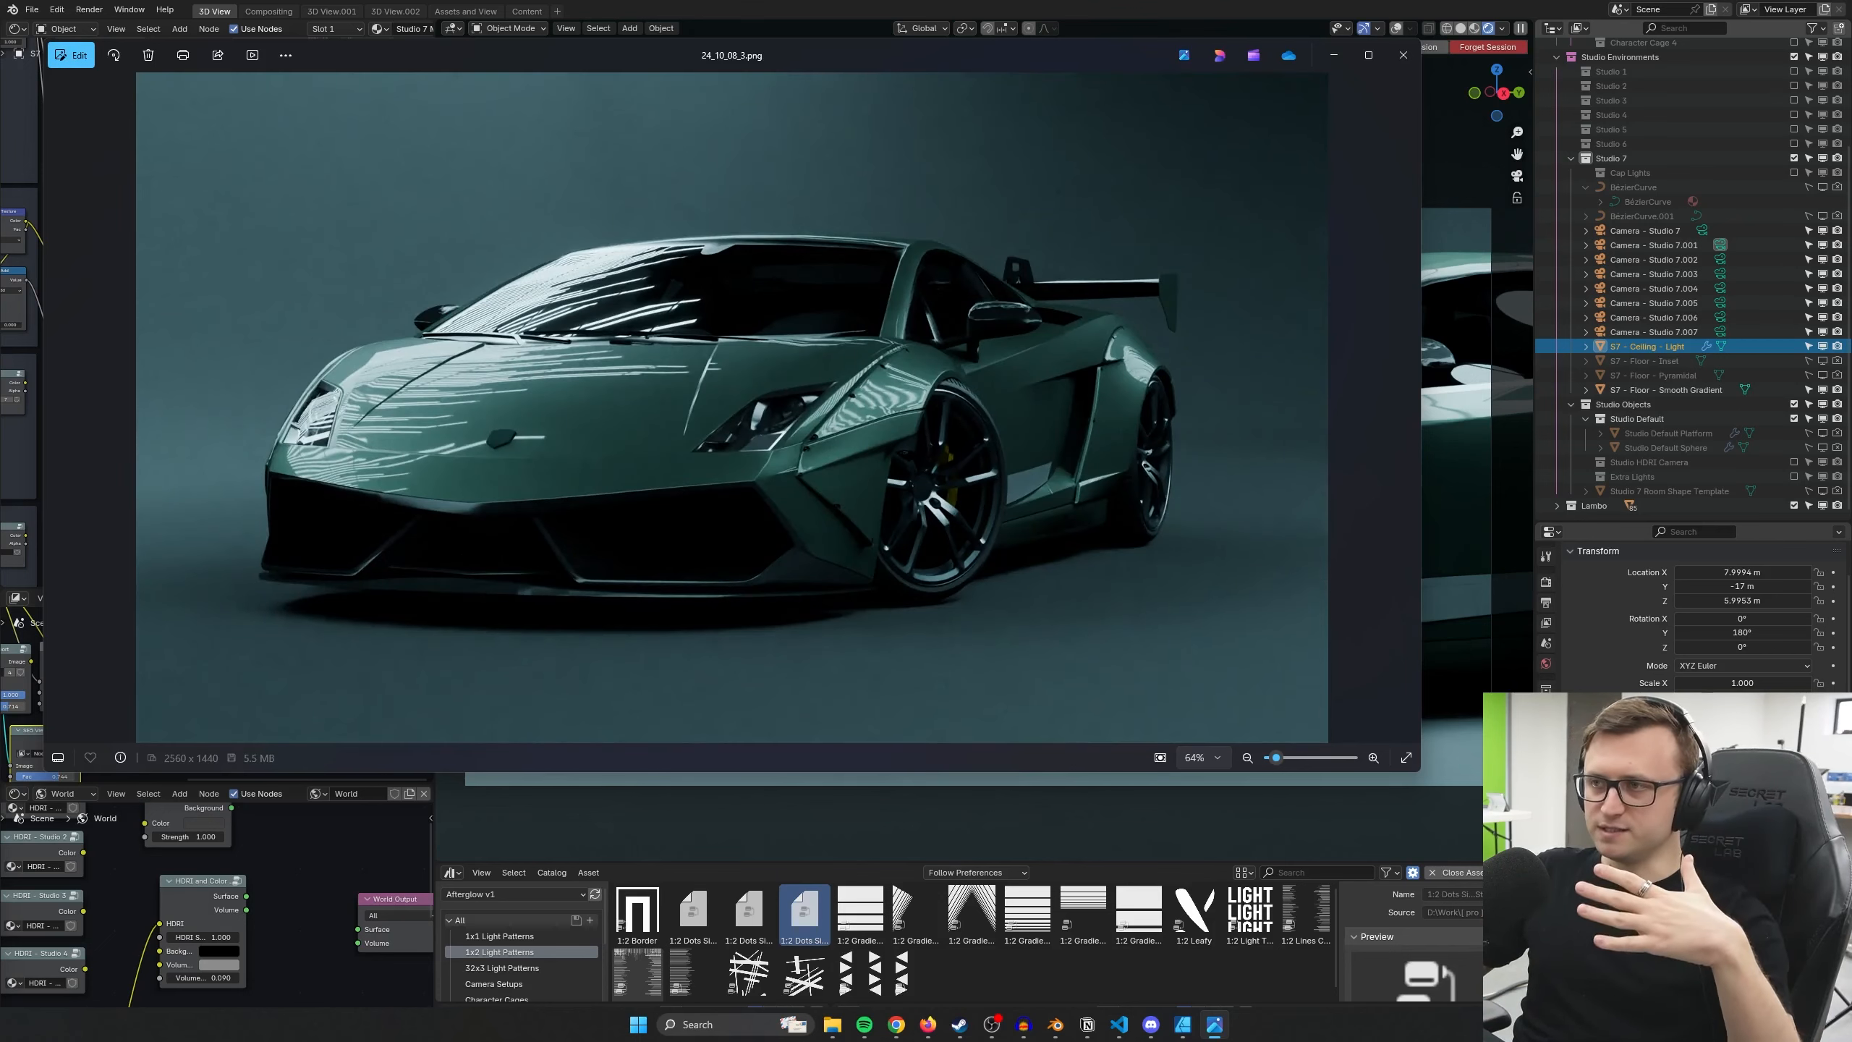
# Step: Look through the finished car renders from the side, ceiling-light and rear views, and close the image viewer
pyautogui.press('Right')
pyautogui.press('Right')
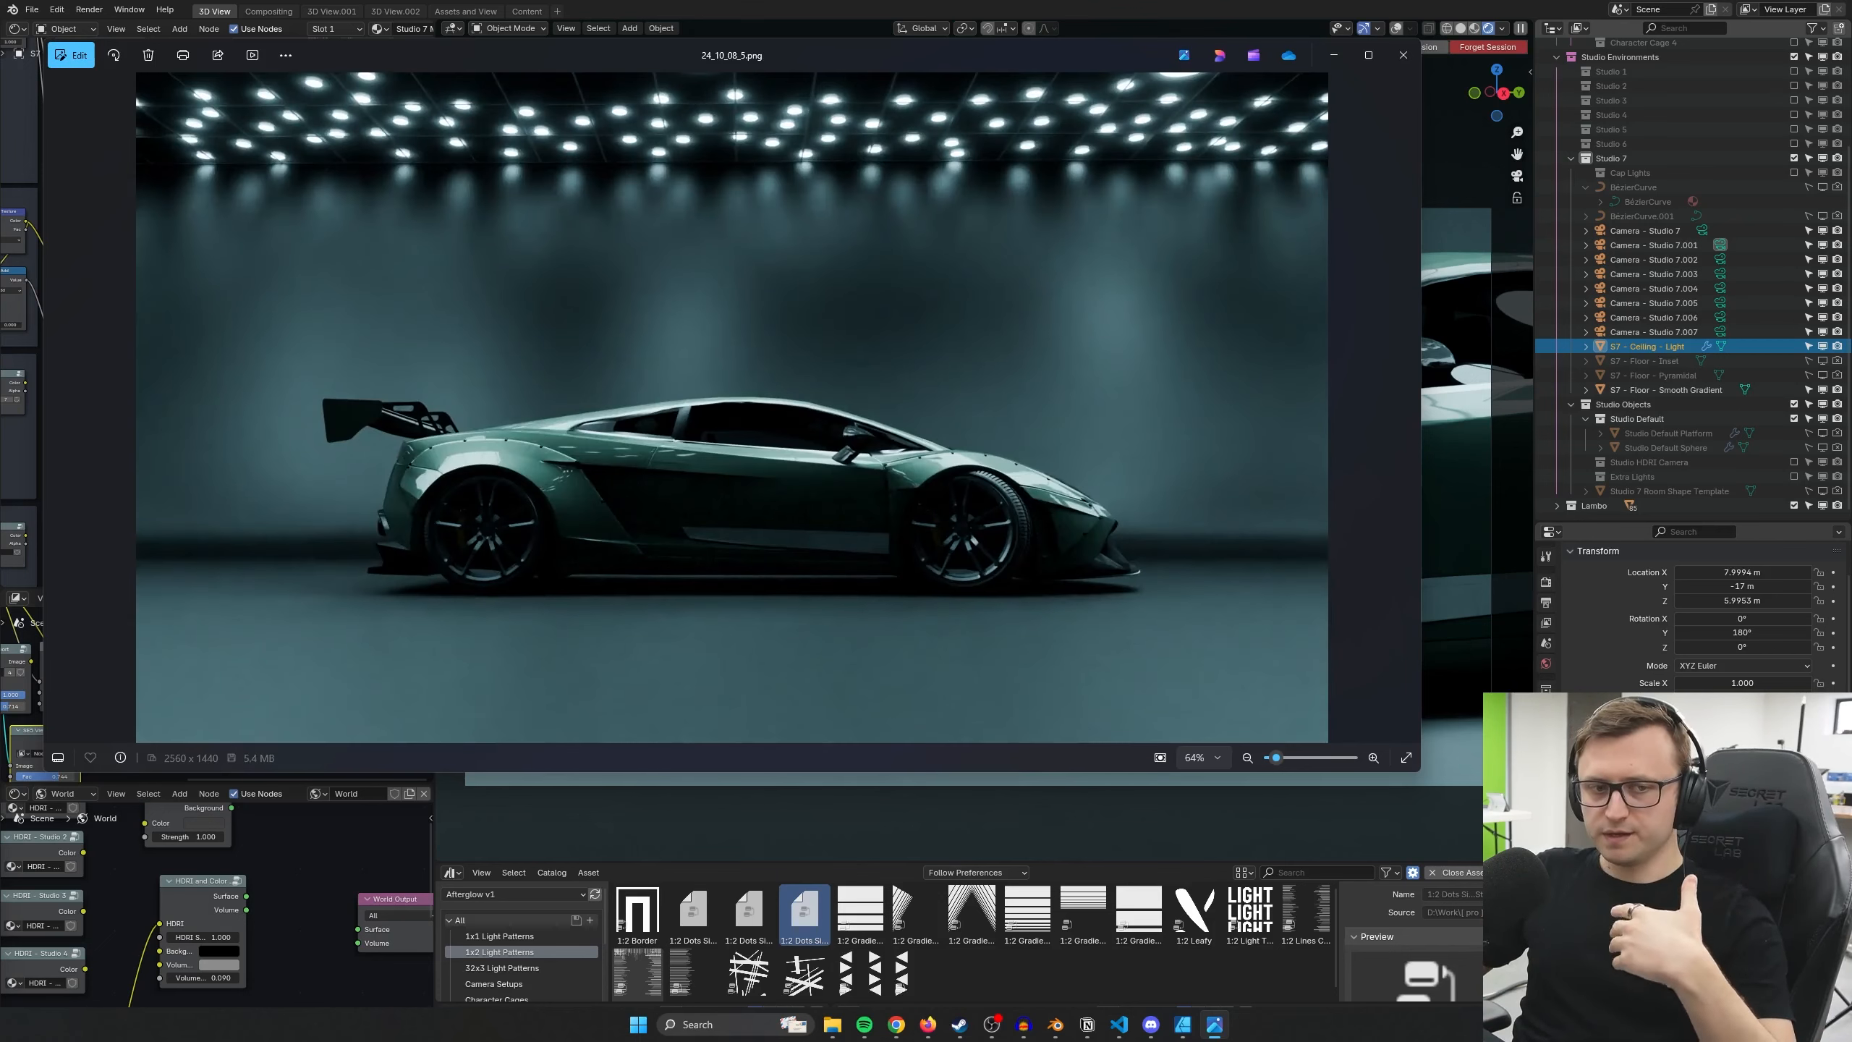
pyautogui.press('Right')
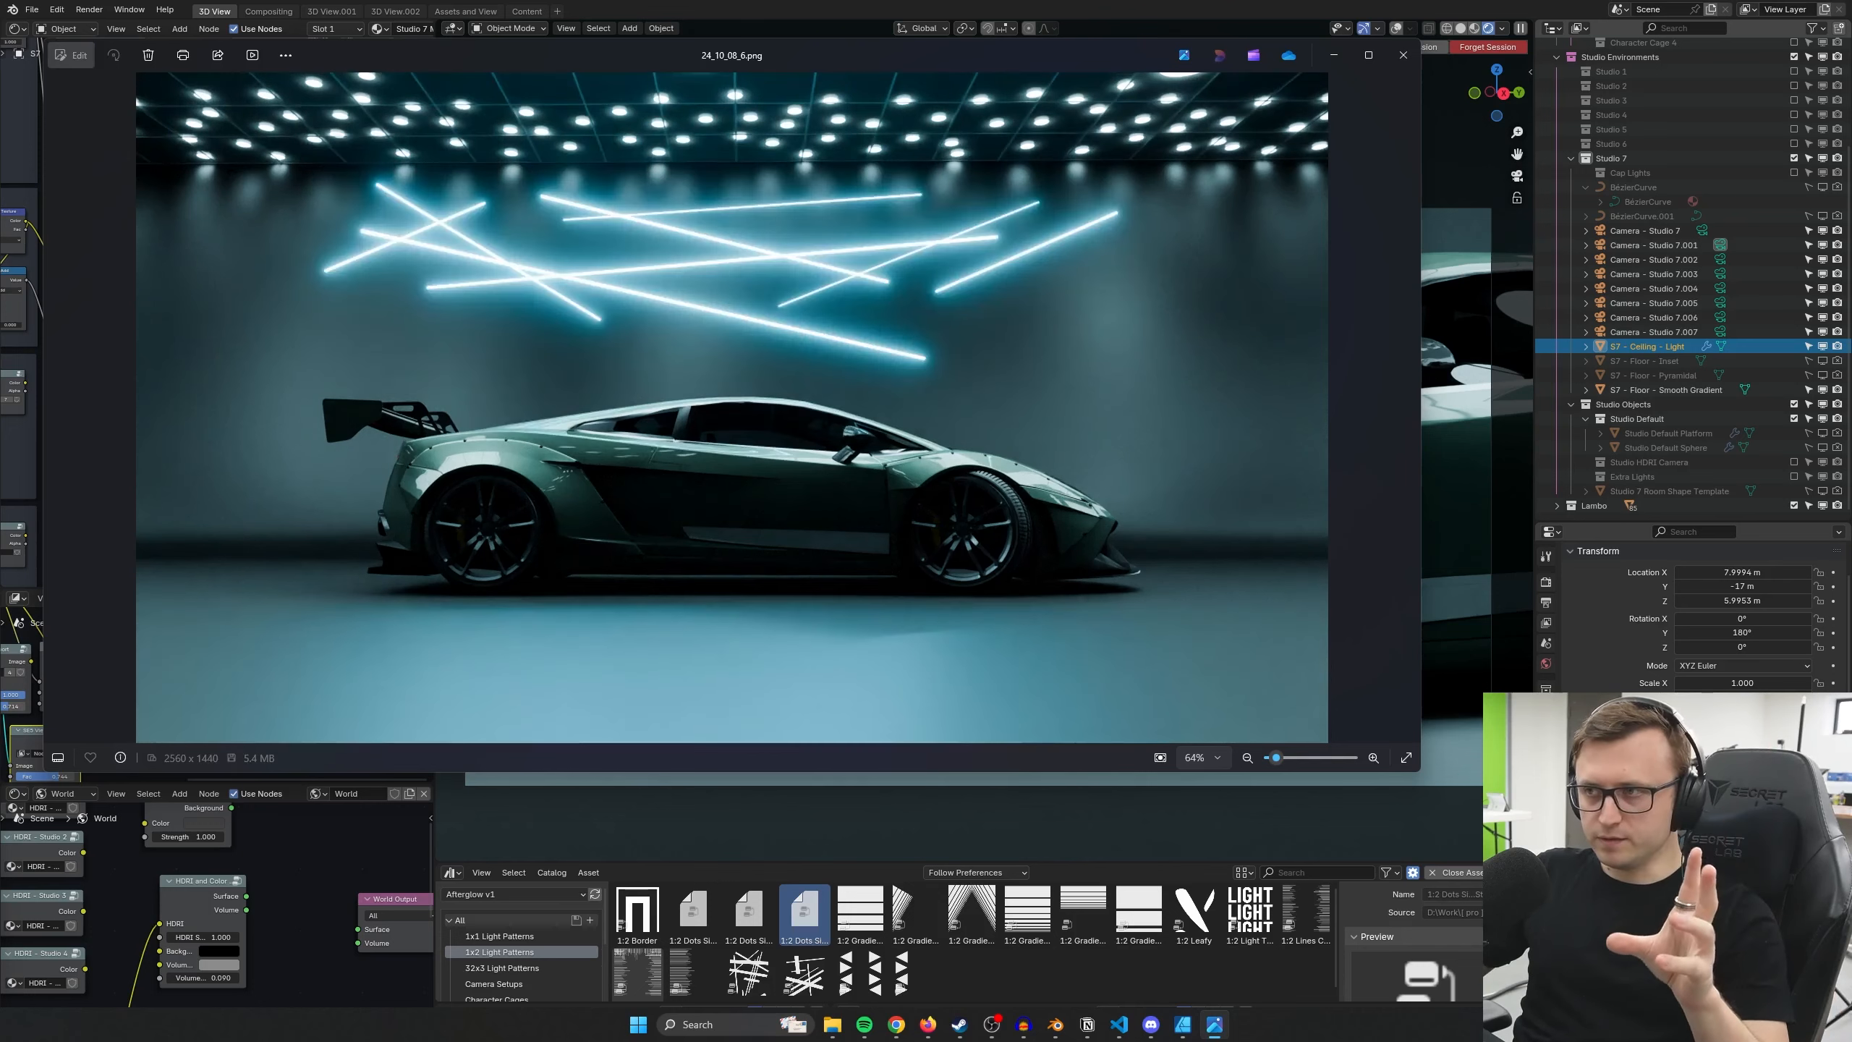
pyautogui.press('Right')
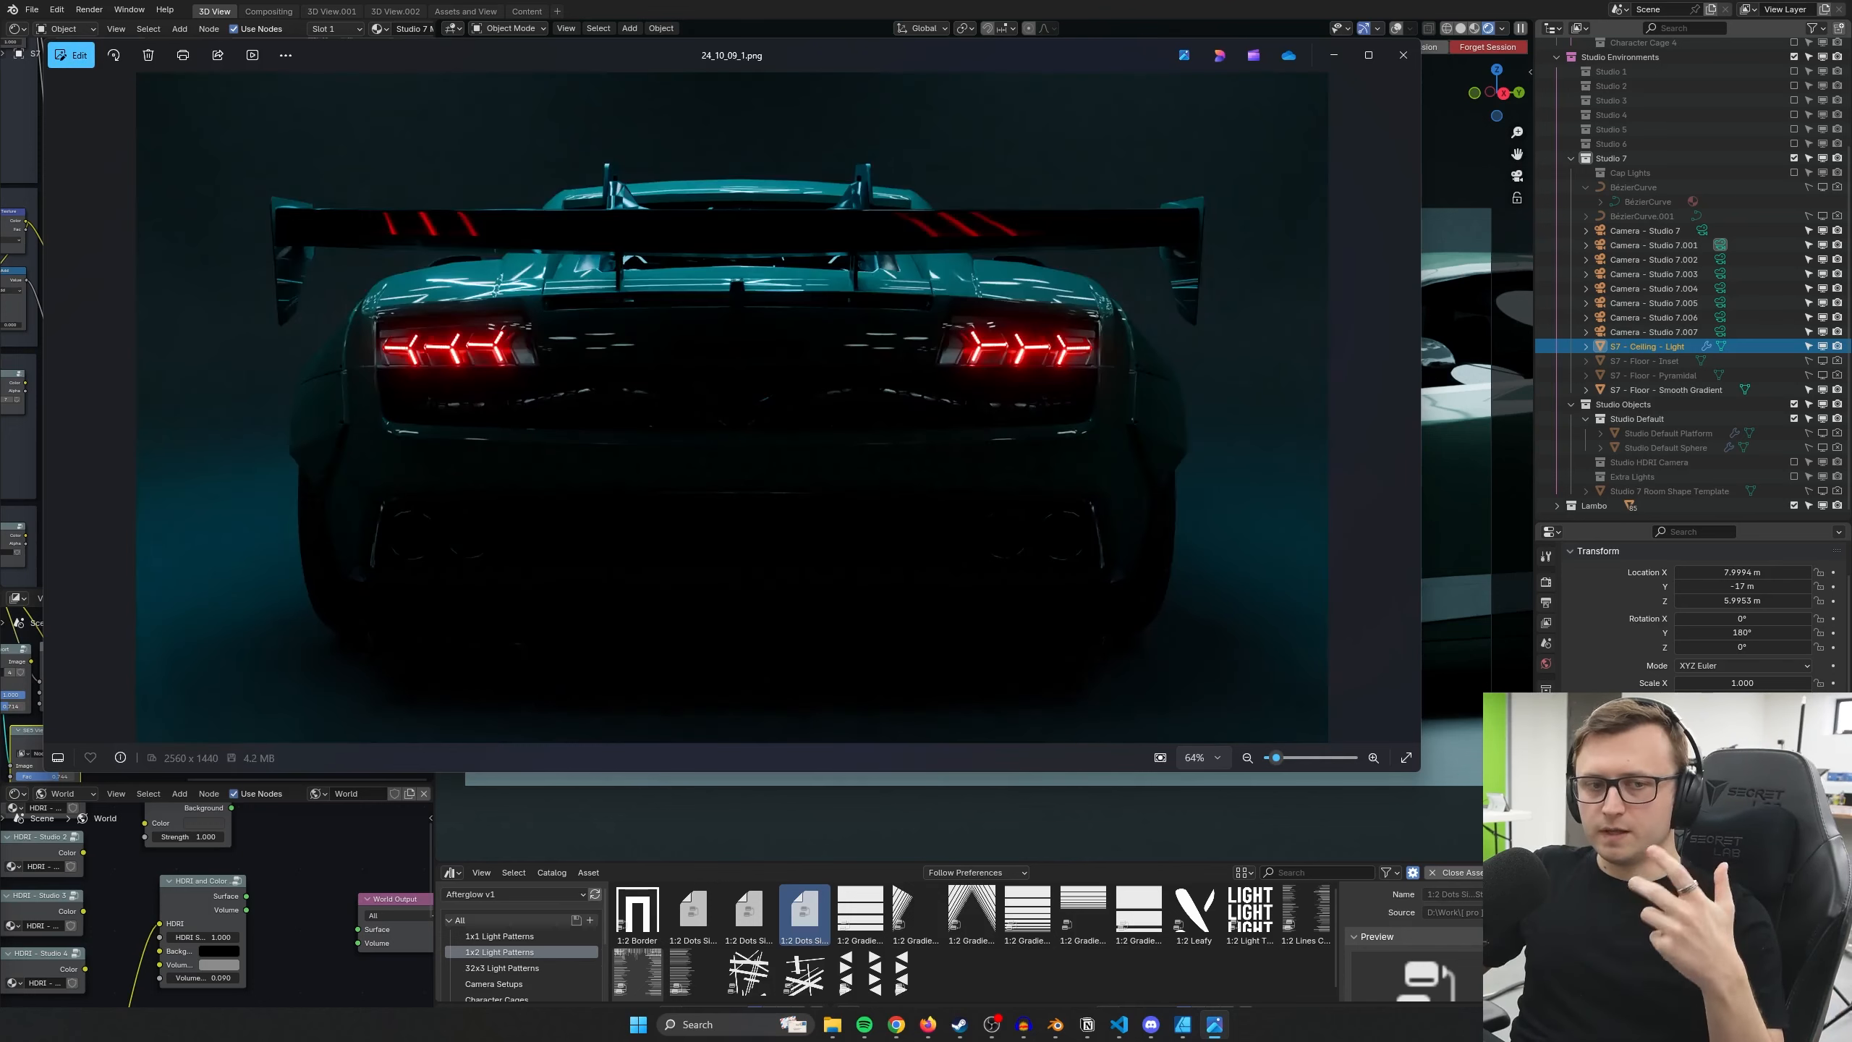
pyautogui.press('Right')
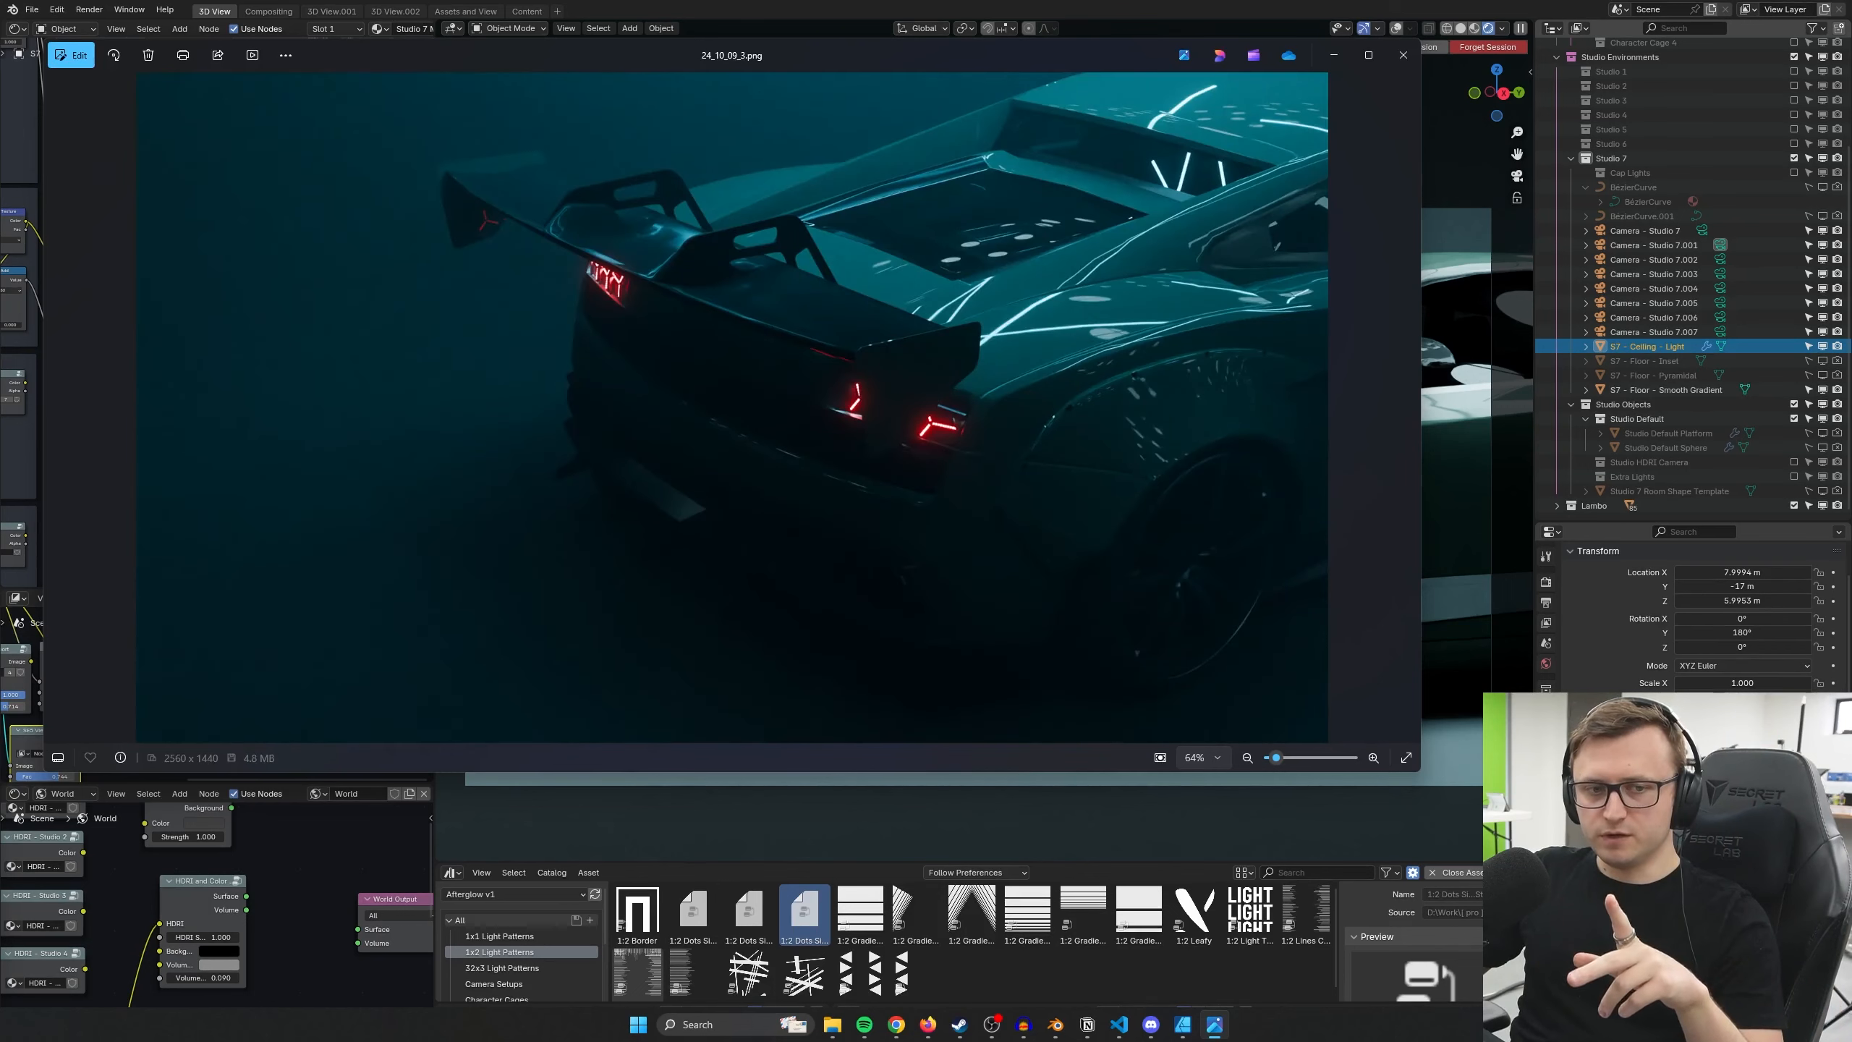
pyautogui.press('Left')
pyautogui.press('Left')
pyautogui.press('Left')
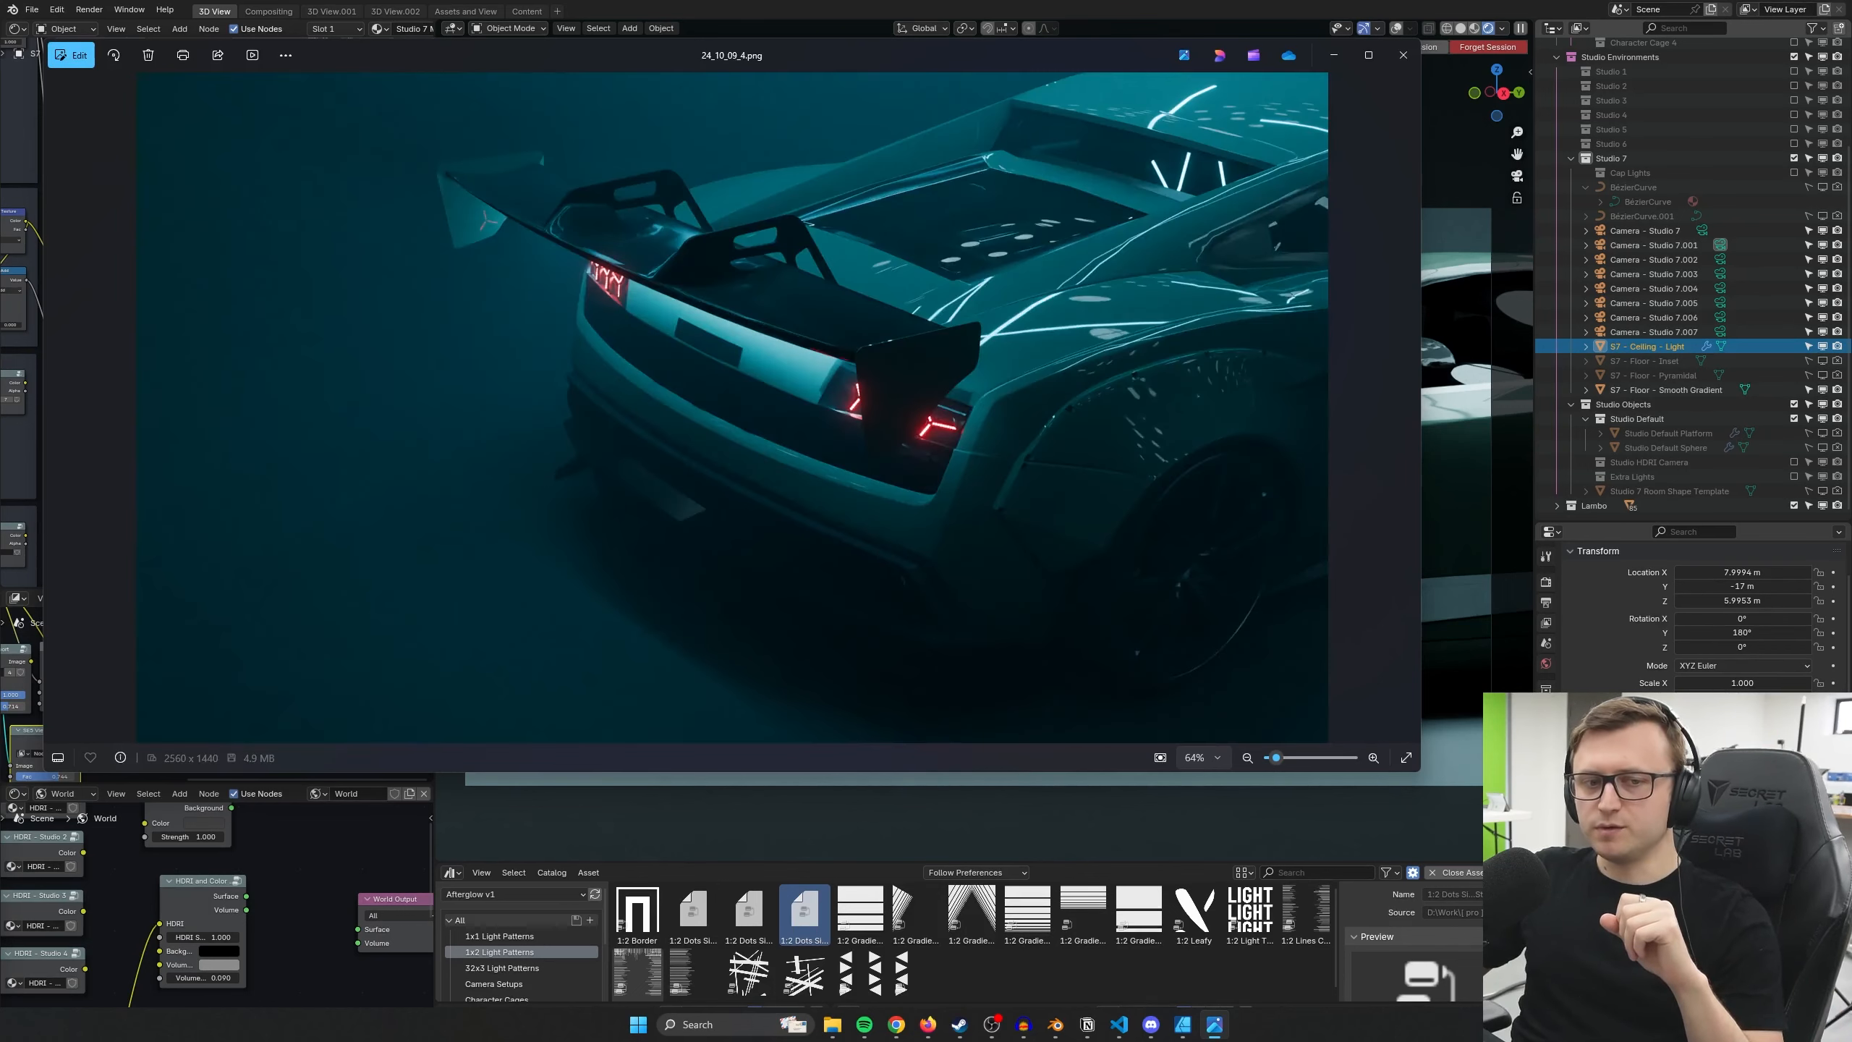
pyautogui.press('Left')
pyautogui.press('Left')
pyautogui.press('Left')
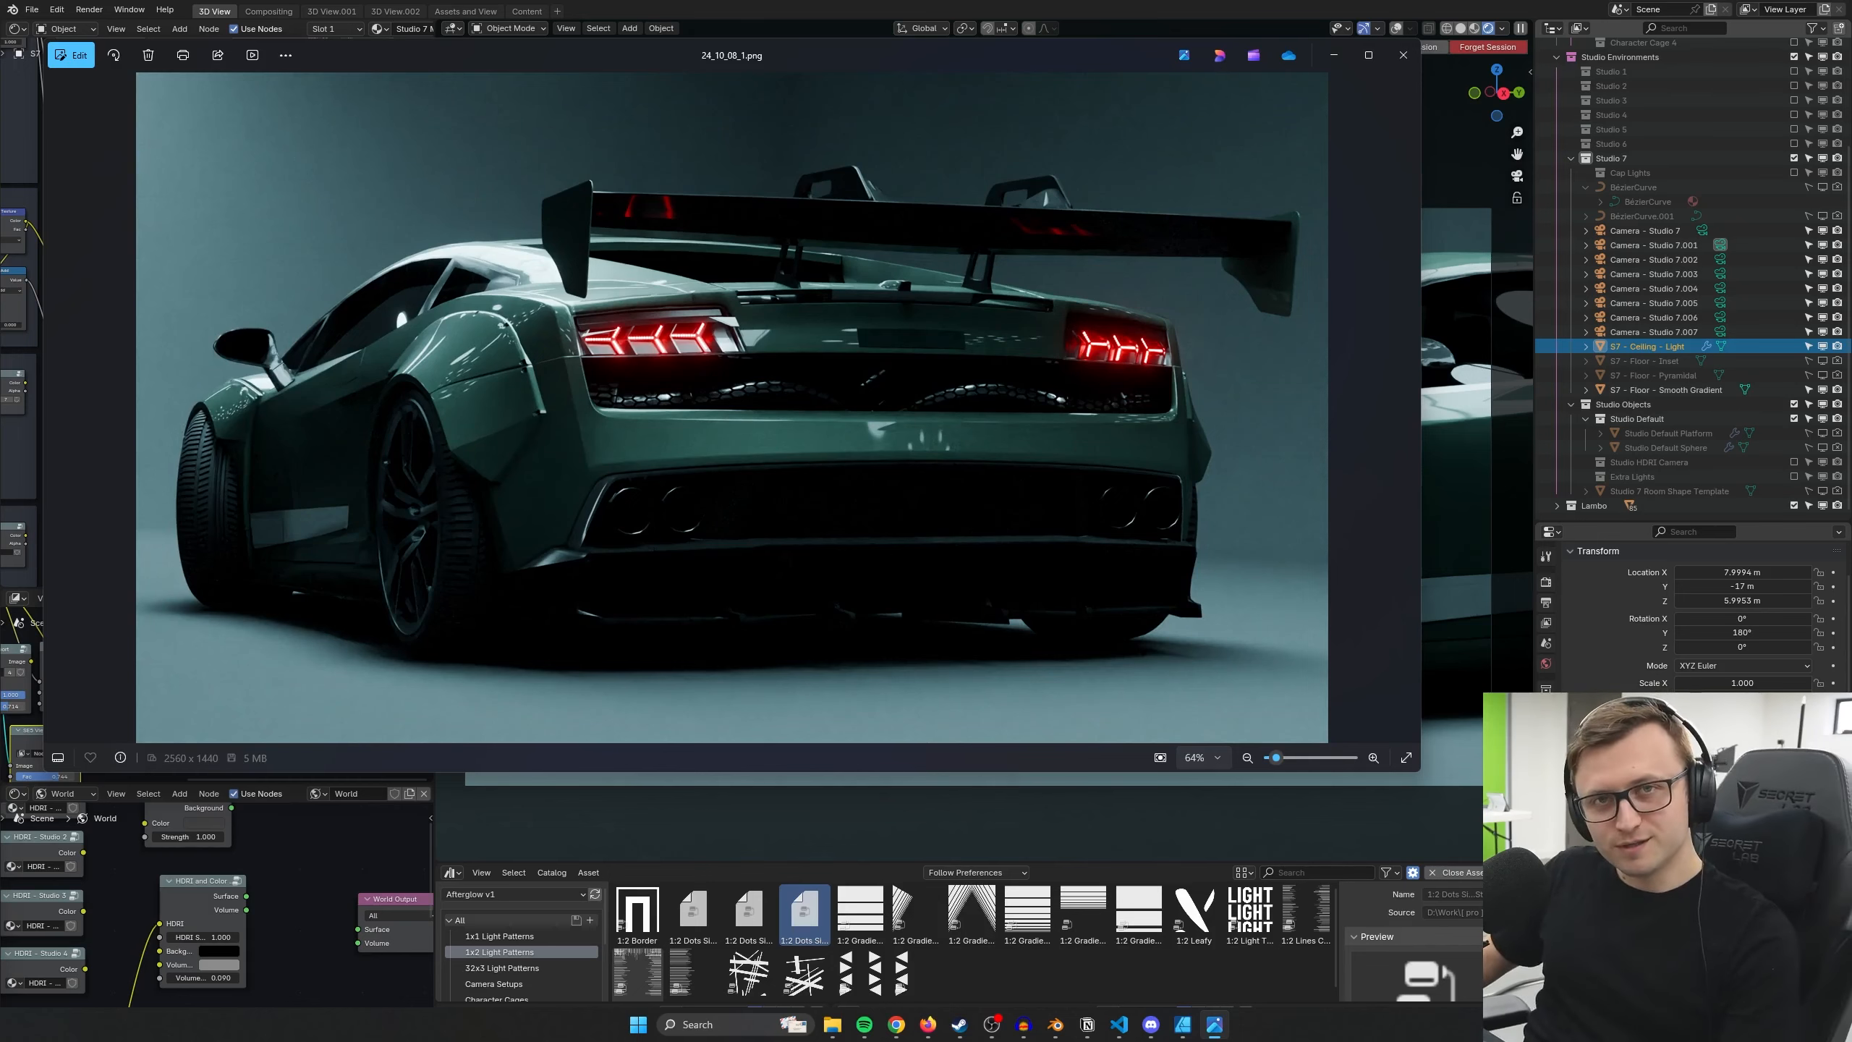
pyautogui.hotkey('alt', 'F4')
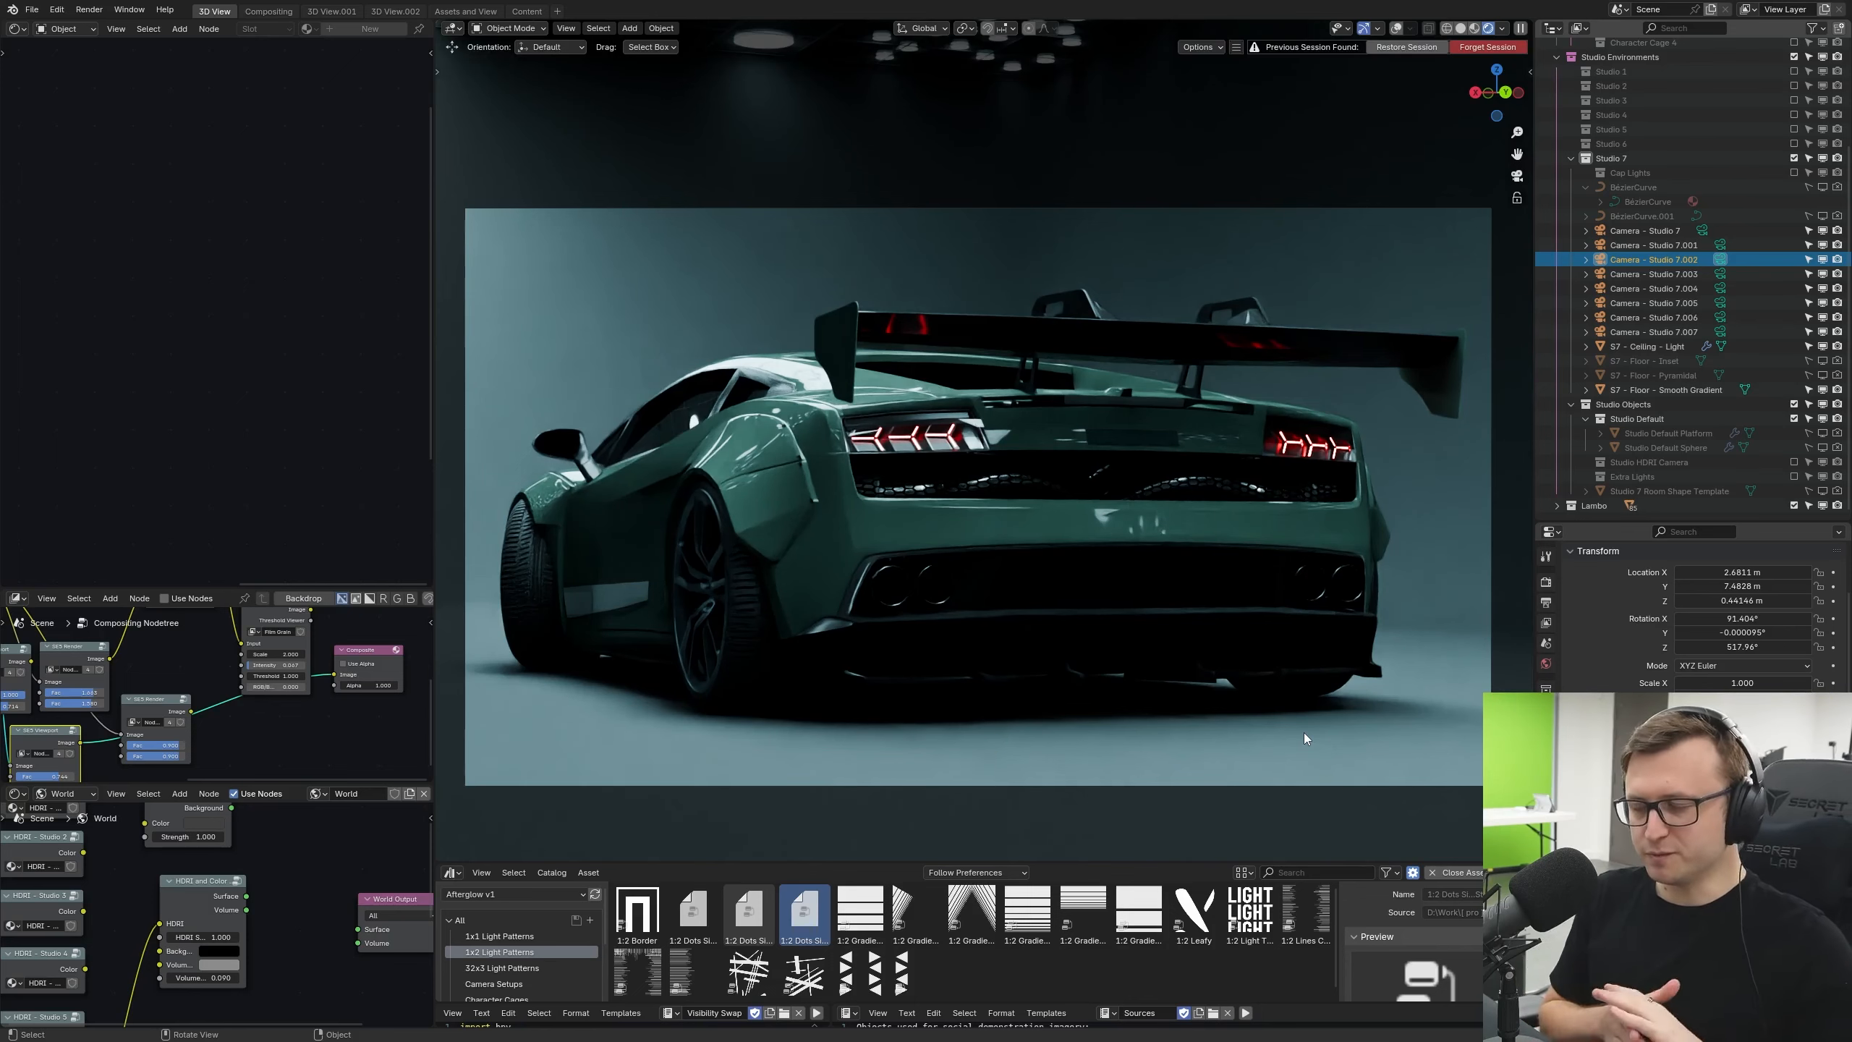
# Step: Select the ceiling light plane above the car and try moving it to a lower position
pyautogui.moveTo(1152, 515); pyautogui.dragTo(1147, 565, button='middle')
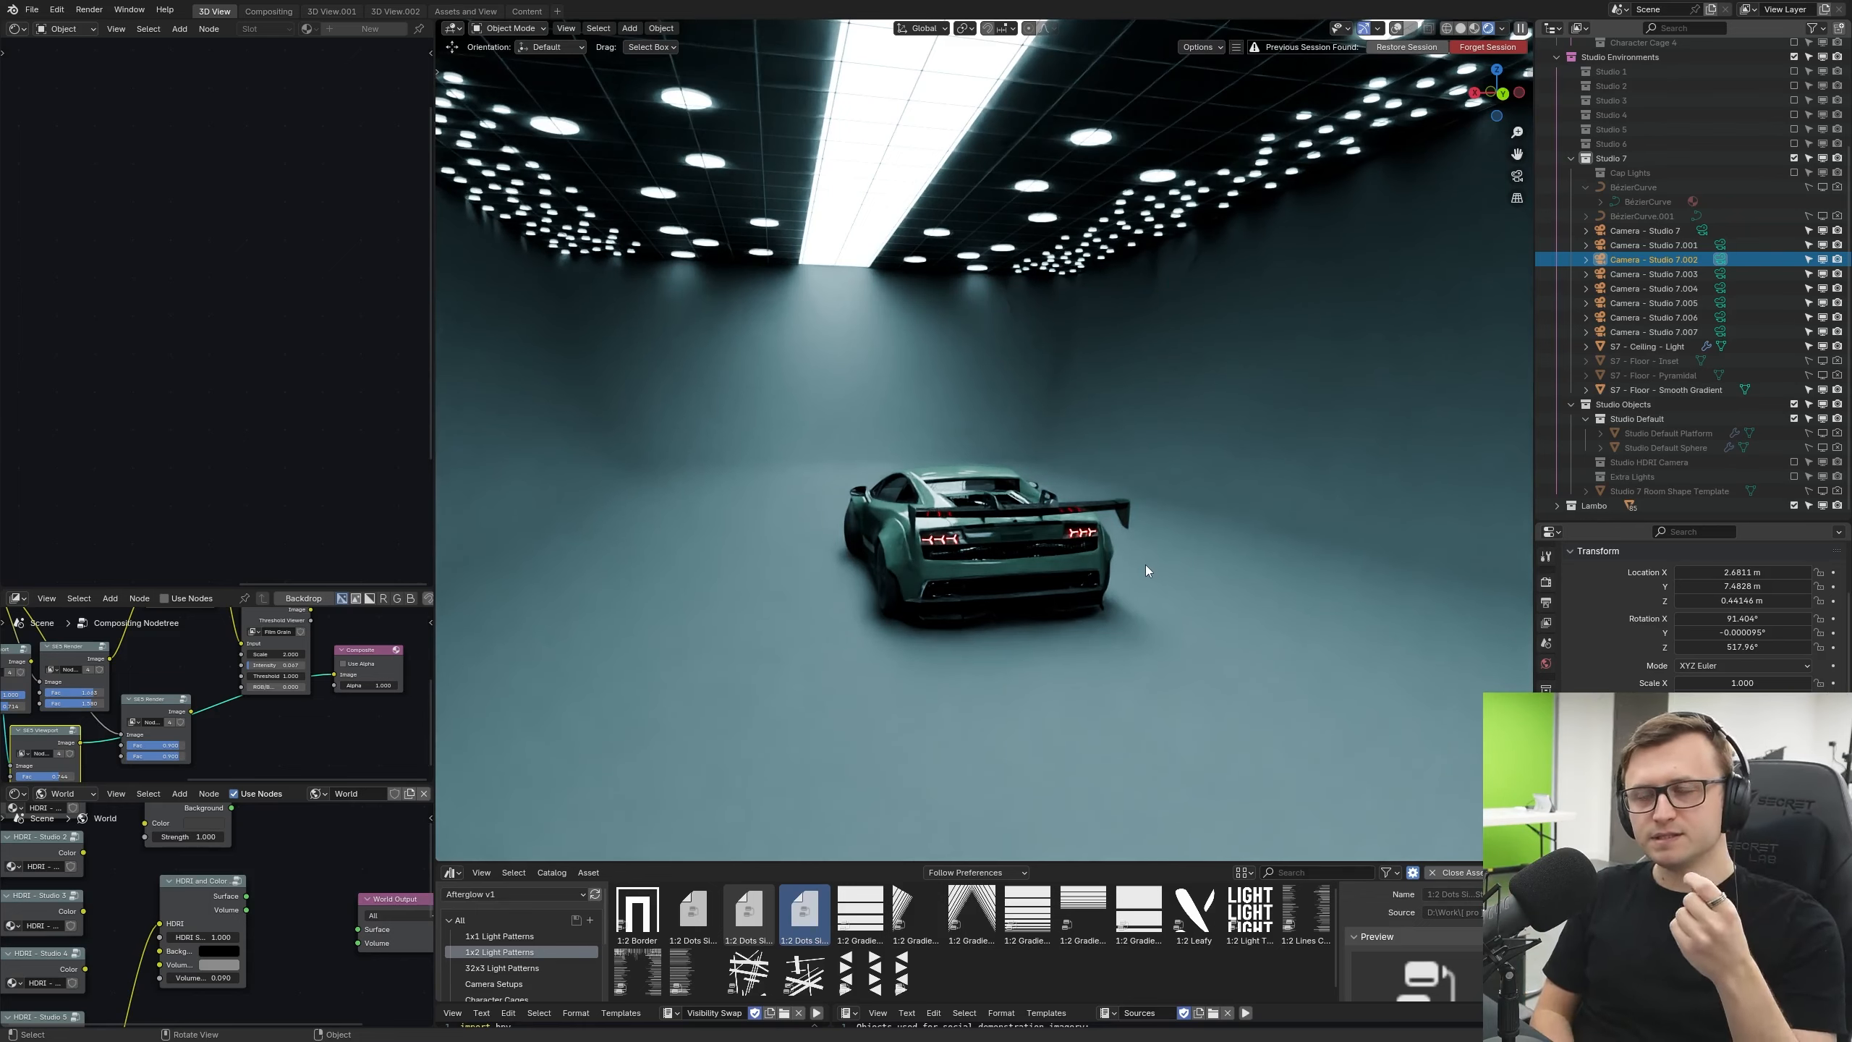
pyautogui.click(889, 175)
pyautogui.press('g')
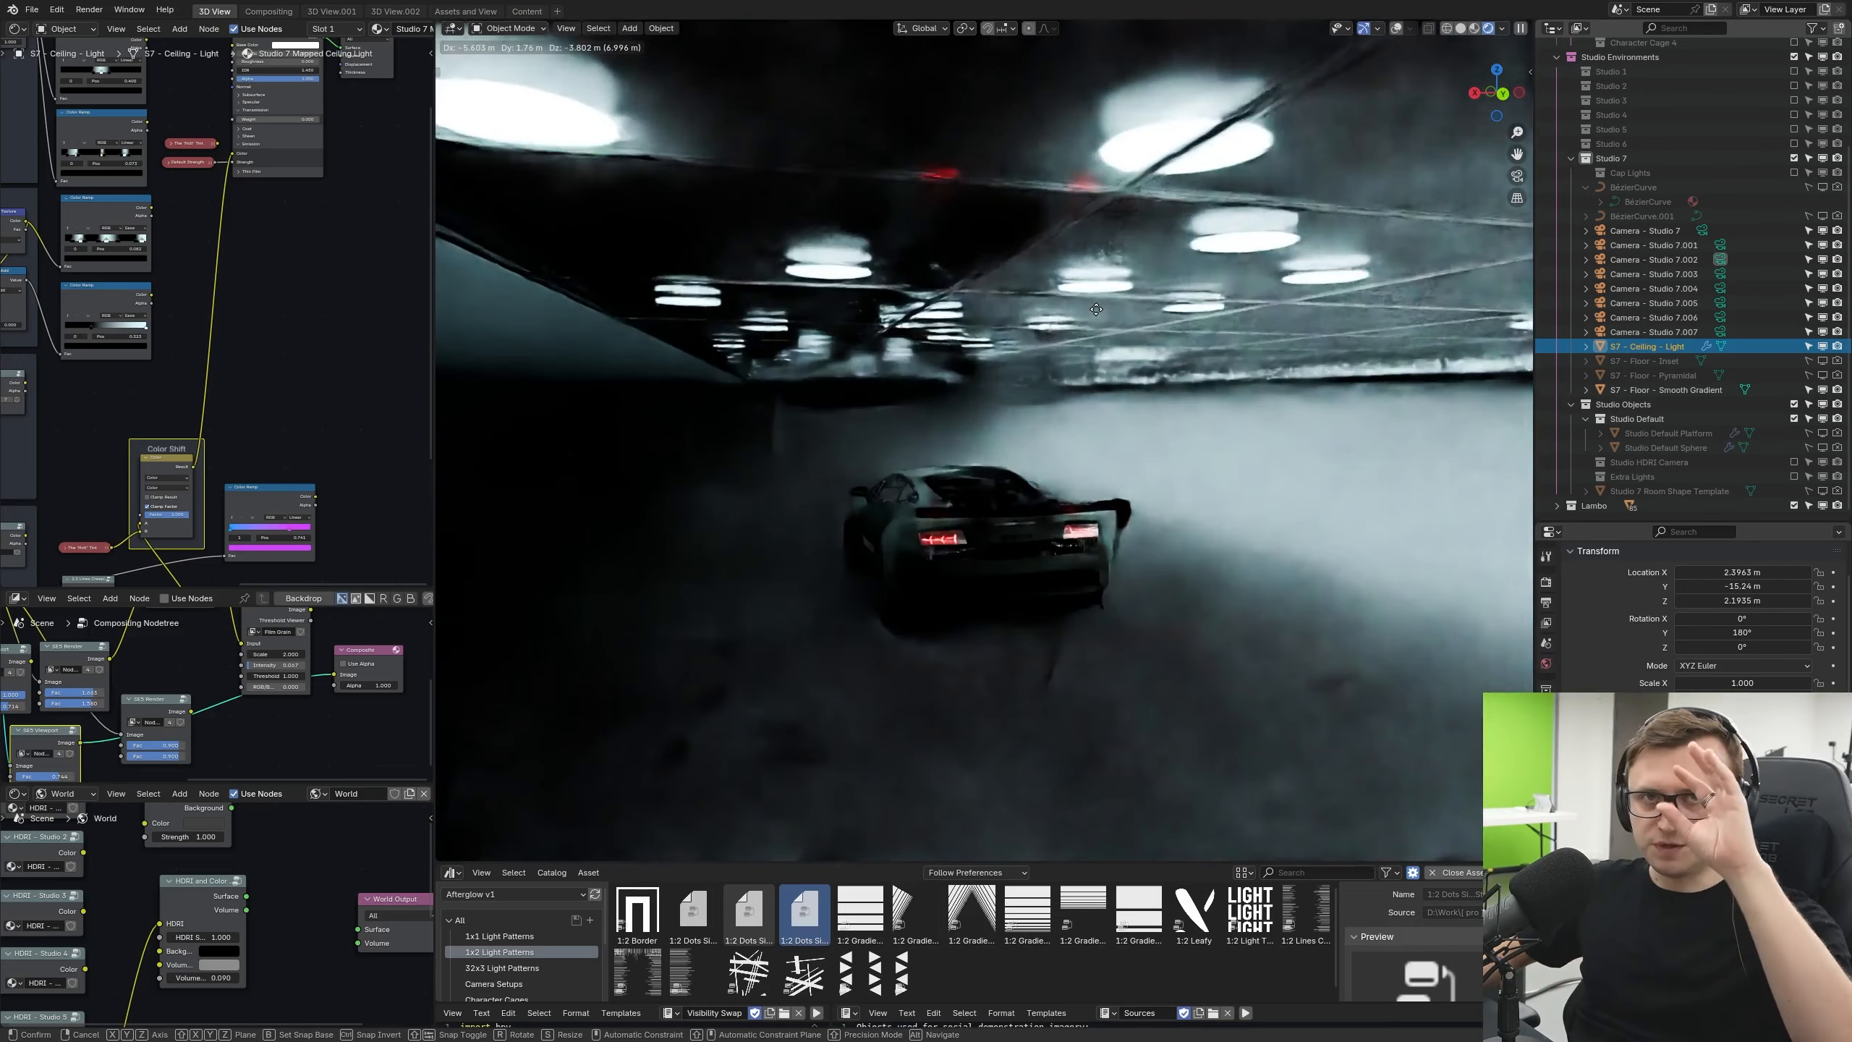
# Step: Connect the different Color Ramp outputs one after another to the Emission Color of the ceiling material and compare the lighting
pyautogui.moveTo(188, 196); pyautogui.dragTo(269, 361, button='middle')
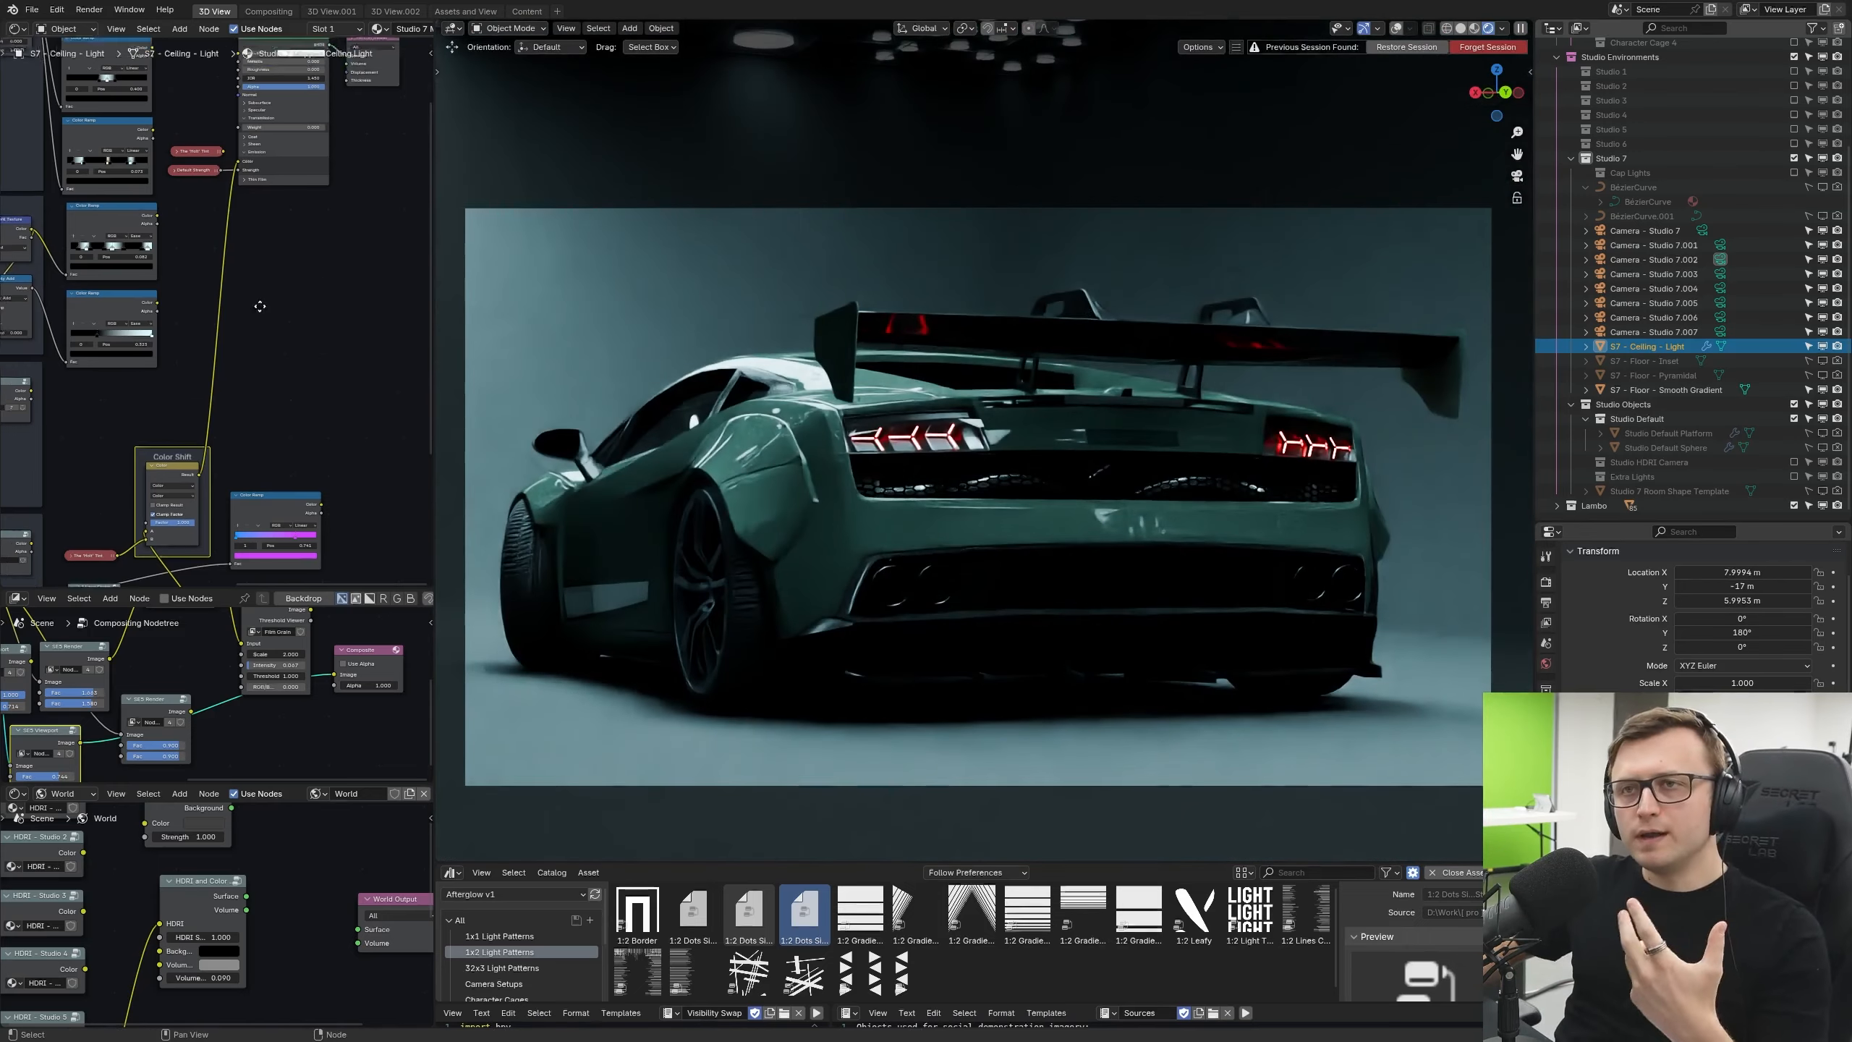
pyautogui.scroll(3, 294, 305)
pyautogui.moveTo(218, 261); pyautogui.dragTo(323, 301)
pyautogui.moveTo(219, 157); pyautogui.dragTo(327, 301)
pyautogui.moveTo(280, 227); pyautogui.dragTo(285, 283, button='middle')
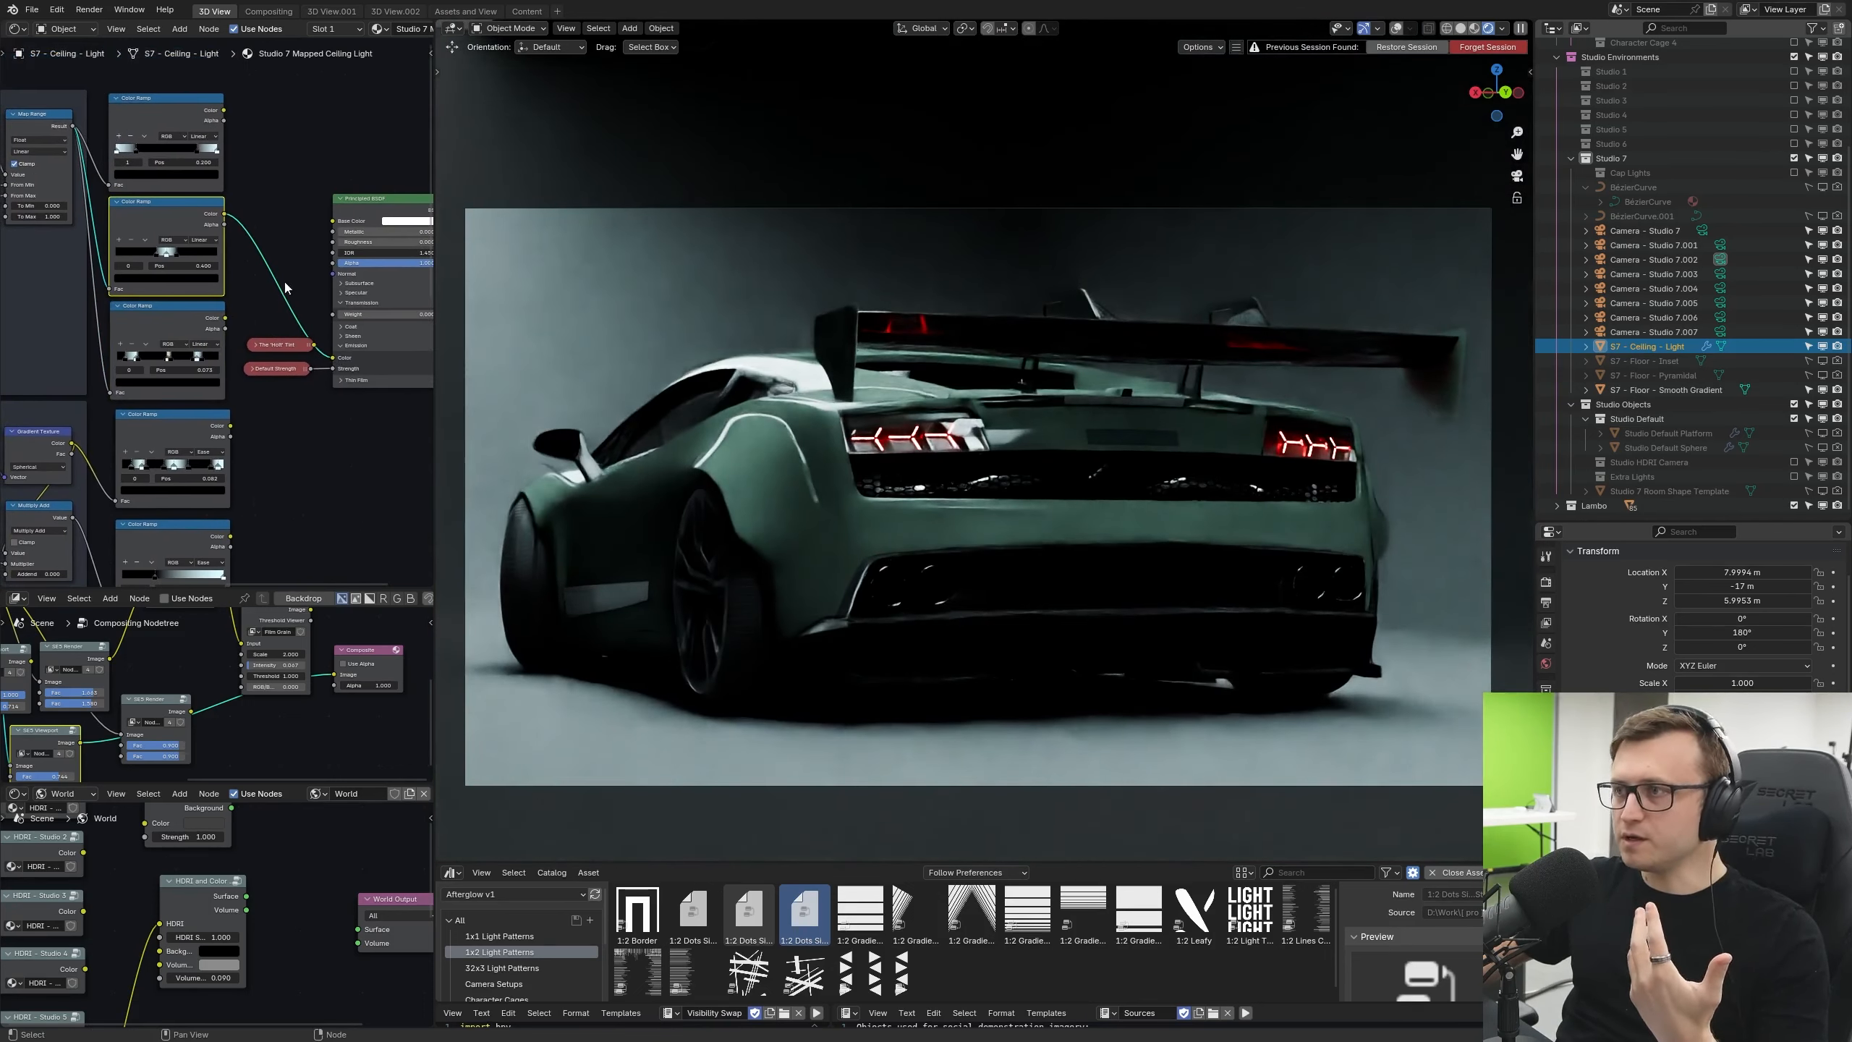
pyautogui.moveTo(224, 110); pyautogui.dragTo(336, 357)
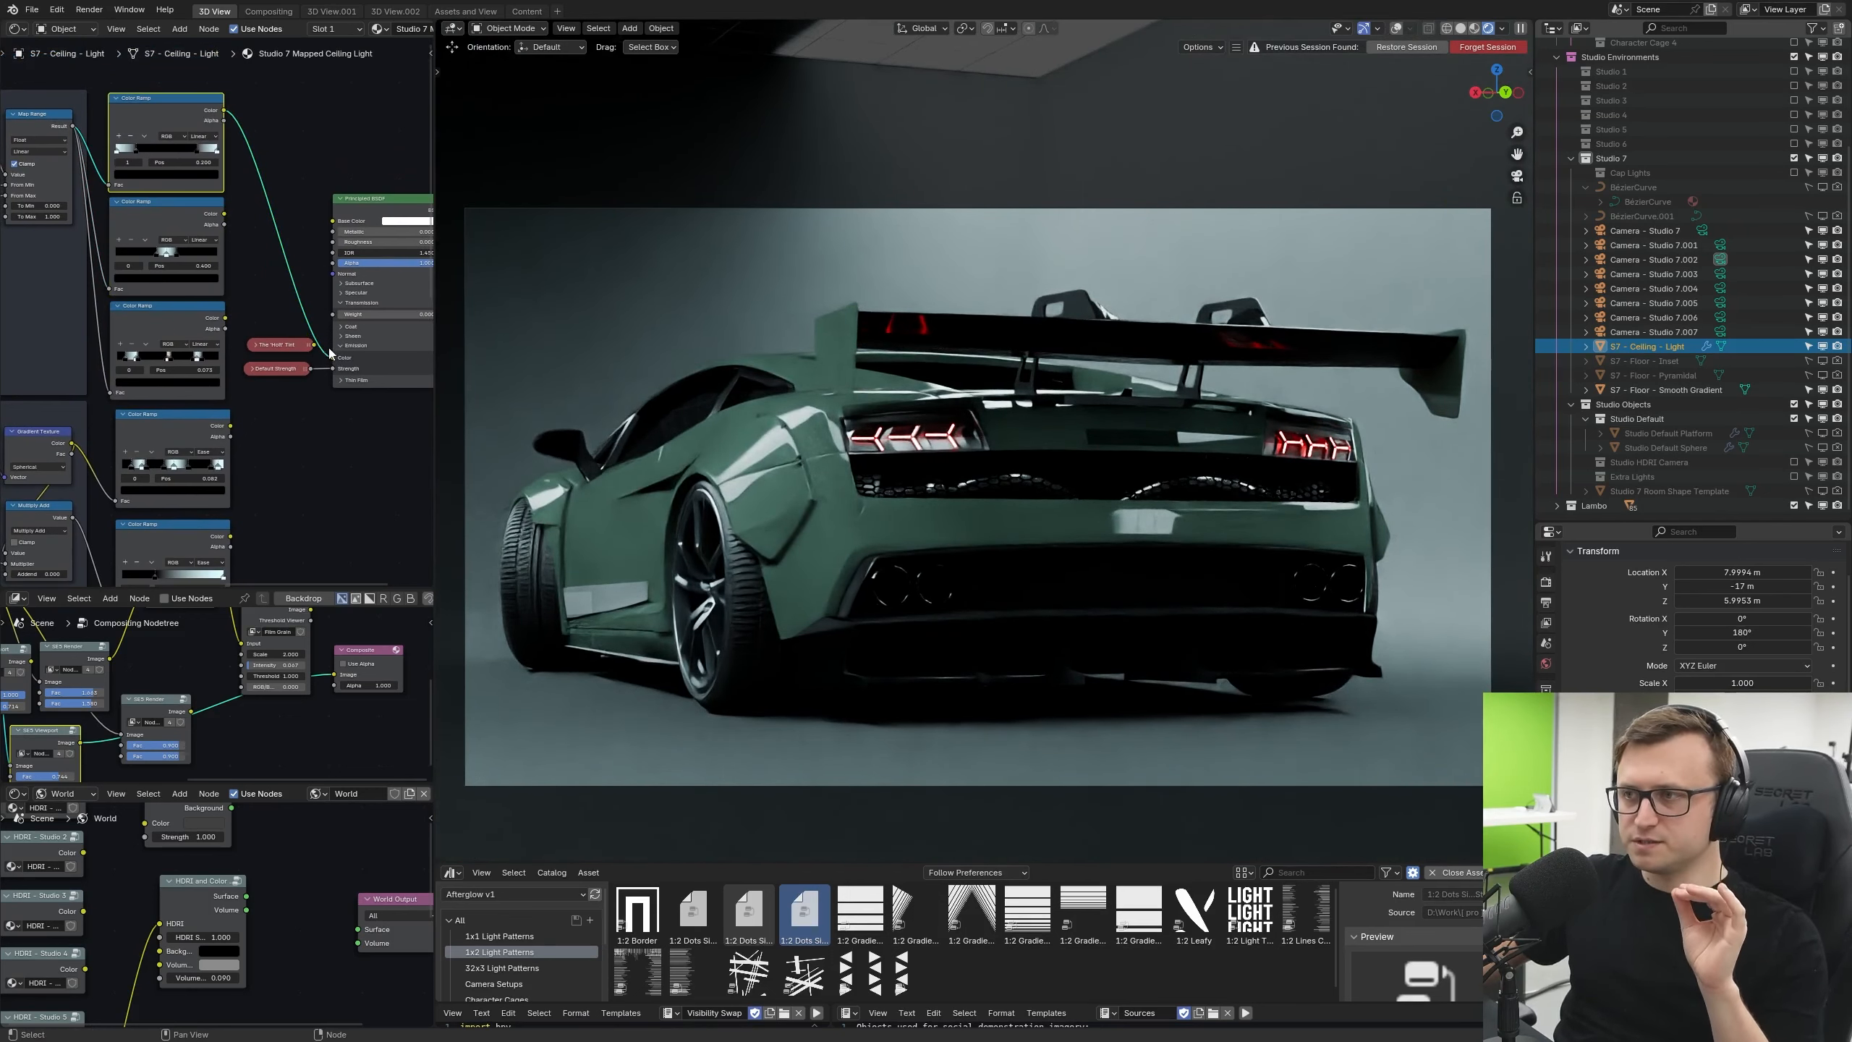
pyautogui.press('KP_0')
pyautogui.press('KP_0')
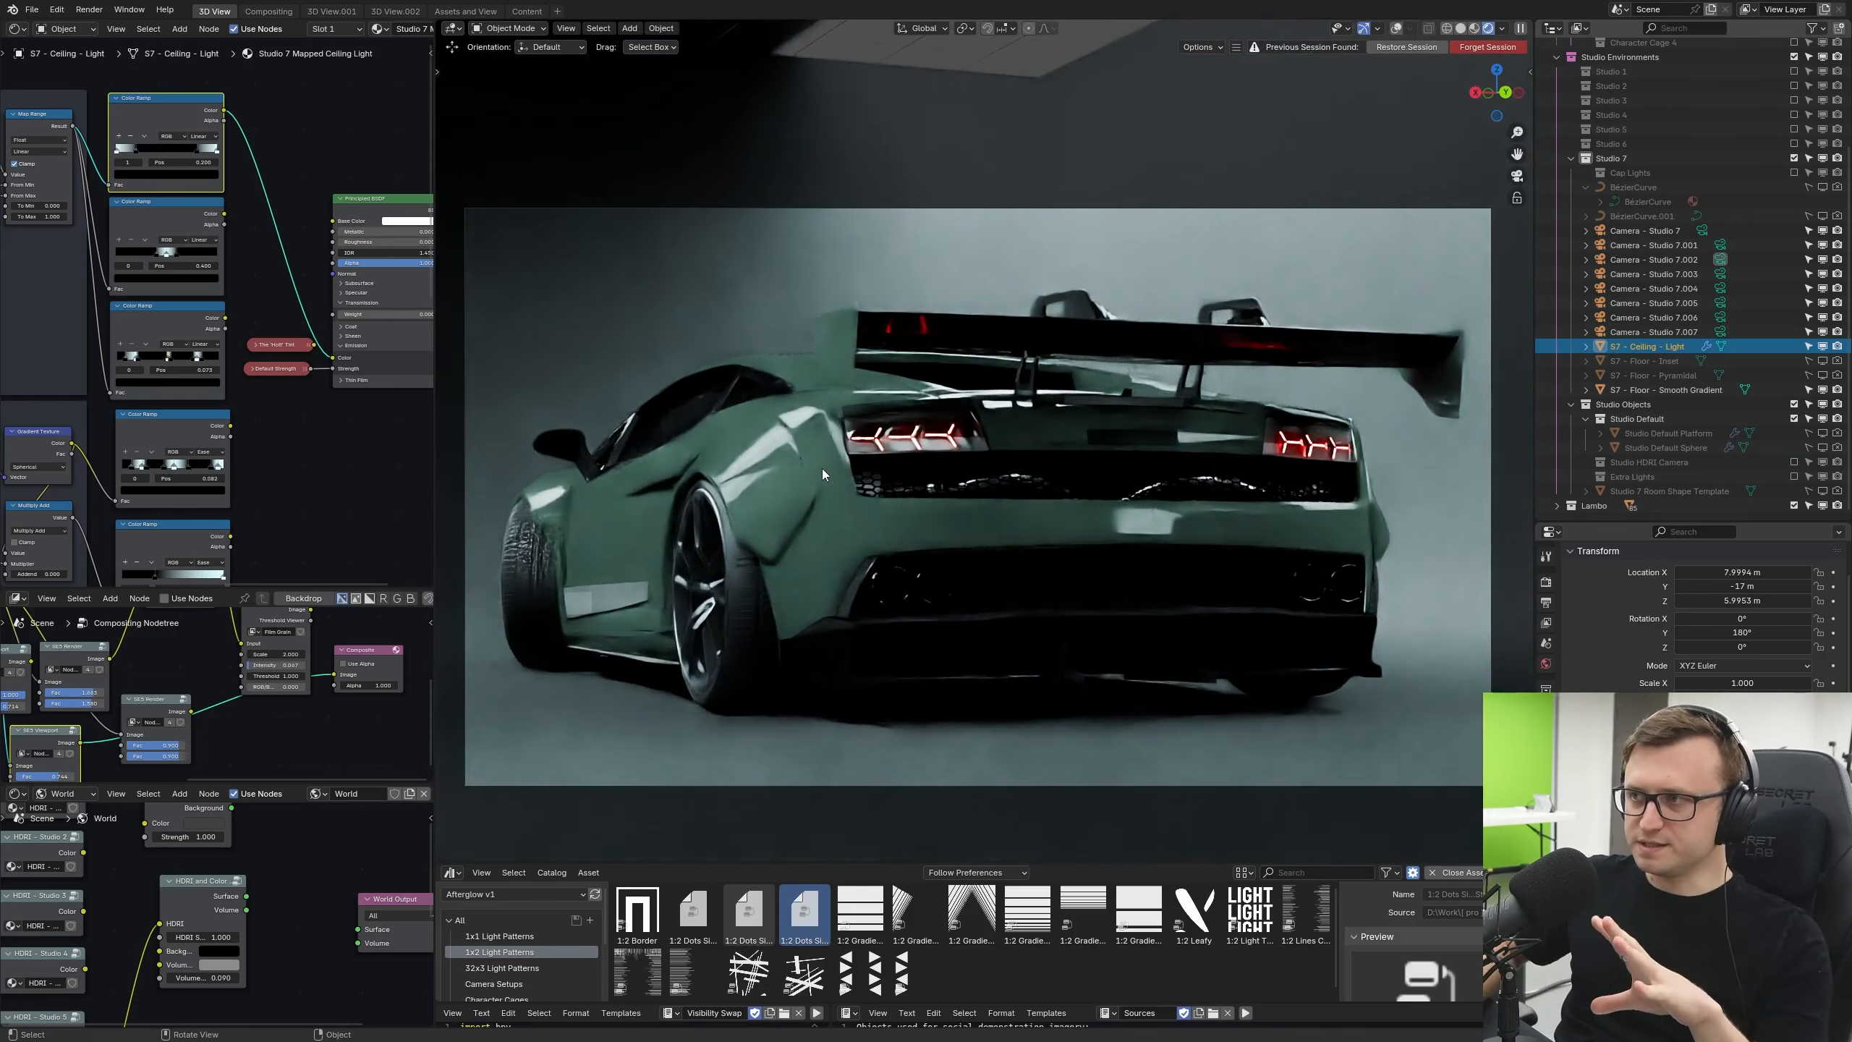
pyautogui.press('KP_0')
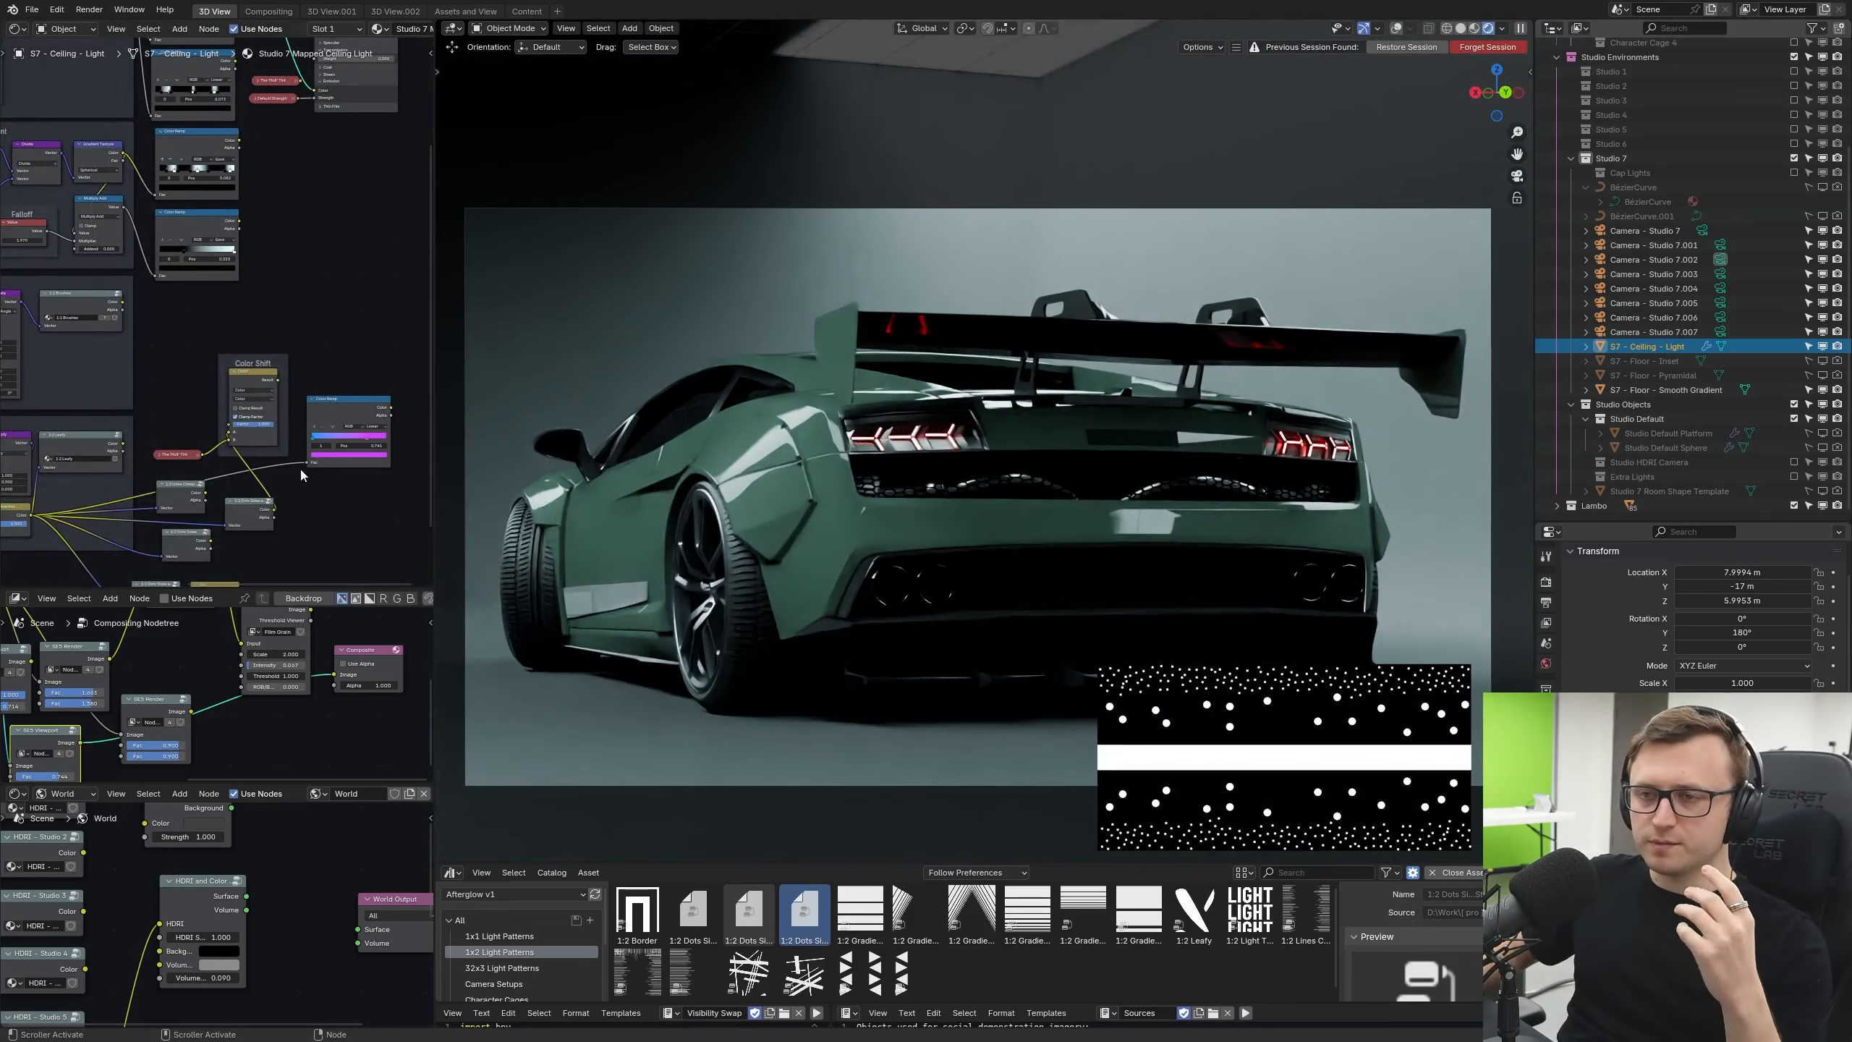
# Step: Reconnect the Color Shift result to the ceiling material's Emission Color and check the light reflections around the car
pyautogui.moveTo(301, 469); pyautogui.dragTo(299, 421, button='middle')
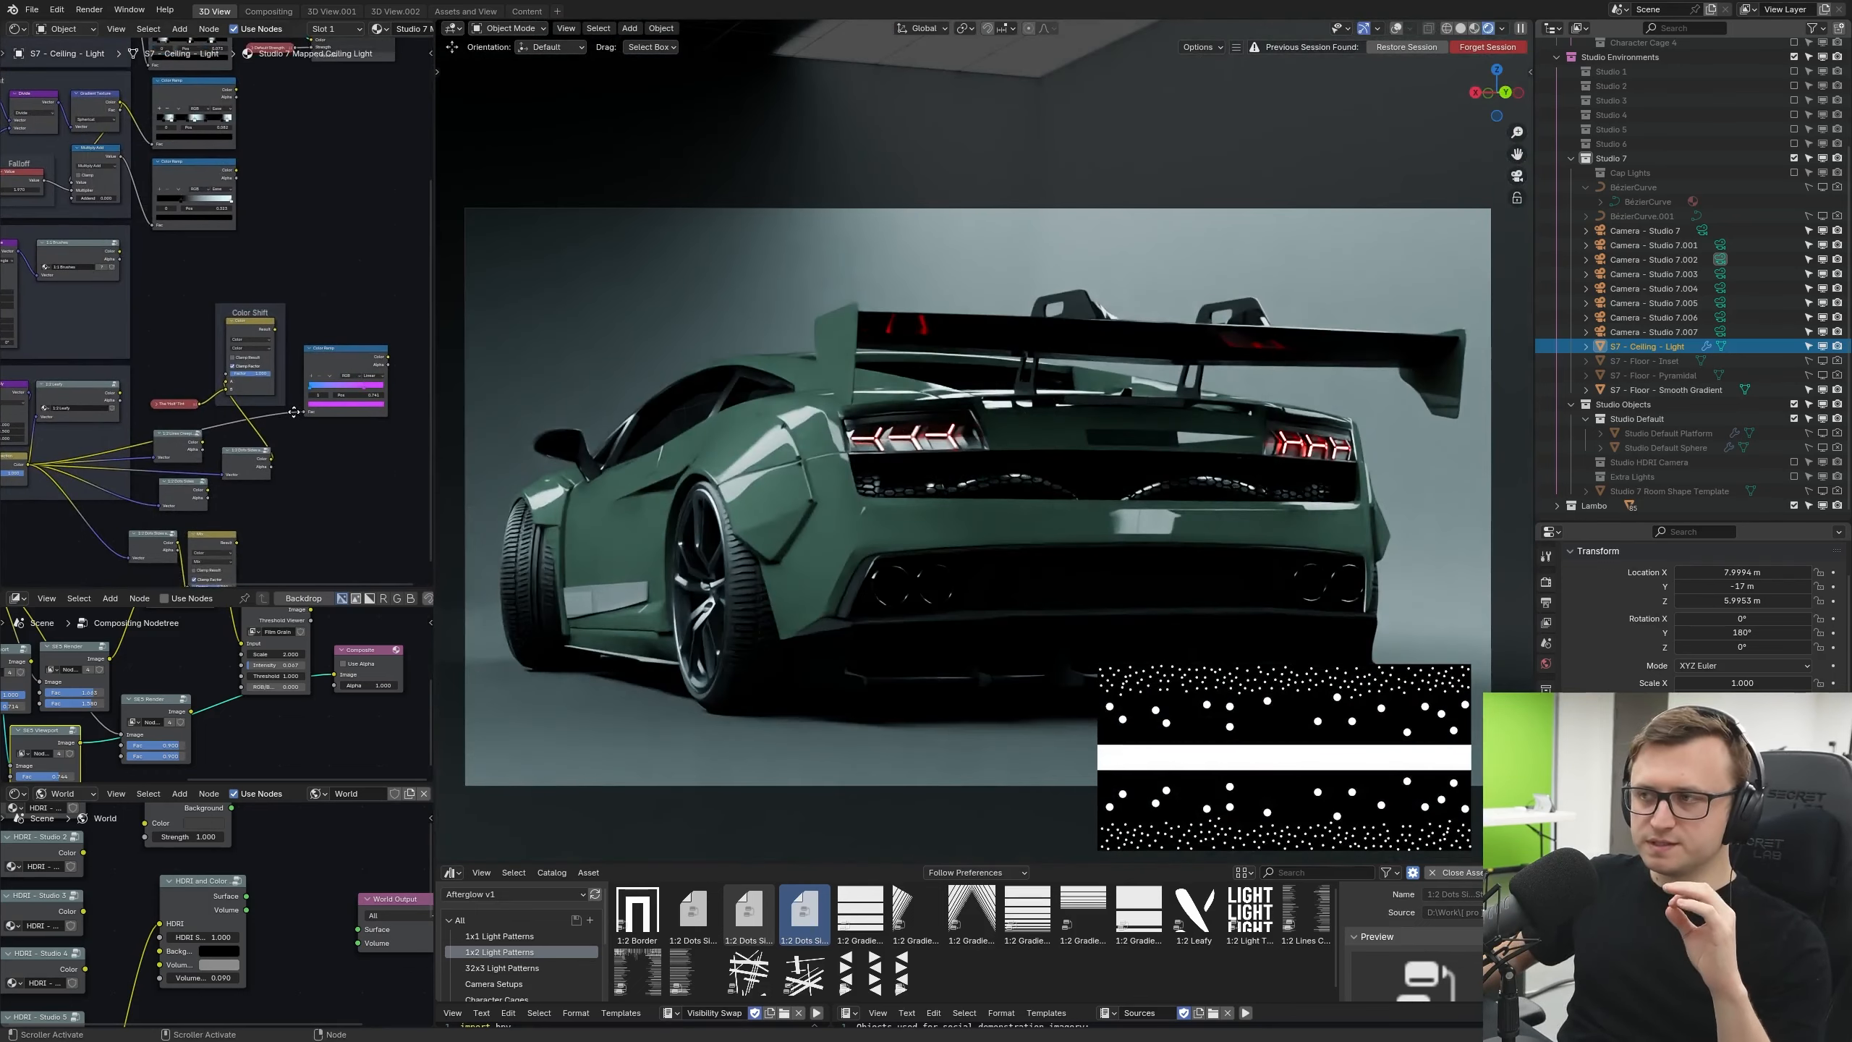
pyautogui.moveTo(292, 323); pyautogui.dragTo(247, 479, button='middle')
pyautogui.moveTo(231, 487); pyautogui.dragTo(265, 196)
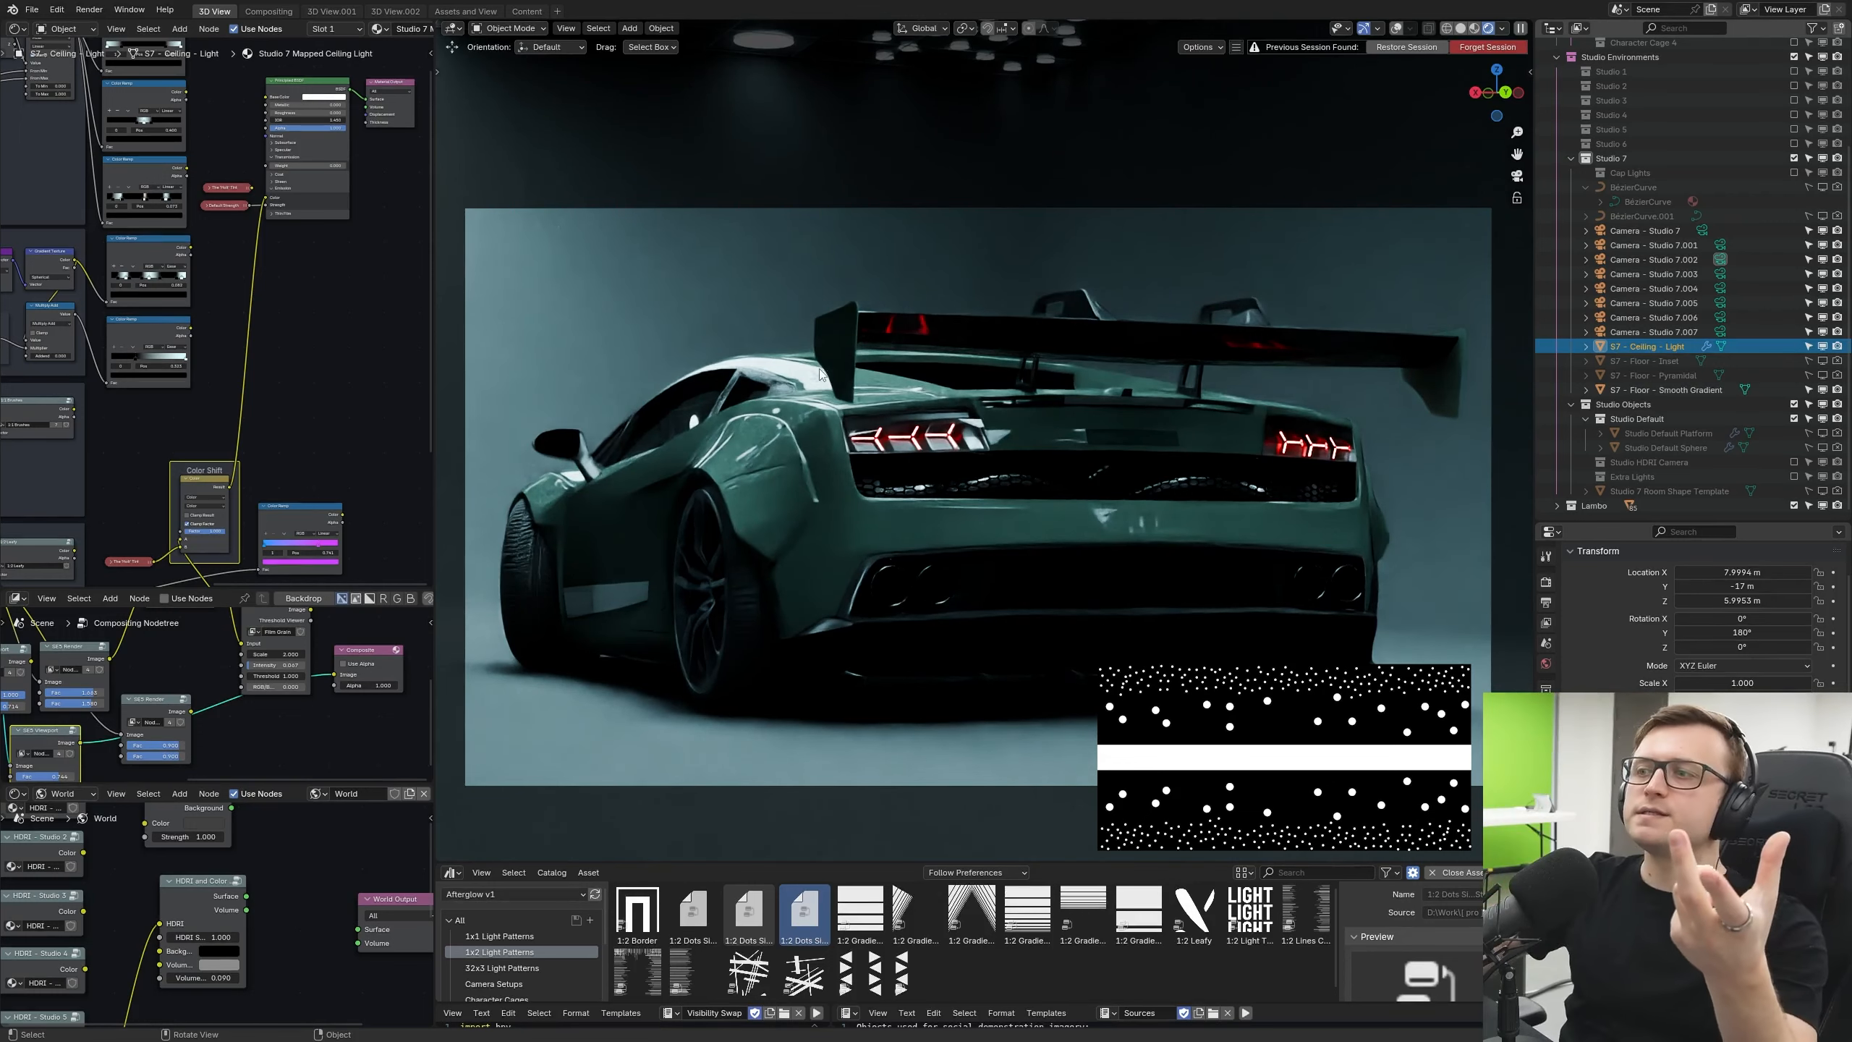
pyautogui.press('KP_0')
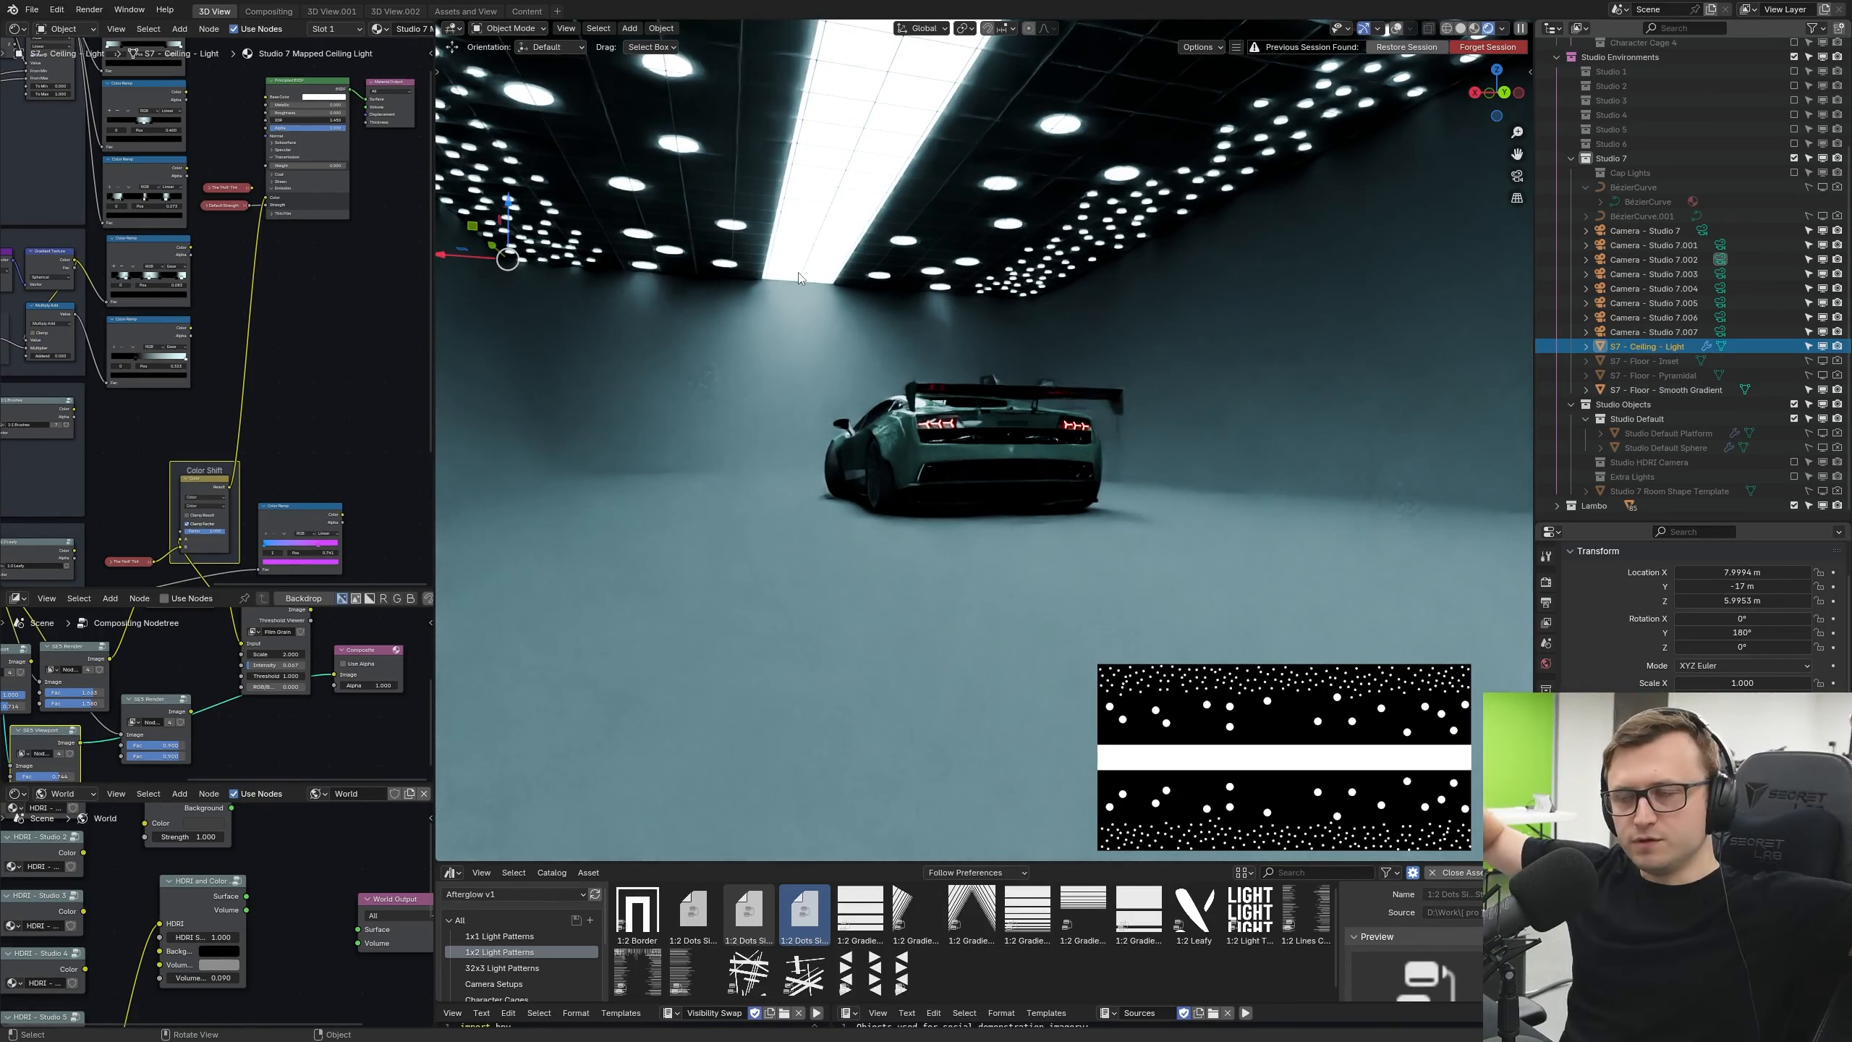
pyautogui.press('KP_0')
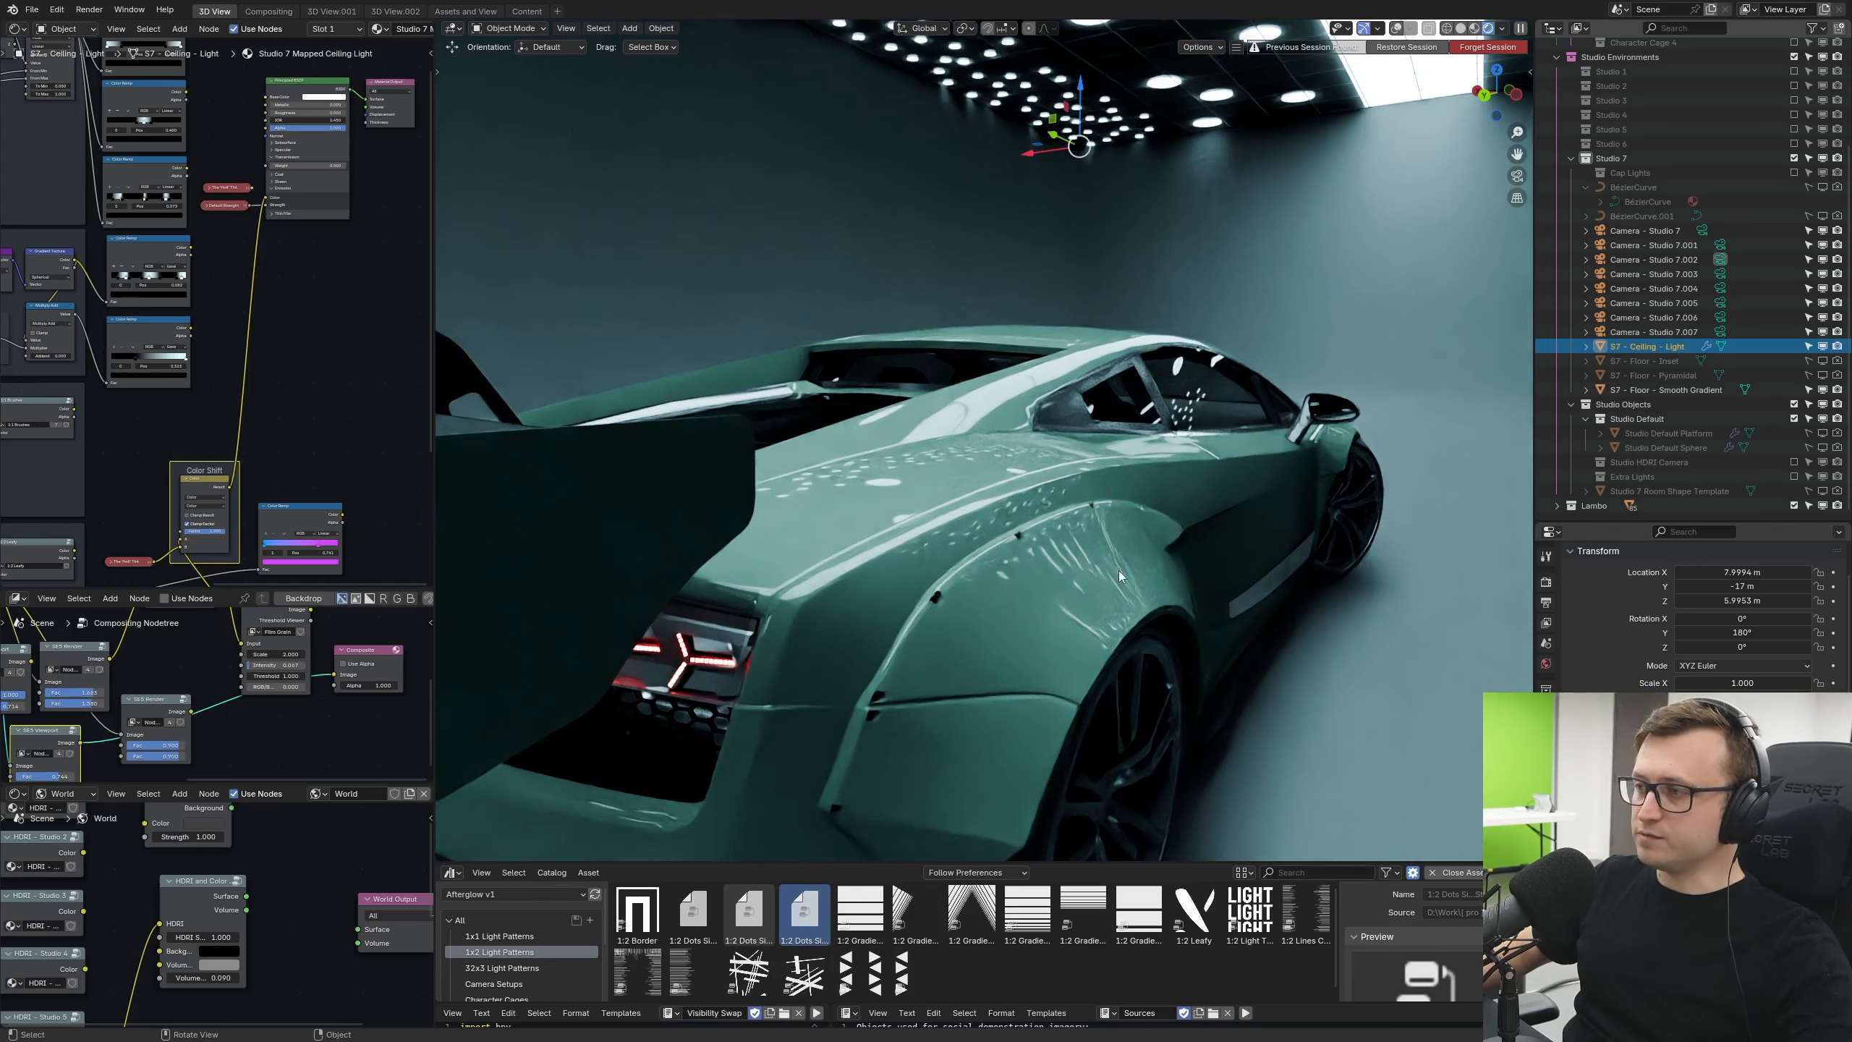
pyautogui.moveTo(1167, 474); pyautogui.dragTo(1013, 488, button='middle')
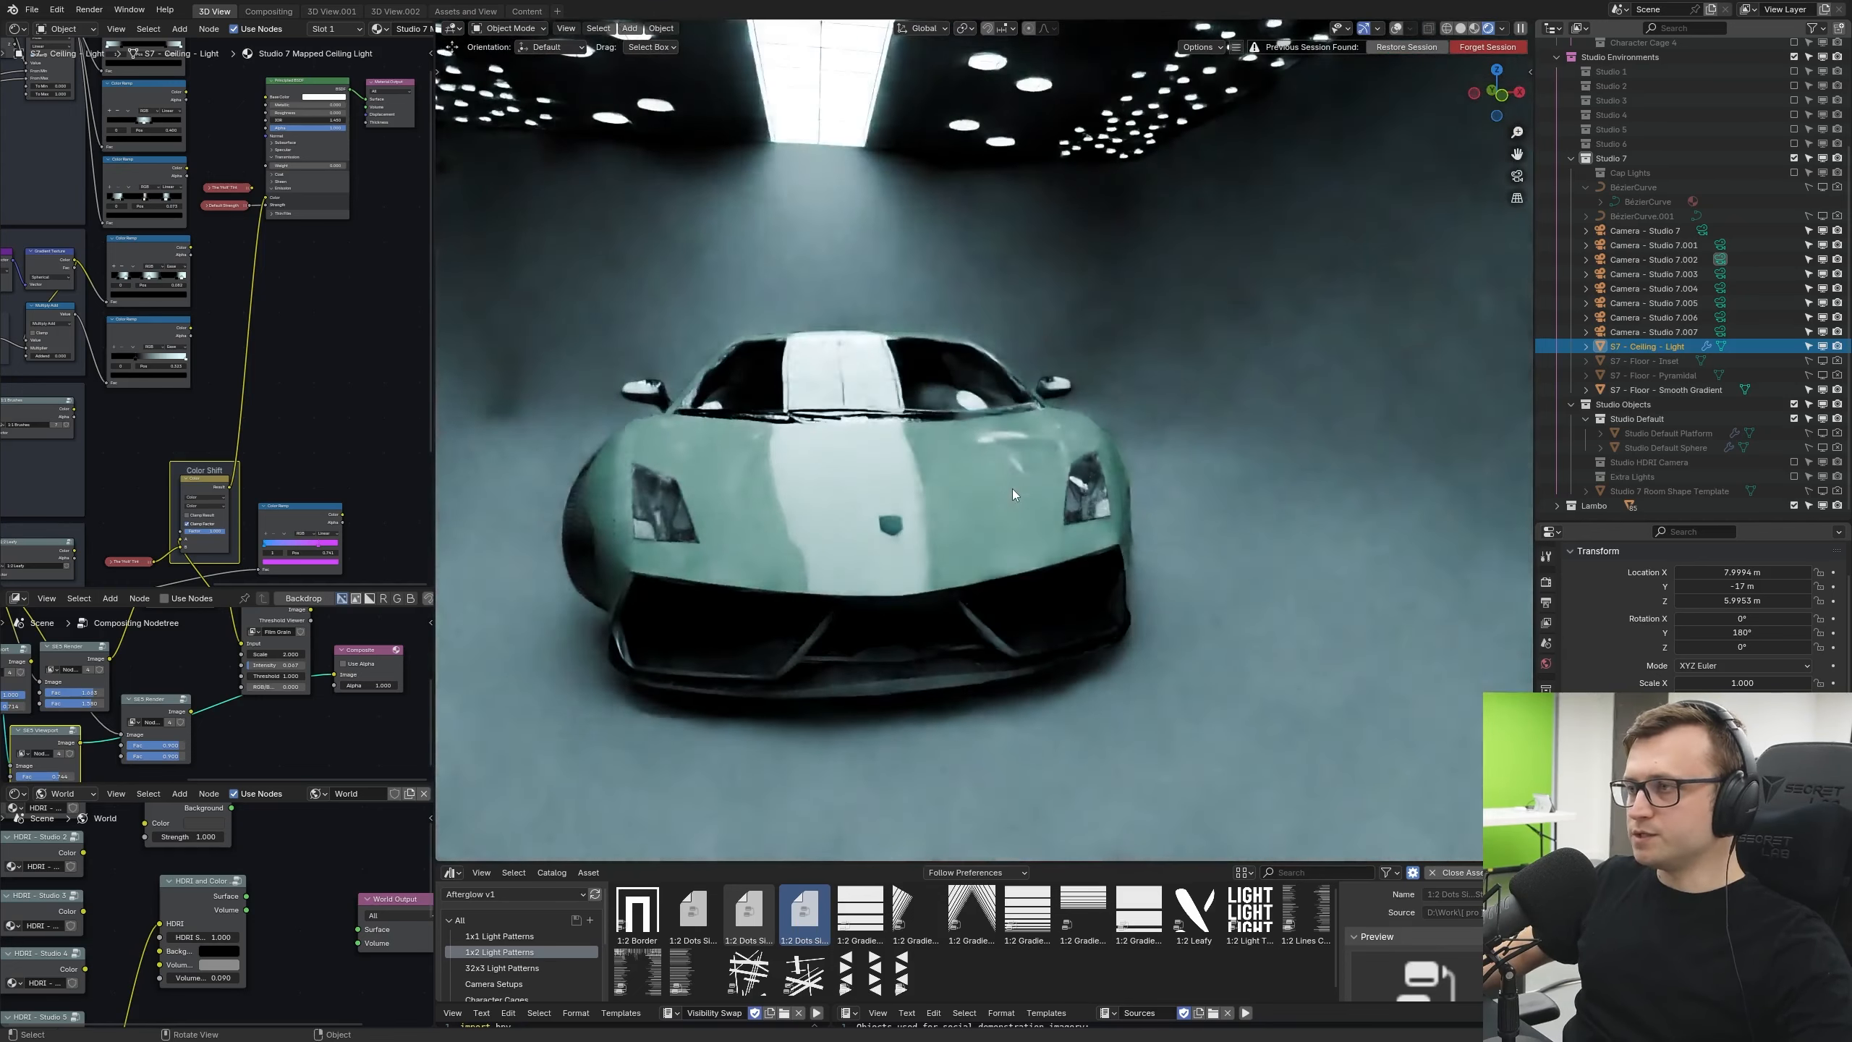
pyautogui.press('KP_0')
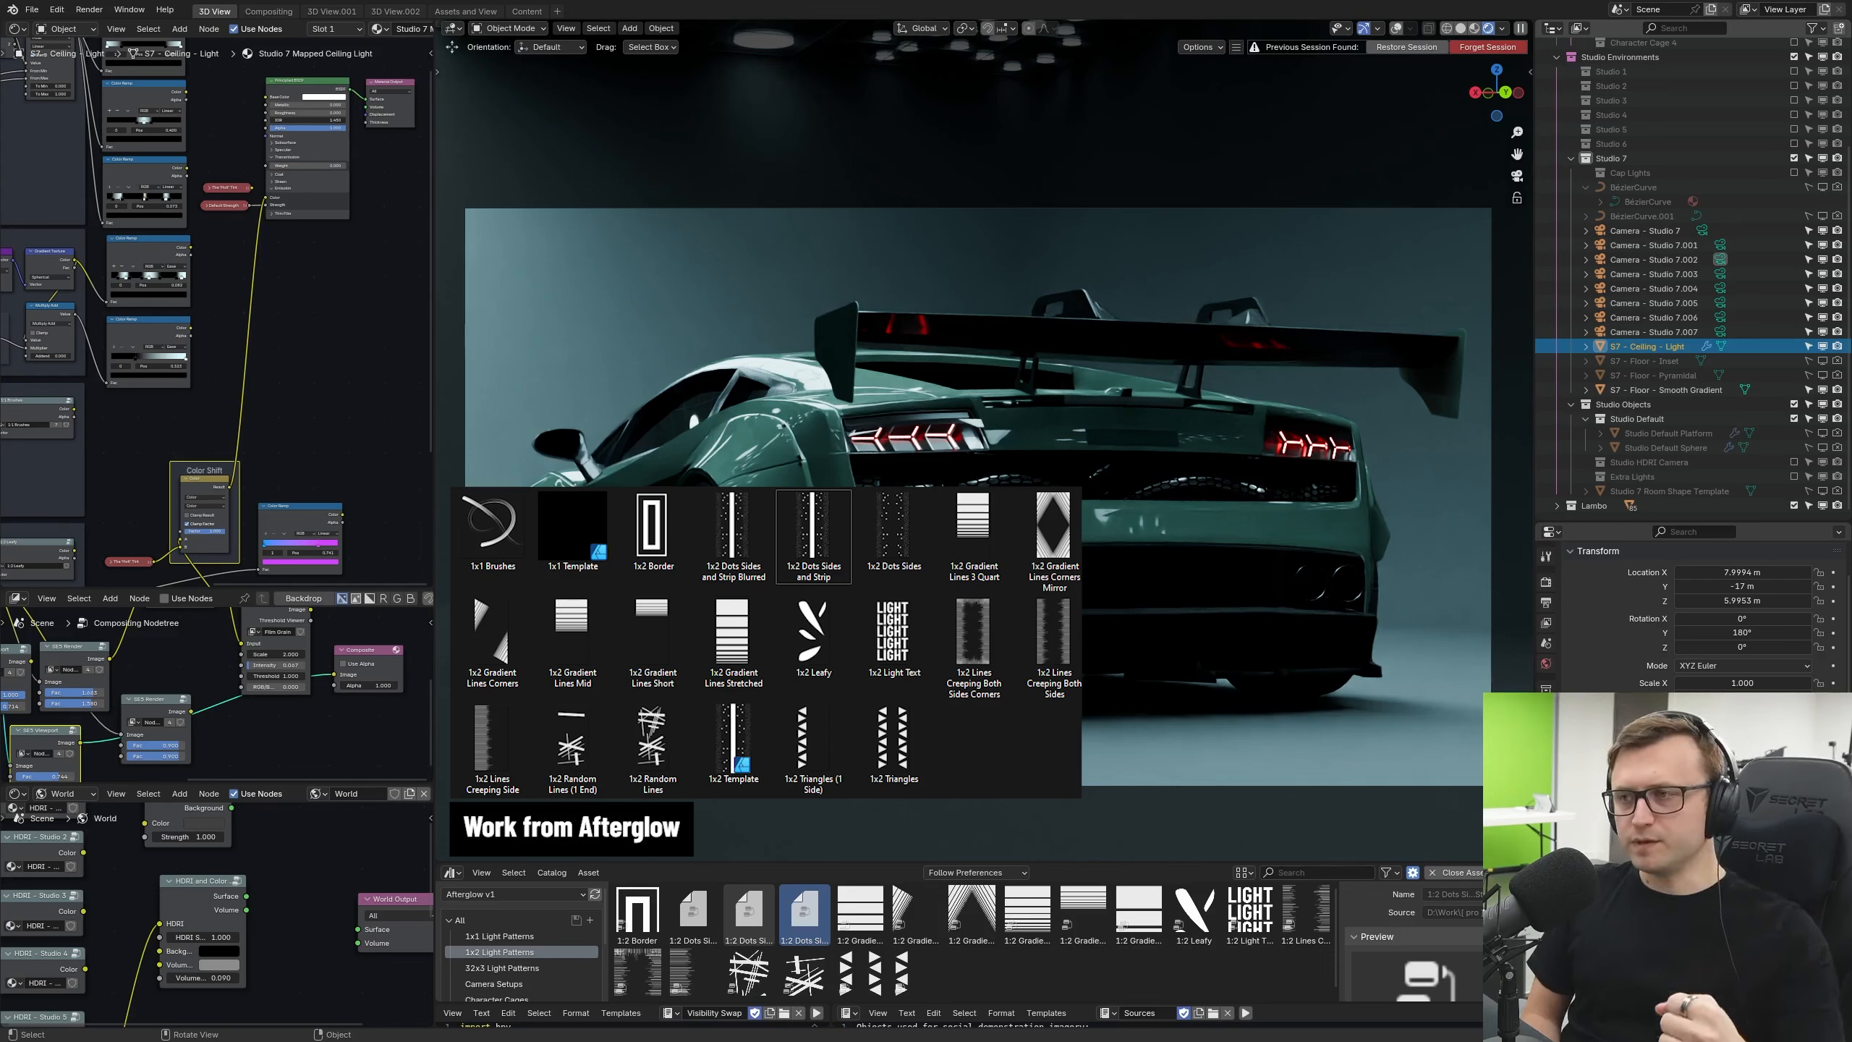
# Step: Connect the 1:2 Dots Sides pattern's colour output to the B input of the Color Shift node and check the car
pyautogui.moveTo(215, 574); pyautogui.dragTo(297, 369, button='middle')
pyautogui.scroll(8, 212, 421)
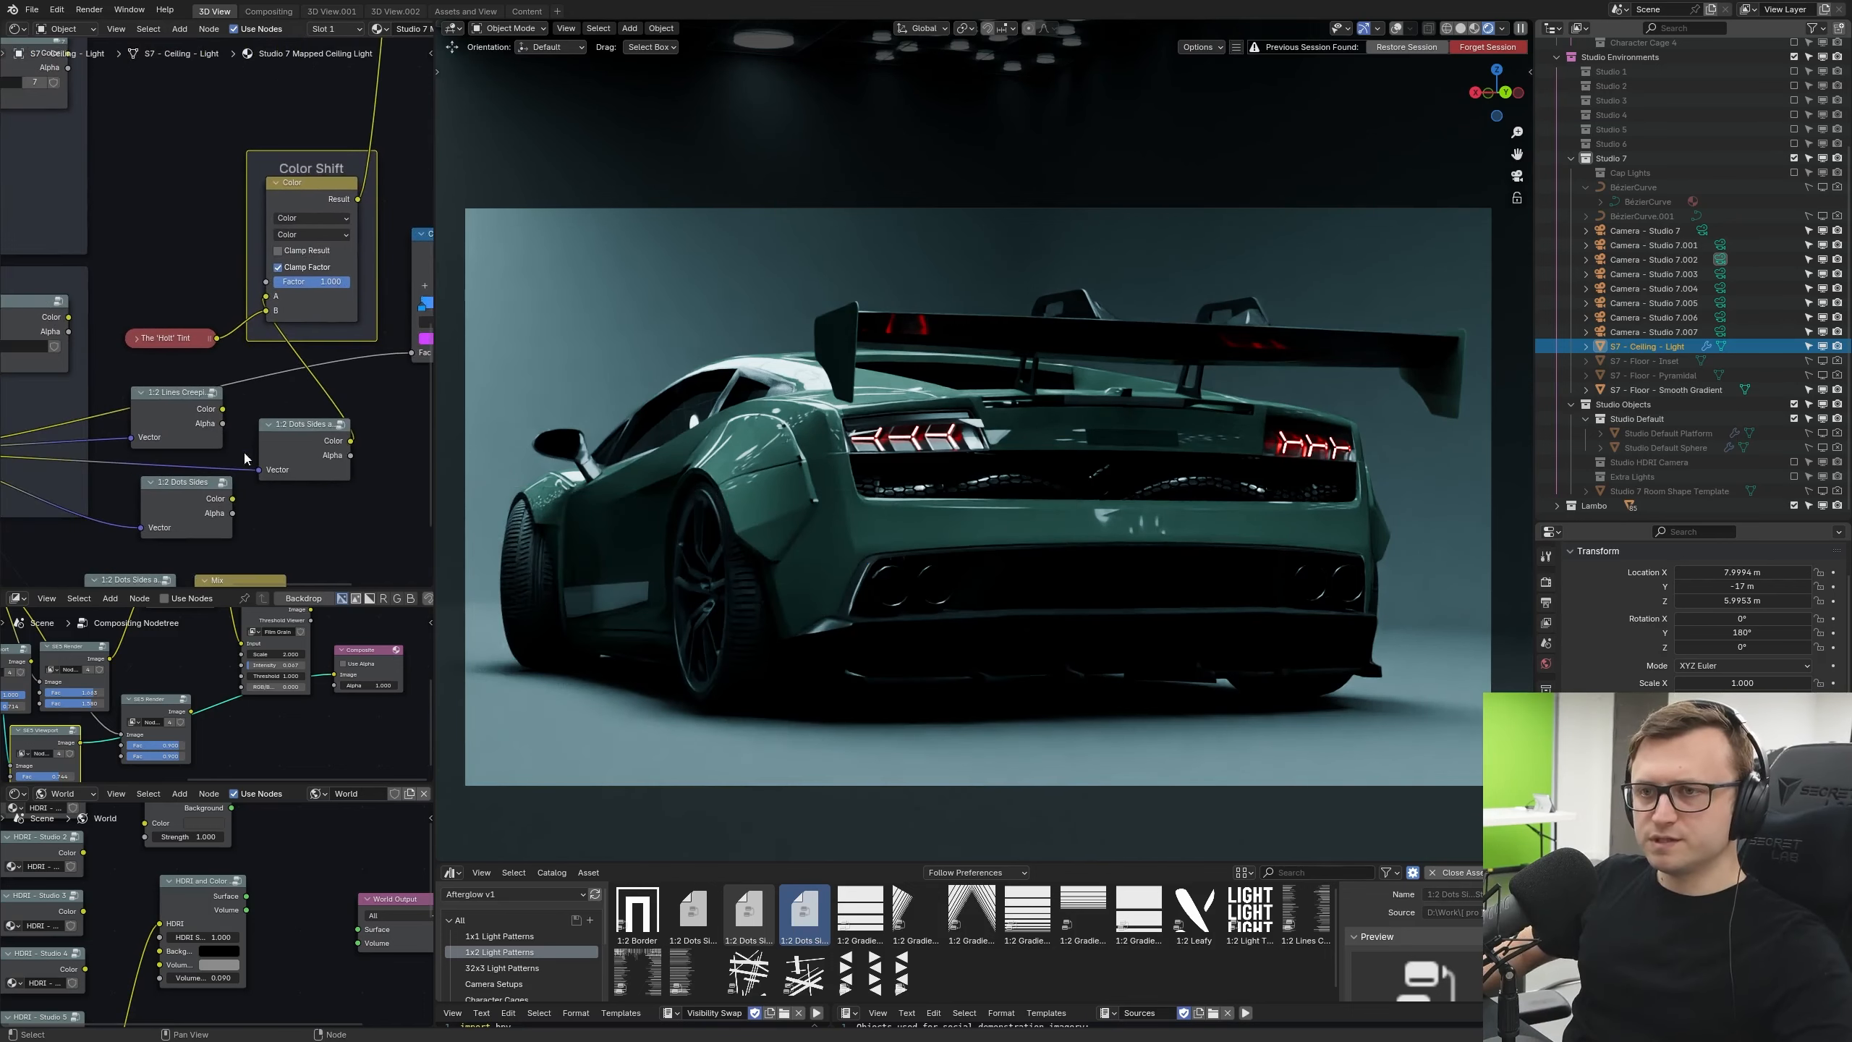
pyautogui.moveTo(232, 499); pyautogui.dragTo(266, 310)
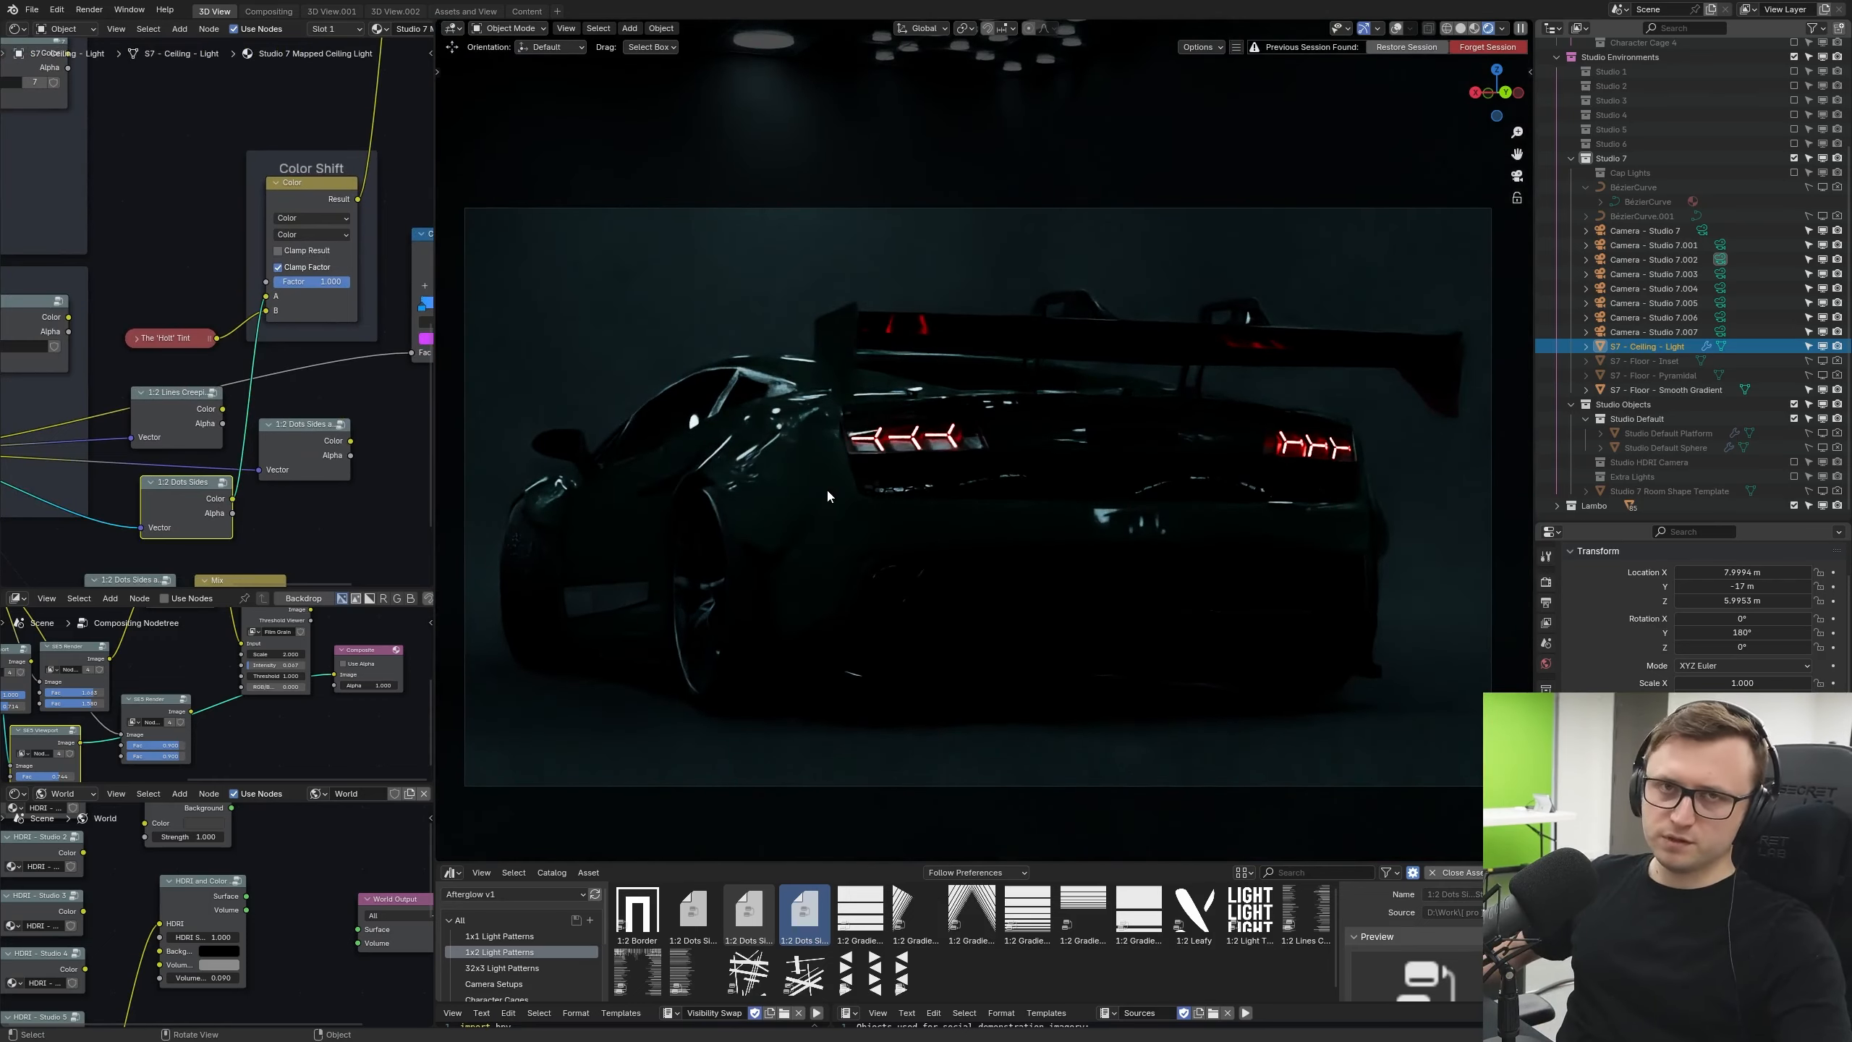
pyautogui.press('KP_0')
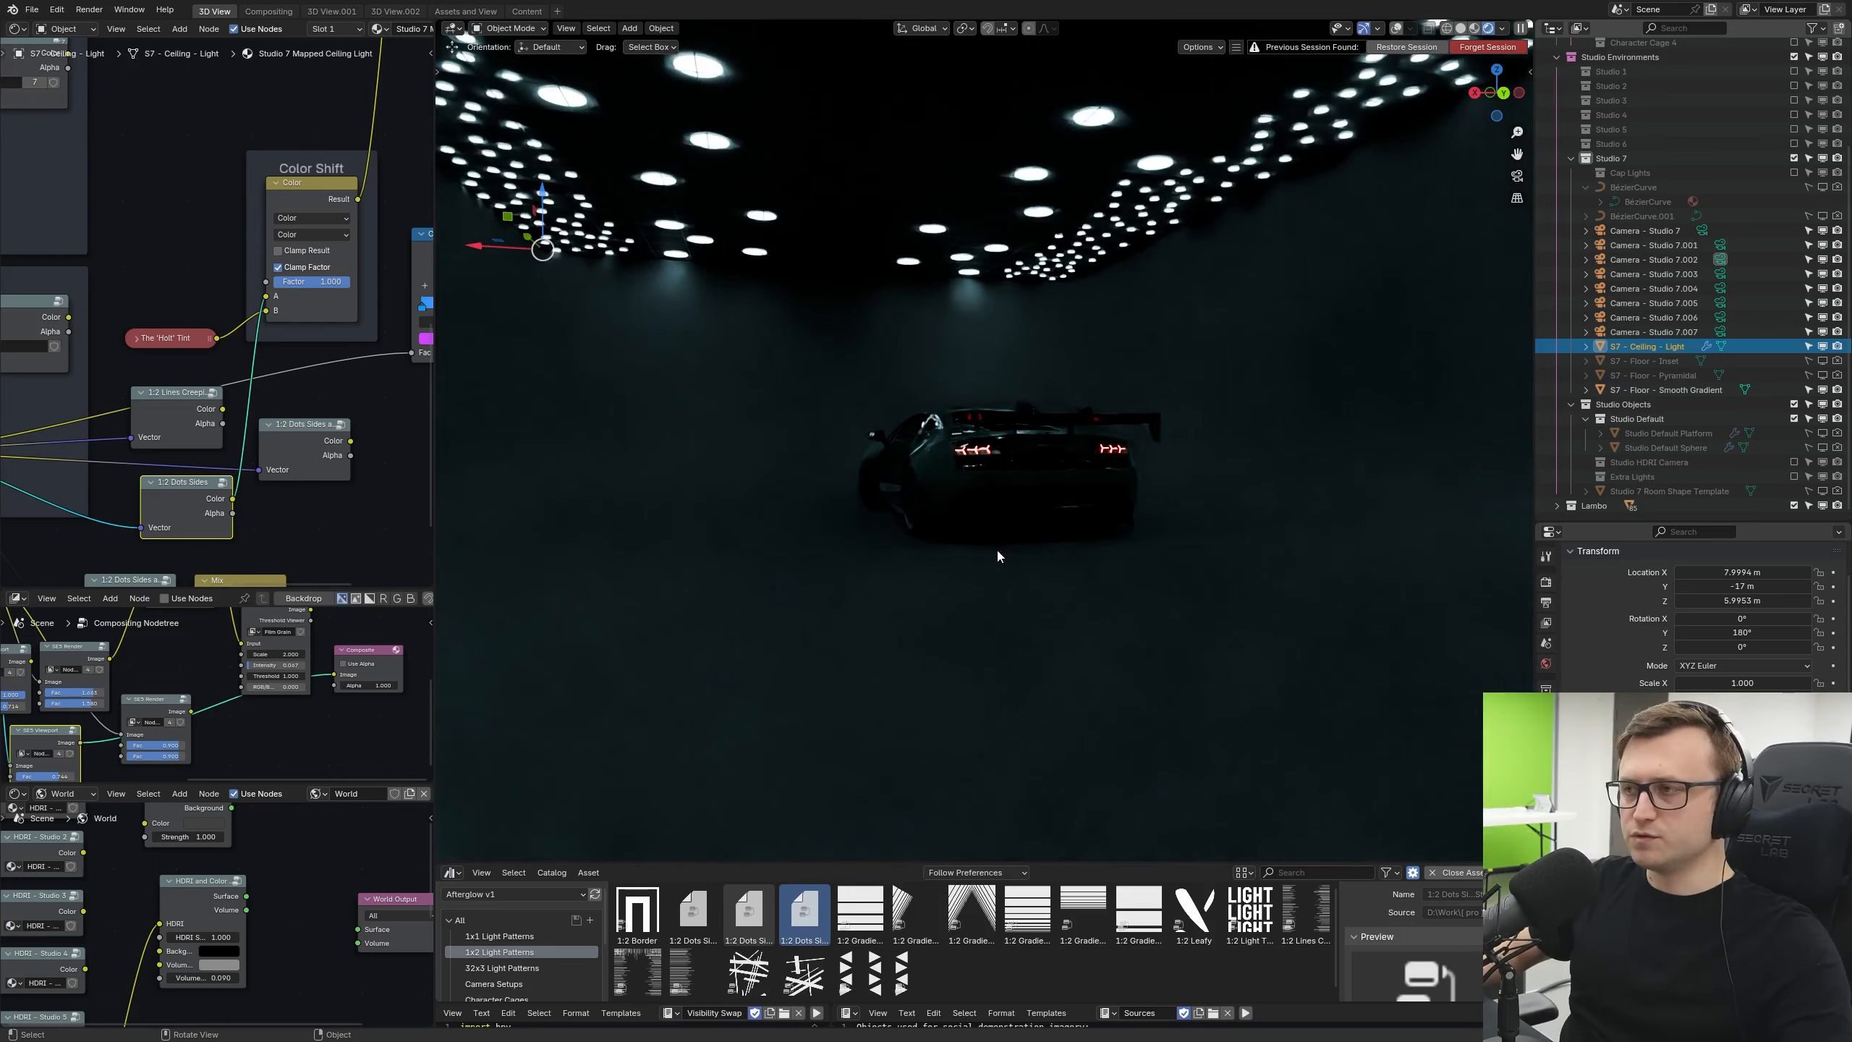
pyautogui.press('KP_0')
pyautogui.moveTo(1073, 558); pyautogui.dragTo(988, 555, button='middle')
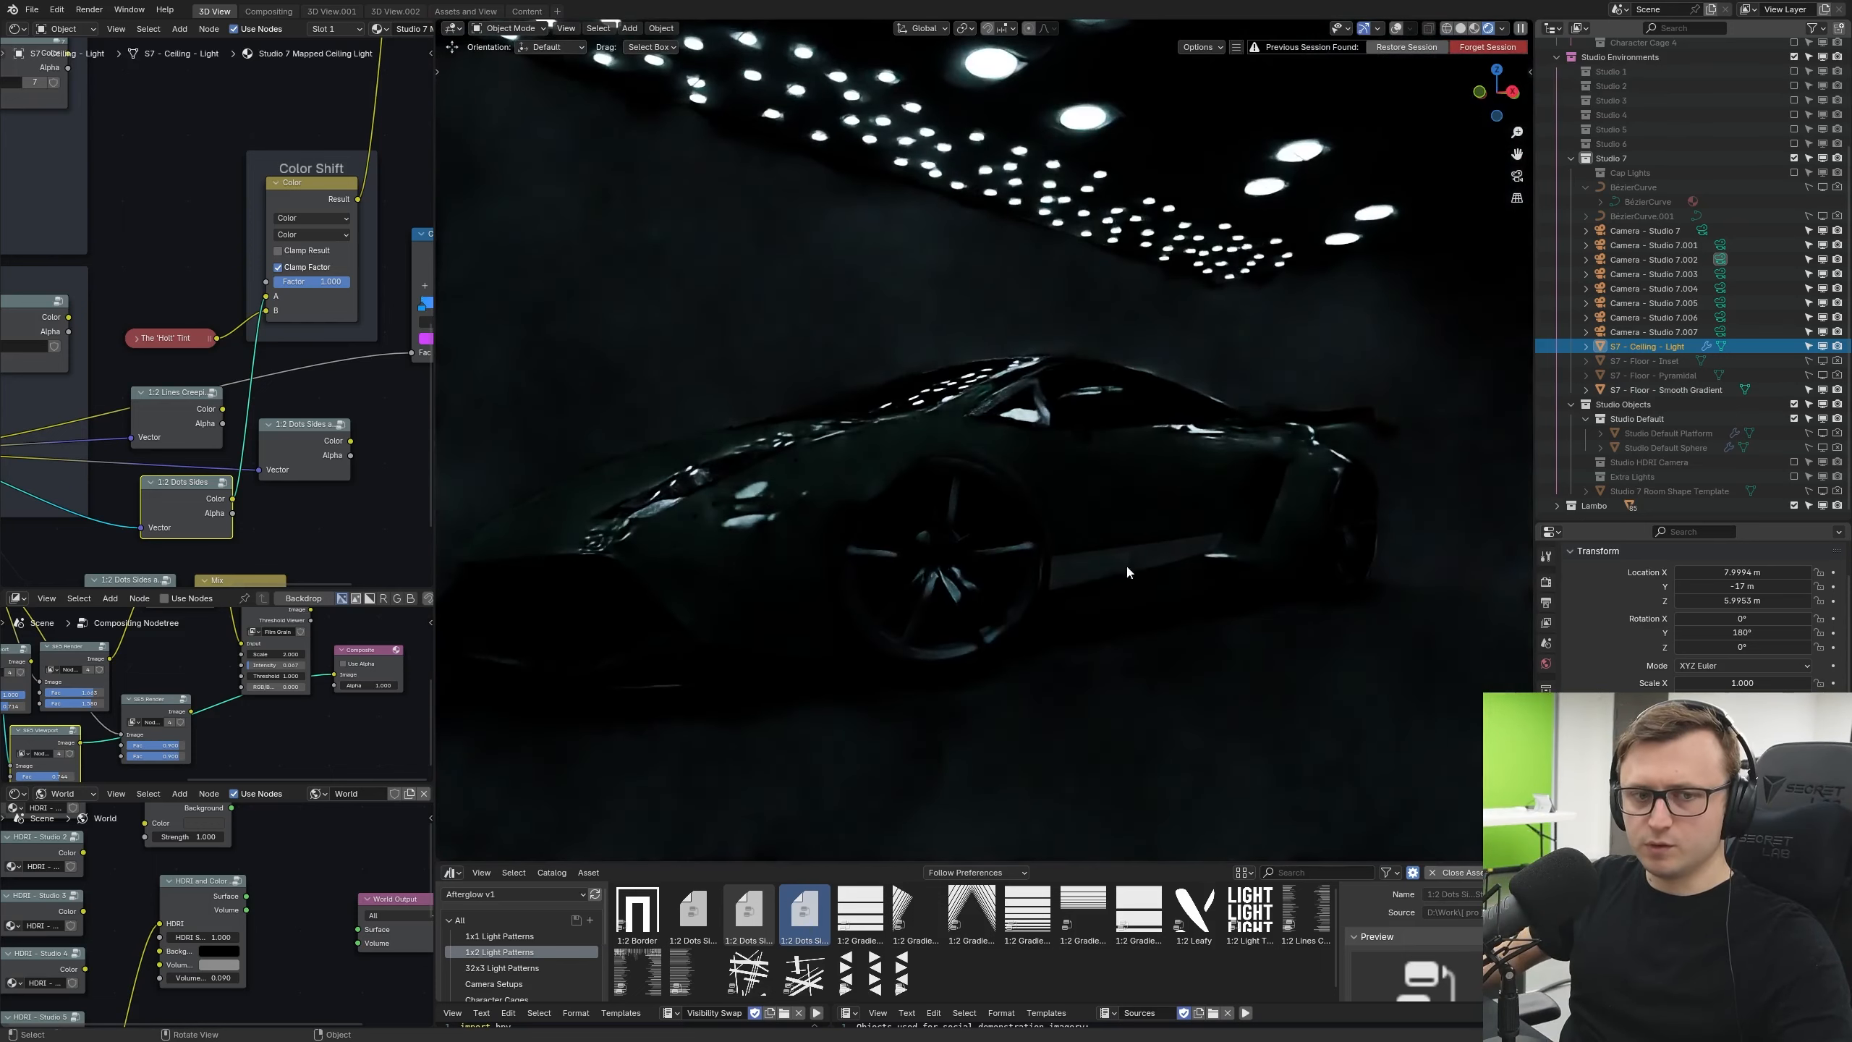
# Step: Enable the Cap Lights collection of Studio 7 and view the car's side under the added tube lights
pyautogui.moveTo(1127, 564); pyautogui.dragTo(1031, 556, button='middle')
pyautogui.click(1794, 173)
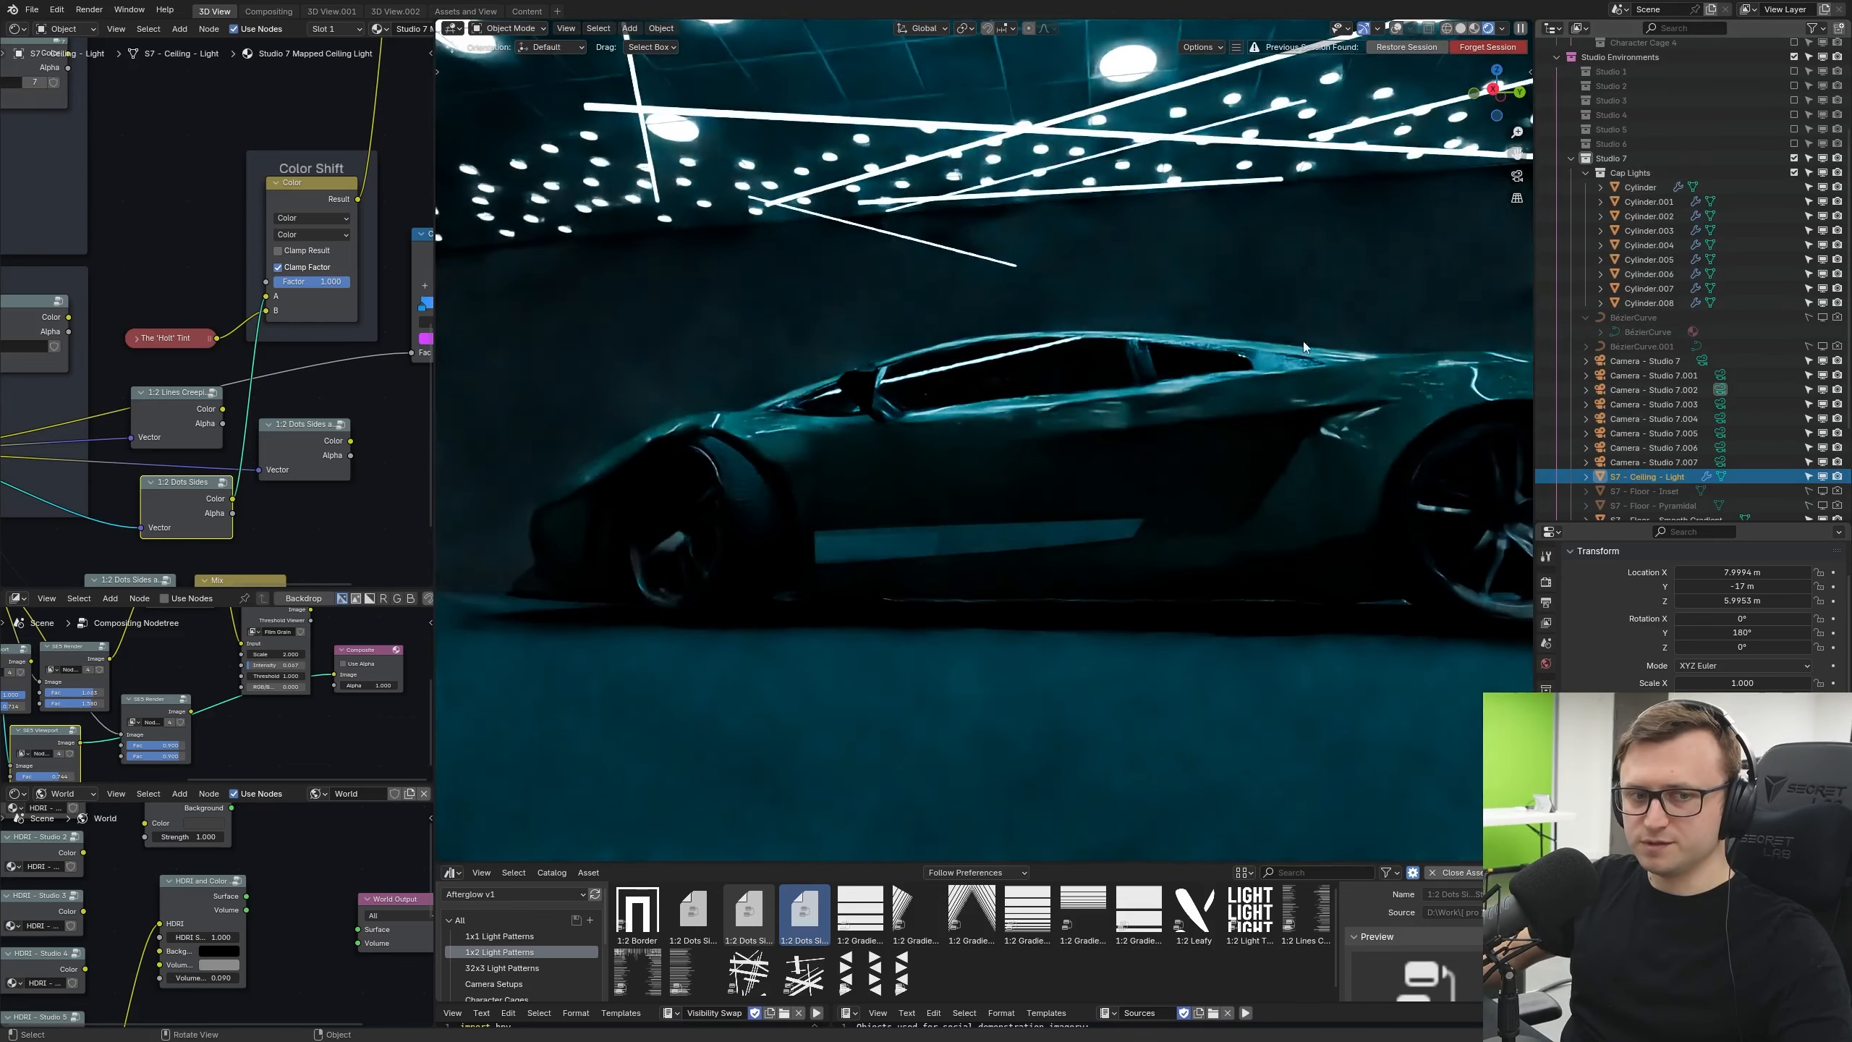
pyautogui.moveTo(1276, 368); pyautogui.dragTo(1164, 366, button='middle')
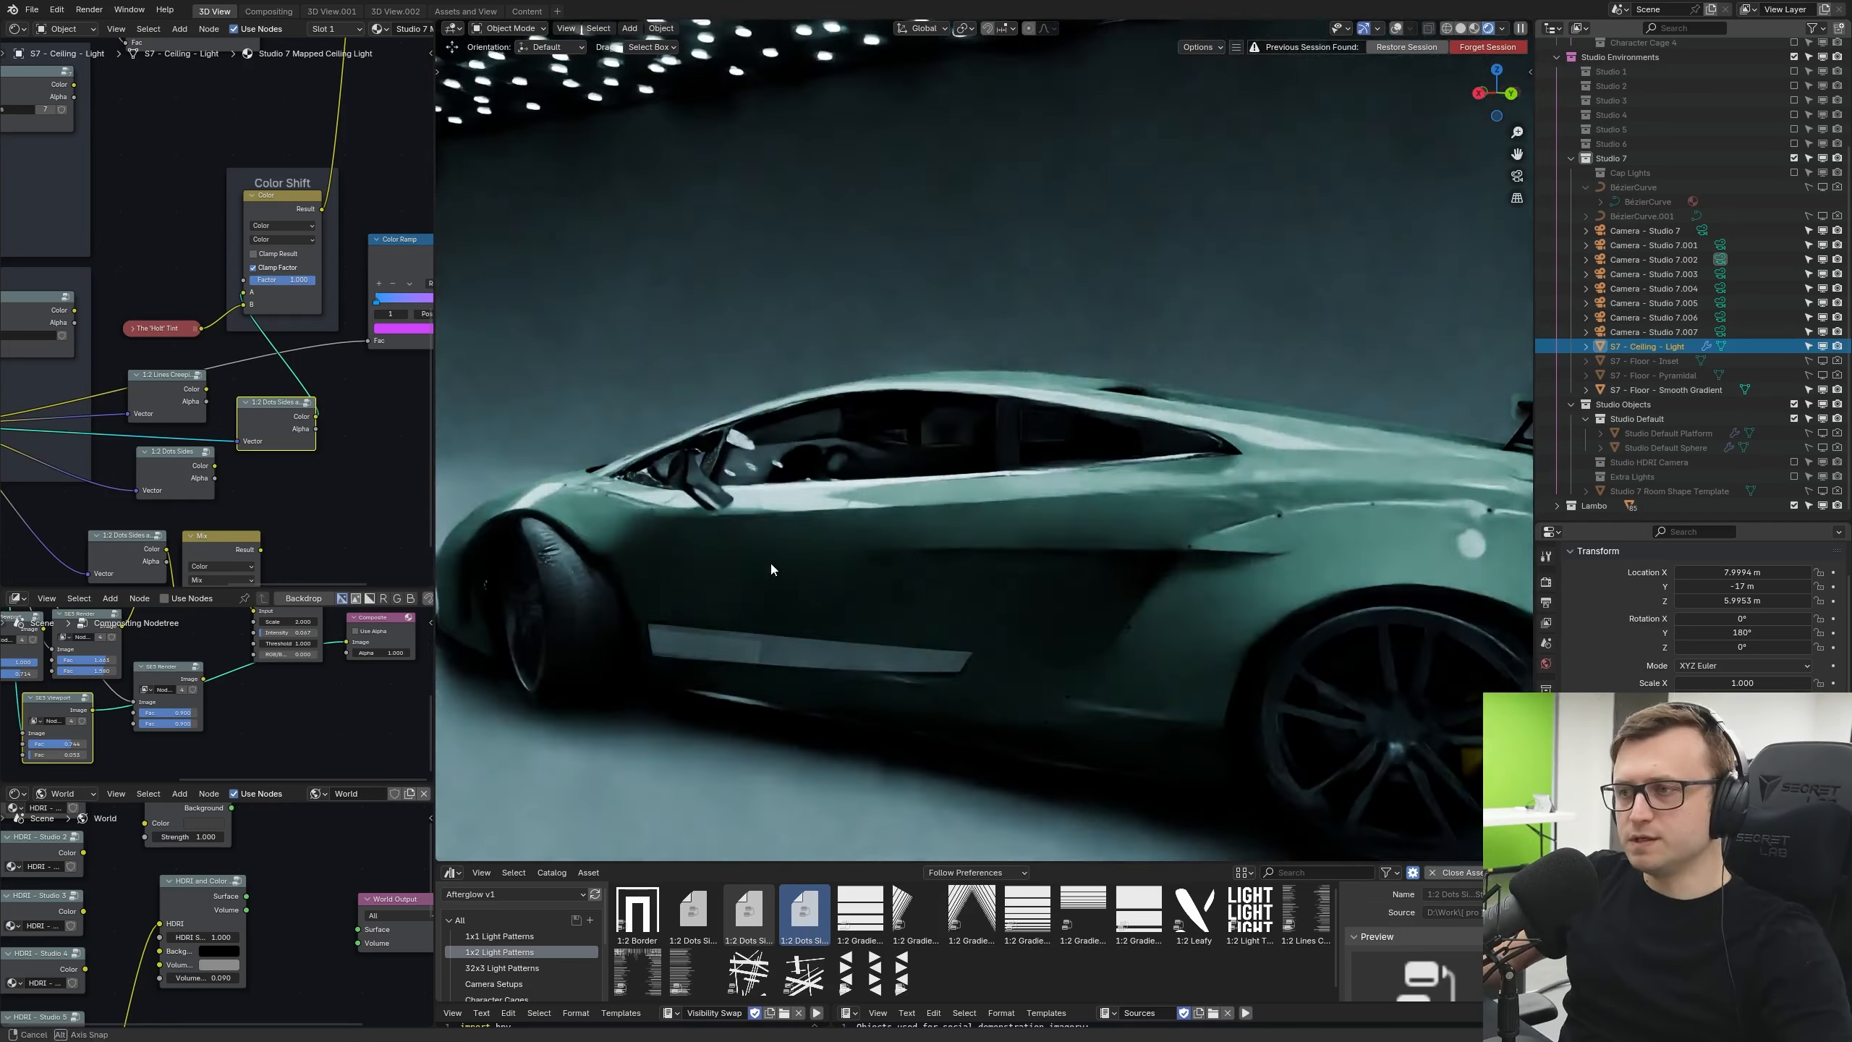
# Step: Disconnect the Emission Color and Strength inputs of the ceiling's Principled BSDF to try a plain white ceiling light
pyautogui.moveTo(770, 560); pyautogui.dragTo(762, 562, button='middle')
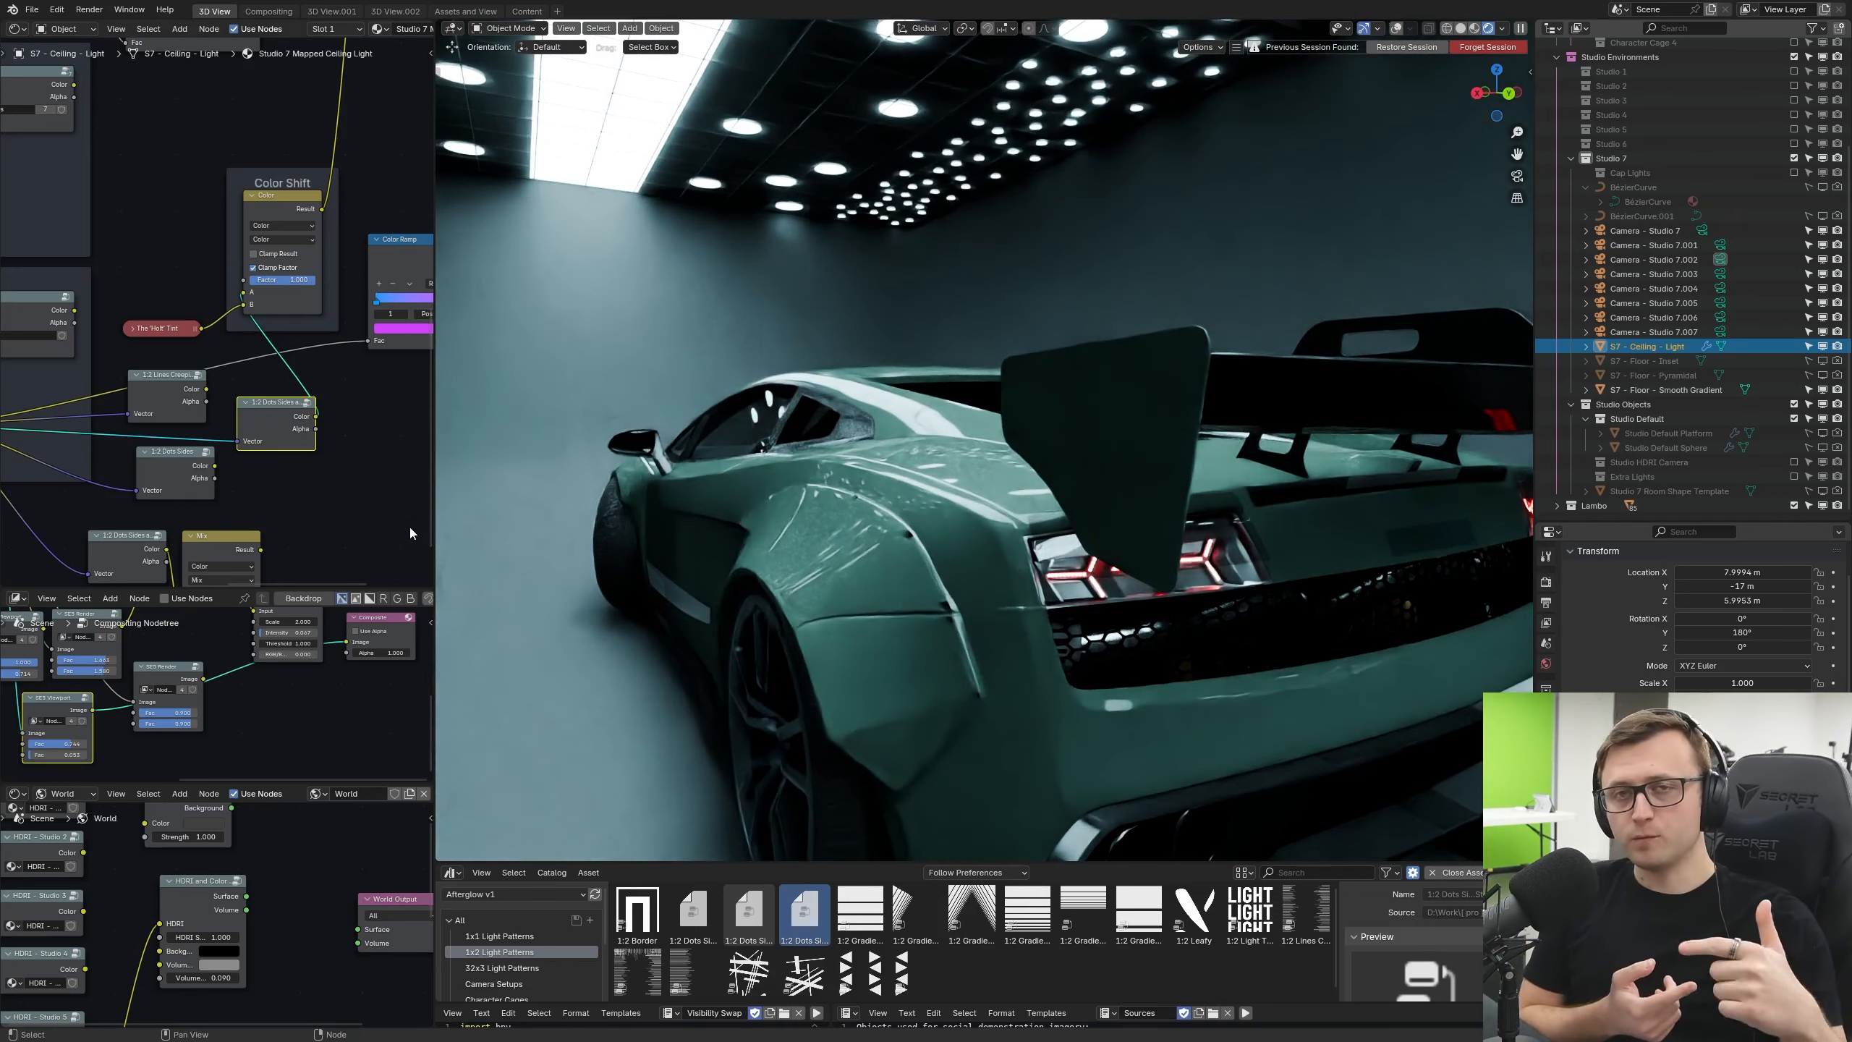
pyautogui.moveTo(750, 281); pyautogui.dragTo(809, 149, button='middle')
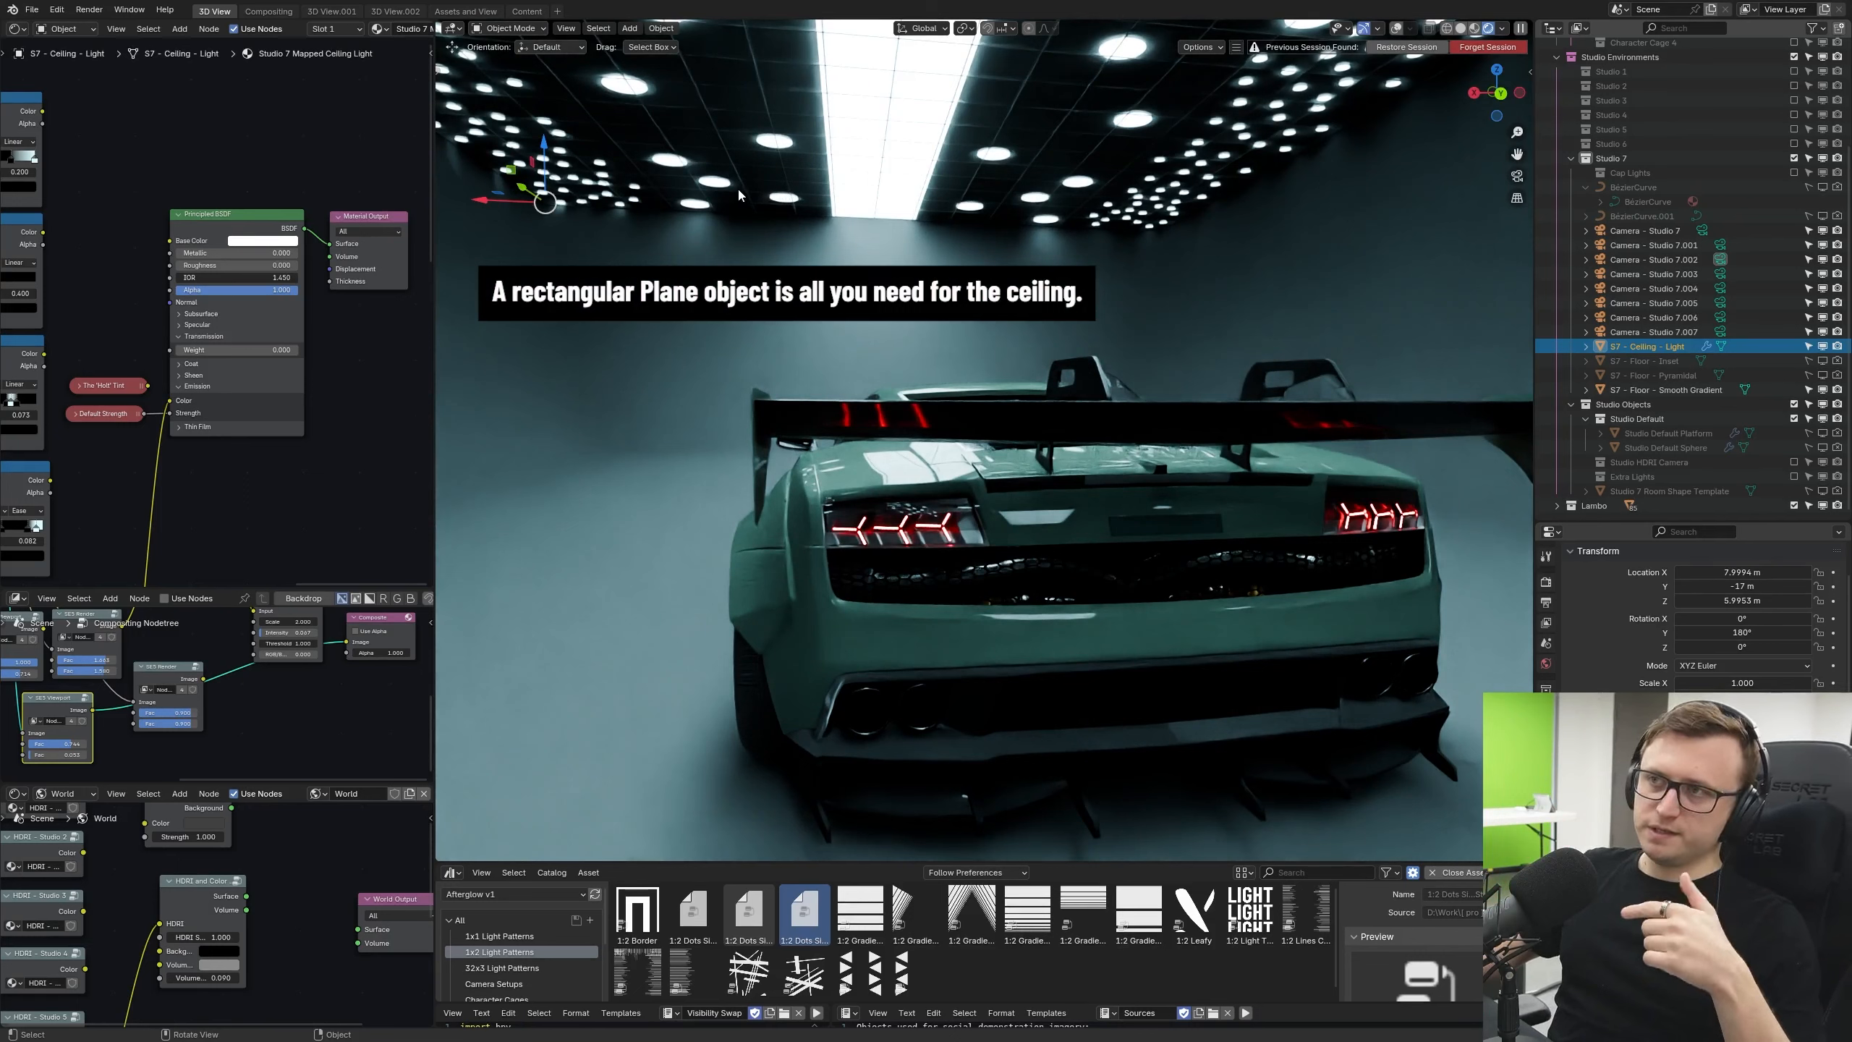
pyautogui.scroll(3, 217, 310)
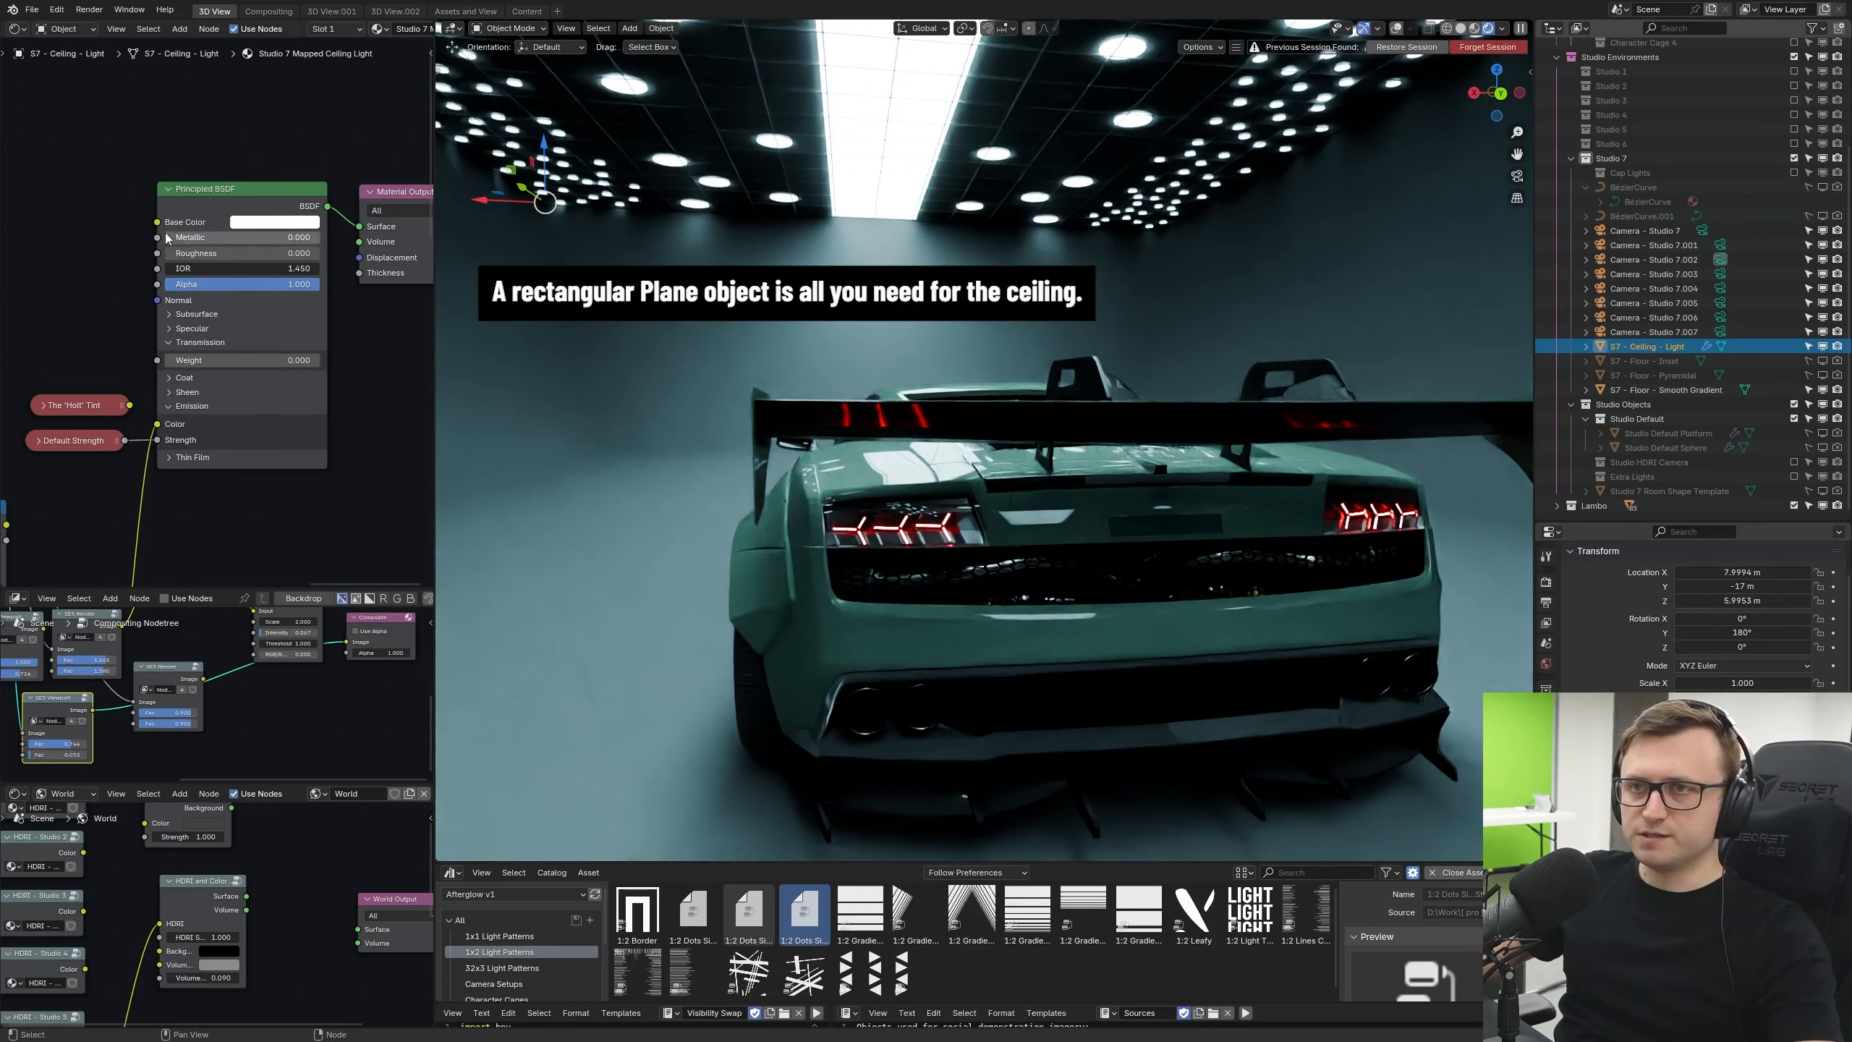
pyautogui.click(157, 225)
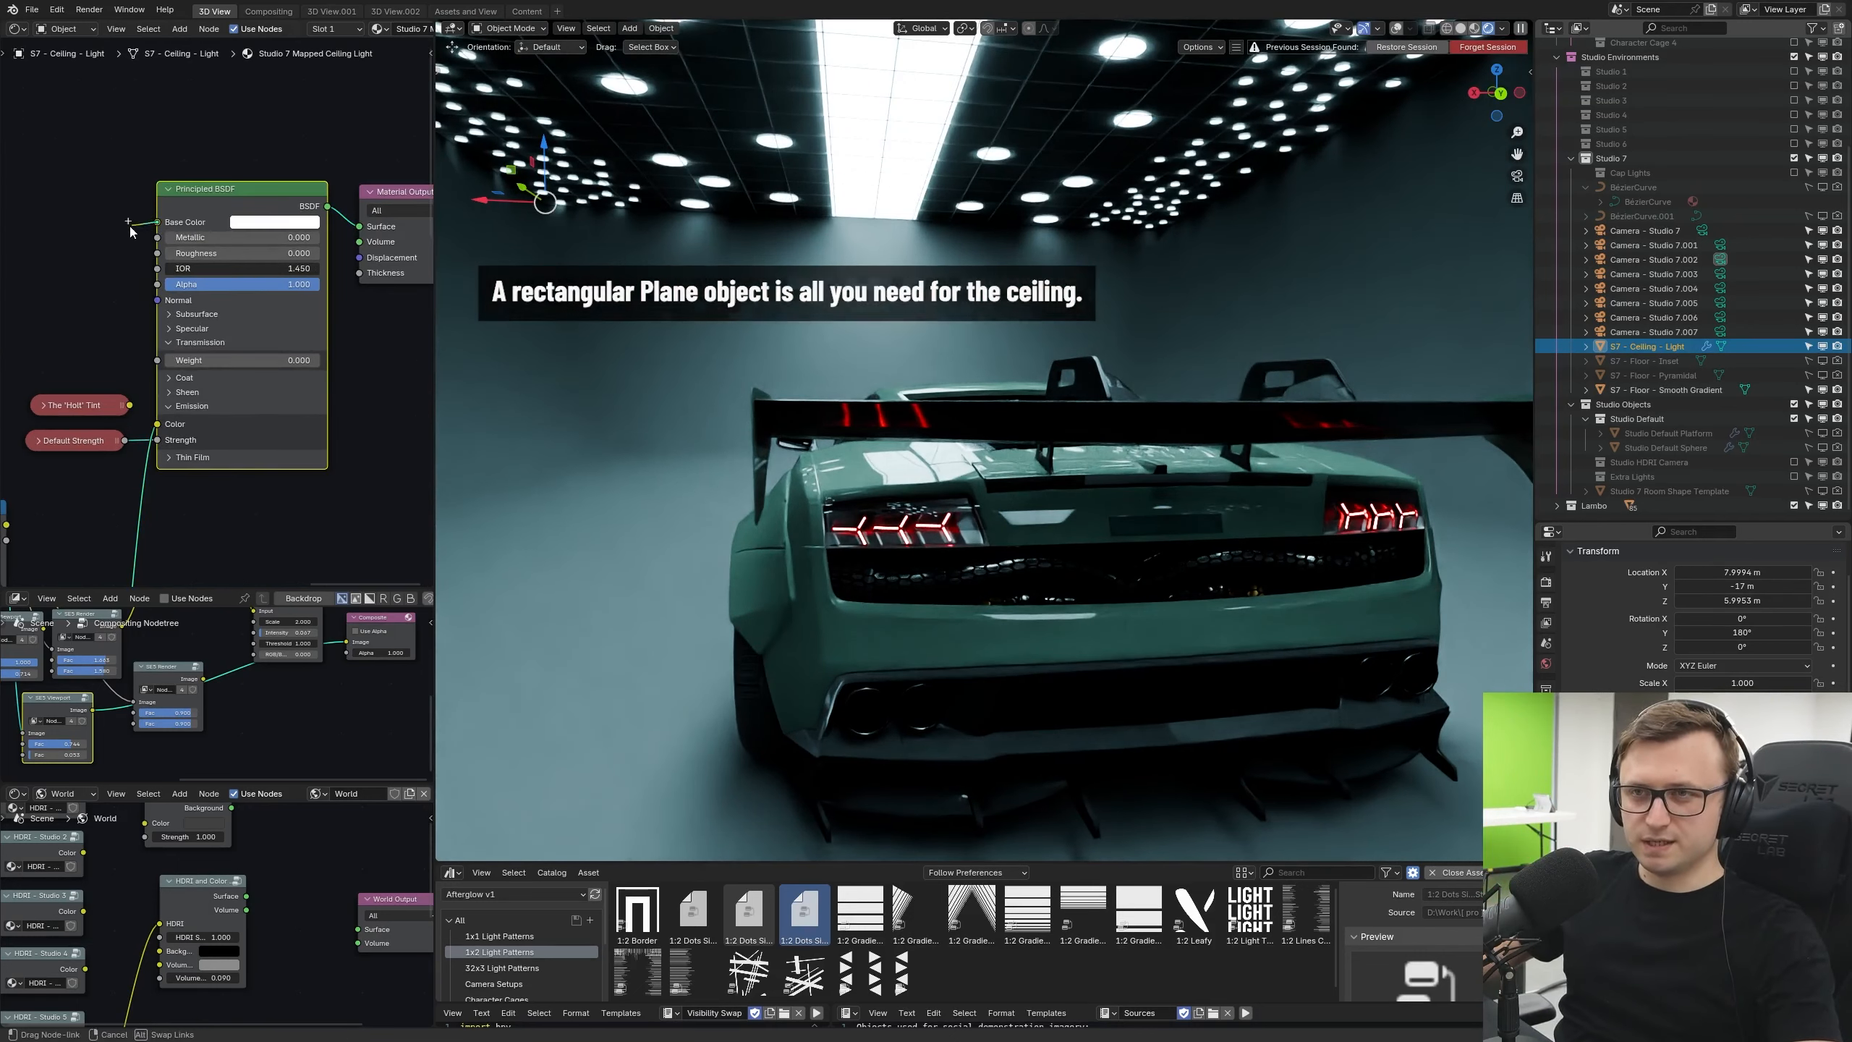
pyautogui.click(178, 407)
pyautogui.click(185, 405)
pyautogui.moveTo(158, 424); pyautogui.dragTo(204, 438)
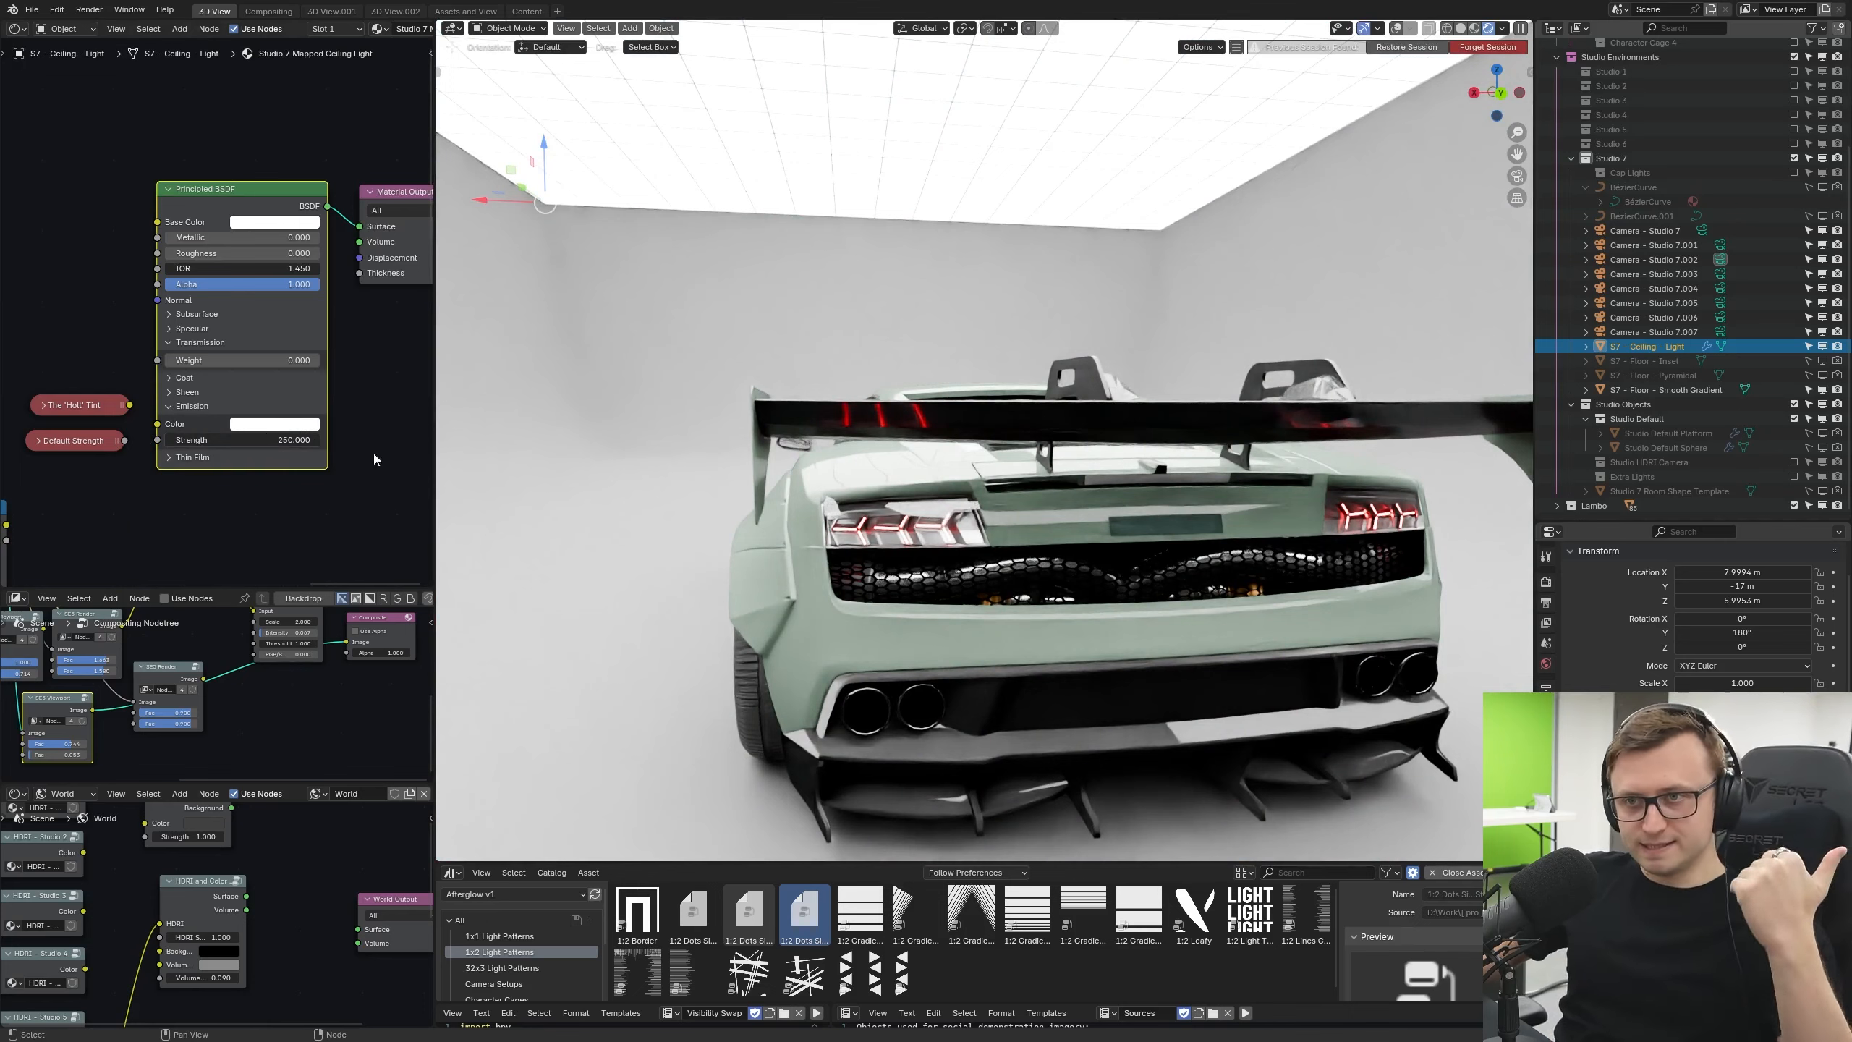
pyautogui.moveTo(285, 441); pyautogui.dragTo(146, 440)
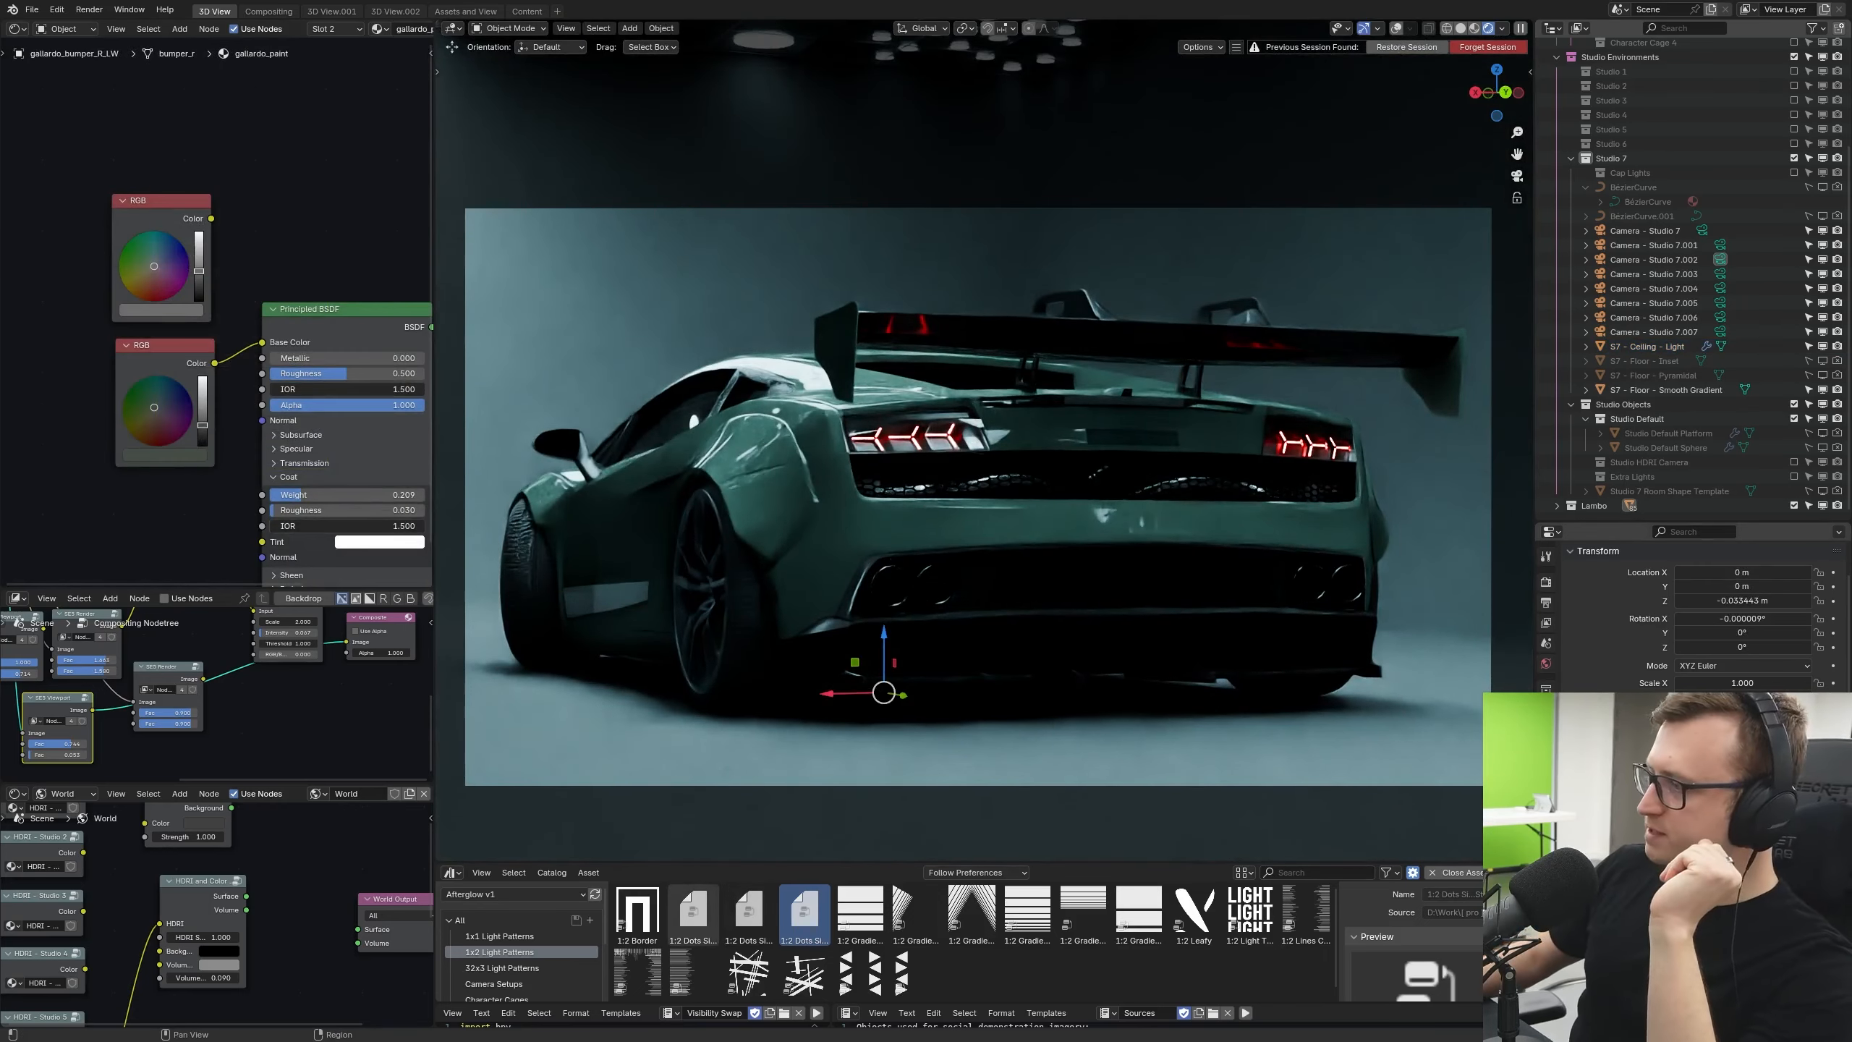
# Step: Show the car's material settings and try a Metallic value of about 0.986 on gallardo_paint, returning it to 0
pyautogui.click(1546, 837)
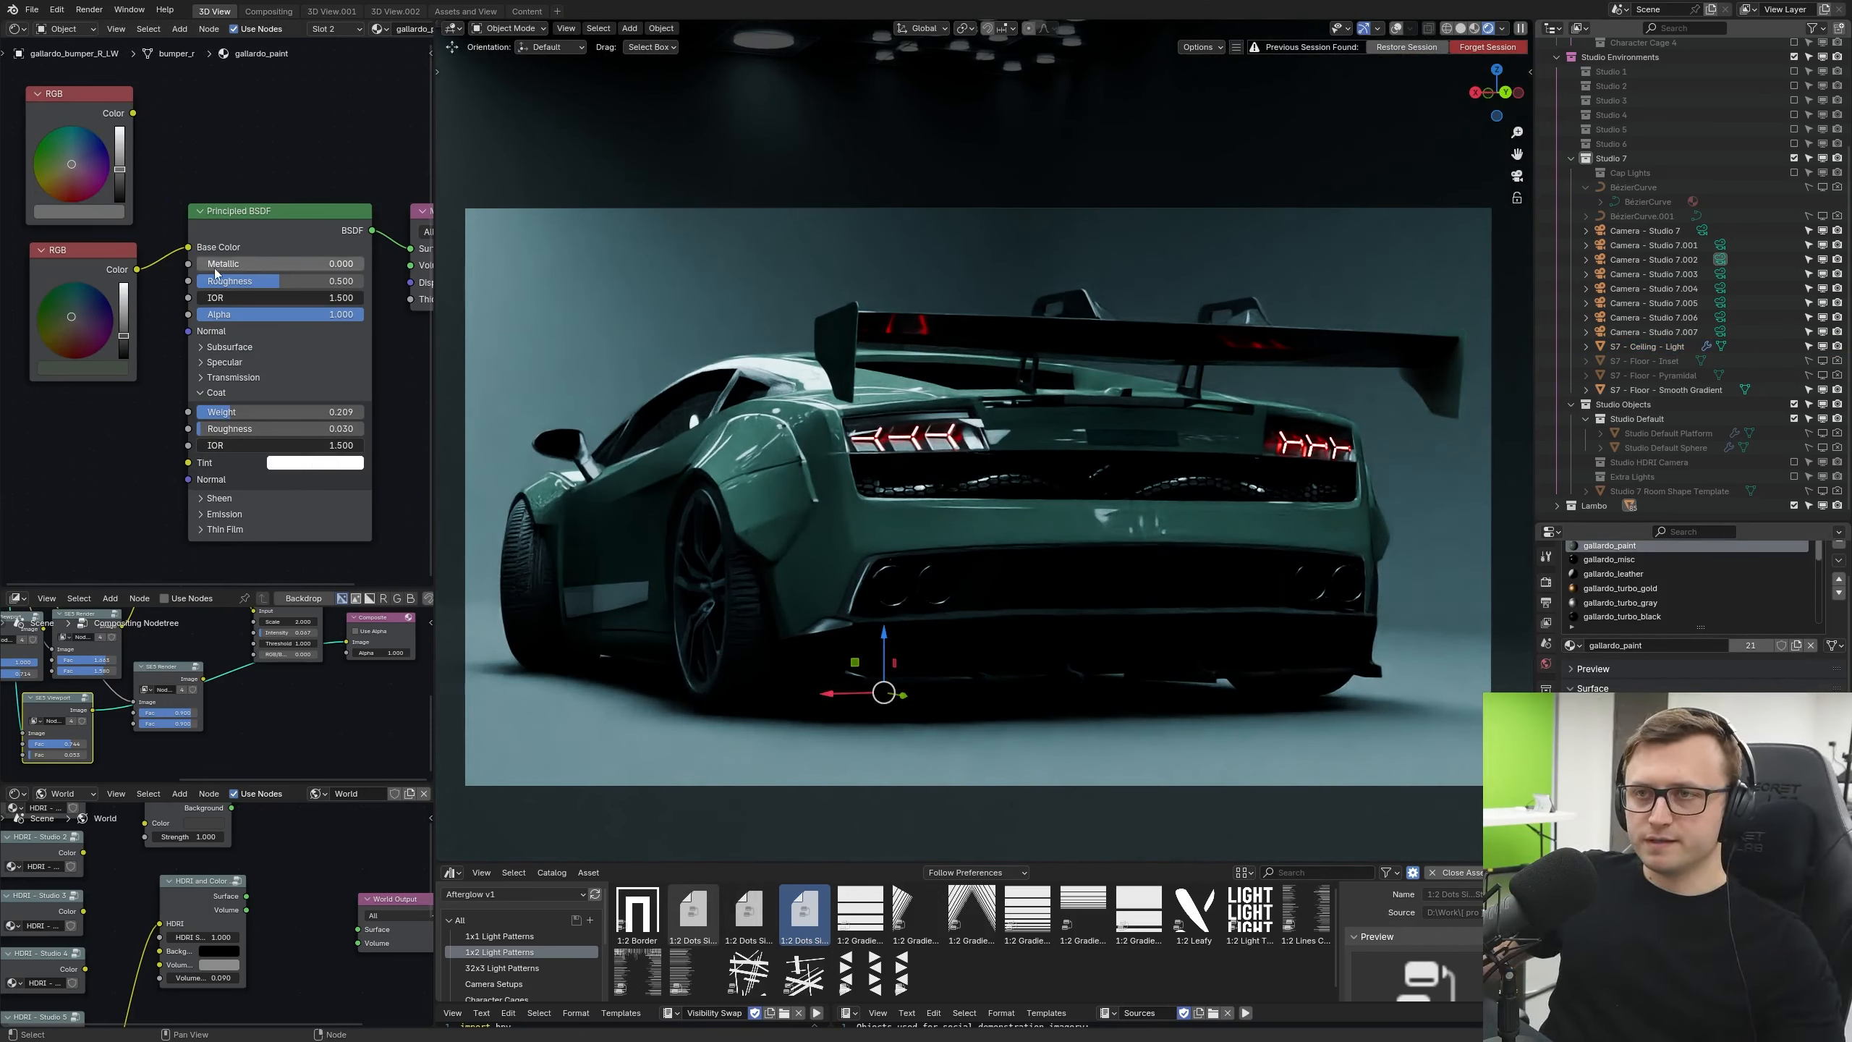
pyautogui.moveTo(219, 265)
pyautogui.mouseDown()
pyautogui.moveTo(387, 266)
pyautogui.moveTo(363, 268)
pyautogui.mouseUp()
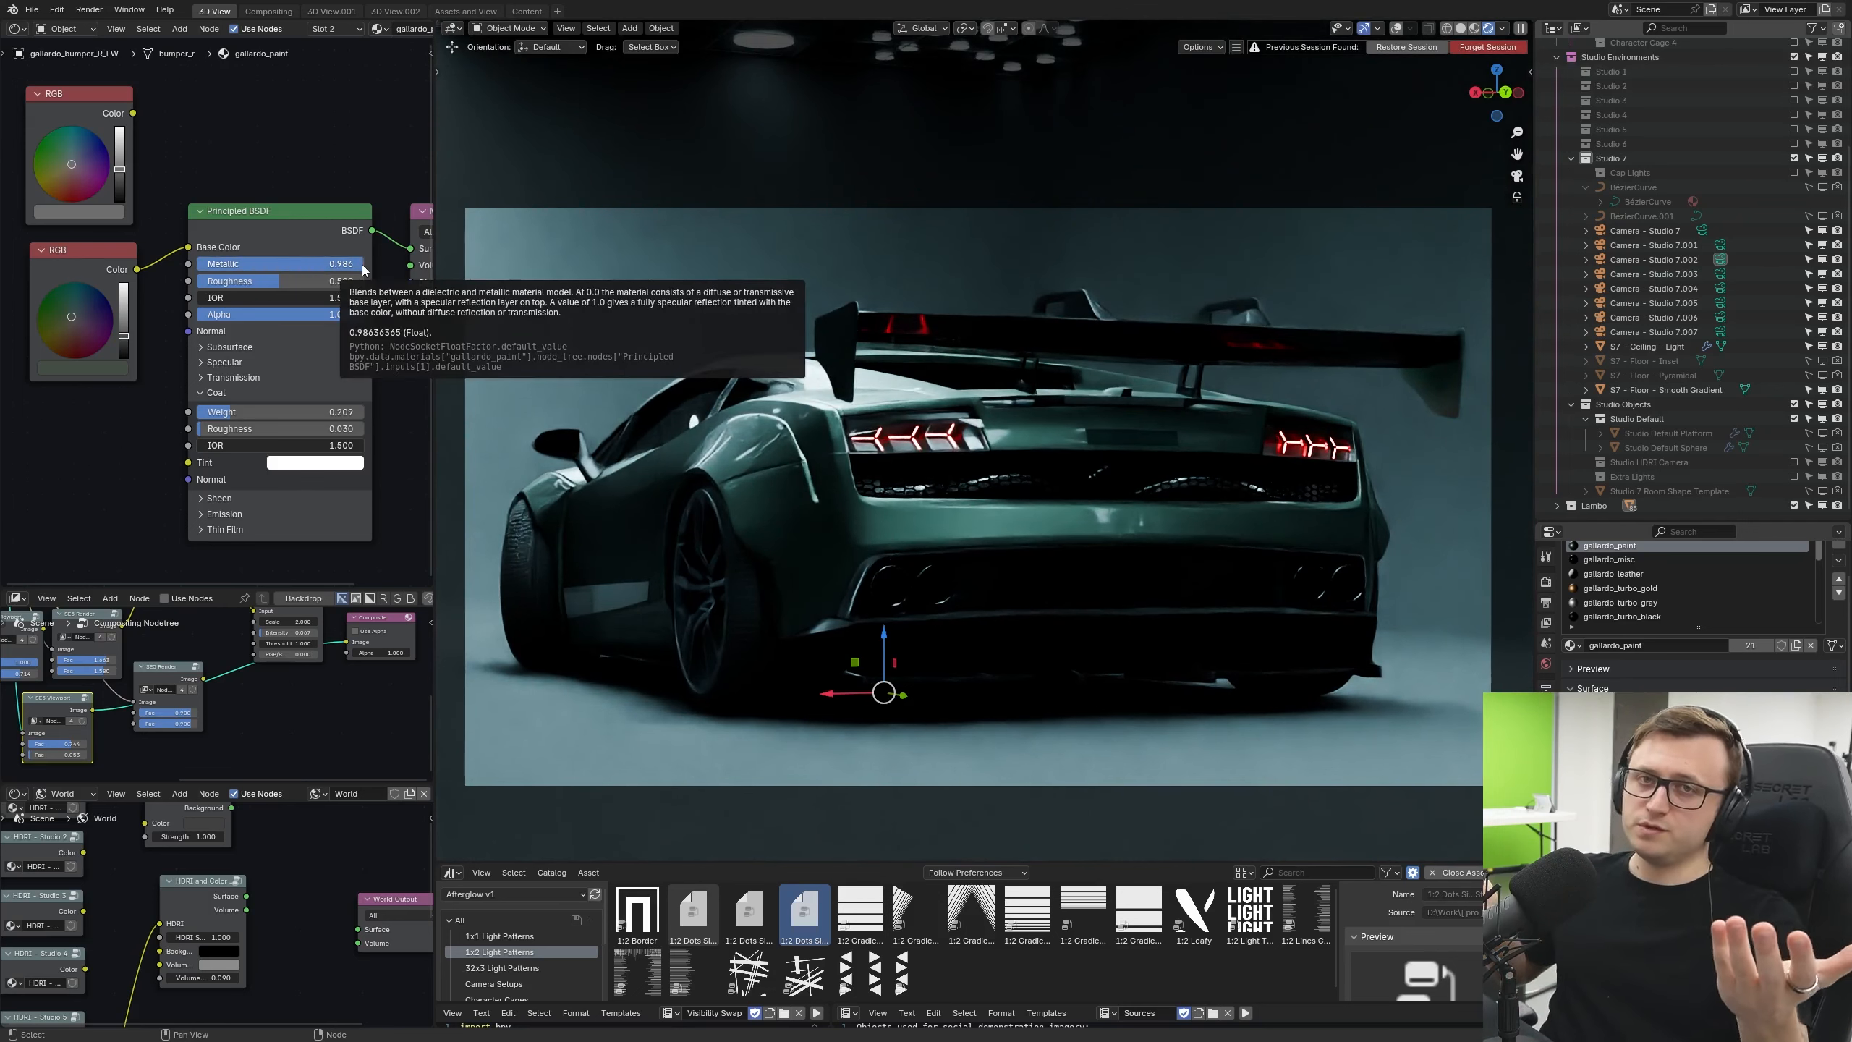
pyautogui.moveTo(362, 267); pyautogui.dragTo(271, 267)
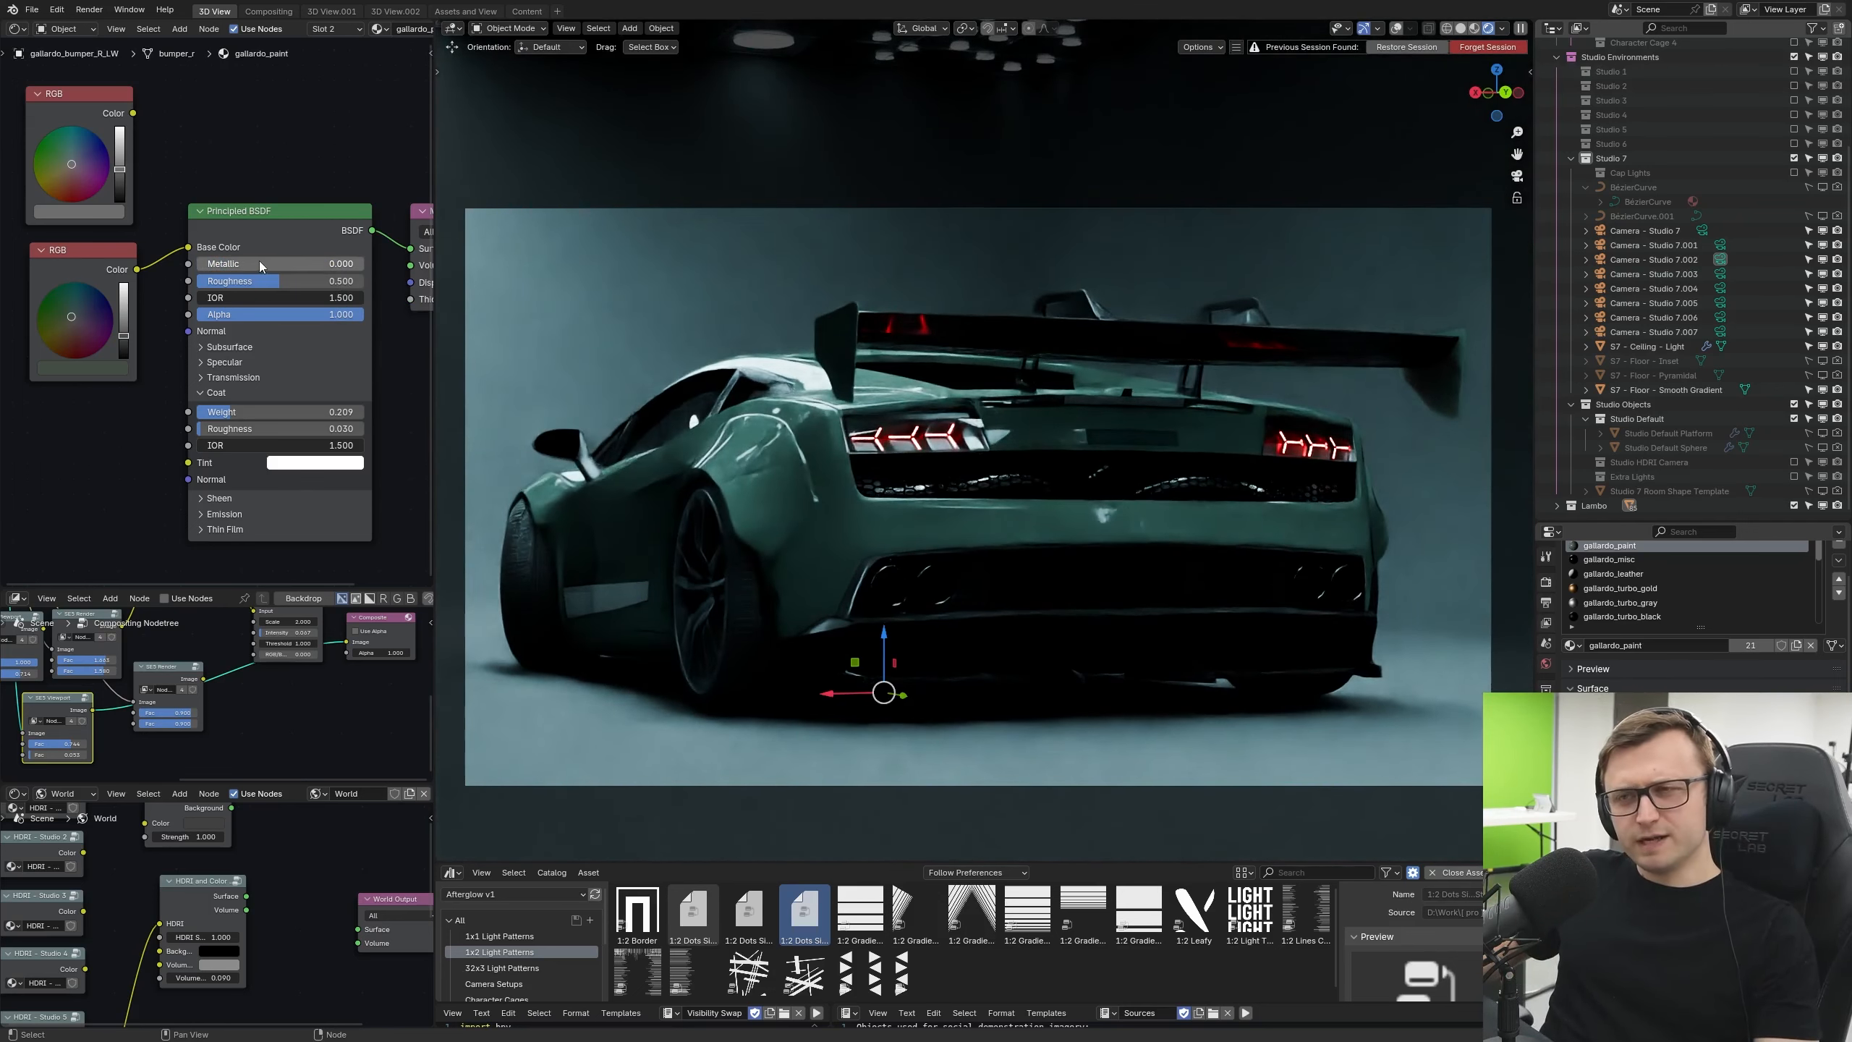
# Step: Try a Coat Weight of about 0.959 on the gallardo_paint material and reset it to 0
pyautogui.moveTo(259, 264)
pyautogui.mouseDown()
pyautogui.moveTo(408, 265)
pyautogui.moveTo(183, 268)
pyautogui.moveTo(373, 280)
pyautogui.moveTo(280, 281)
pyautogui.mouseUp()
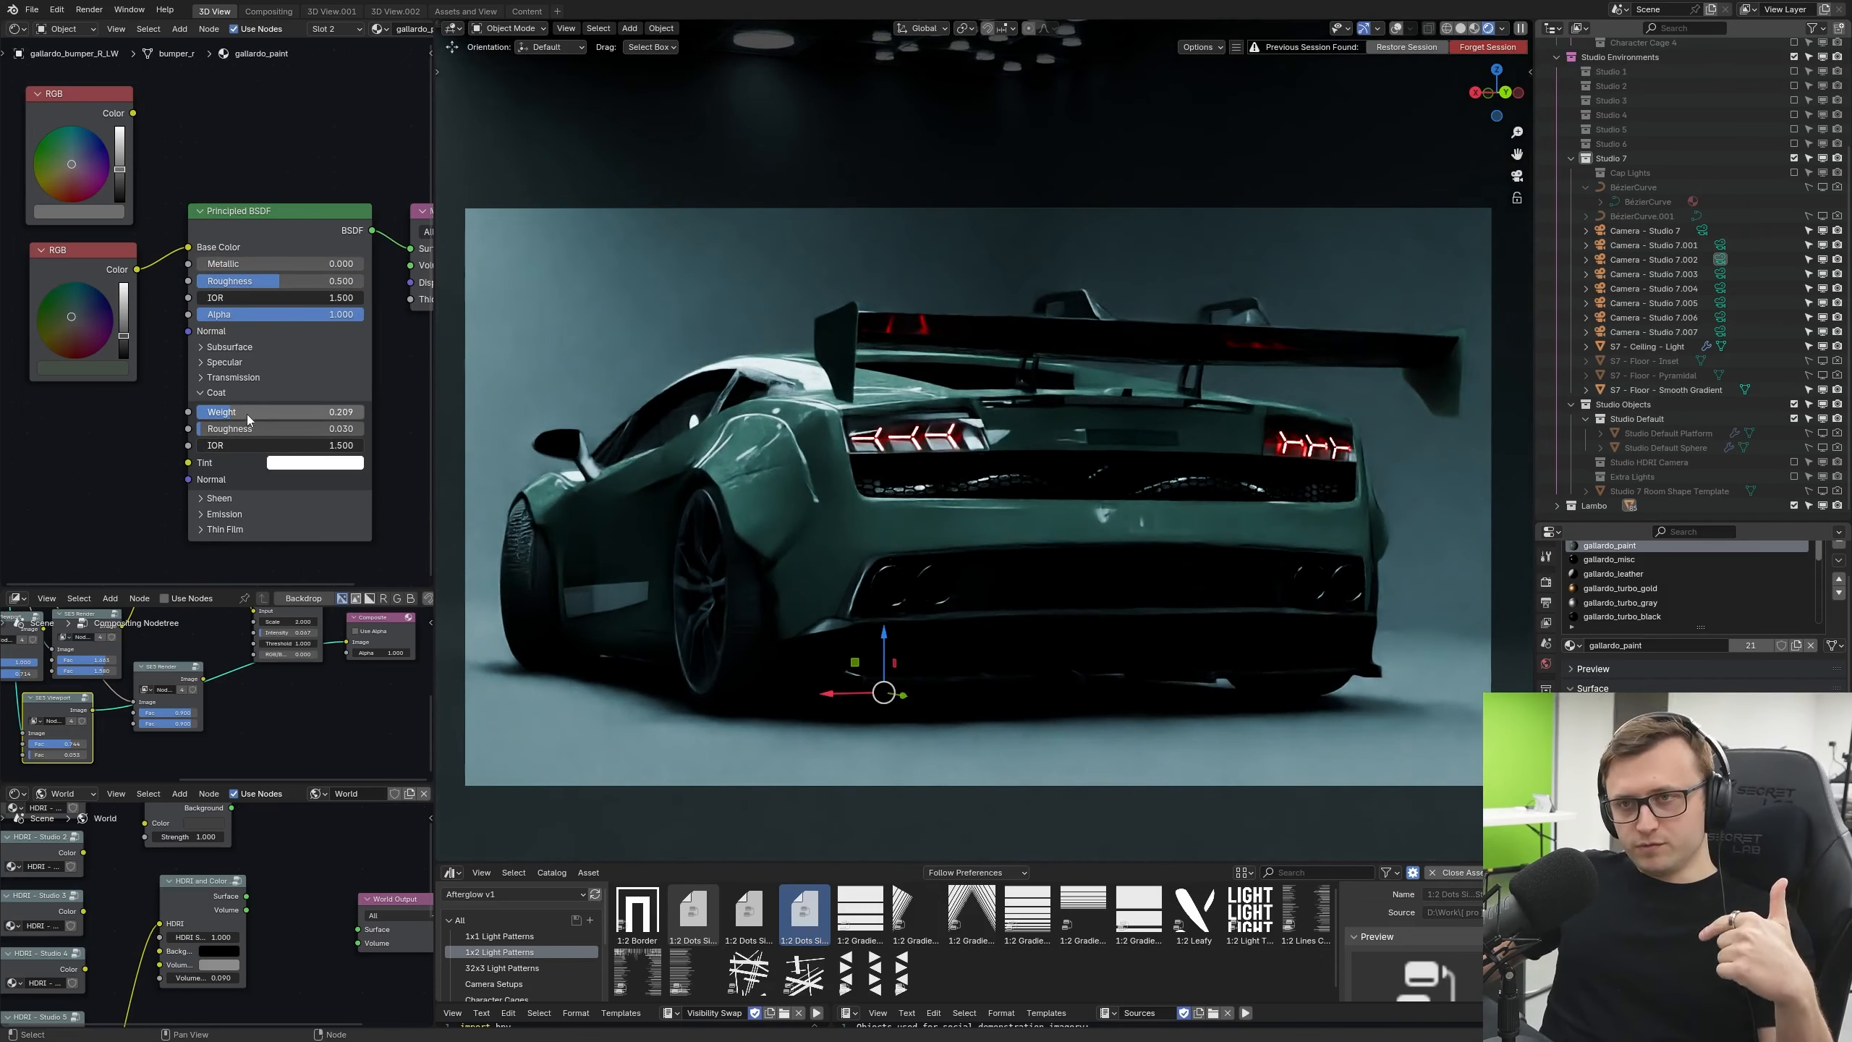
pyautogui.click(205, 389)
pyautogui.click(205, 389)
pyautogui.moveTo(235, 416); pyautogui.dragTo(359, 416)
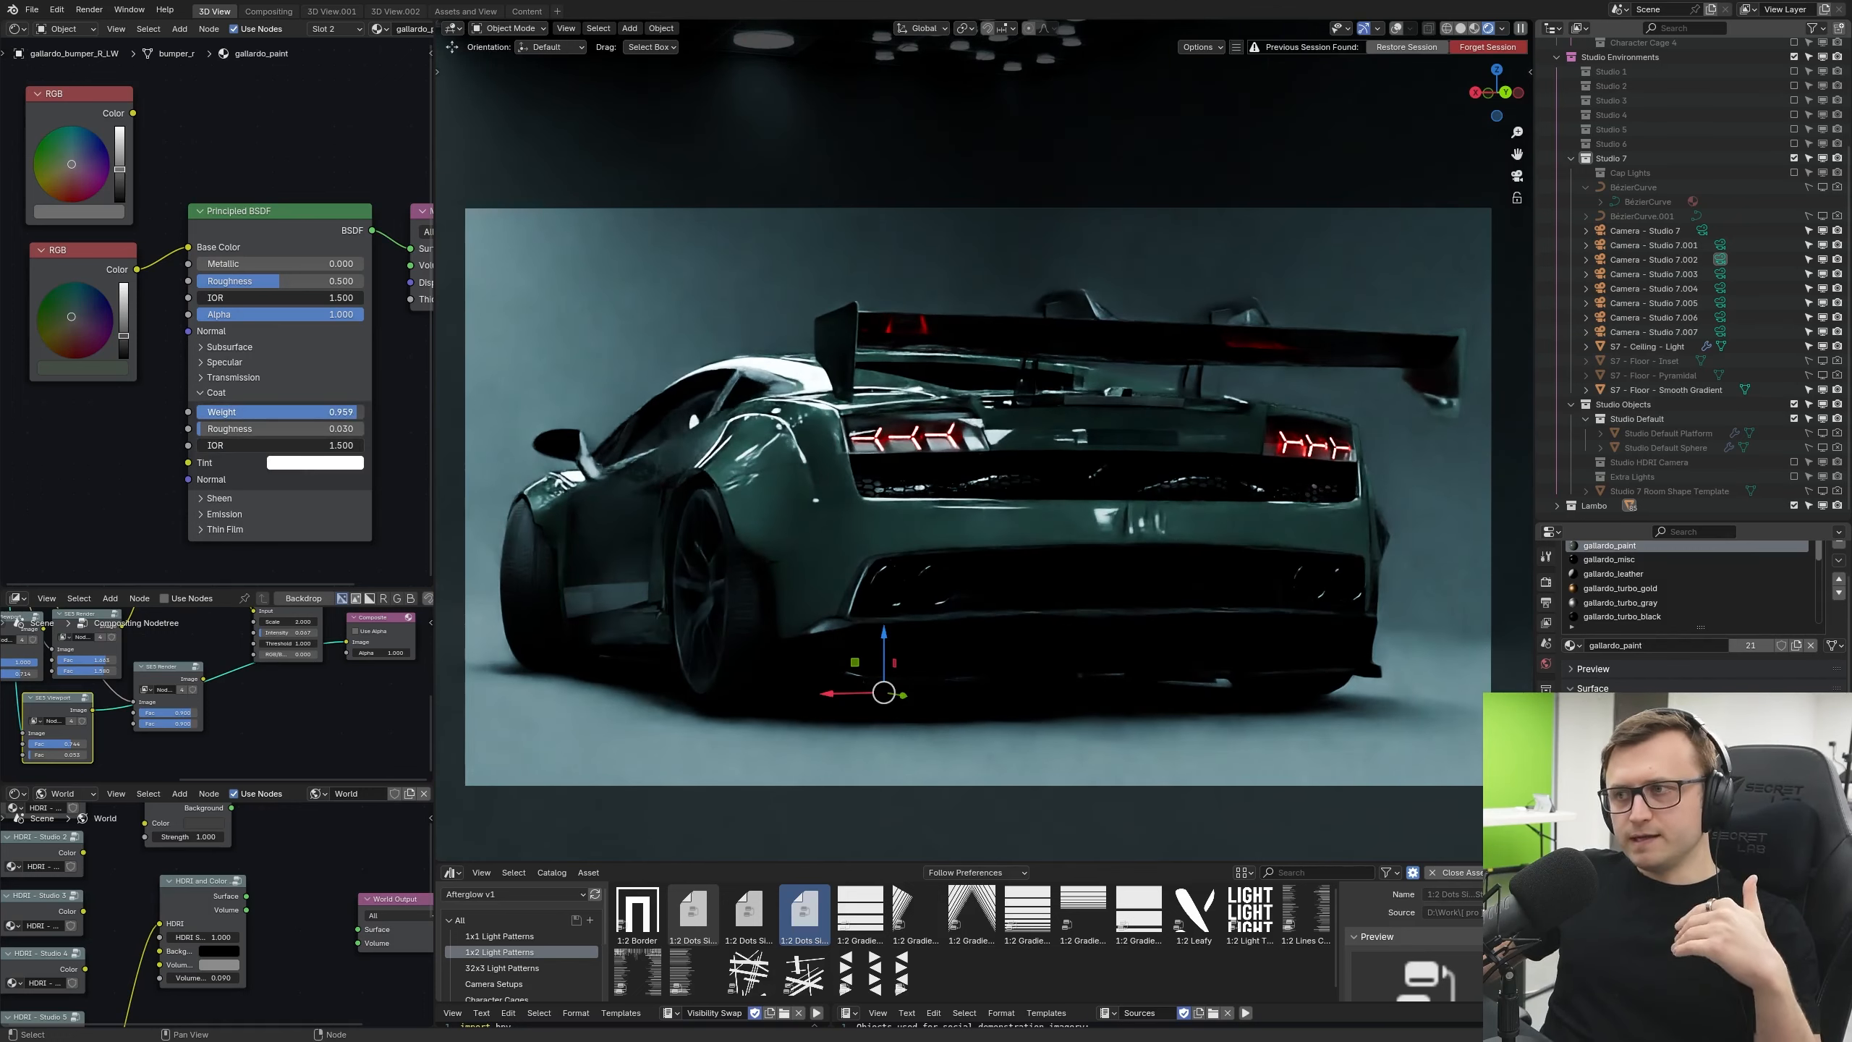
pyautogui.press('BackSpace')
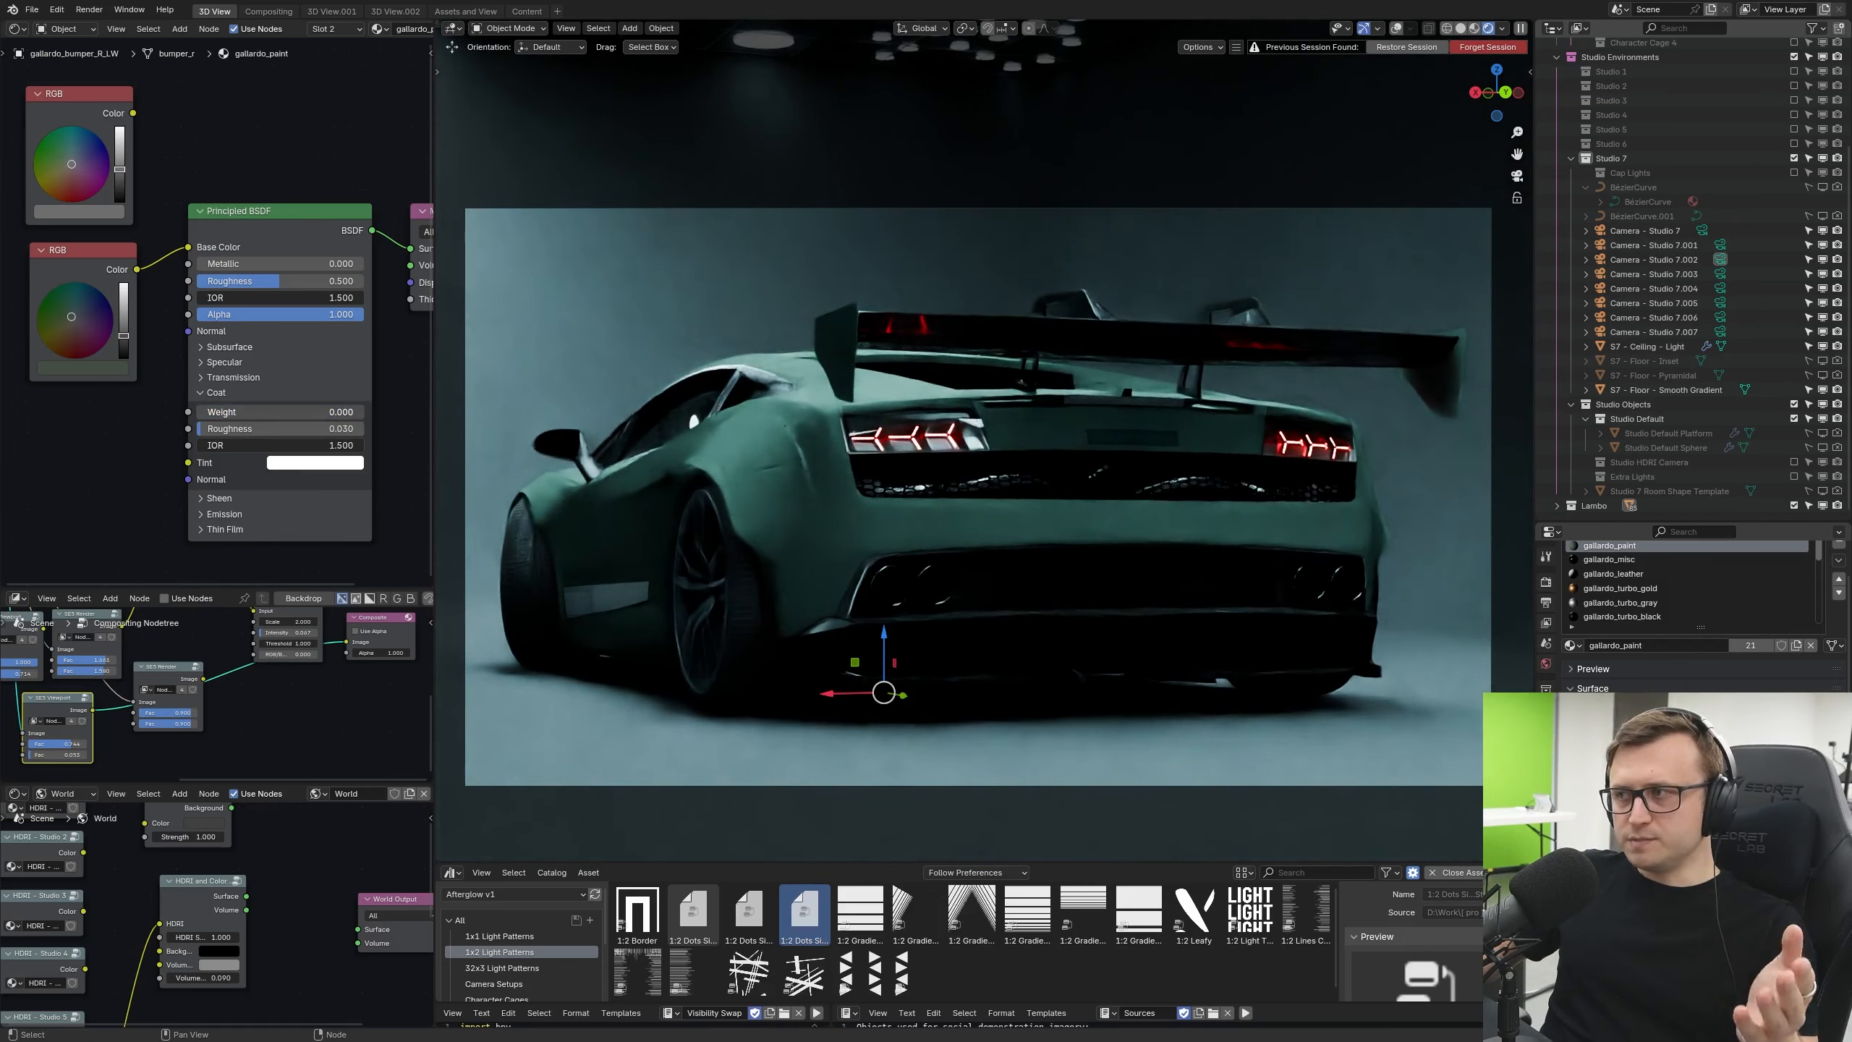
# Step: Try a Coat Weight of 1 with a Coat Roughness of about 0.162 on gallardo_paint
pyautogui.moveTo(211, 413)
pyautogui.mouseDown()
pyautogui.moveTo(245, 431)
pyautogui.moveTo(209, 433)
pyautogui.moveTo(276, 436)
pyautogui.mouseUp()
pyautogui.hotkey('ctrl', 'z')
pyautogui.hotkey('ctrl', 'z')
pyautogui.hotkey('ctrl', 'z')
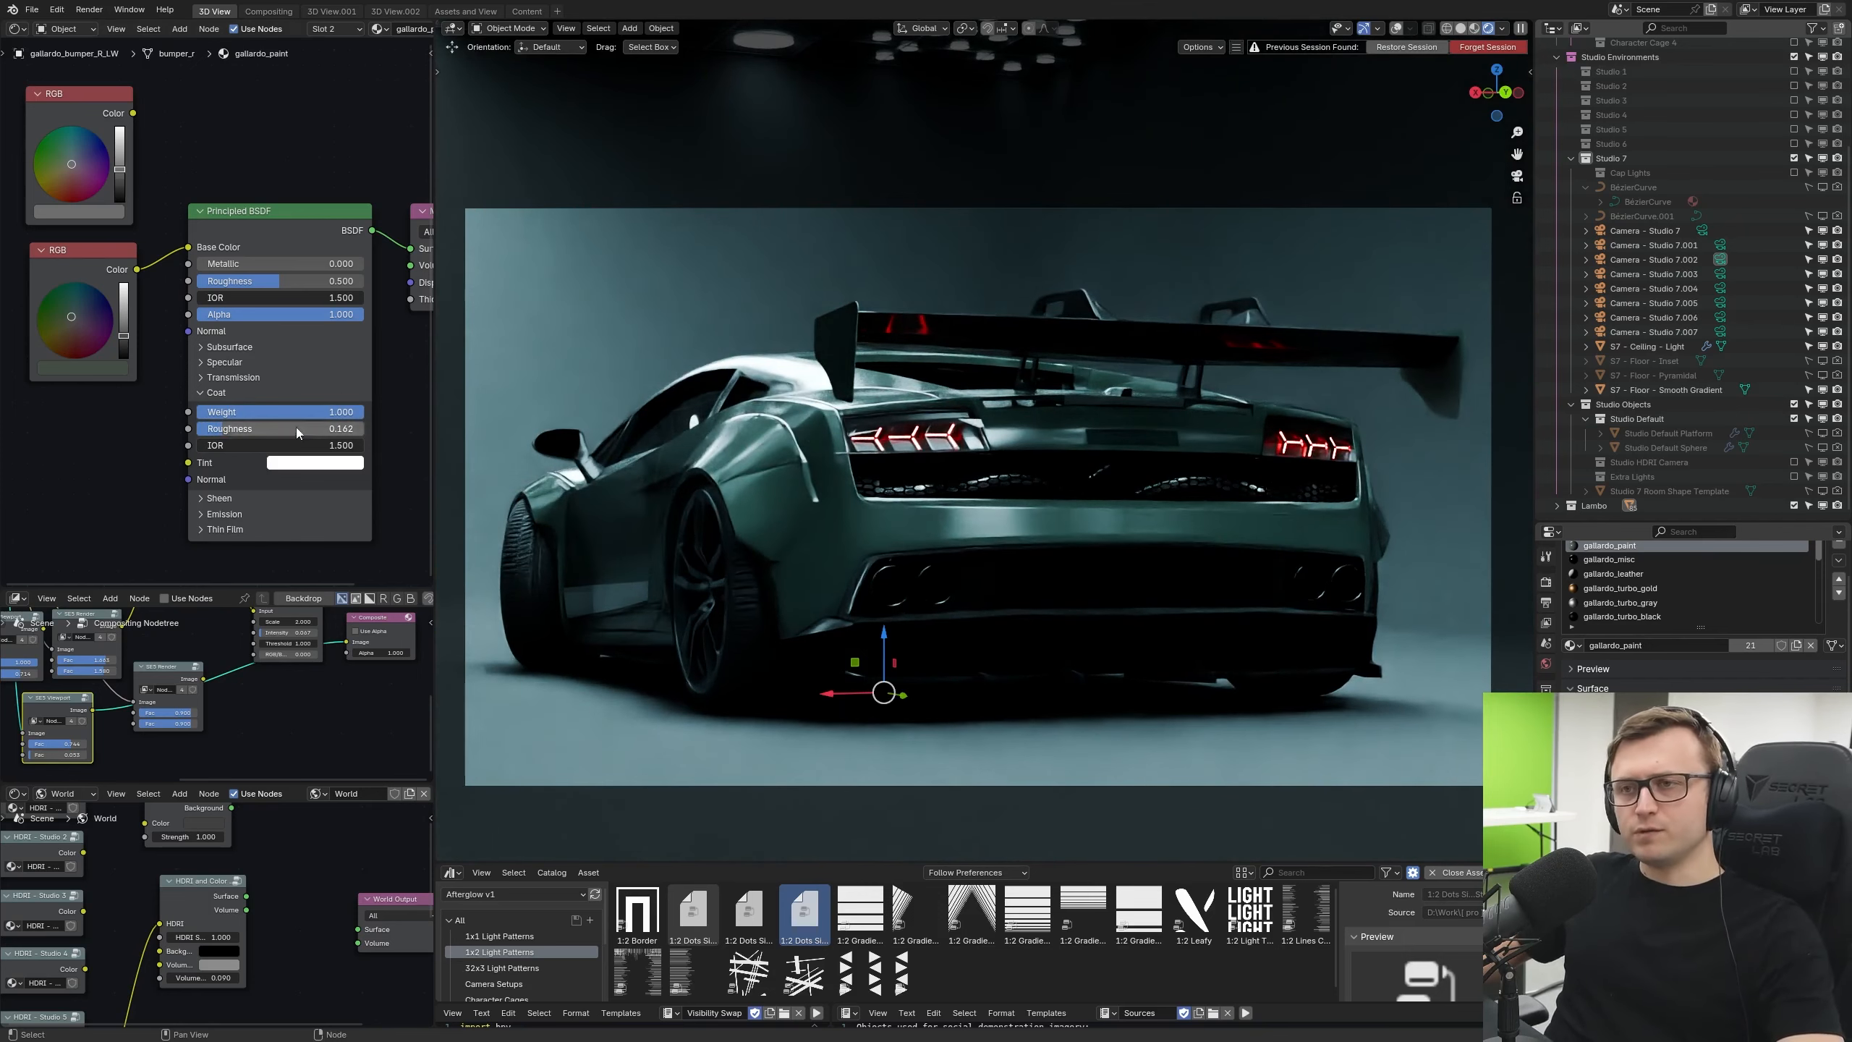
# Step: Try a magenta base colour on the car paint and undo the recent paint changes
pyautogui.moveTo(77, 320); pyautogui.dragTo(90, 355)
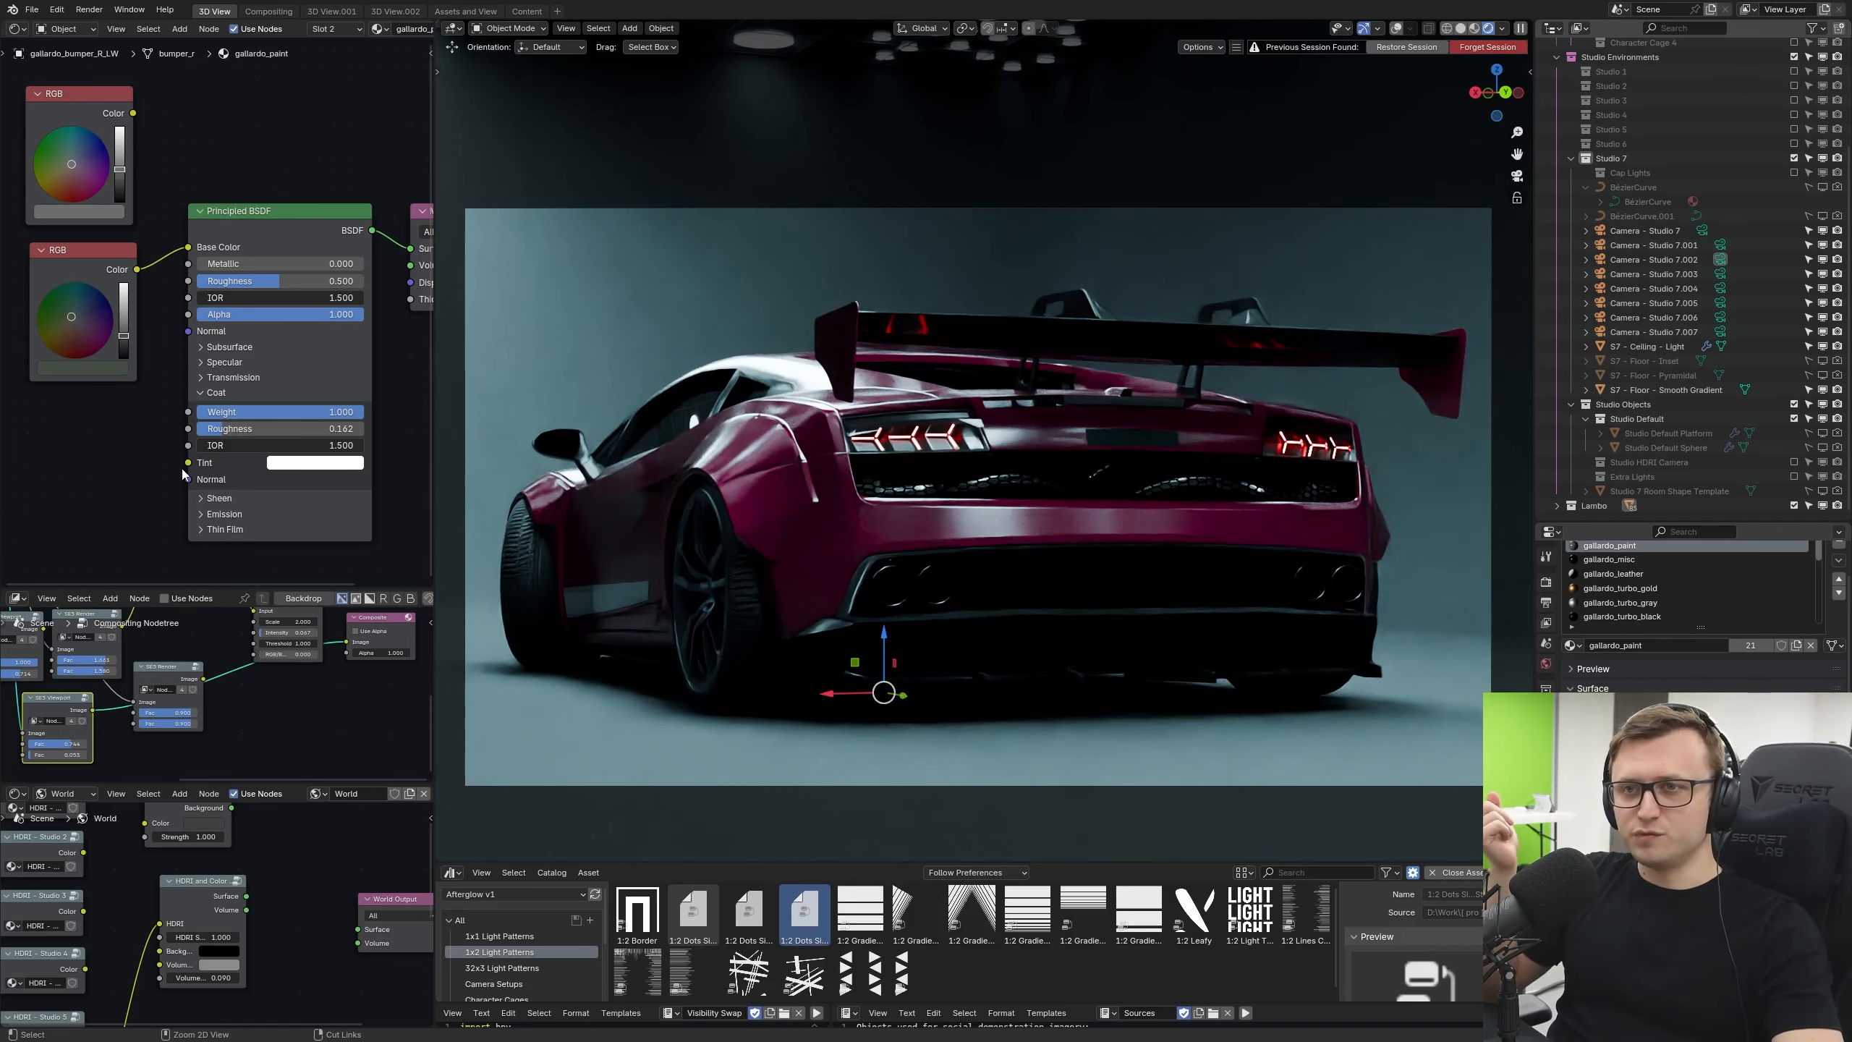
pyautogui.hotkey('ctrl', 'z')
pyautogui.hotkey('ctrl', 'z')
pyautogui.hotkey('ctrl', 'z')
pyautogui.hotkey('ctrl', 'shift', 'z')
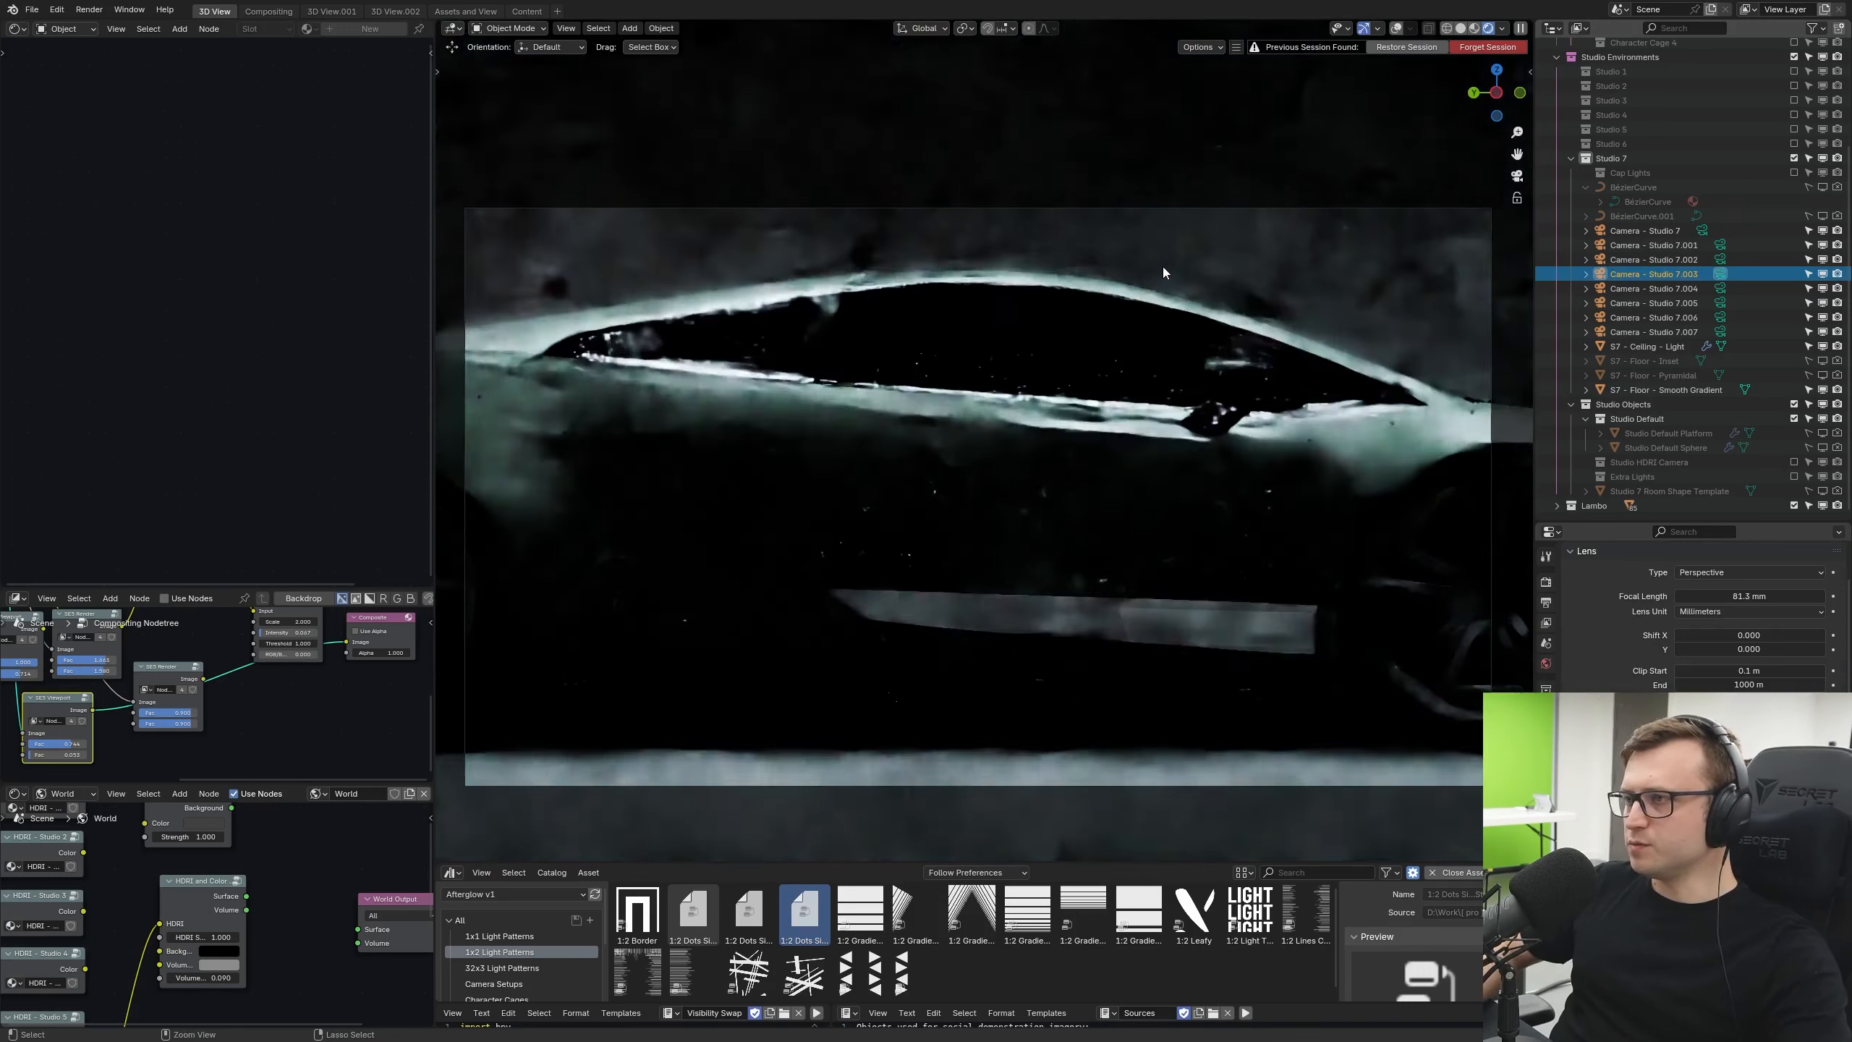
# Step: Make Camera - Studio 7 the active camera and examine the ceiling light's reflections on the car from several angles
pyautogui.click(1638, 232)
pyautogui.press('ctrl+KP_0')
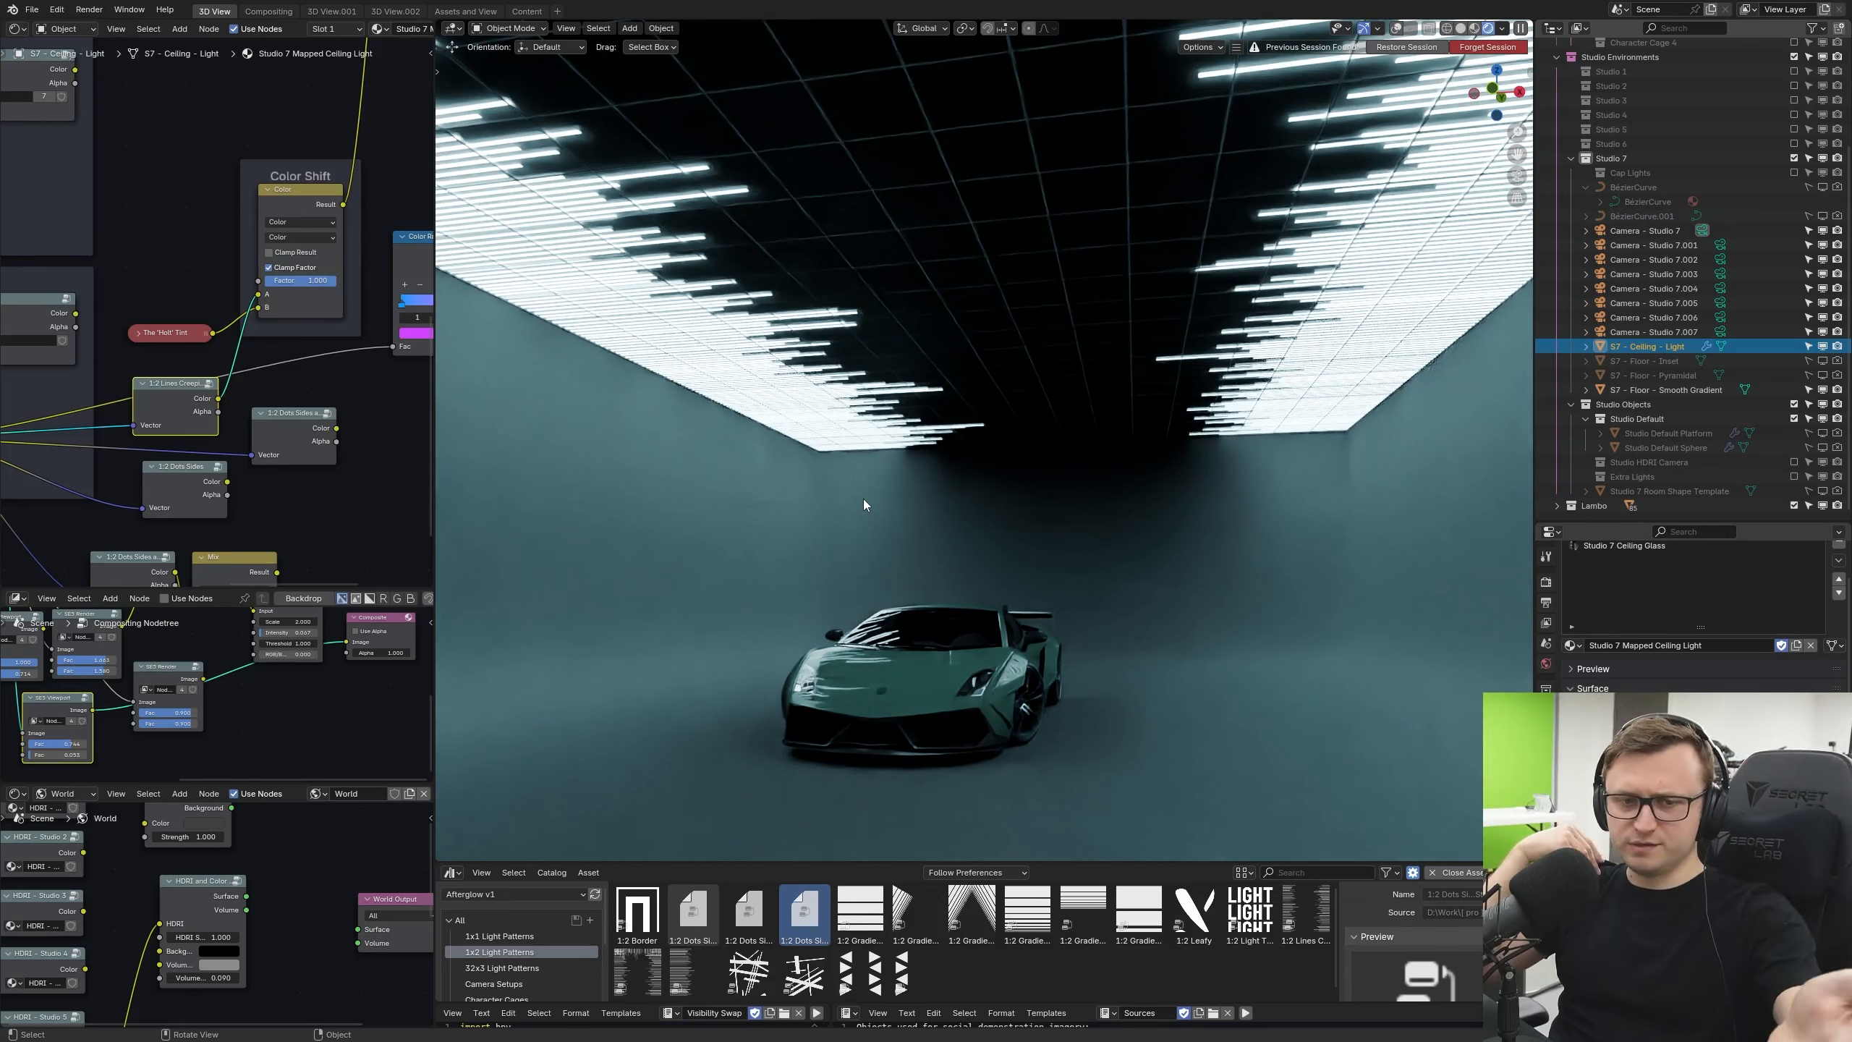
pyautogui.moveTo(863, 498); pyautogui.dragTo(831, 568, button='middle')
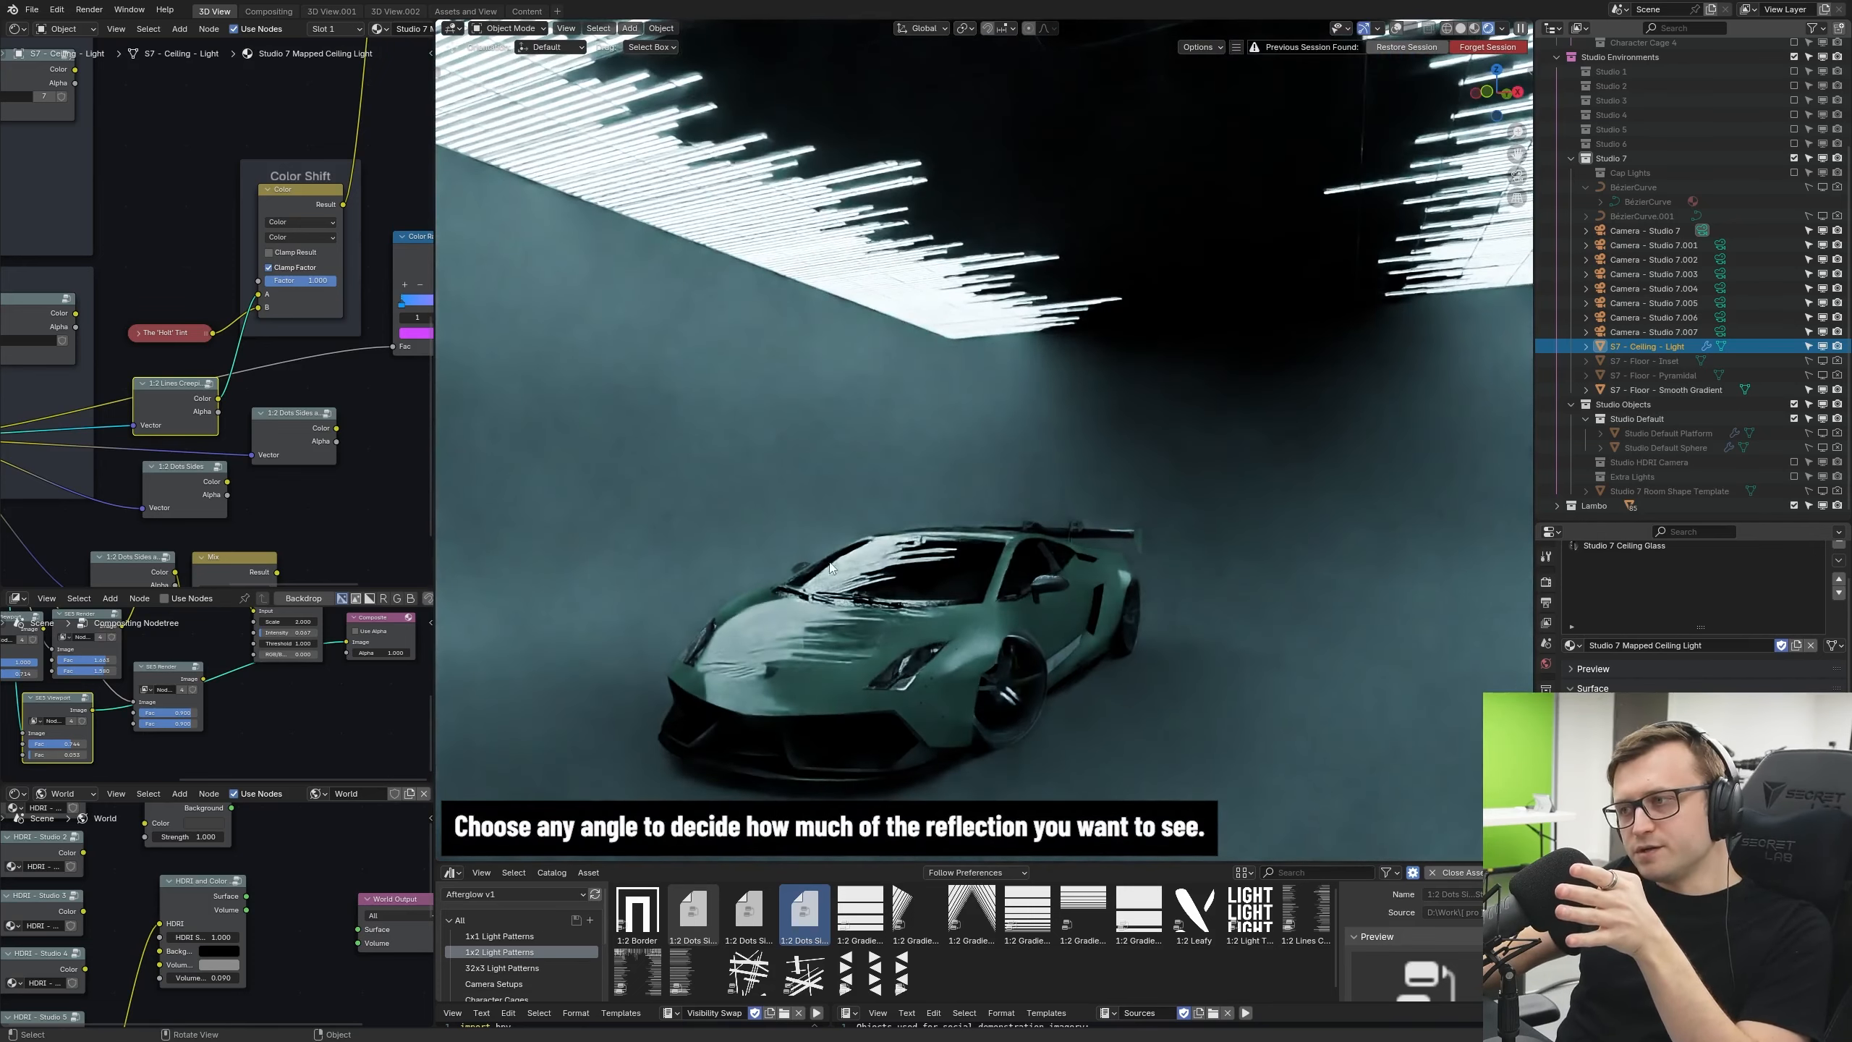
pyautogui.moveTo(748, 703); pyautogui.dragTo(888, 701, button='middle')
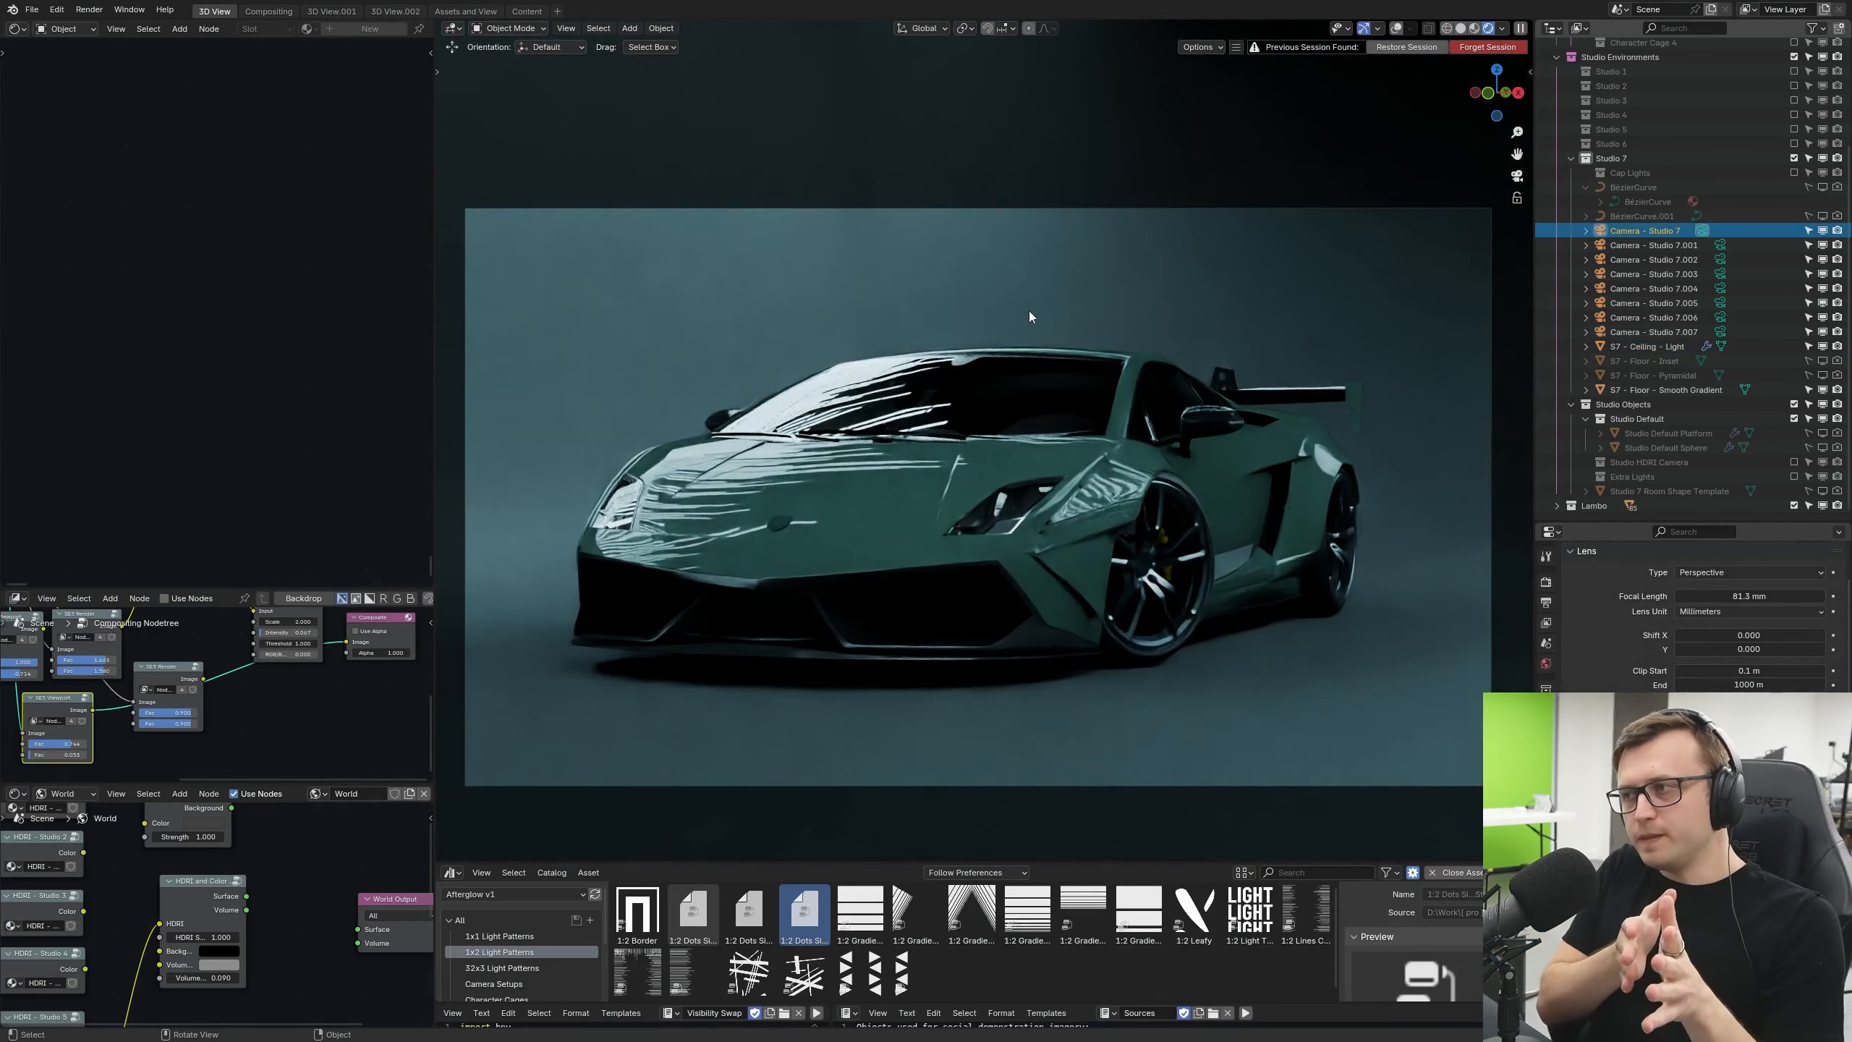
pyautogui.scroll(3, 1140, 511)
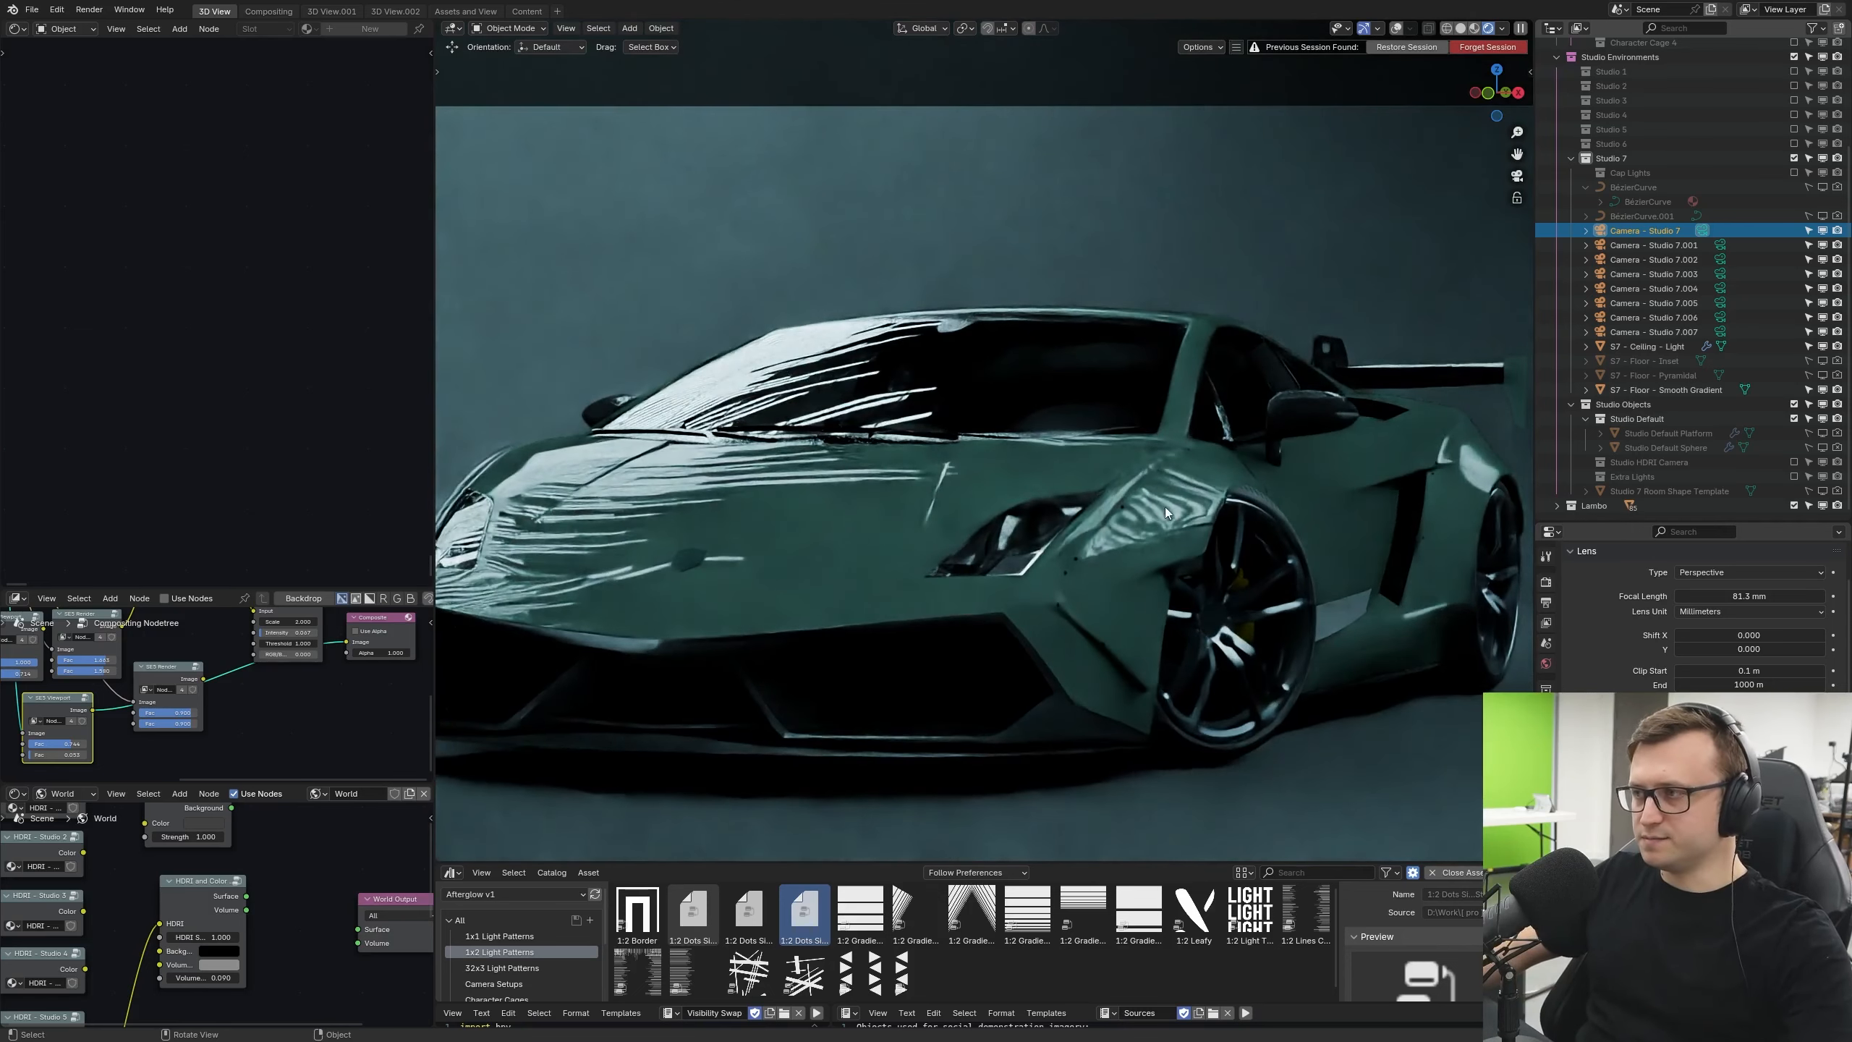
pyautogui.scroll(-2, 1066, 544)
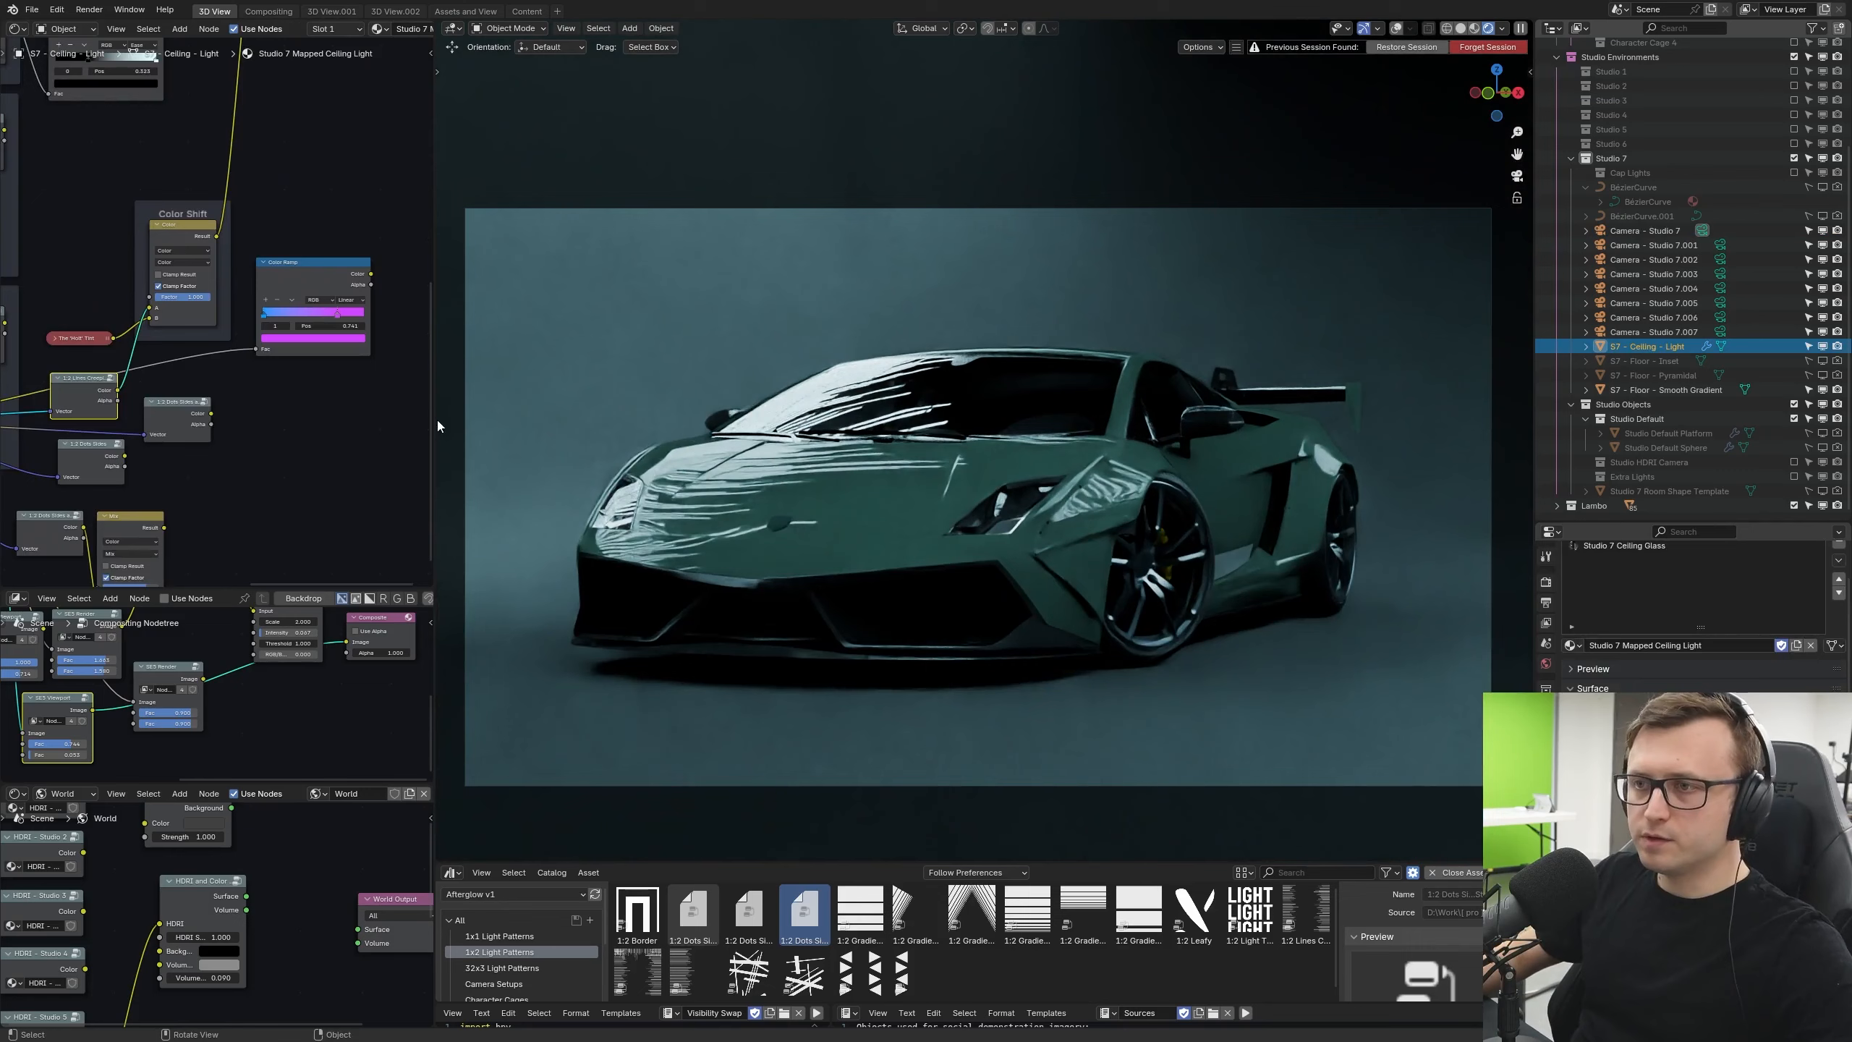
# Step: Widen the shader editor and reposition the group of light pattern nodes beneath the Color Shift frame
pyautogui.moveTo(435, 420); pyautogui.dragTo(470, 418)
pyautogui.moveTo(193, 423); pyautogui.dragTo(408, 389, button='middle')
pyautogui.moveTo(438, 493); pyautogui.dragTo(310, 314)
pyautogui.press('g')
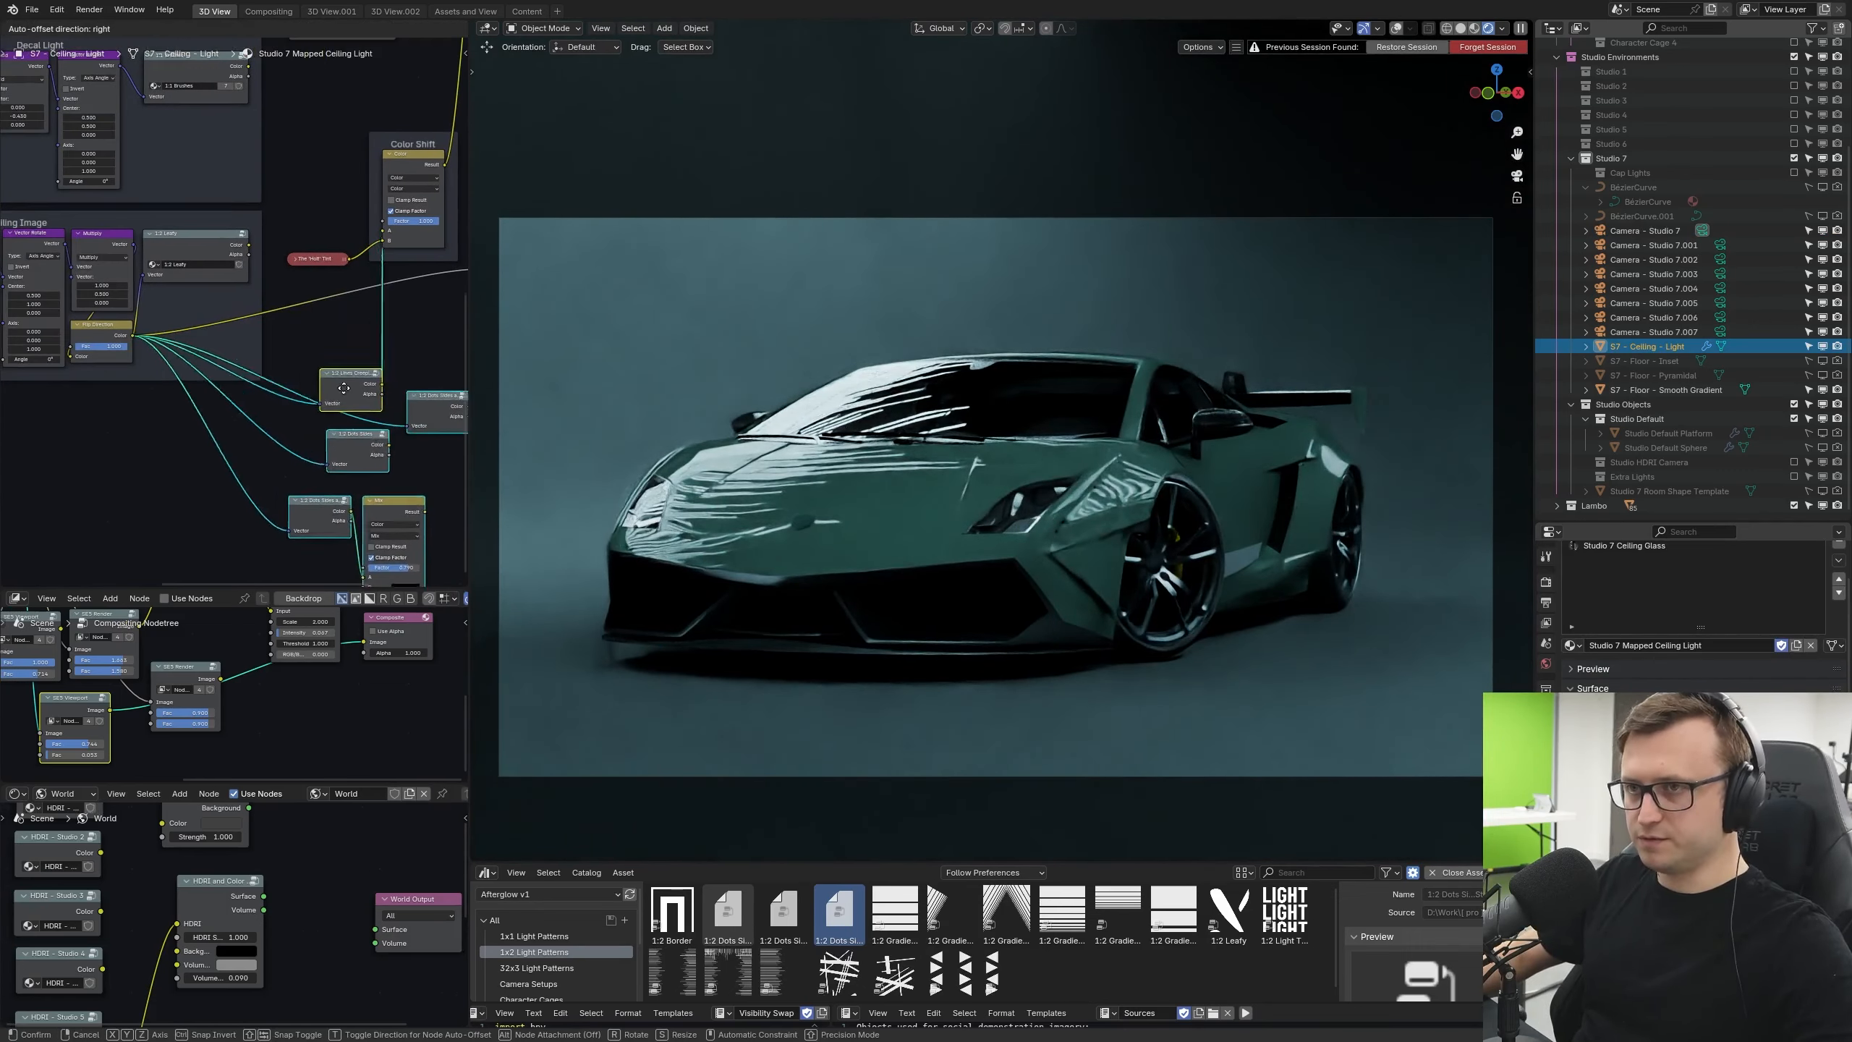
pyautogui.click(319, 385)
# Step: Reposition the Principled BSDF and Material Output nodes together in the ceiling light material
pyautogui.moveTo(439, 327); pyautogui.dragTo(224, 479, button='middle')
pyautogui.scroll(-6, 224, 479)
pyautogui.moveTo(375, 254); pyautogui.dragTo(205, 96)
pyautogui.press('g')
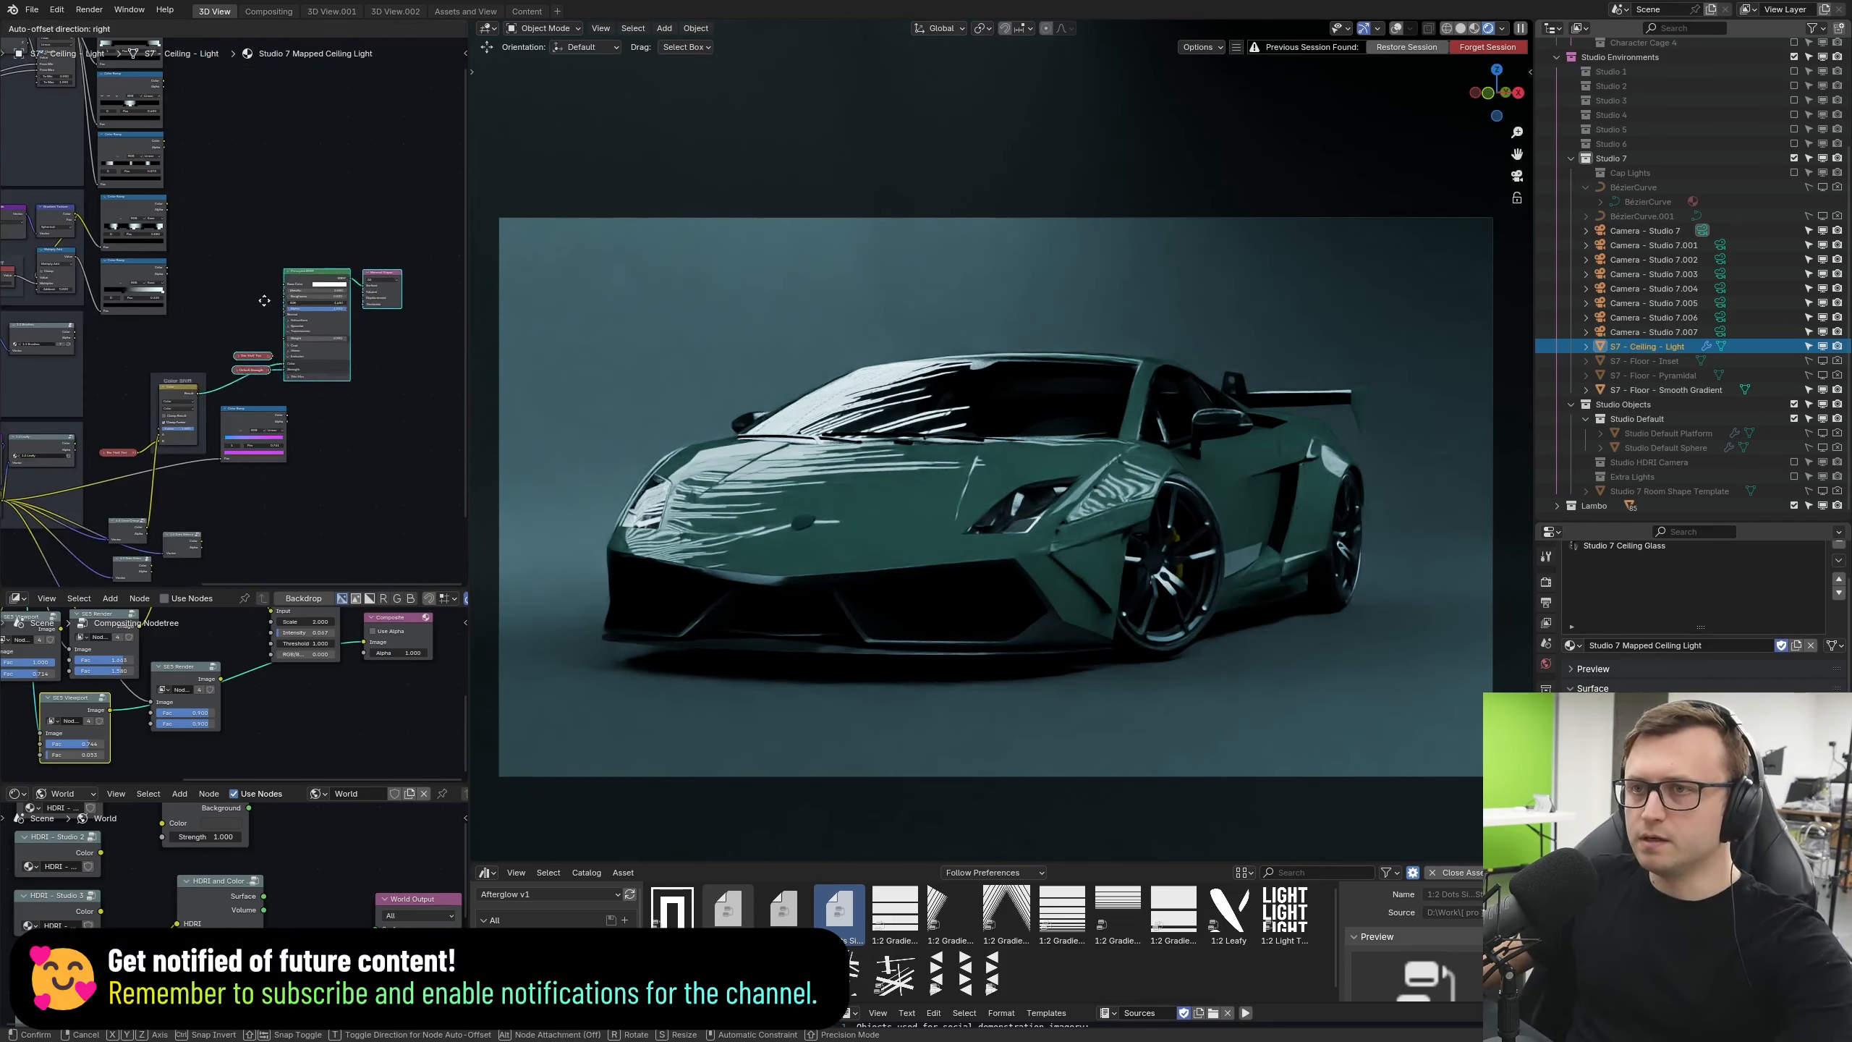
pyautogui.click(252, 265)
# Step: Place the 1:2 Lines Creeping pattern node just above the Color Shift frame
pyautogui.scroll(7, 334, 338)
pyautogui.moveTo(343, 394); pyautogui.dragTo(391, 319, button='middle')
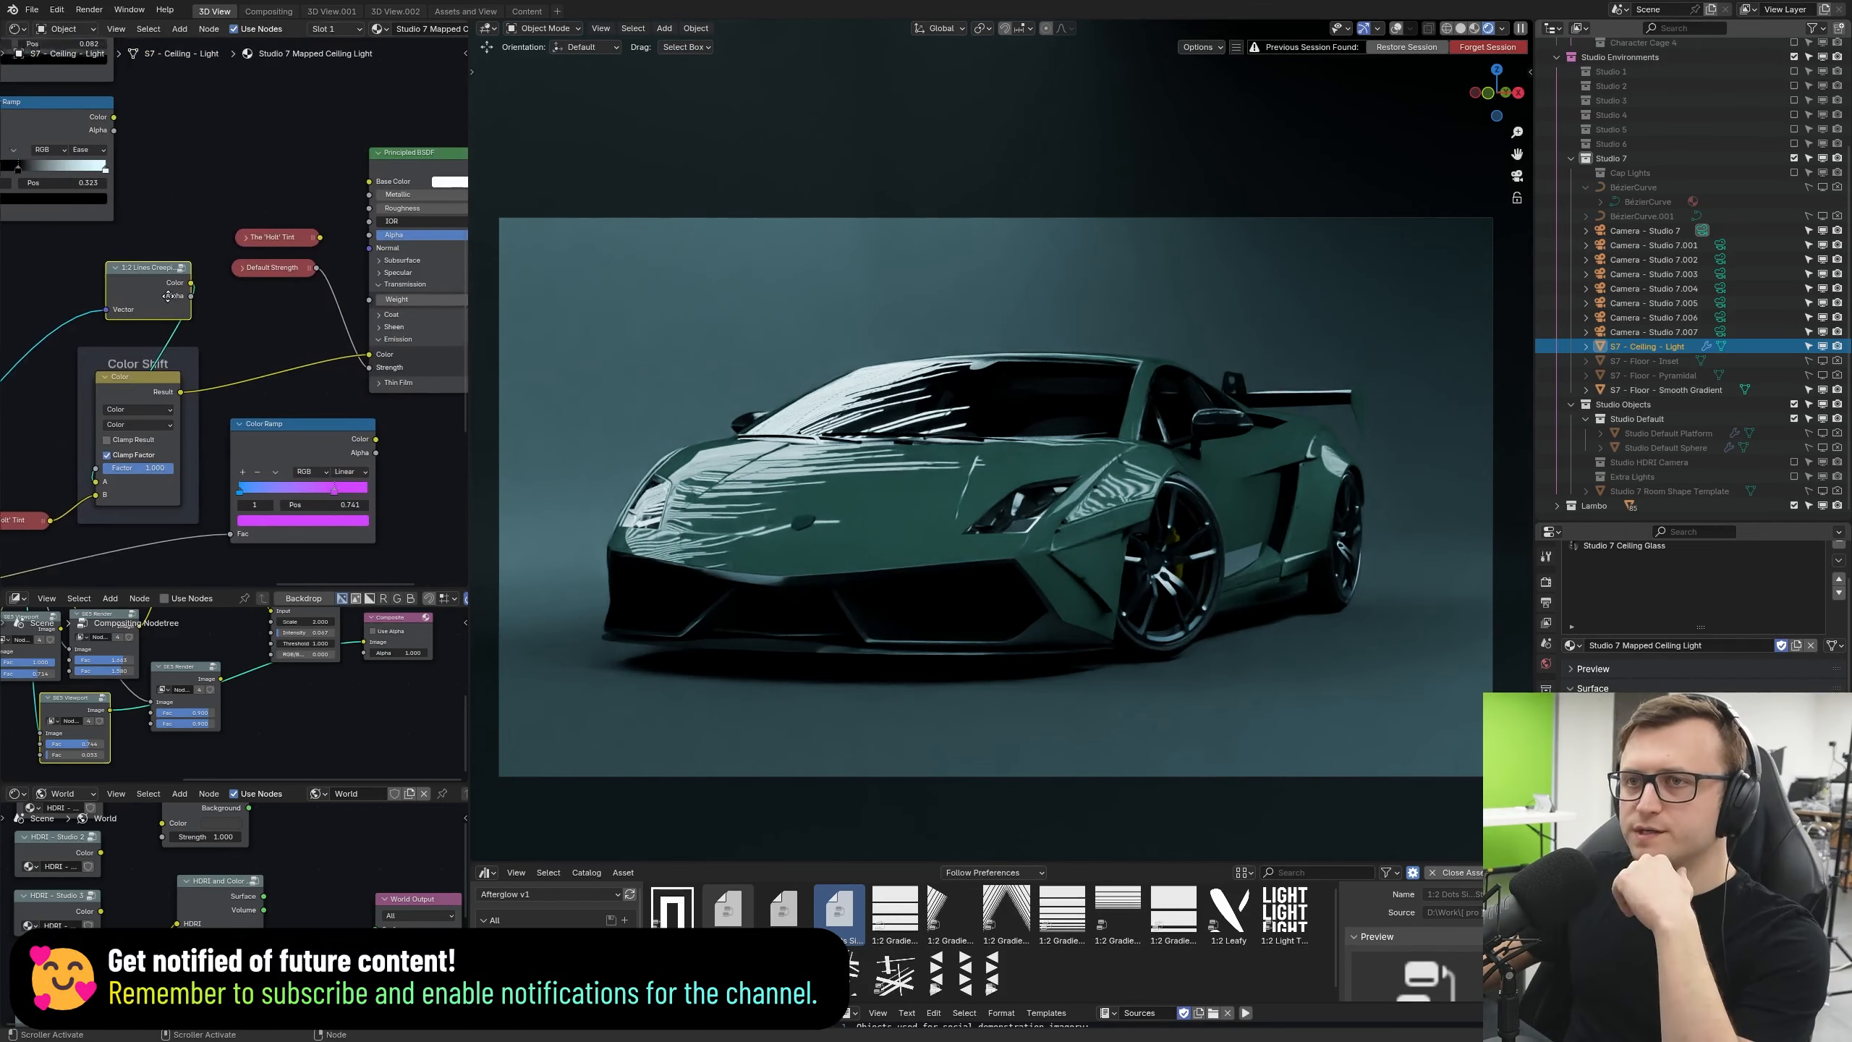
pyautogui.scroll(-1, 138, 263)
pyautogui.moveTo(142, 266); pyautogui.dragTo(130, 247)
pyautogui.moveTo(188, 292); pyautogui.dragTo(158, 308, button='middle')
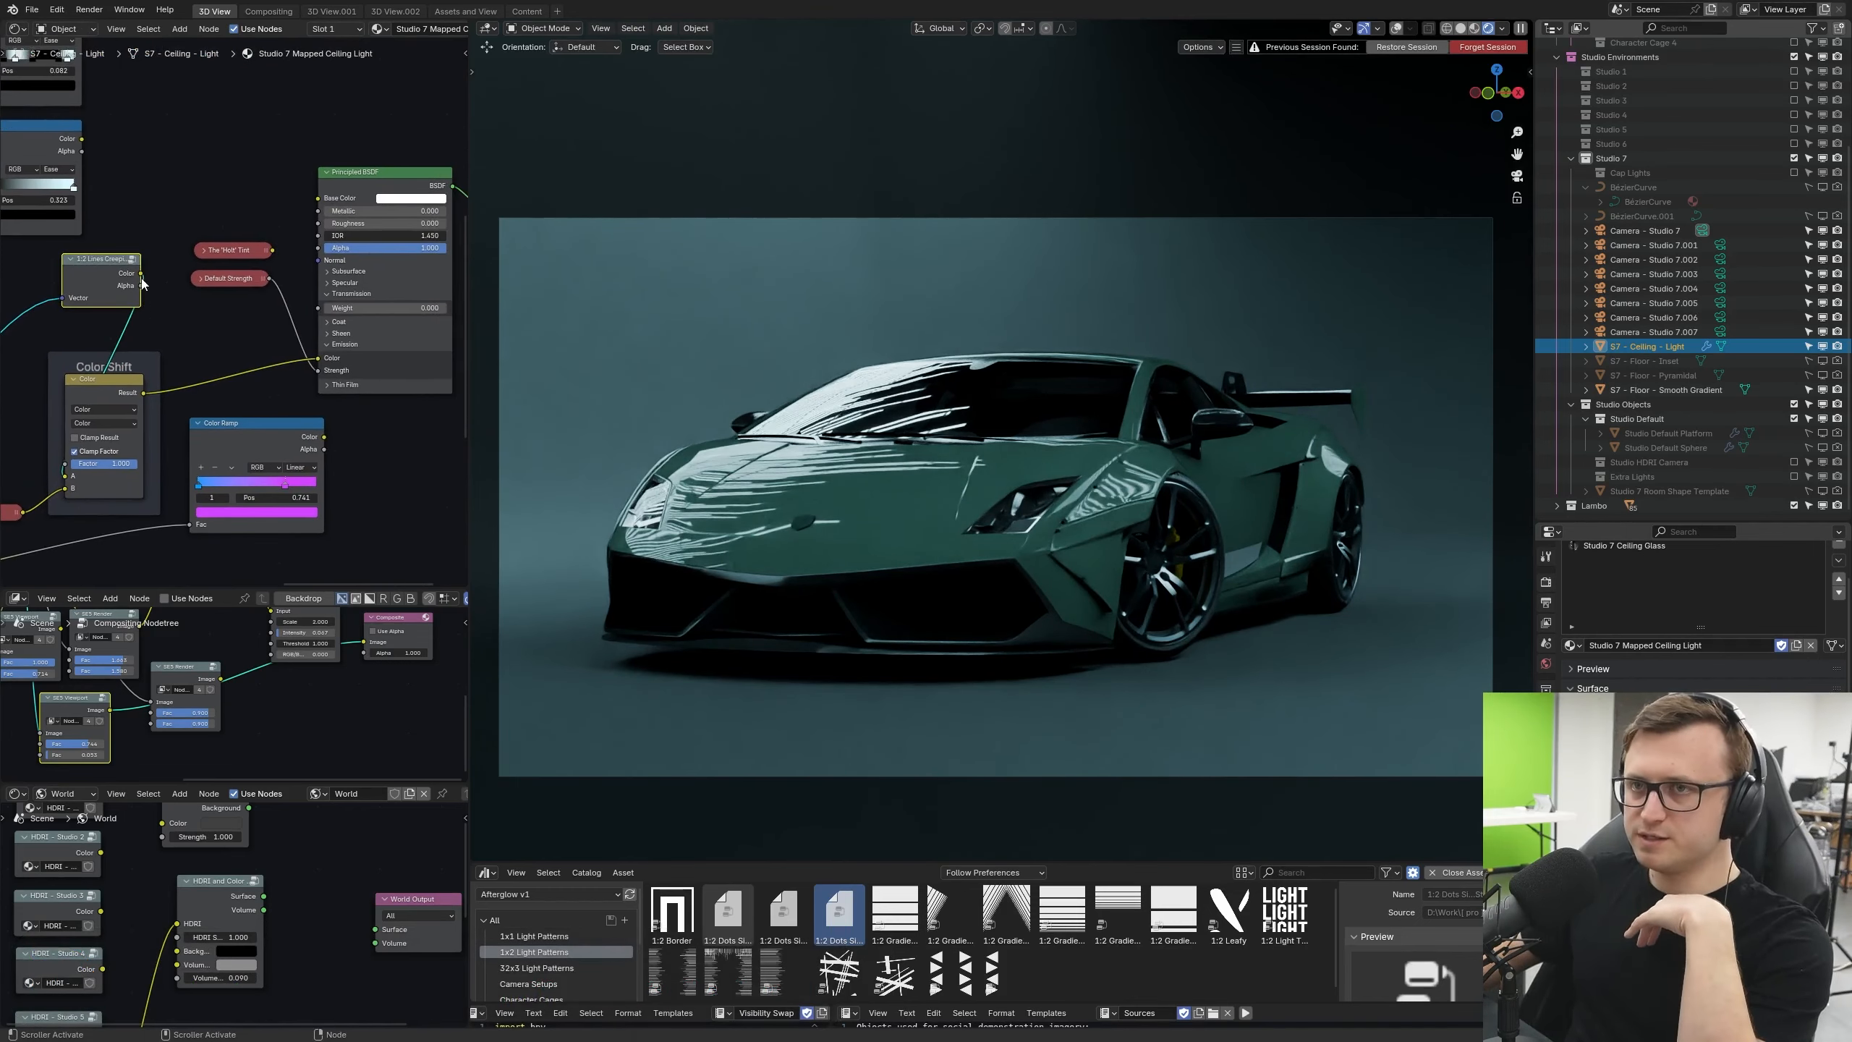
# Step: Inspect the image texture inside the 1:2 Lines Creeping node group and return to the ceiling material
pyautogui.click(131, 259)
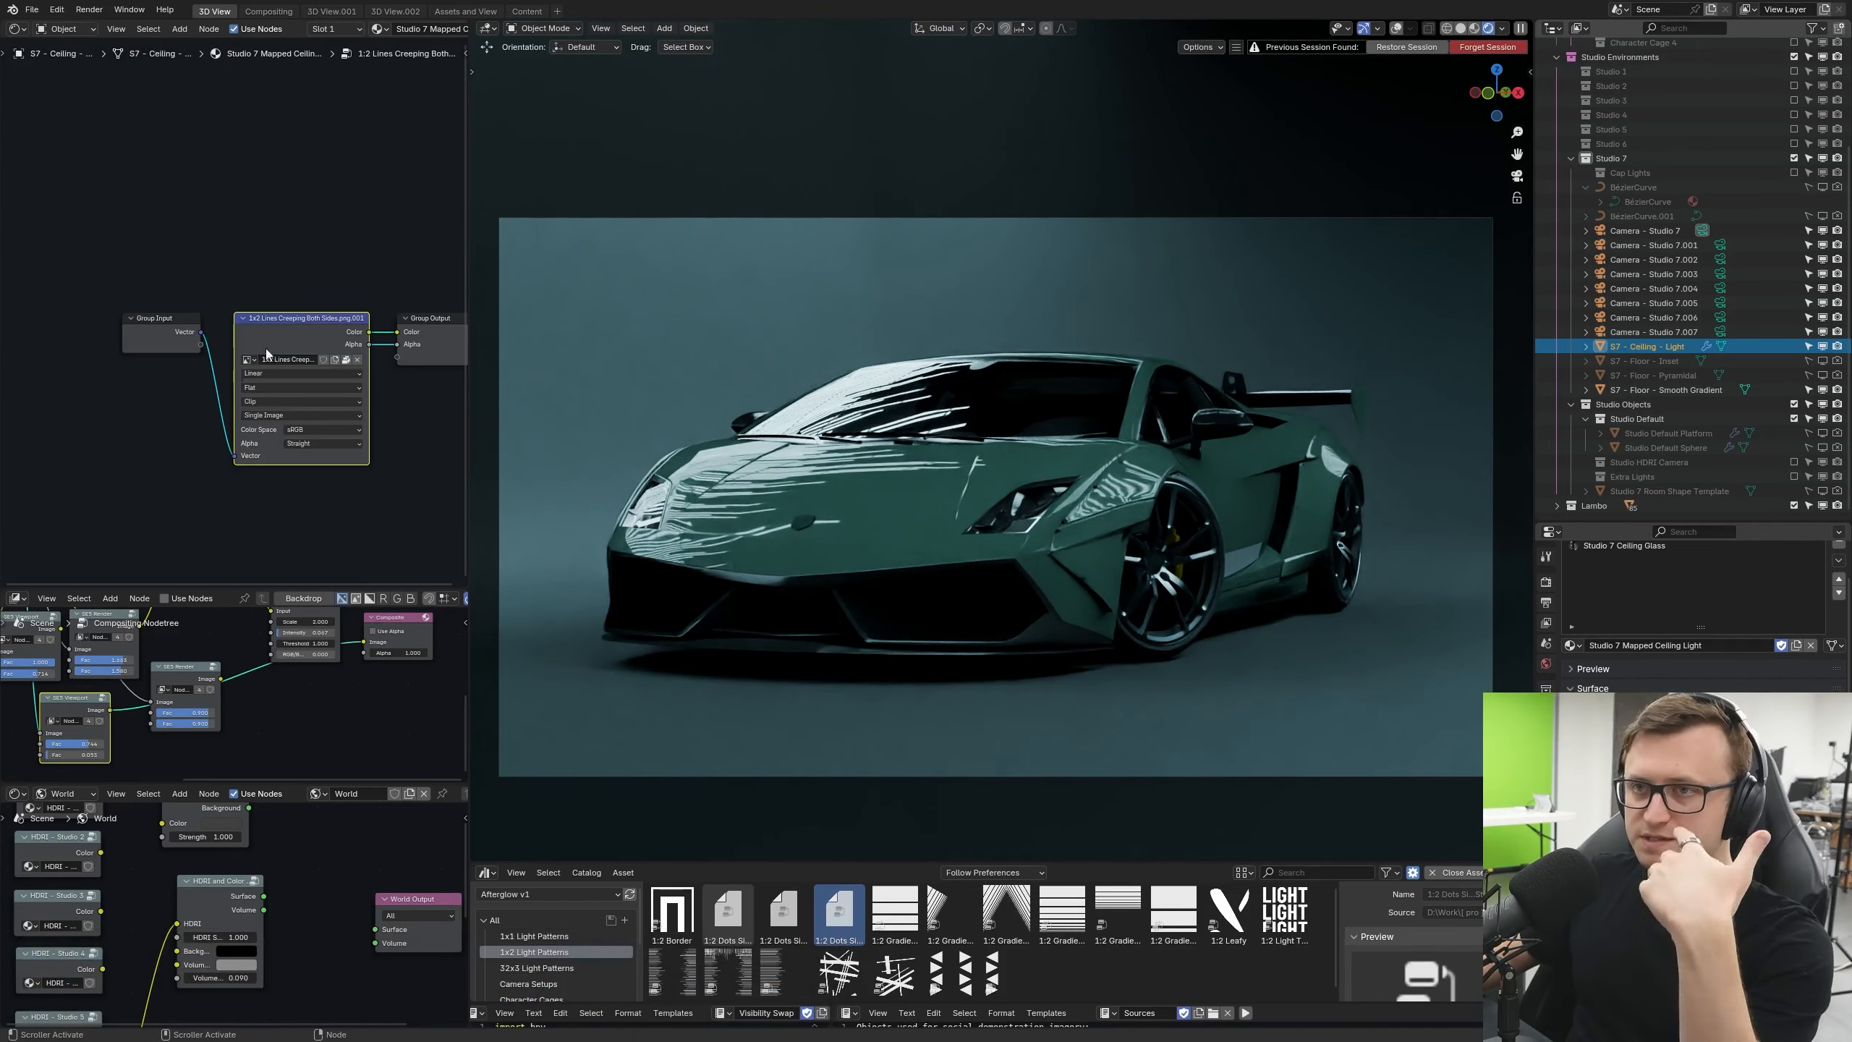
pyautogui.scroll(-5, 394, 28)
pyautogui.click(452, 29)
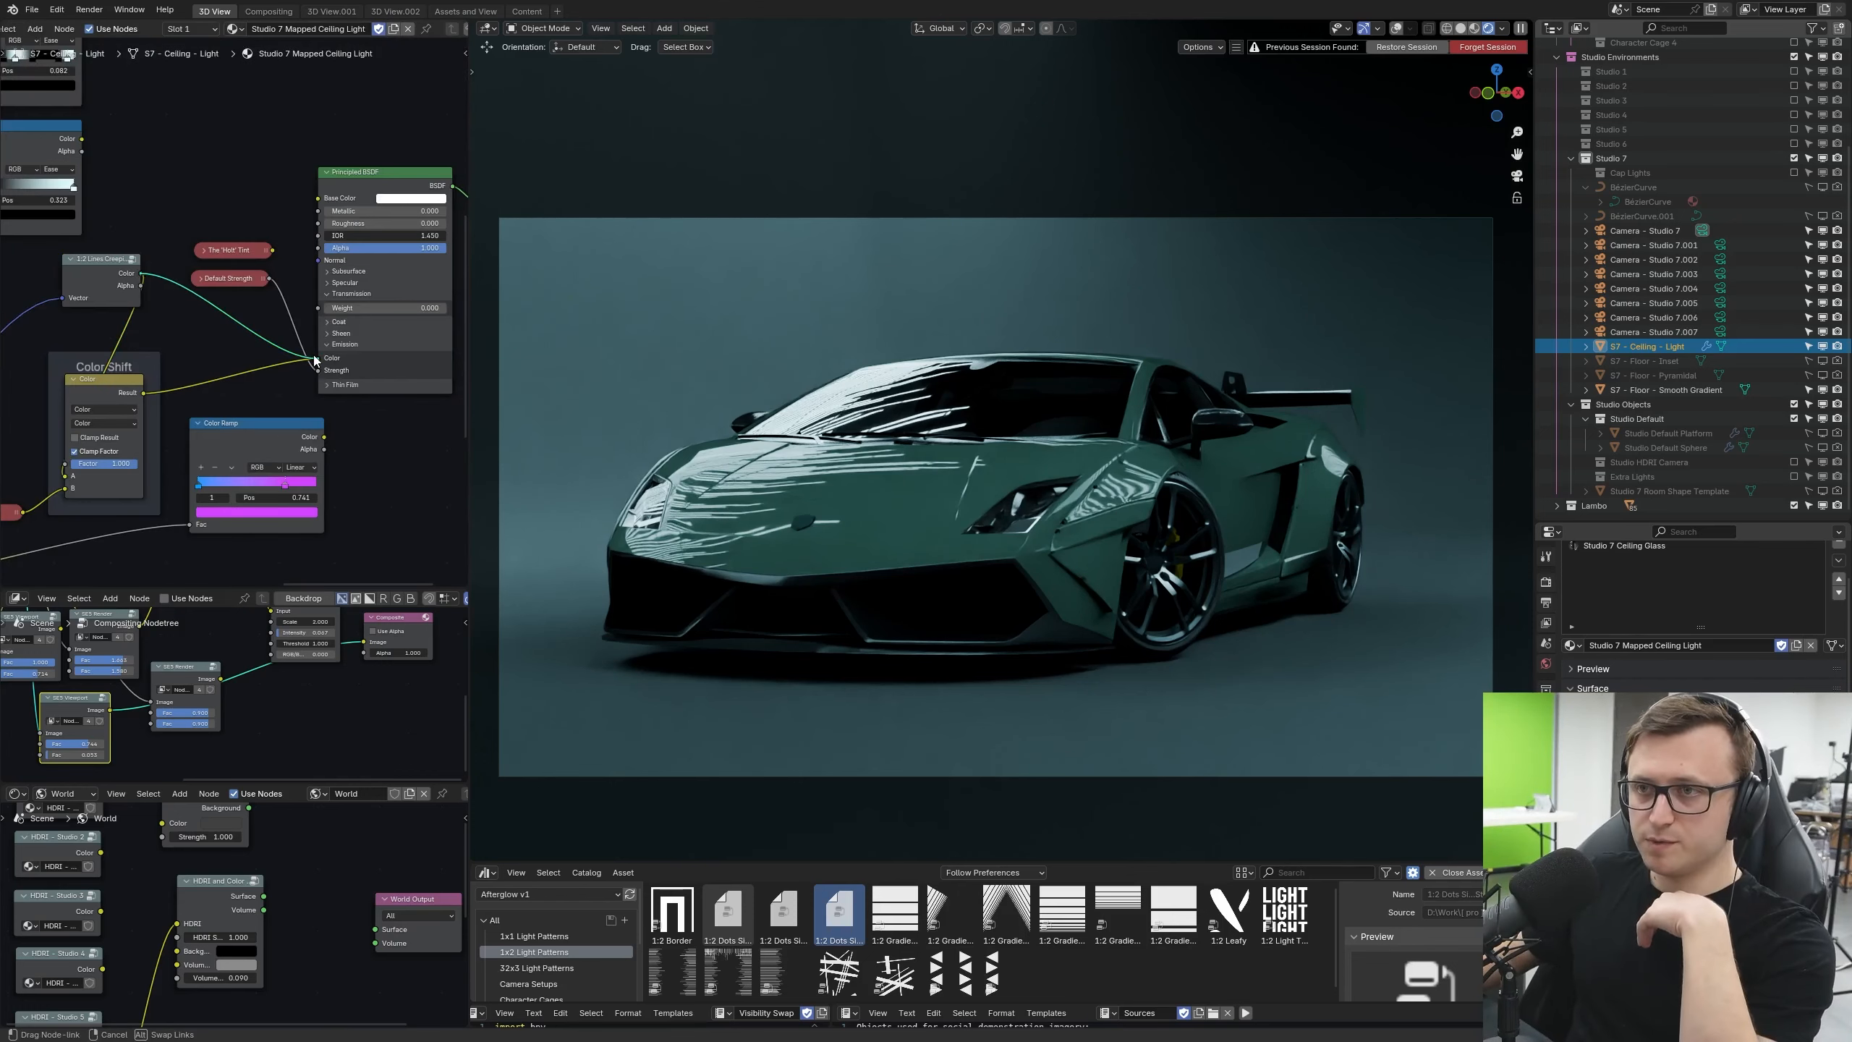
# Step: Try connecting the 1:2 Lines Creeping Color output directly to the Principled BSDF's Emission Color and view the room
pyautogui.moveTo(314, 356); pyautogui.dragTo(316, 357)
pyautogui.moveTo(656, 405); pyautogui.dragTo(676, 408, button='middle')
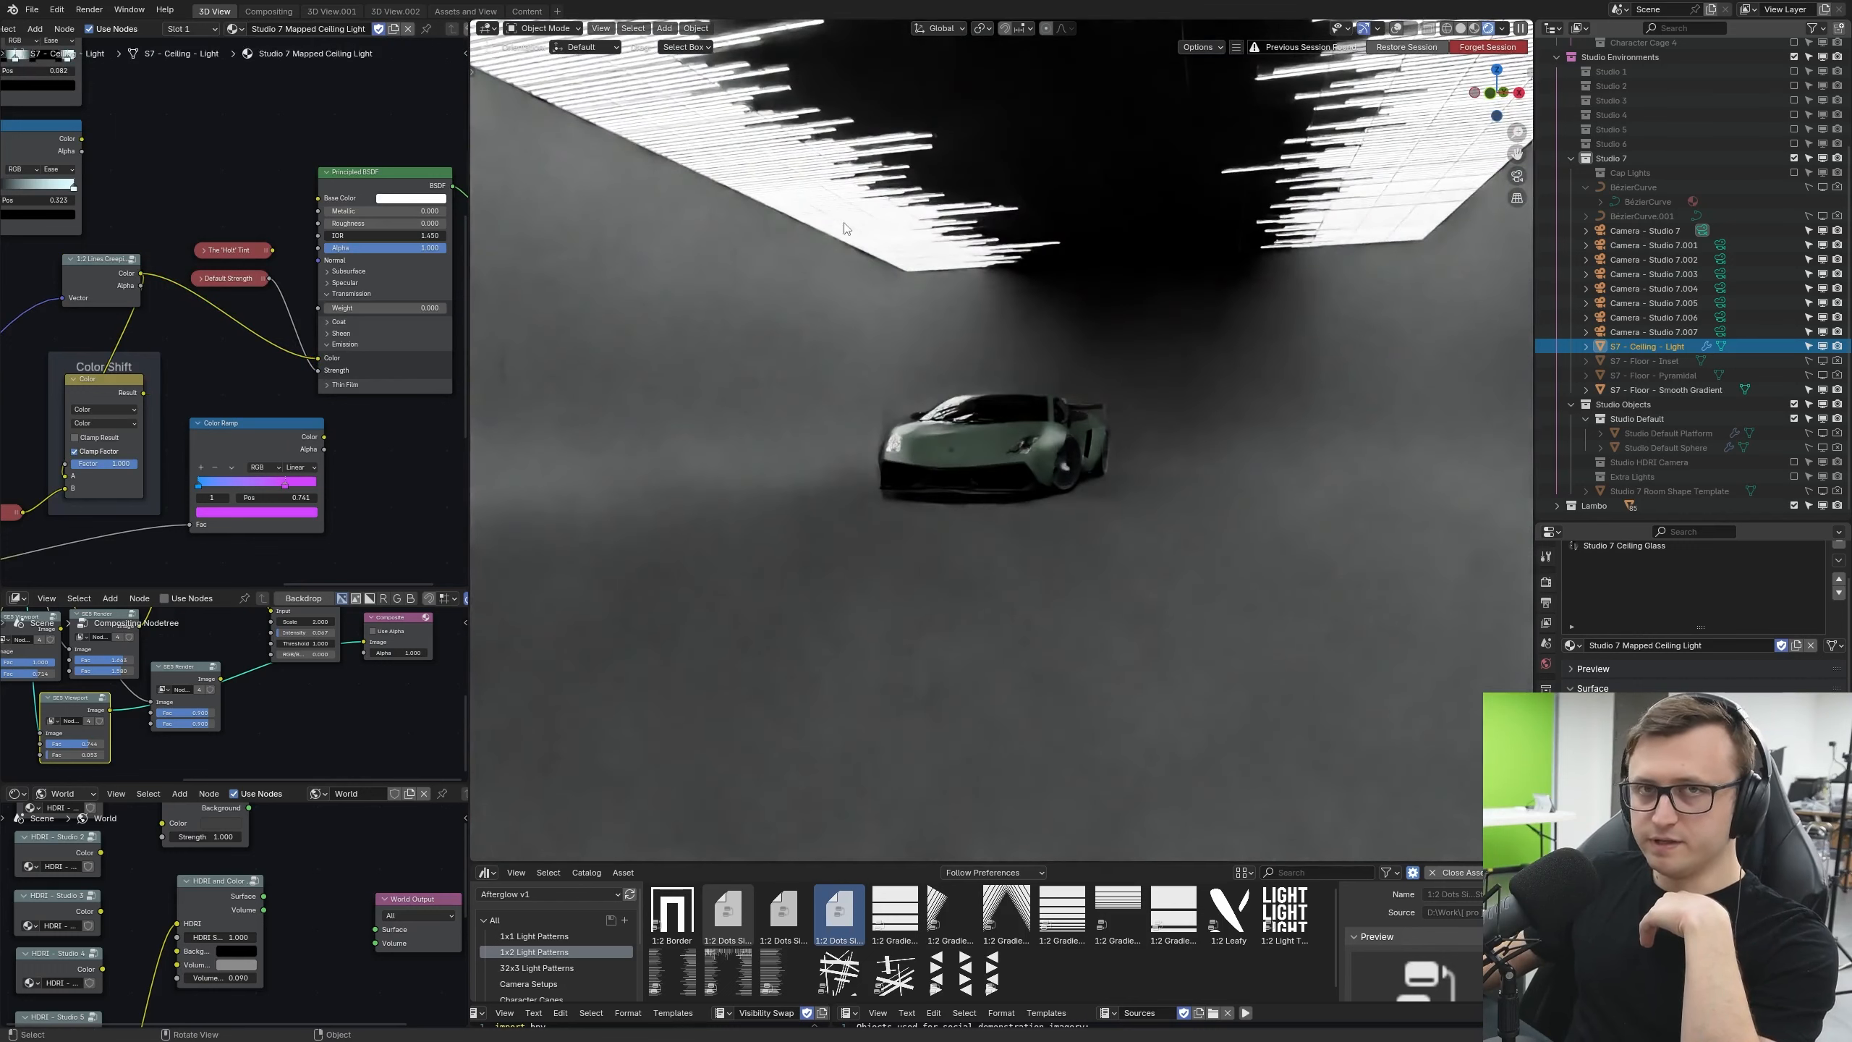
# Step: Expand the tint colour node feeding Color Shift and reconnect the Color Shift result to the Emission Color input
pyautogui.moveTo(162, 437); pyautogui.dragTo(260, 398, button='middle')
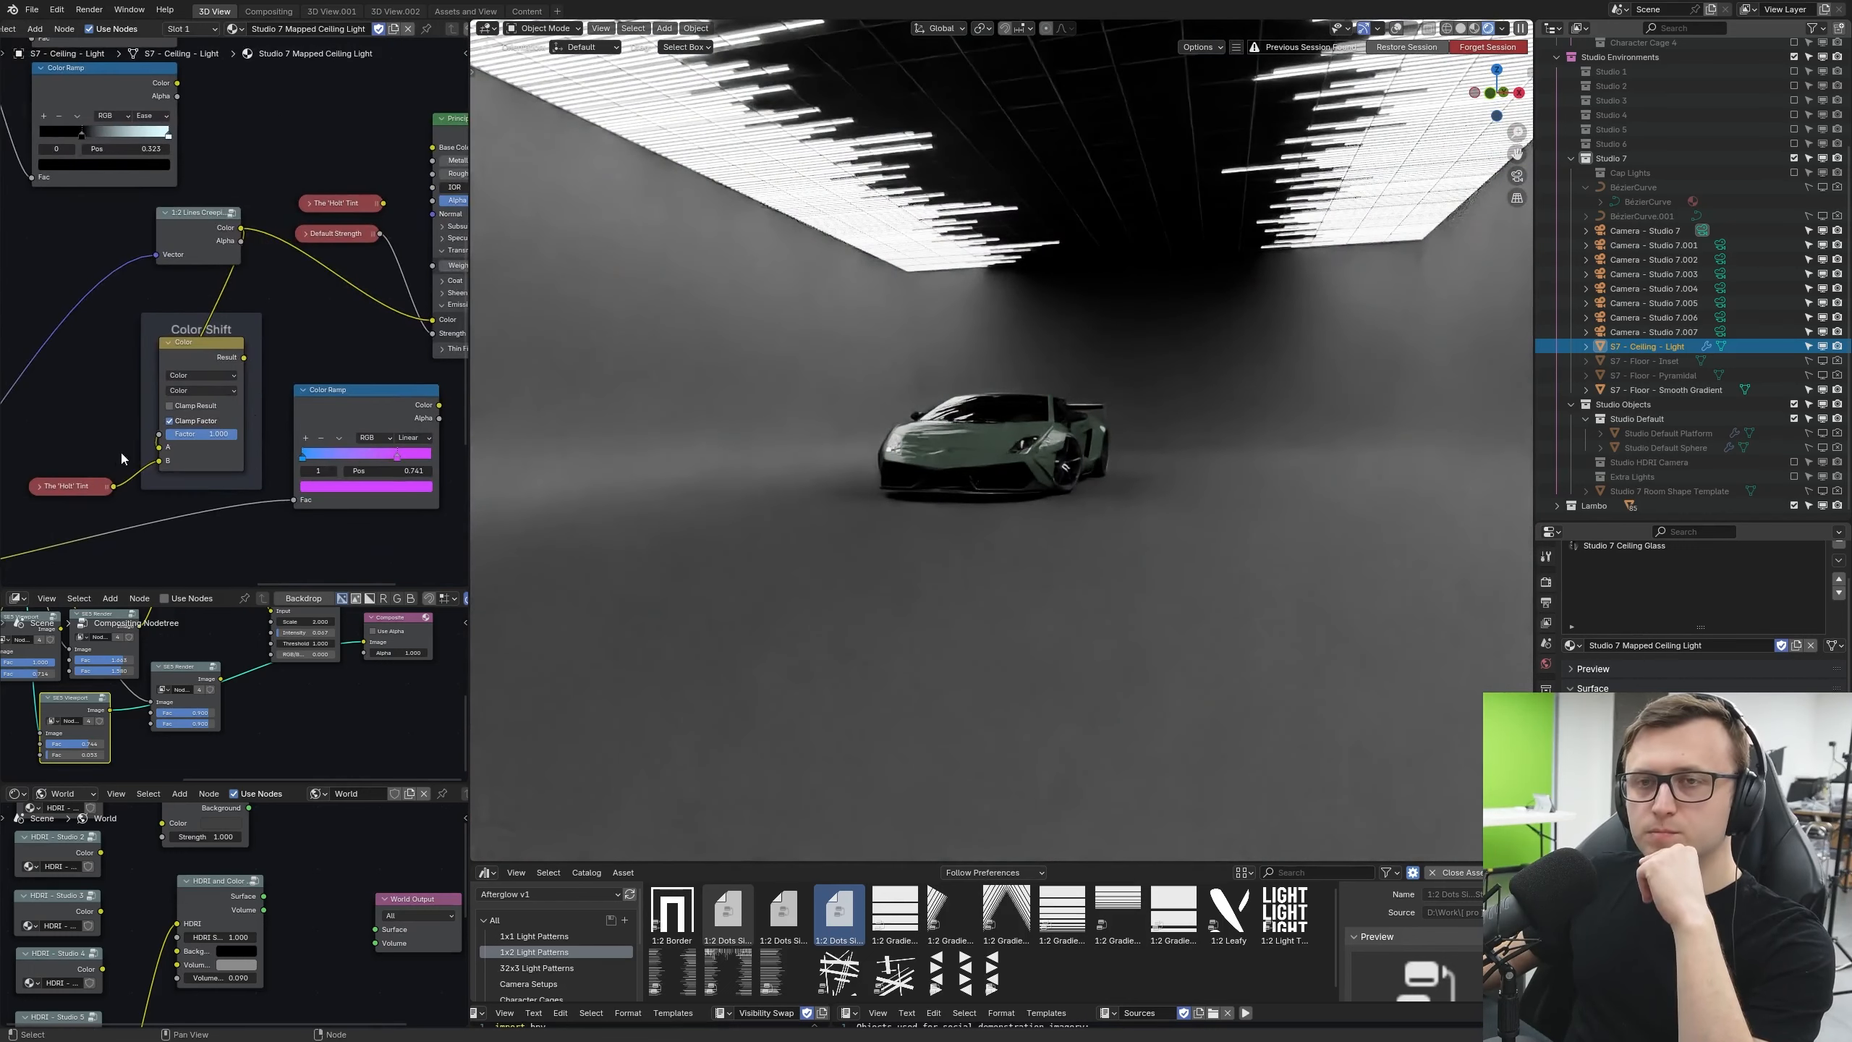
pyautogui.click(40, 487)
pyautogui.moveTo(41, 488); pyautogui.dragTo(41, 413)
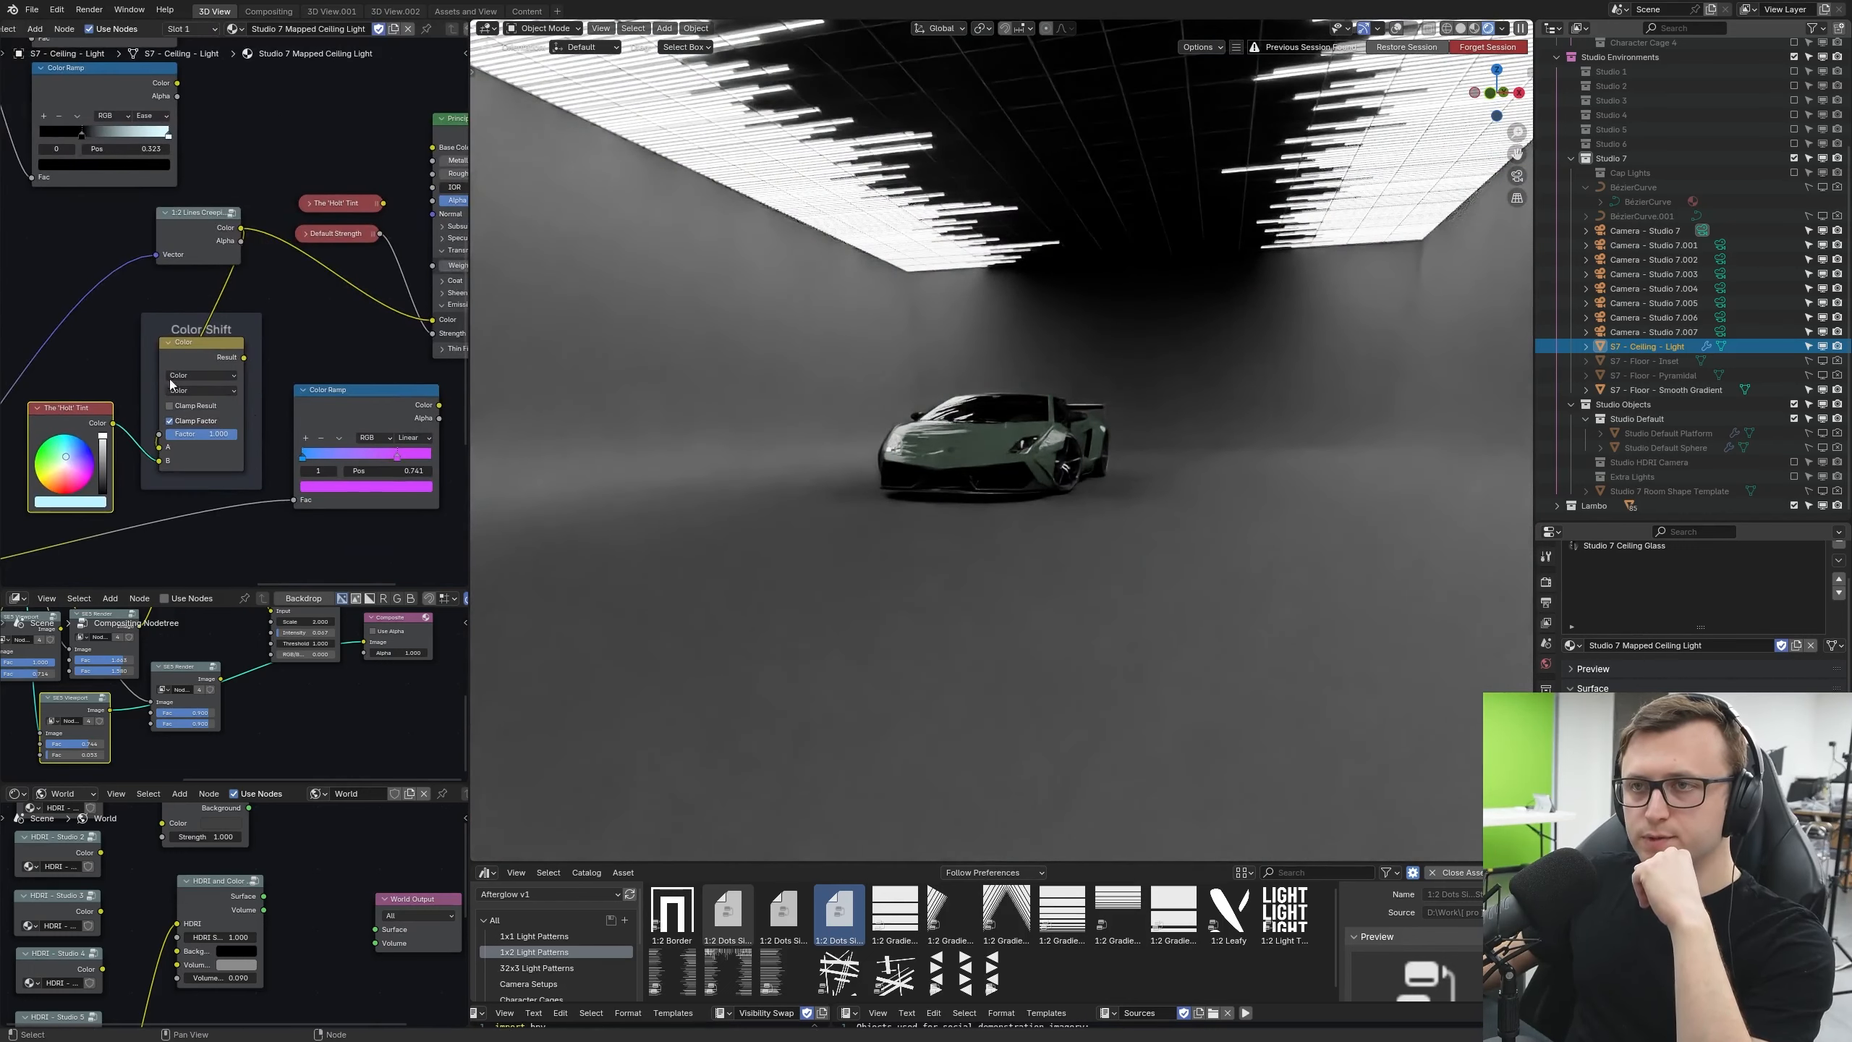
pyautogui.moveTo(280, 364); pyautogui.dragTo(212, 372, button='middle')
pyautogui.moveTo(177, 365); pyautogui.dragTo(364, 330)
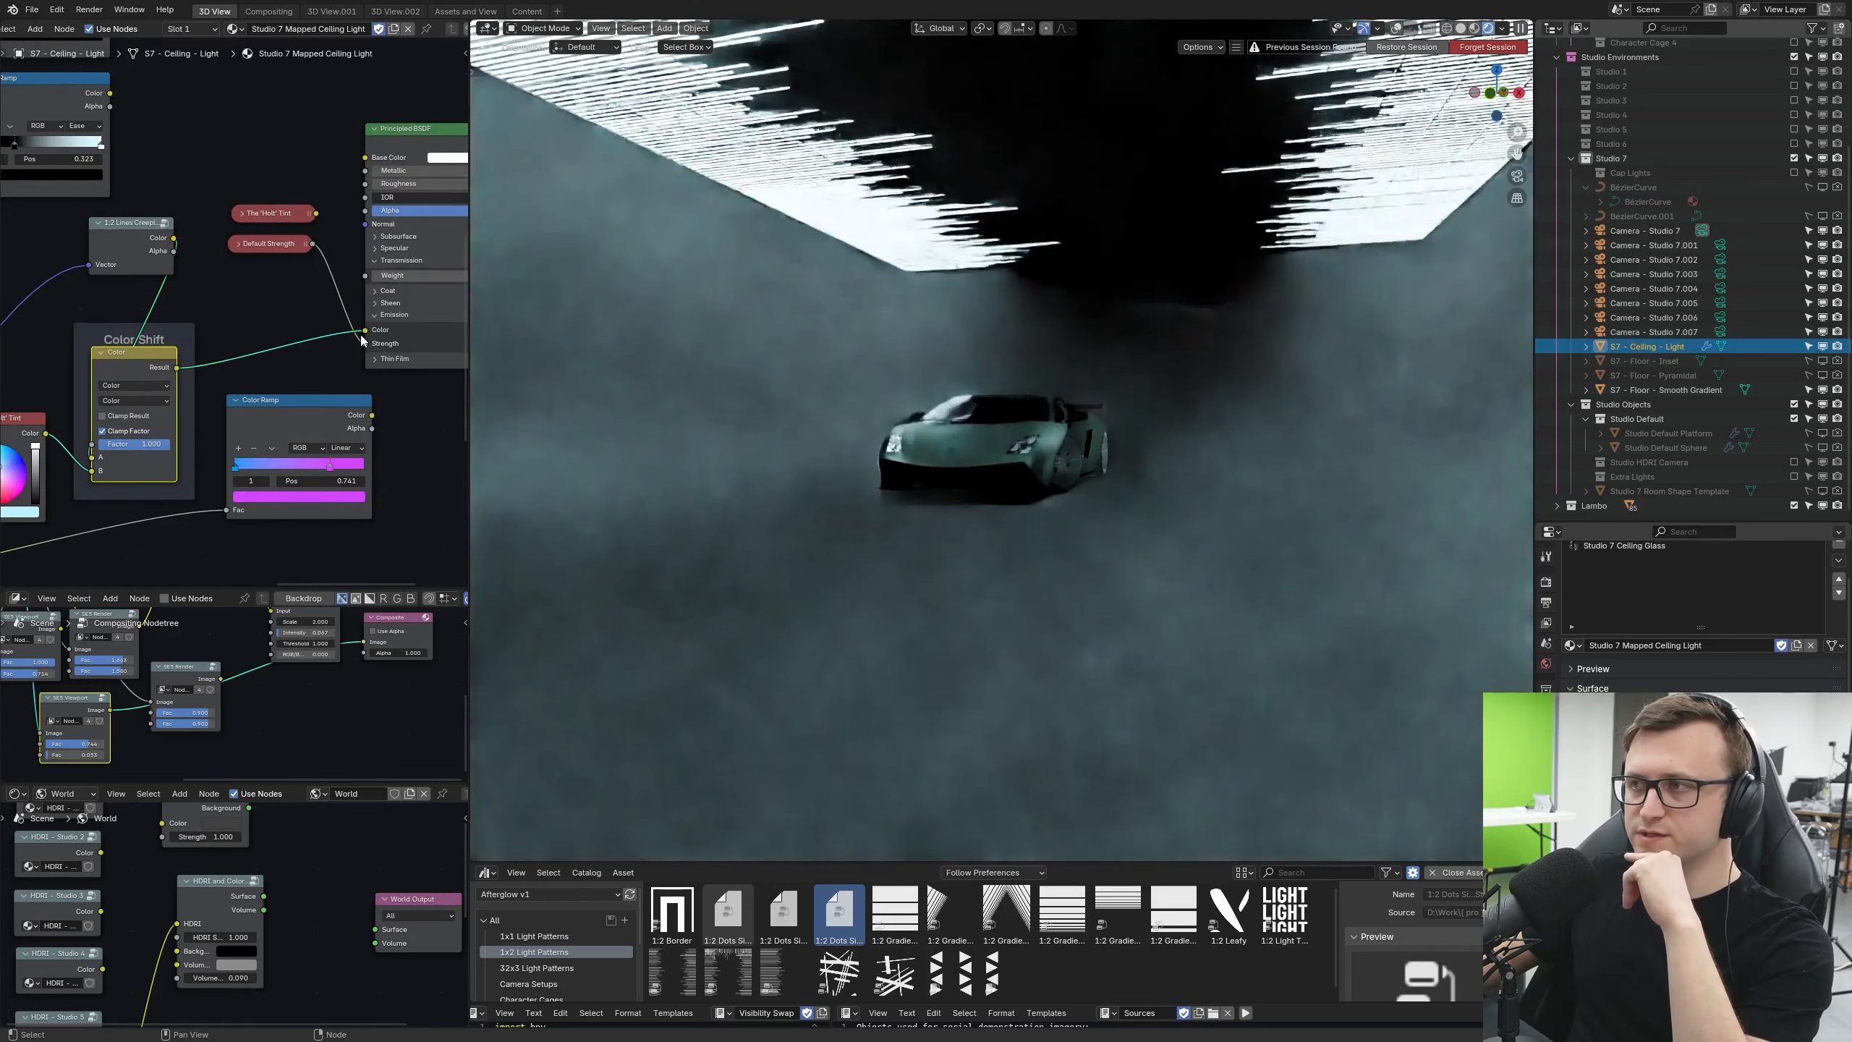
pyautogui.moveTo(816, 432); pyautogui.dragTo(826, 423, button='middle')
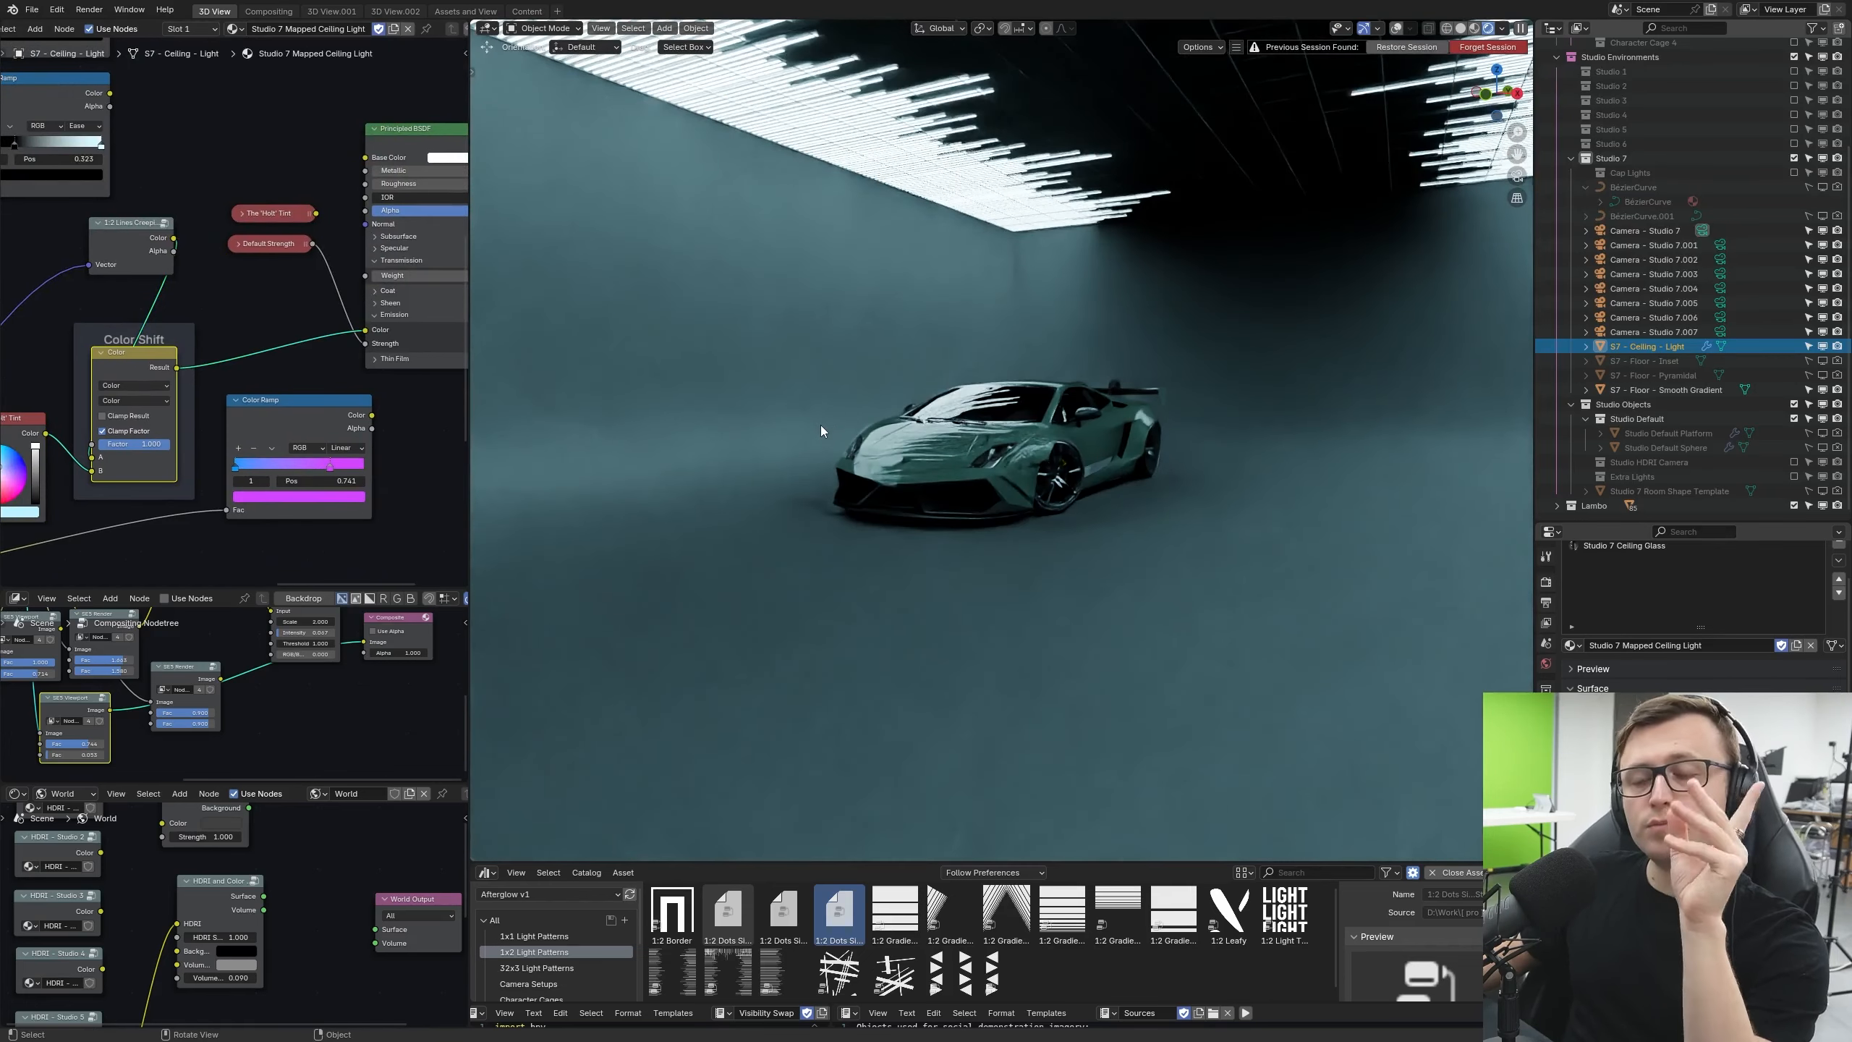
pyautogui.moveTo(544, 437); pyautogui.dragTo(869, 371, button='middle')
# Step: Connect the Color Ramp's Color output to the Color Shift node's B input and view the car through the camera
pyautogui.moveTo(384, 372); pyautogui.dragTo(391, 365, button='middle')
pyautogui.moveTo(405, 359); pyautogui.dragTo(352, 366)
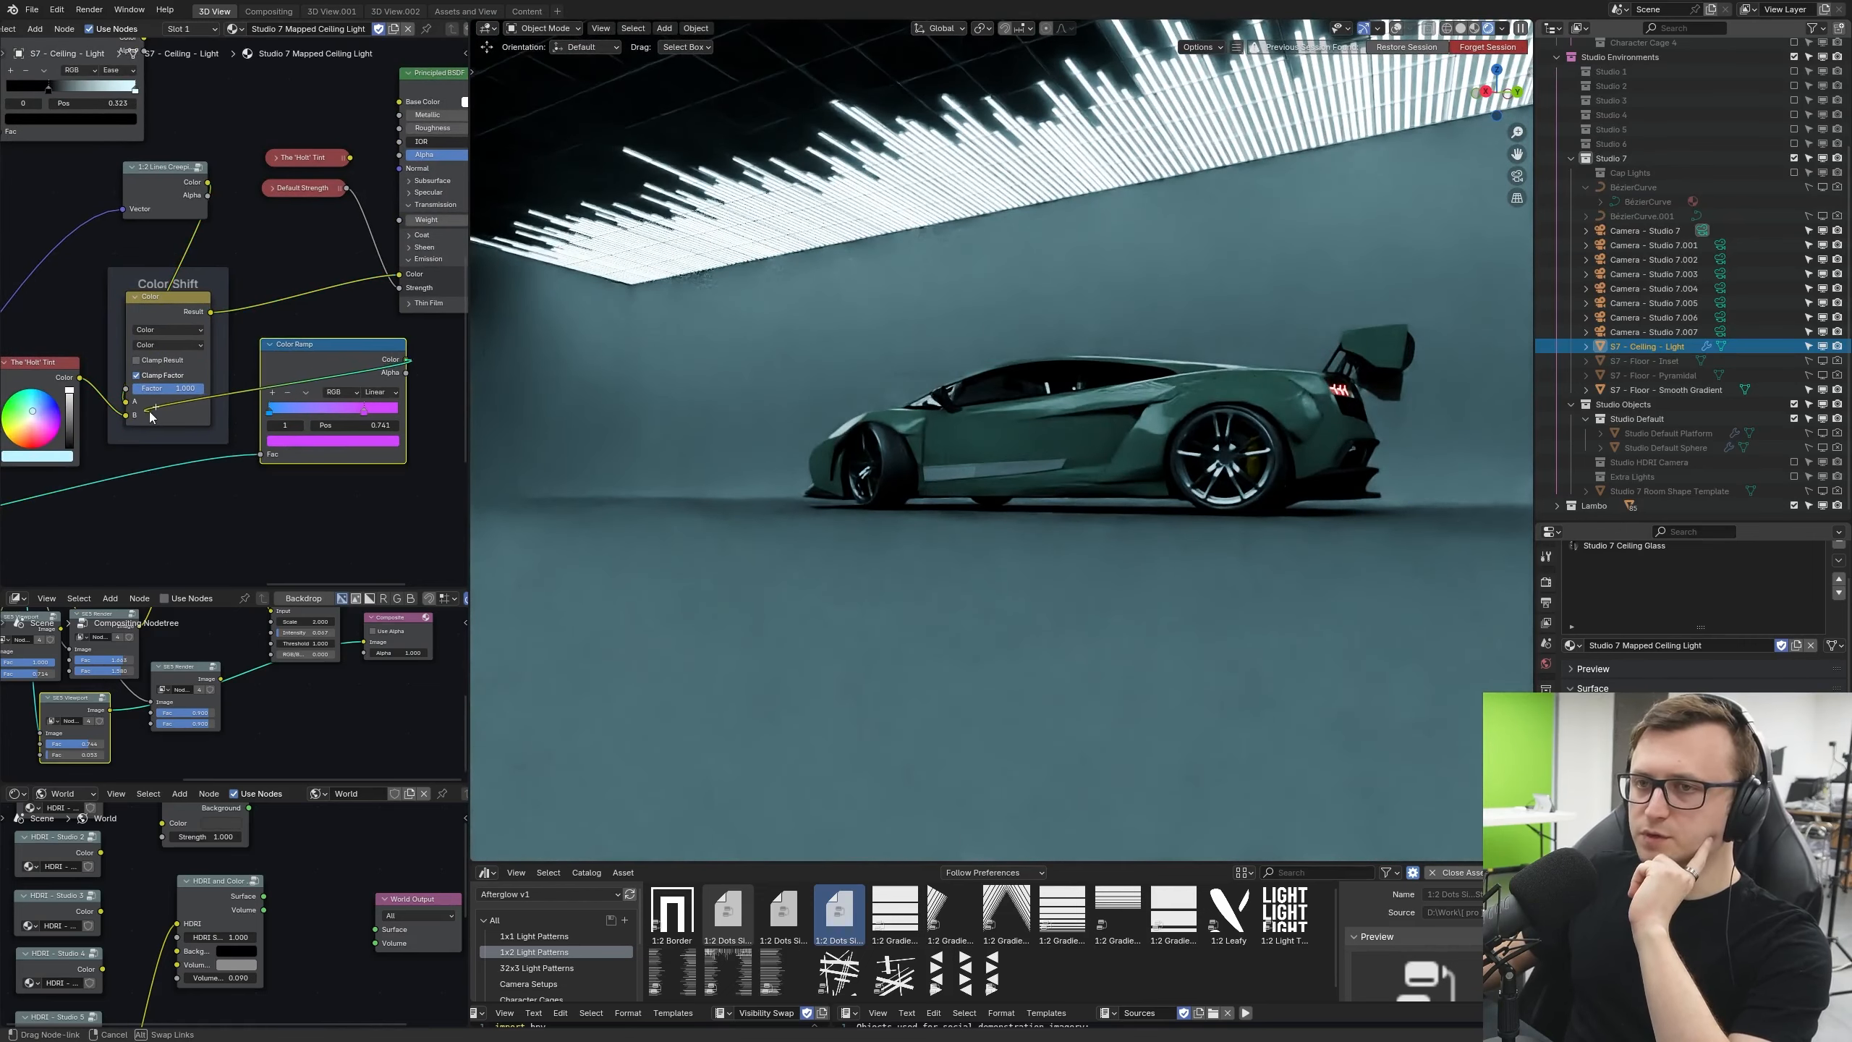
pyautogui.moveTo(150, 416); pyautogui.dragTo(135, 416)
pyautogui.moveTo(799, 386); pyautogui.dragTo(923, 388, button='middle')
pyautogui.press('KP_0')
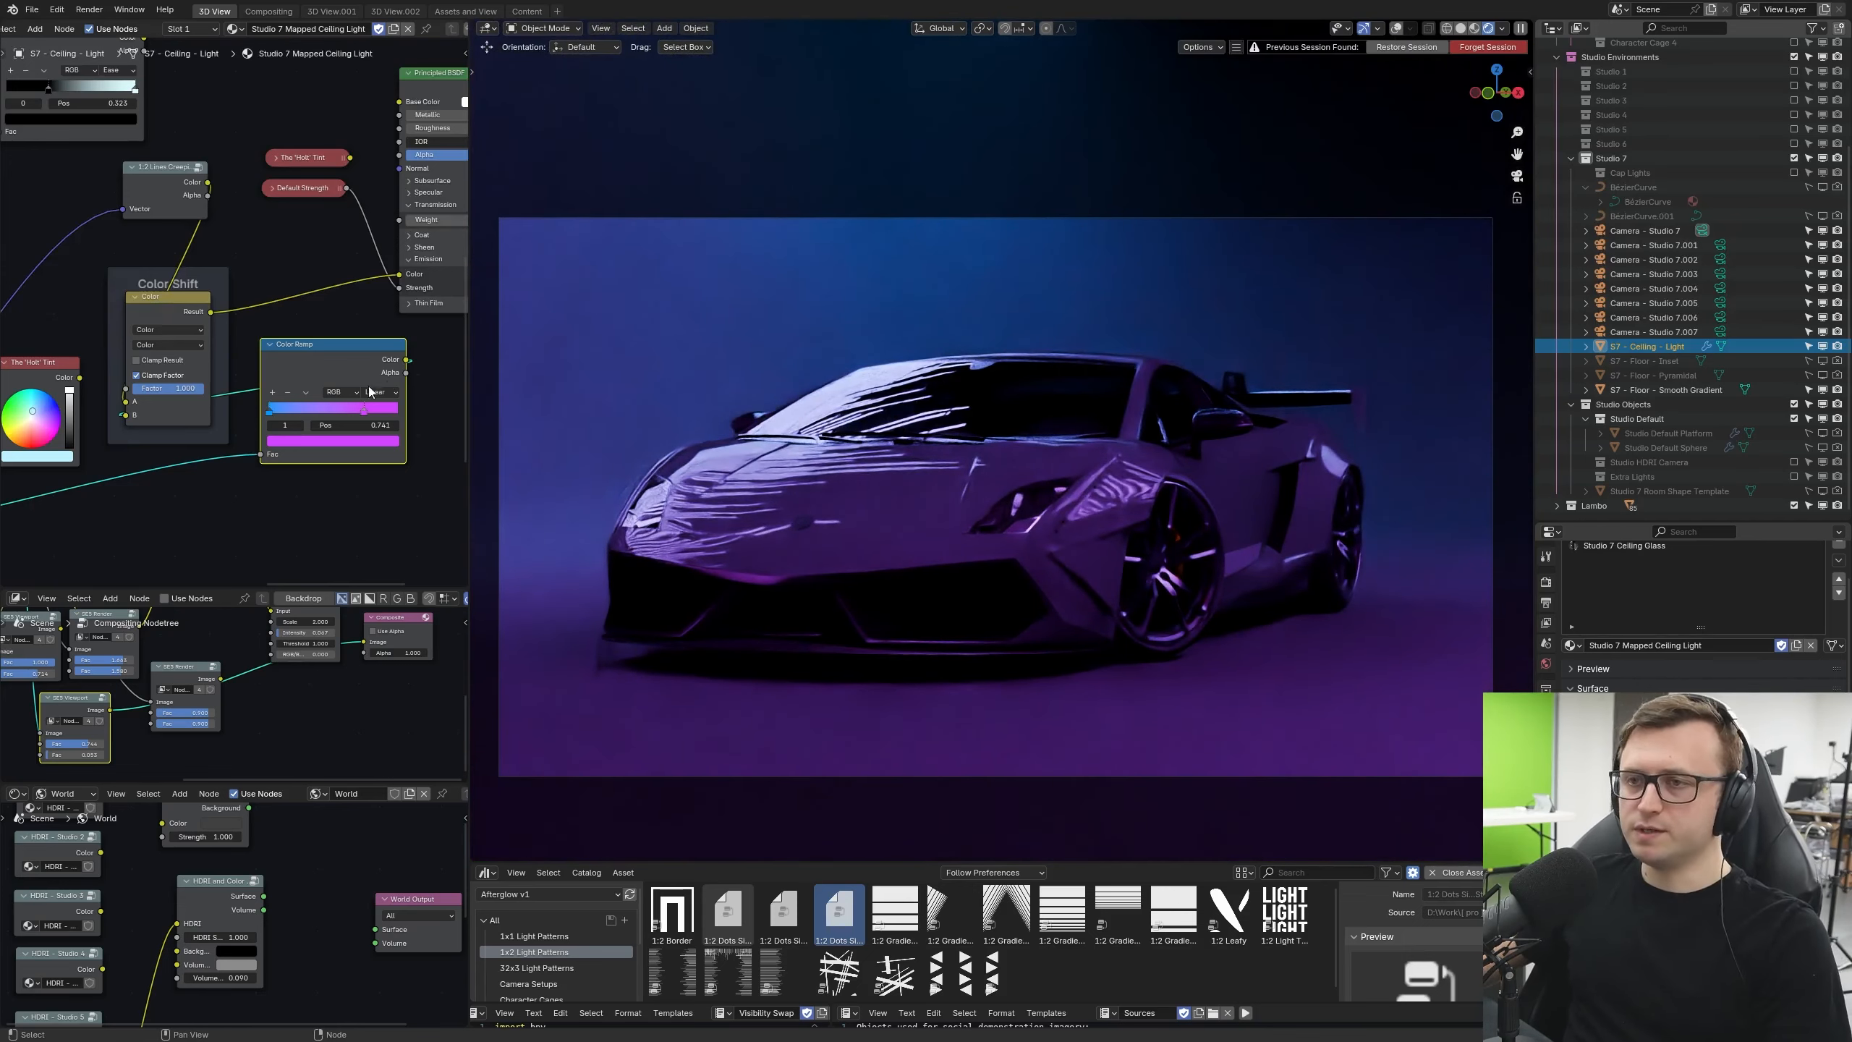
# Step: Move the Color Ramp's blue stop inward, recolour the magenta stop red and position it at 0.736
pyautogui.moveTo(270, 411)
pyautogui.mouseDown()
pyautogui.moveTo(321, 411)
pyautogui.moveTo(301, 425)
pyautogui.mouseUp()
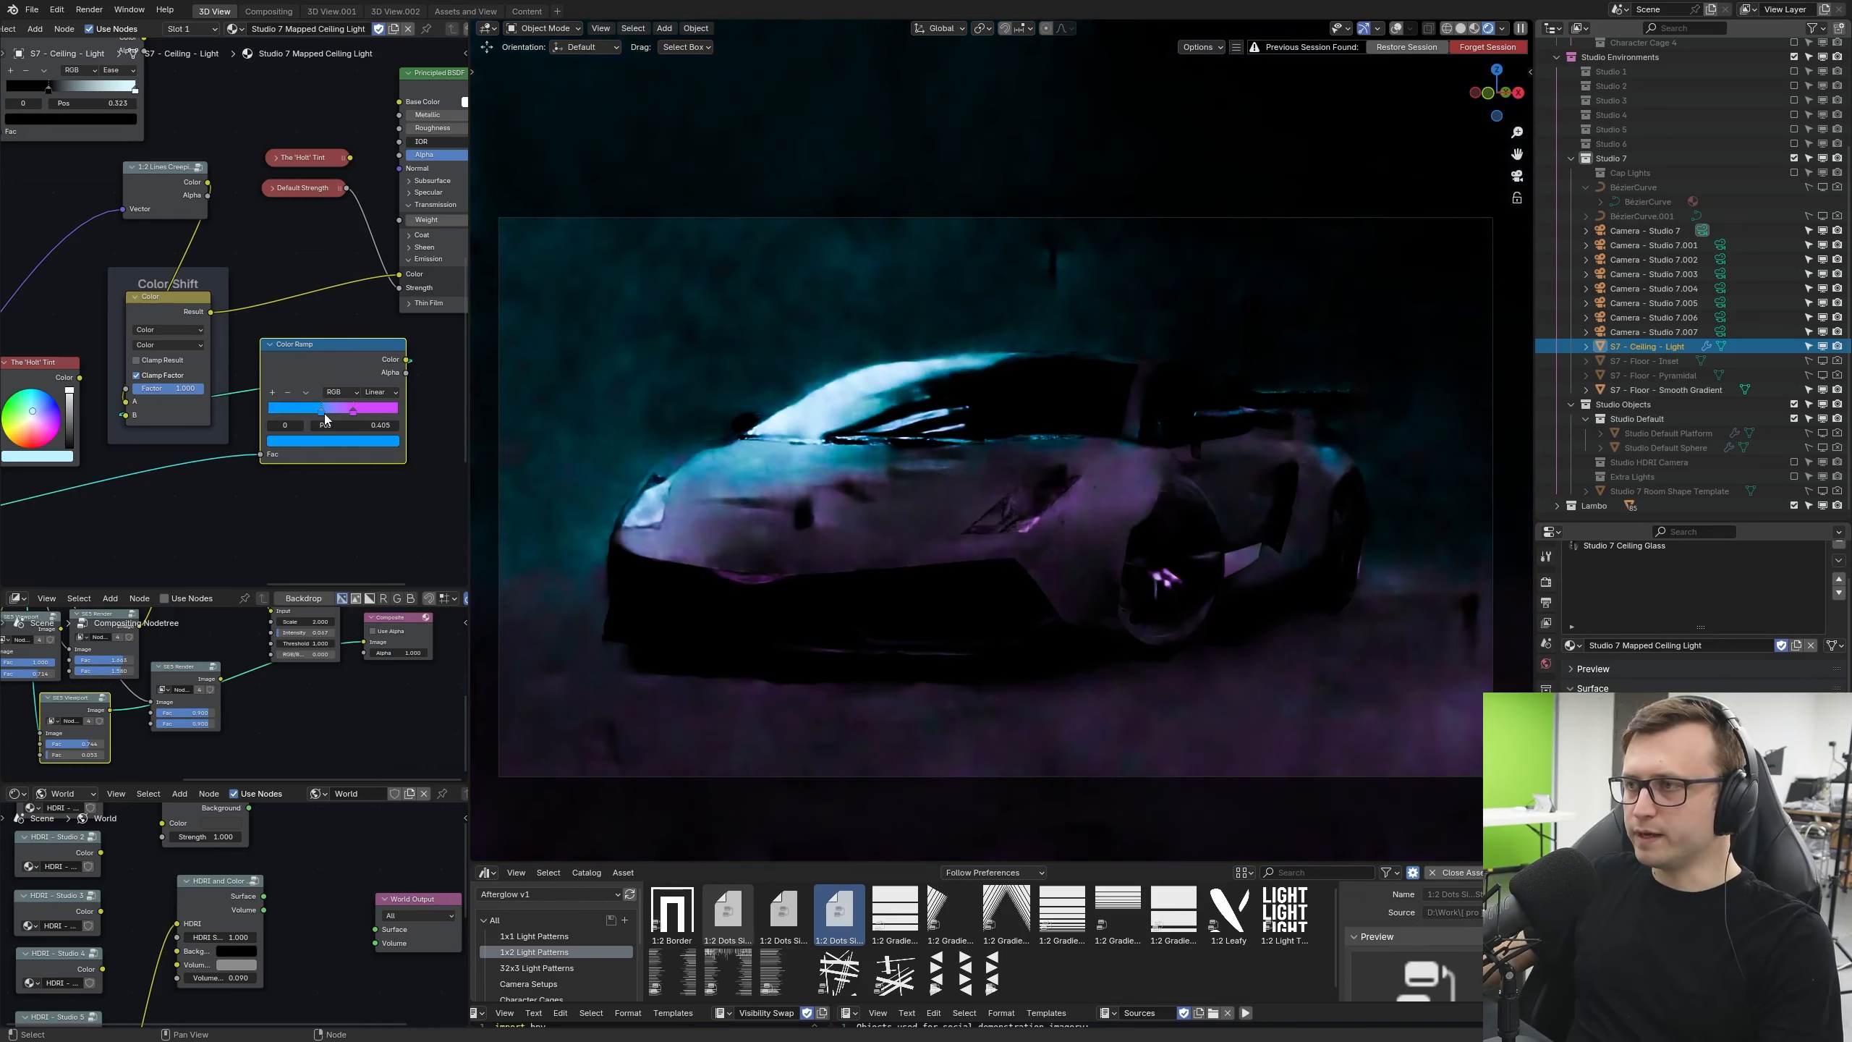
pyautogui.click(332, 440)
pyautogui.click(321, 356)
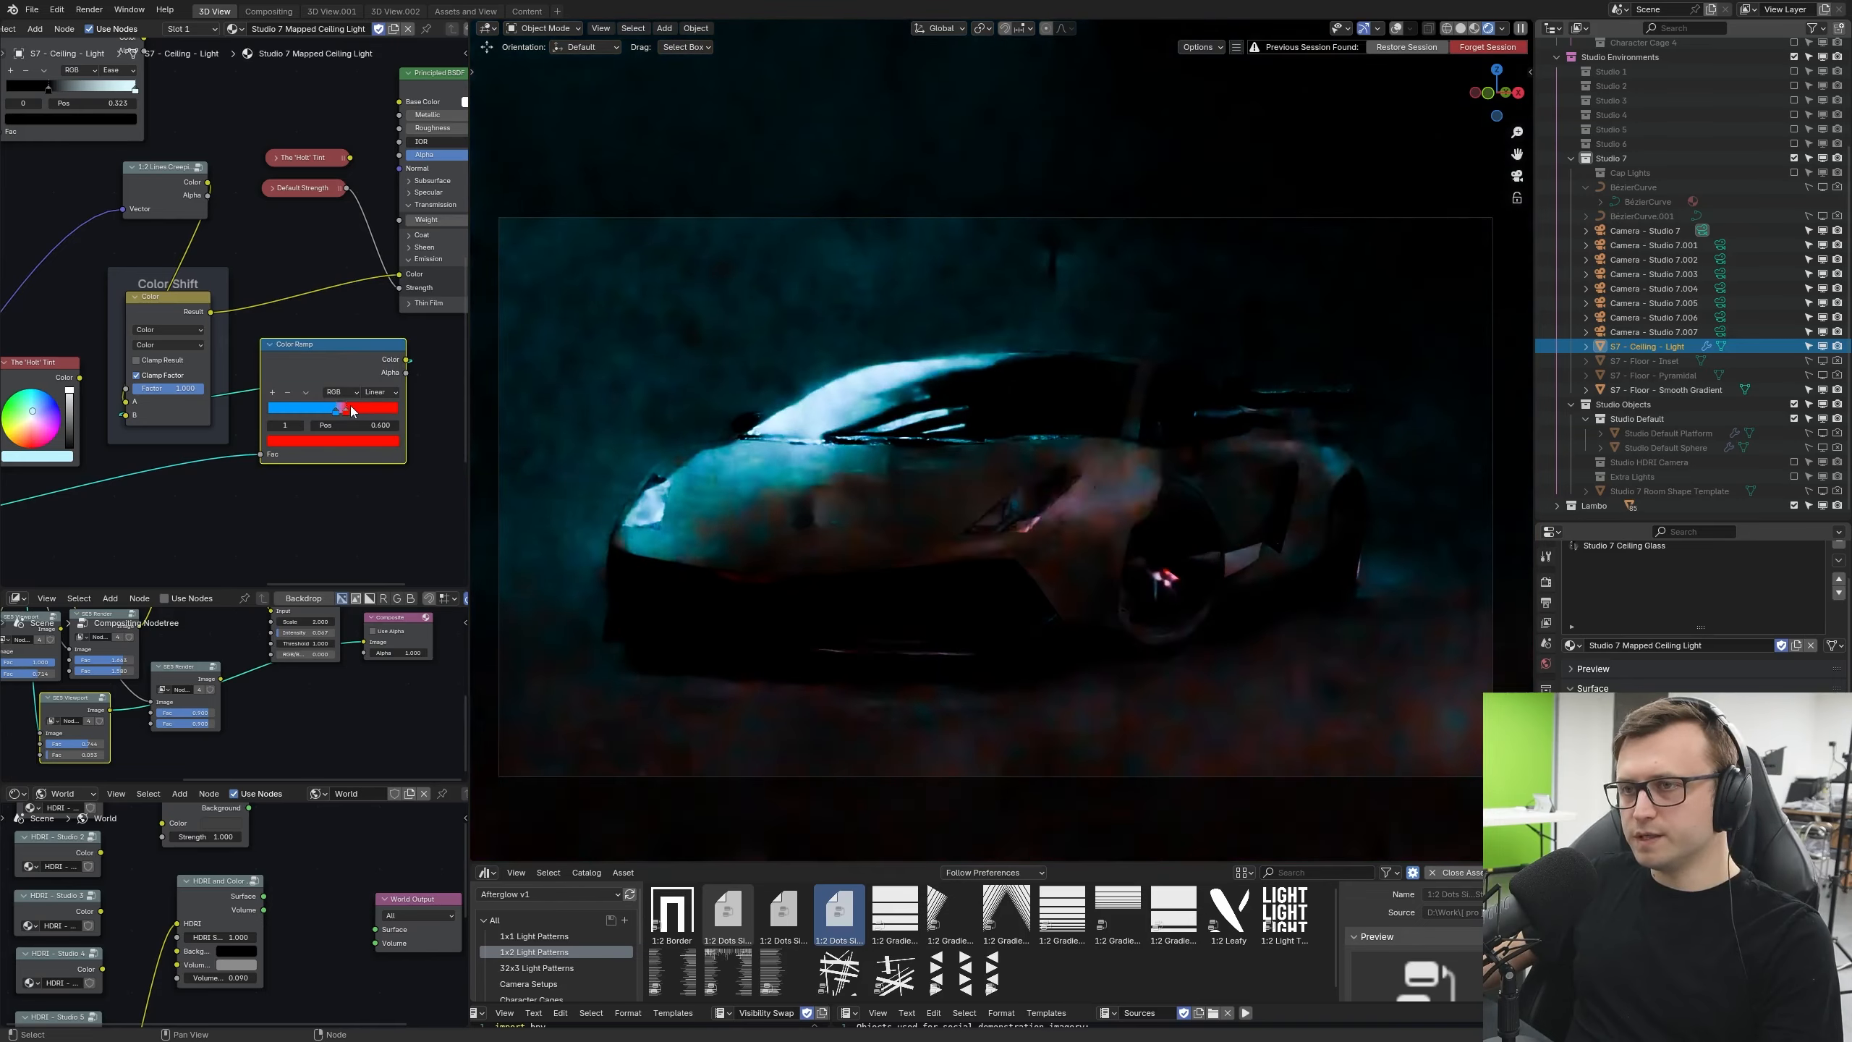
pyautogui.moveTo(347, 409); pyautogui.dragTo(364, 411)
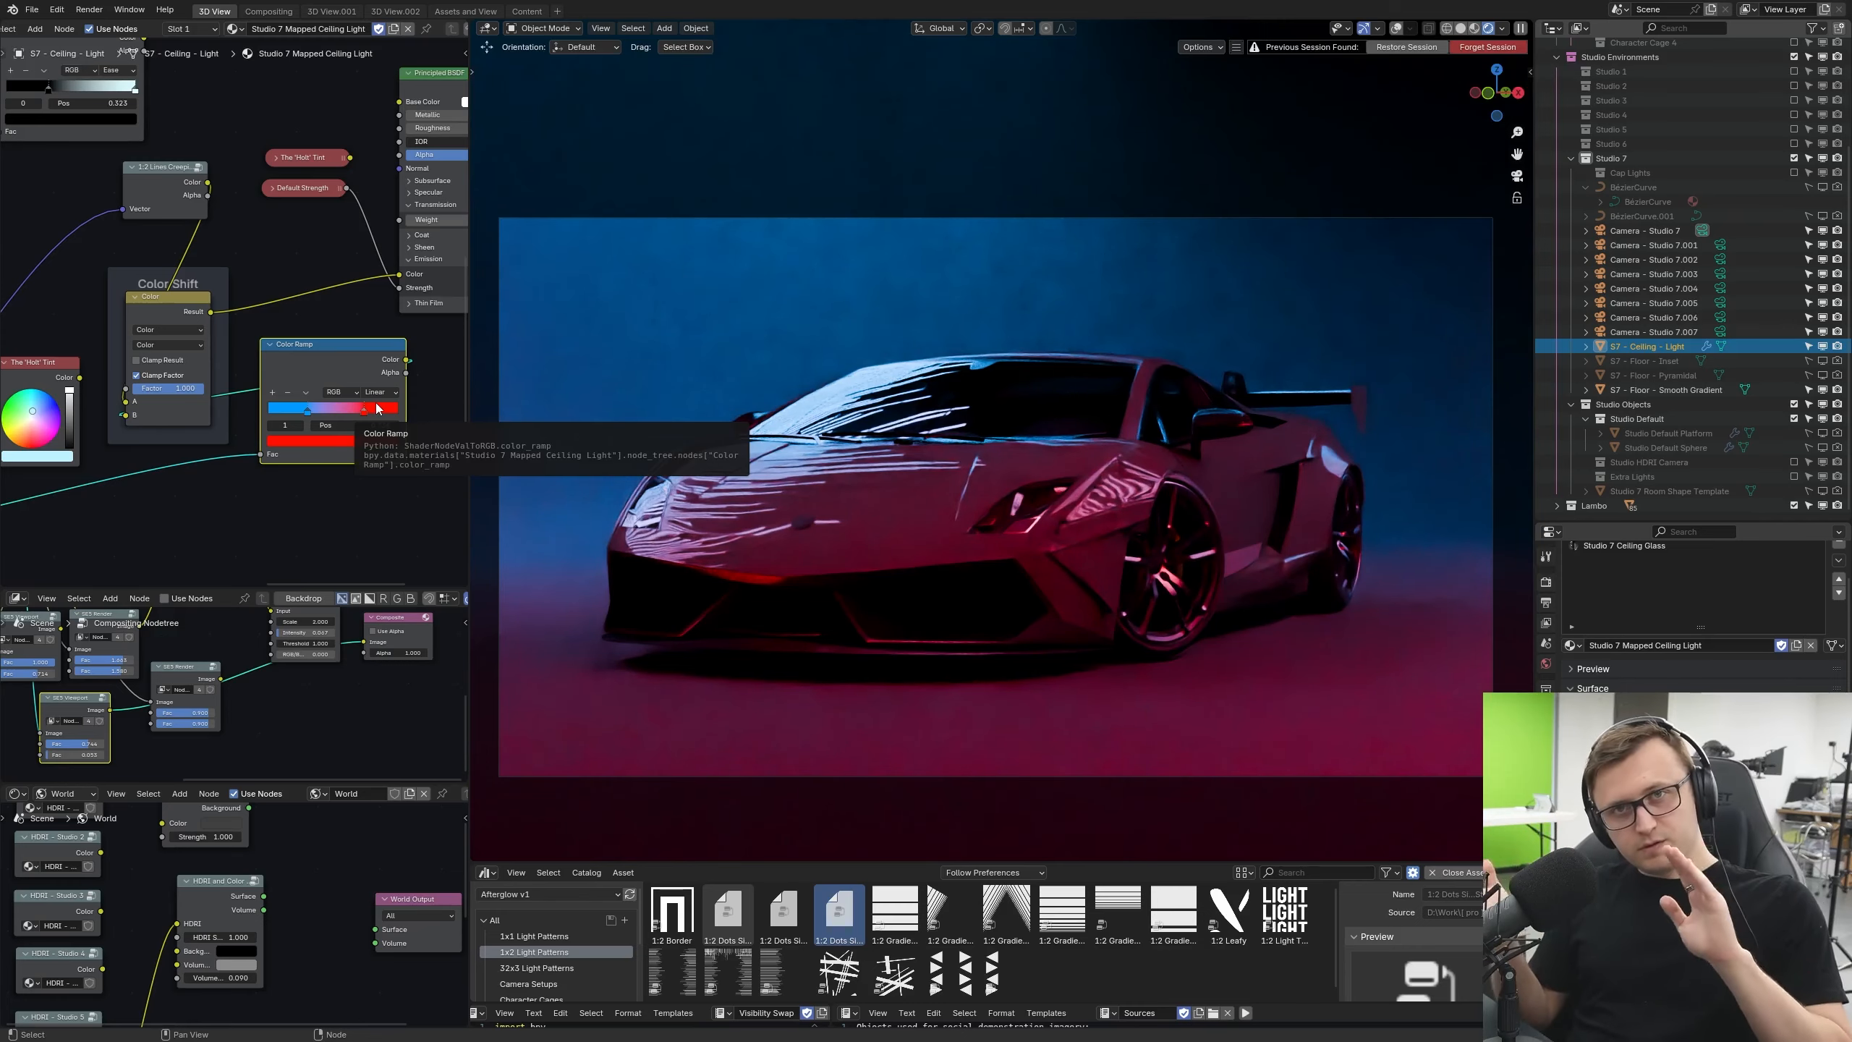
# Step: Disconnect the ceiling image mapping from the Color Ramp's Fac input in the enlarged node editor
pyautogui.hotkey('ctrl', 'space')
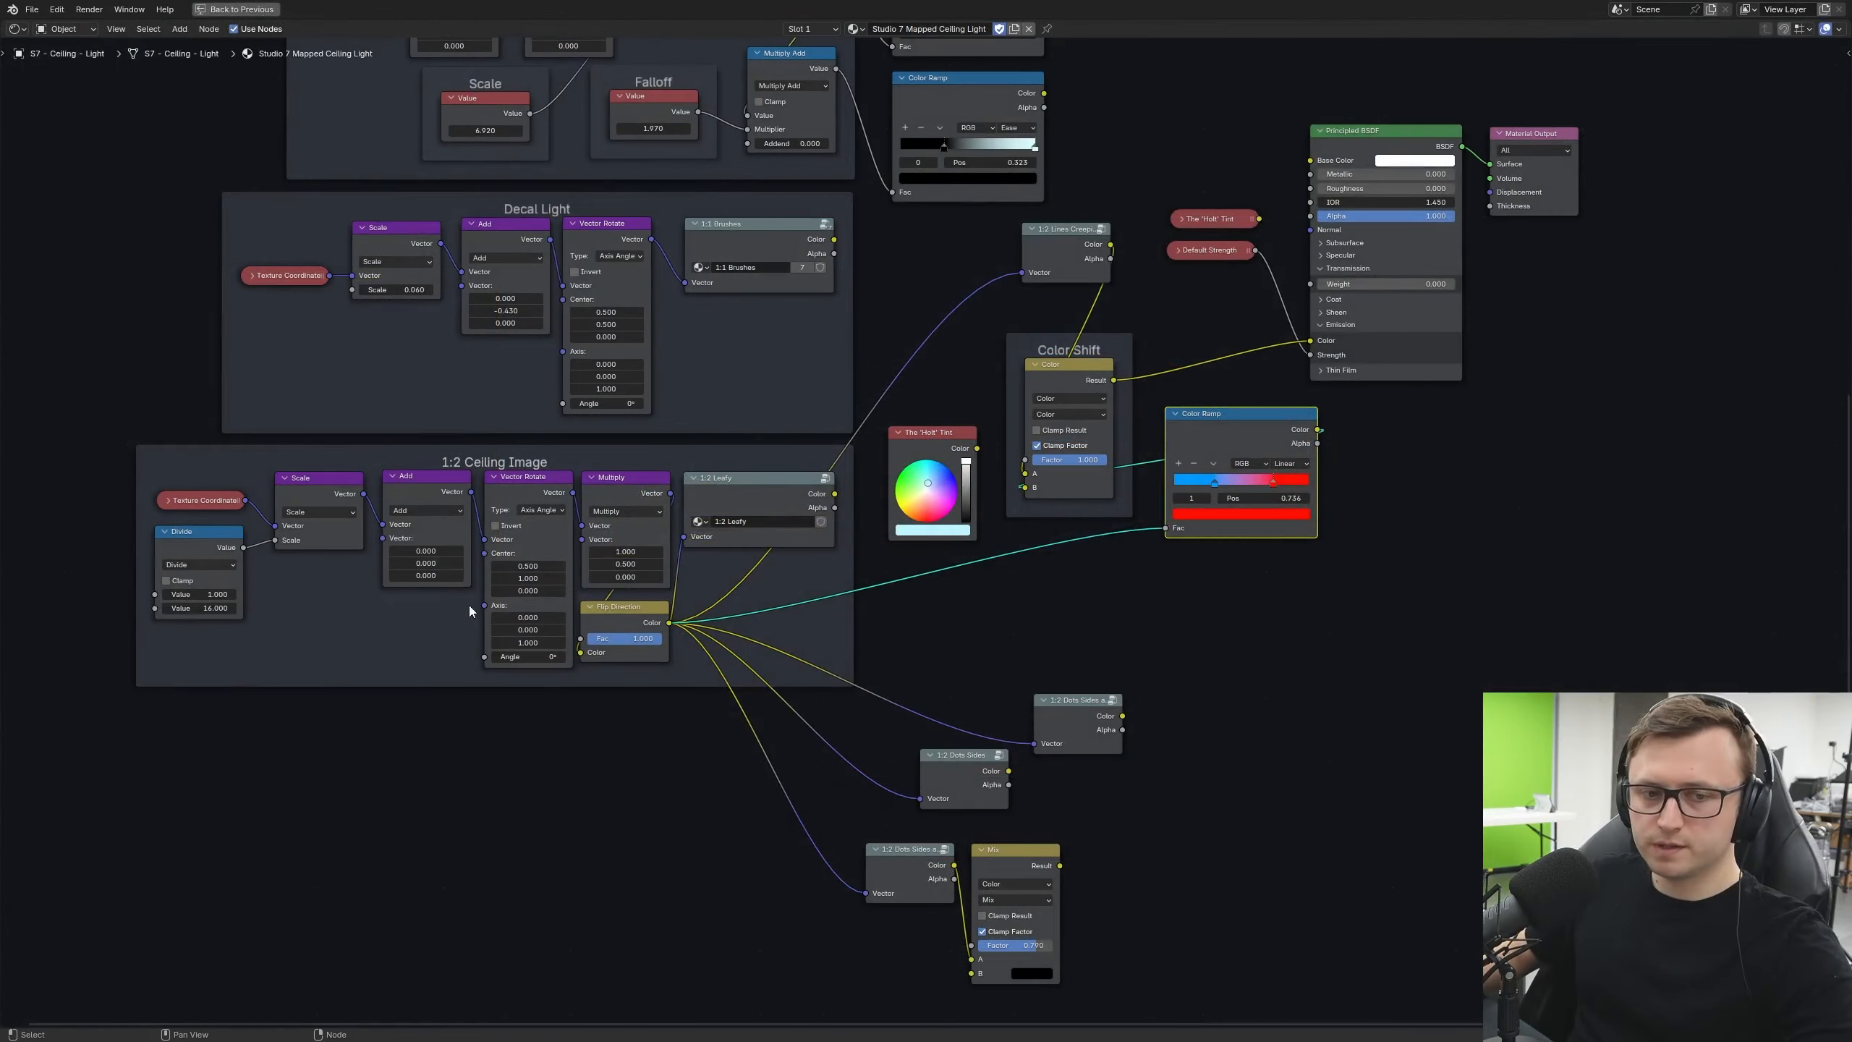
pyautogui.moveTo(1057, 615); pyautogui.dragTo(788, 582, button='middle')
pyautogui.moveTo(987, 455); pyautogui.dragTo(658, 591)
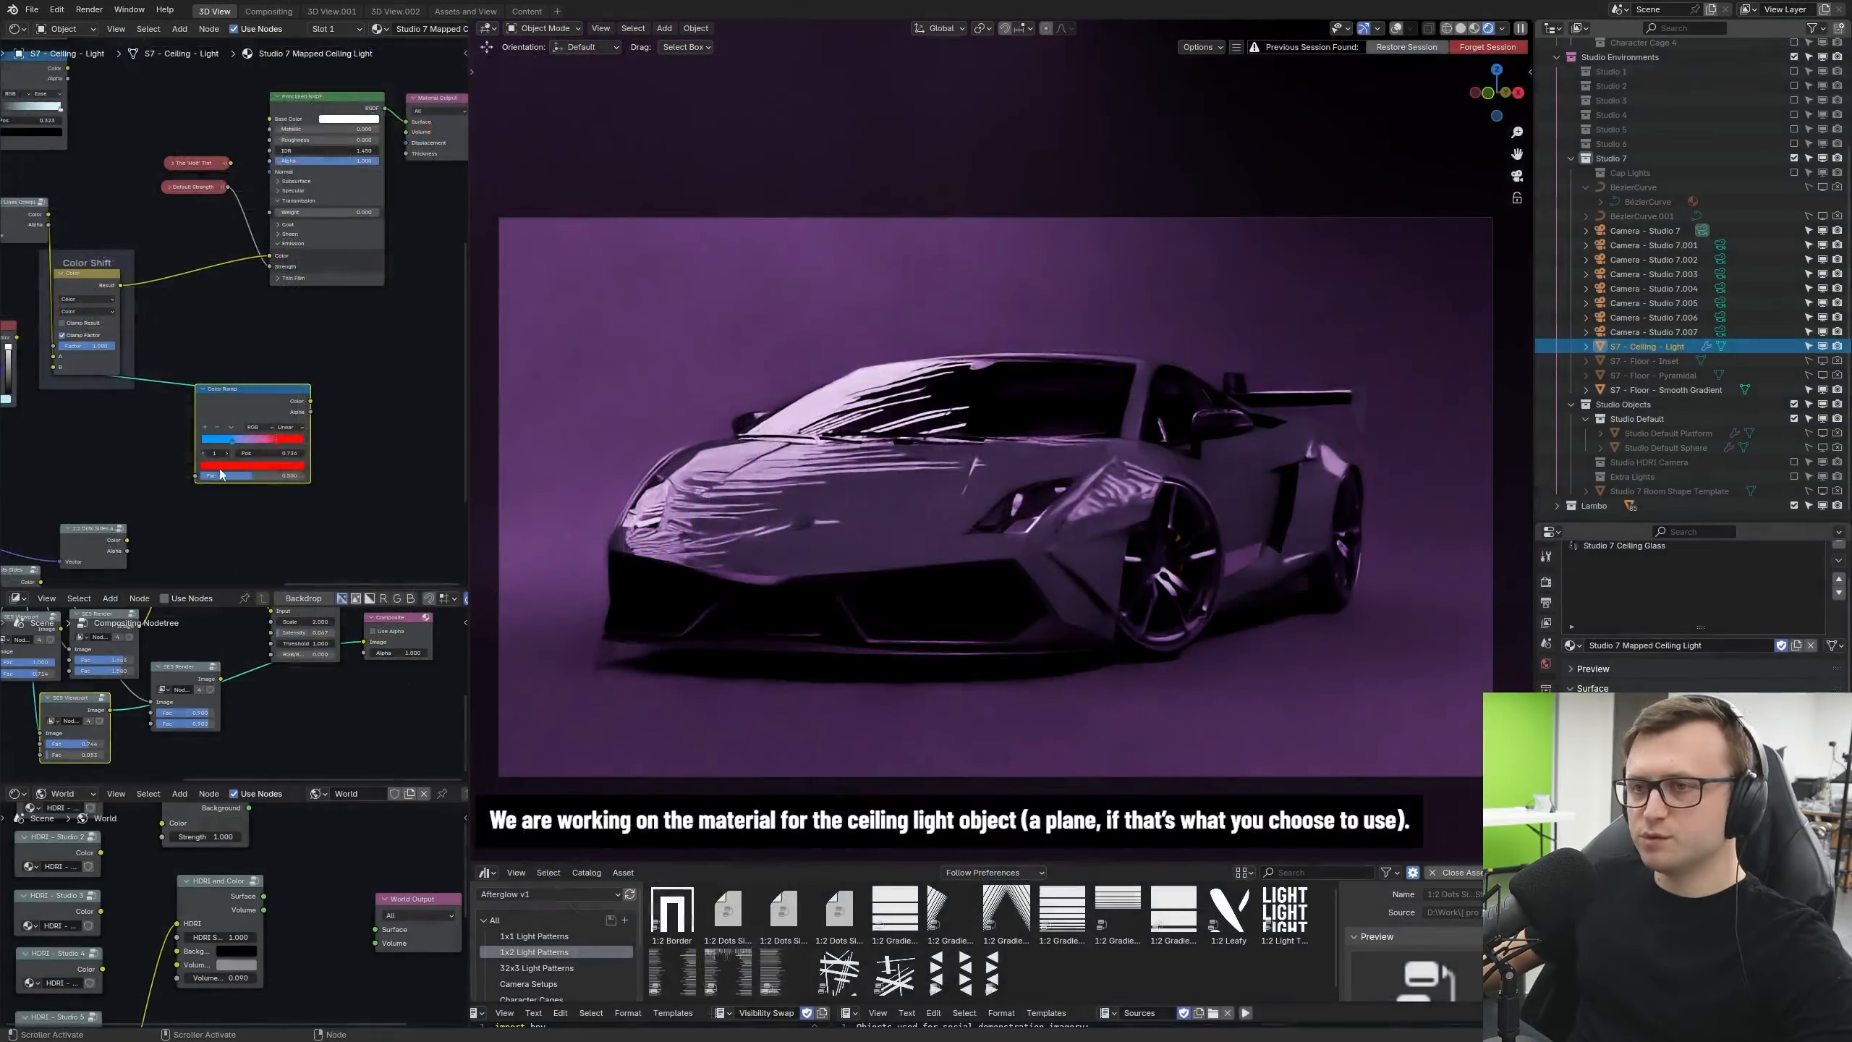
# Step: Add a Texture Coordinate node to the ceiling material and arrange it below and left of the Color Ramp
pyautogui.scroll(2, 220, 474)
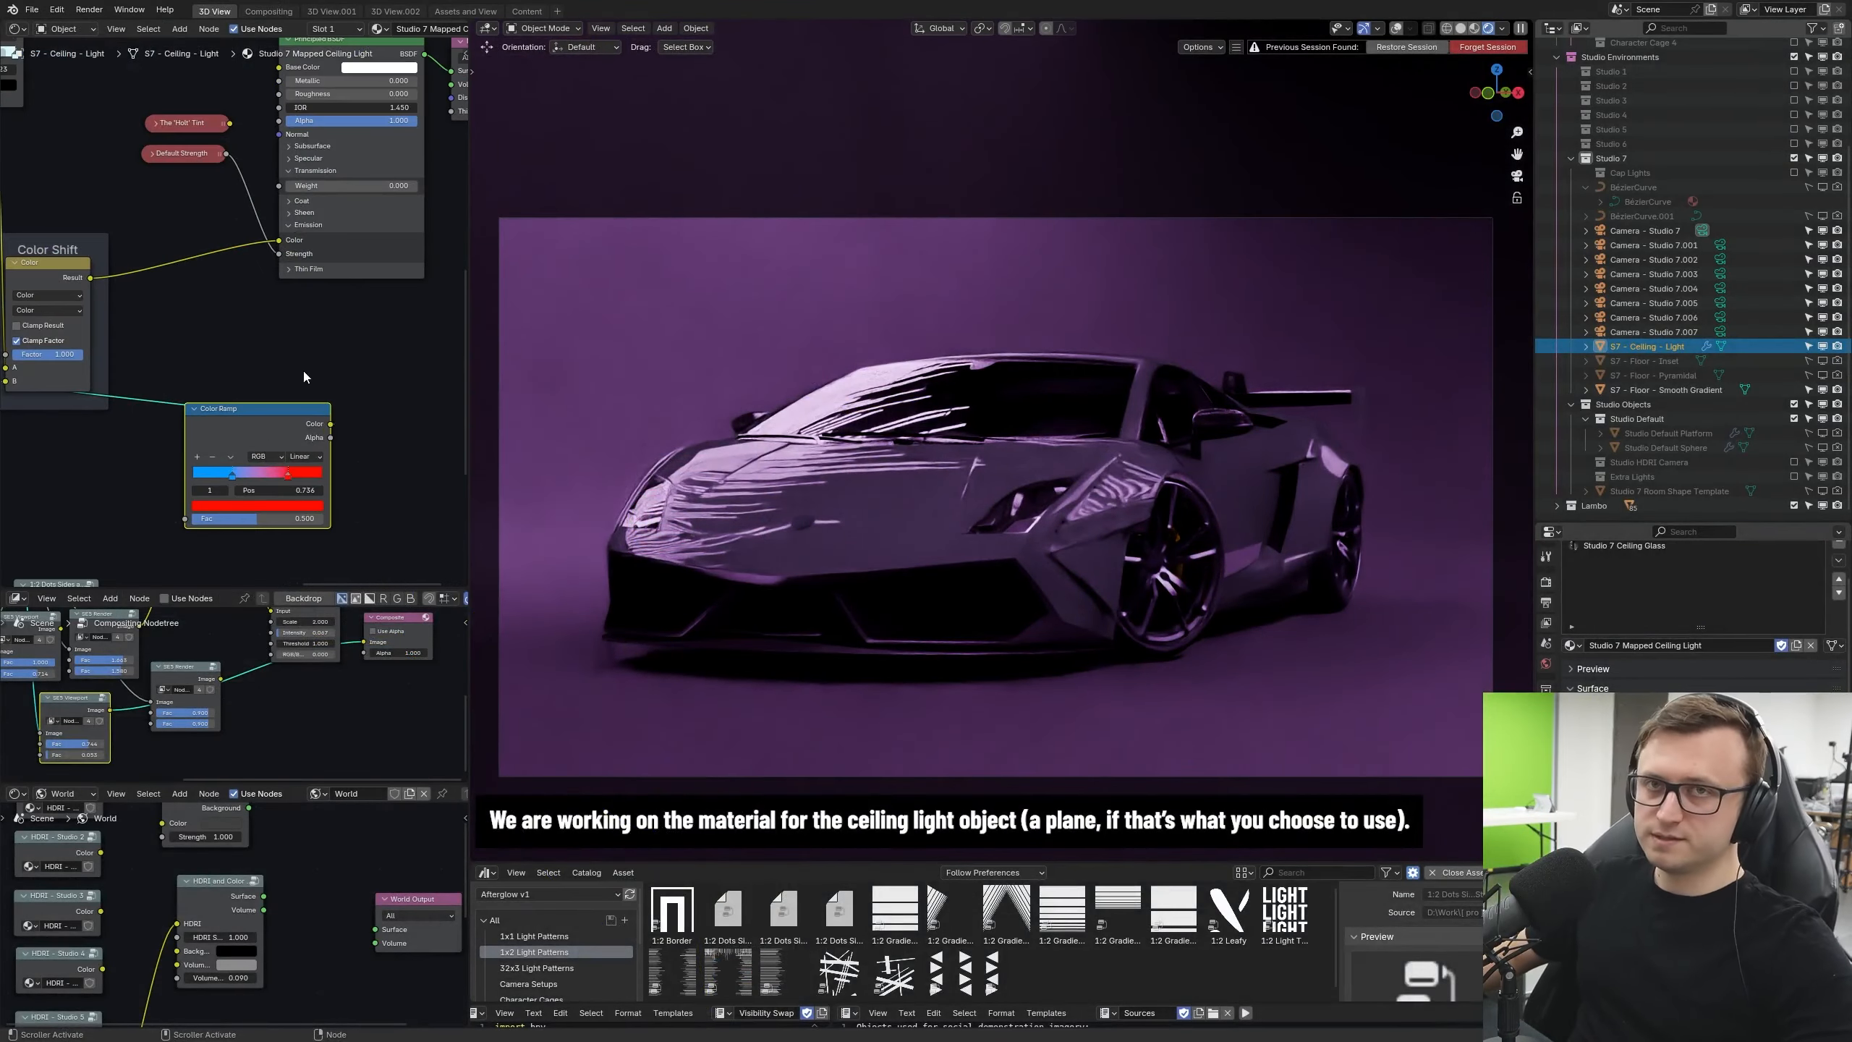
pyautogui.moveTo(307, 373); pyautogui.dragTo(181, 340, button='middle')
pyautogui.hotkey('shift', 'a')
pyautogui.write('texture co')
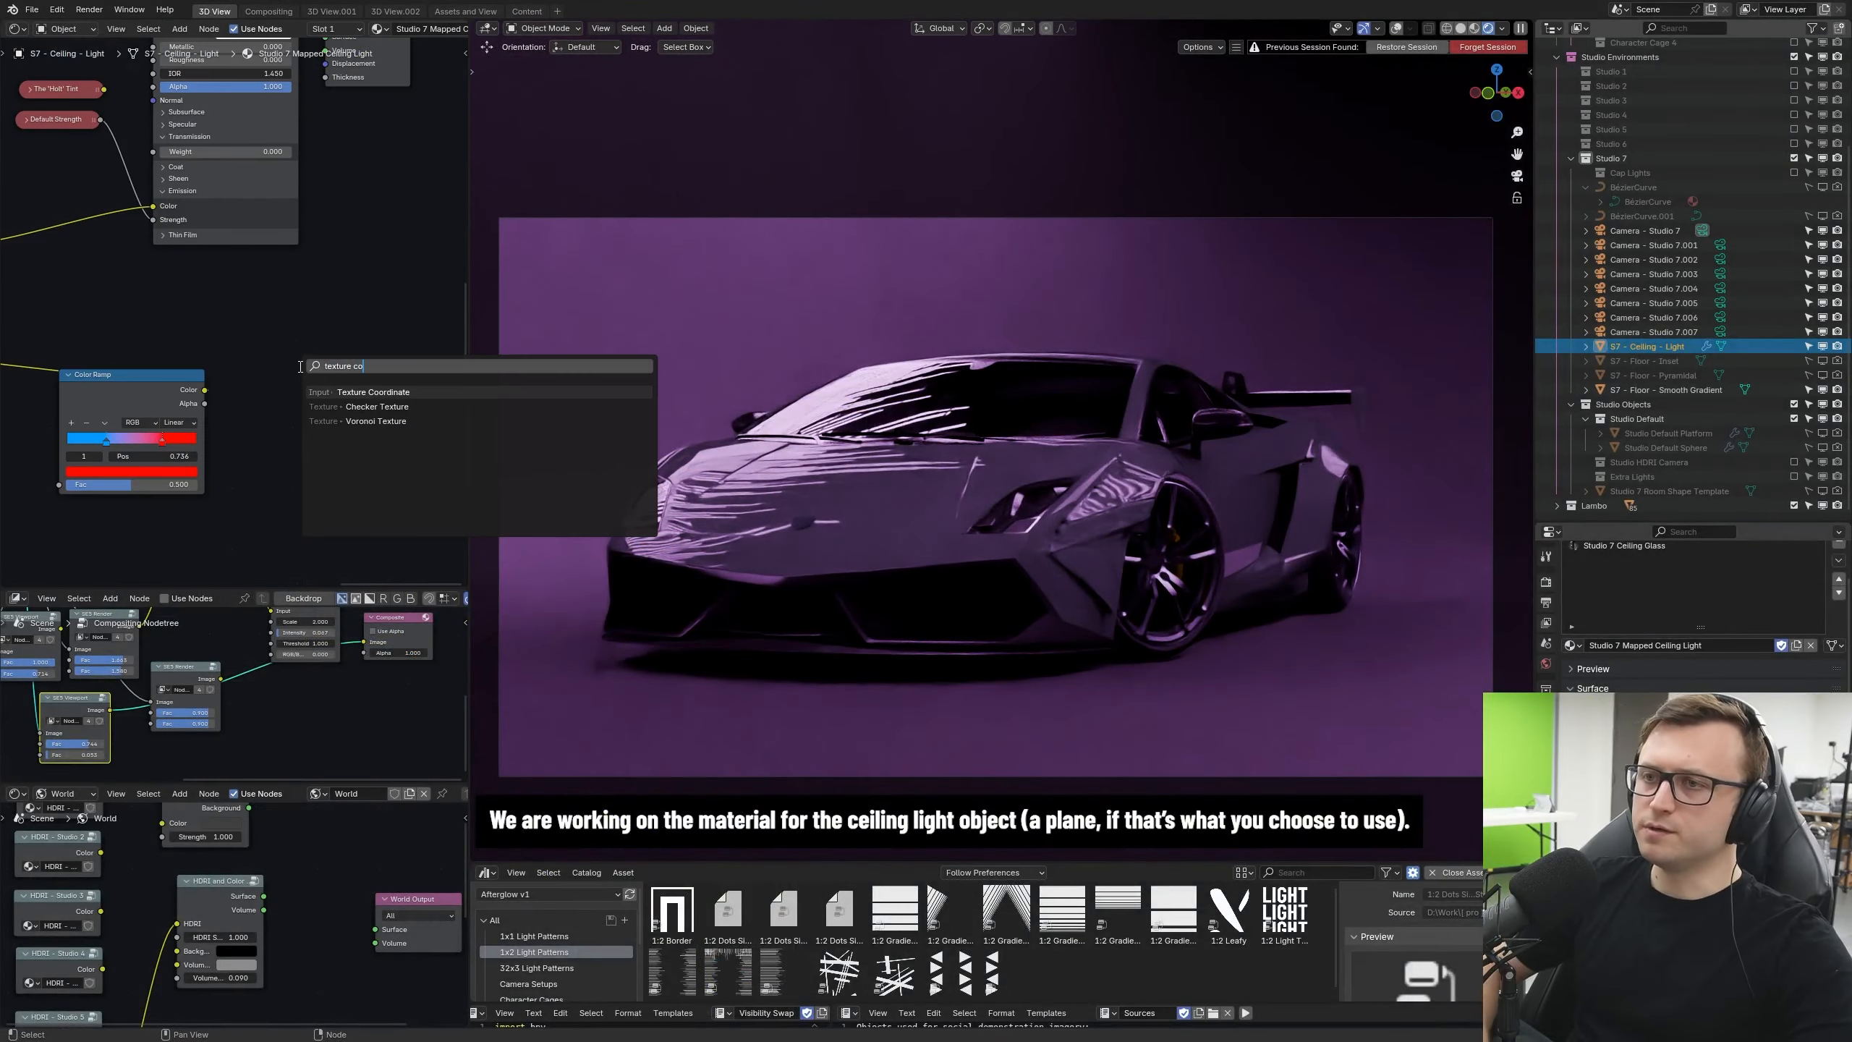
pyautogui.press('Return')
pyautogui.moveTo(179, 317); pyautogui.dragTo(330, 257)
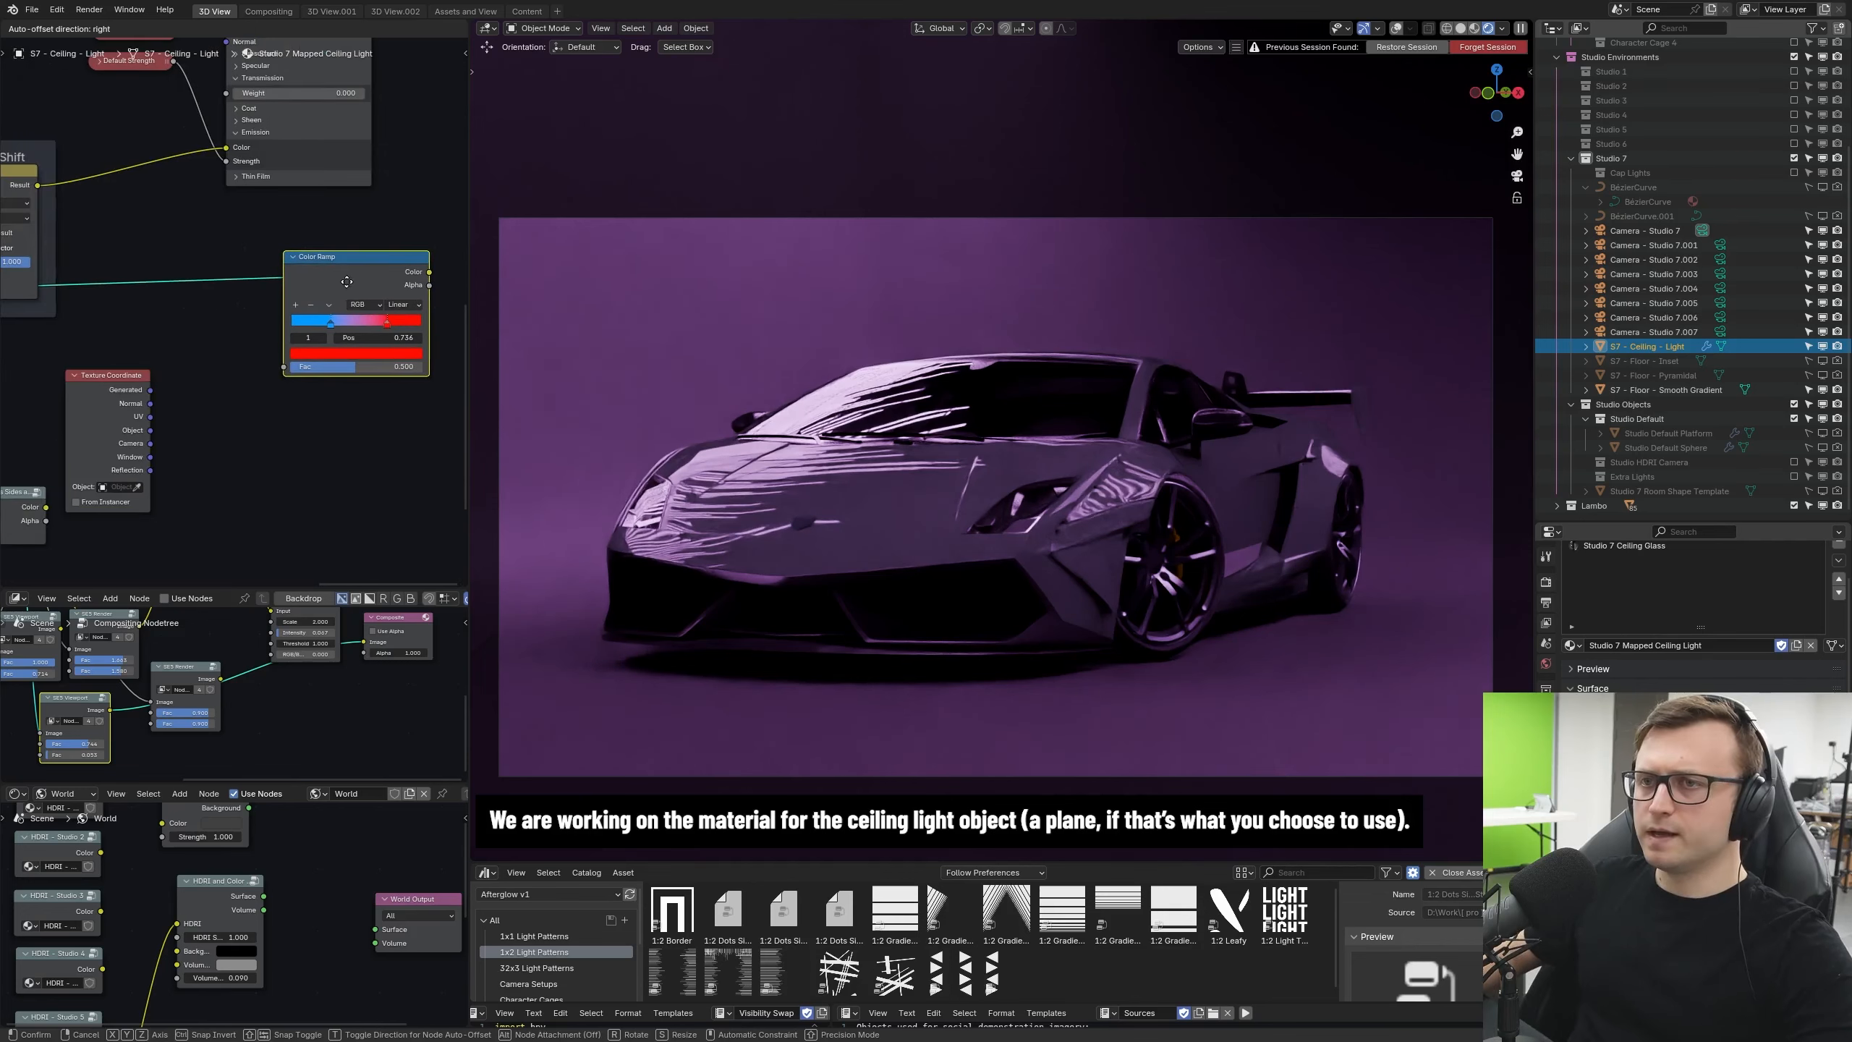
pyautogui.moveTo(124, 377)
pyautogui.mouseDown()
pyautogui.moveTo(142, 361)
pyautogui.moveTo(148, 396)
pyautogui.mouseUp()
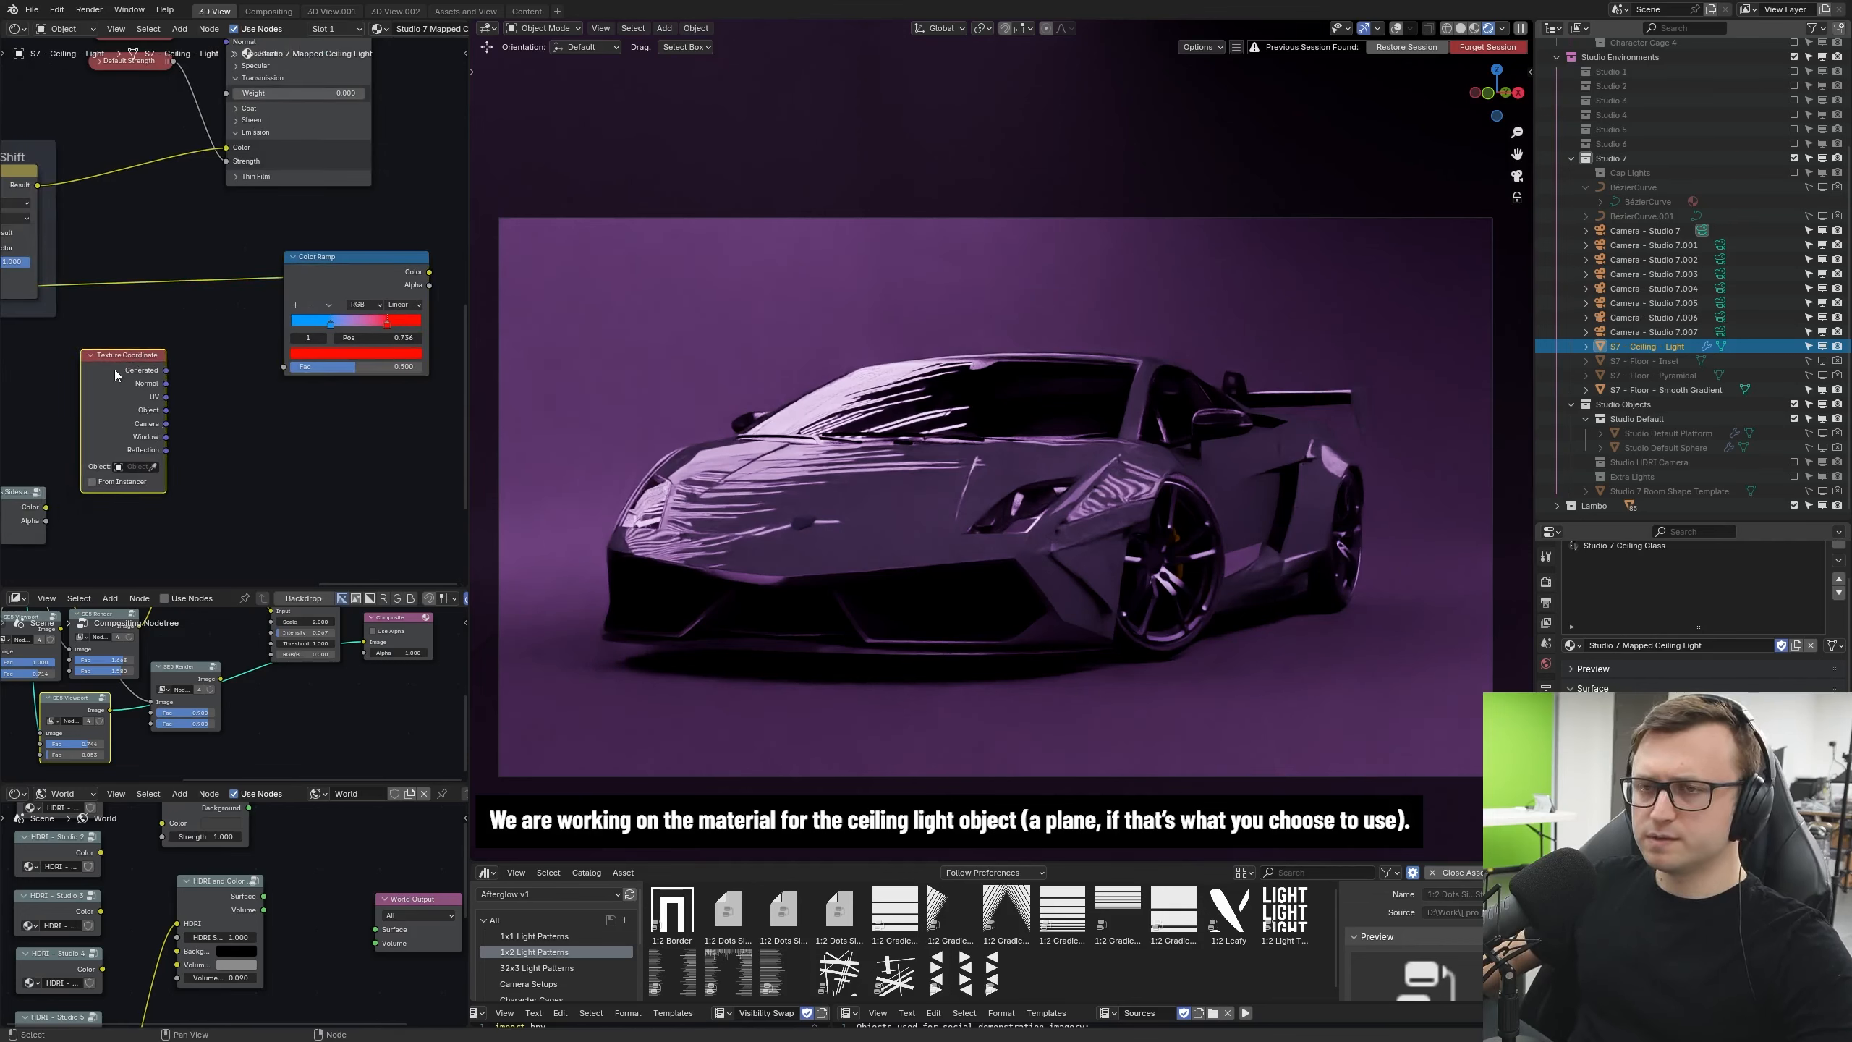
# Step: Add a Separate XYZ node and place it beside the Texture Coordinate node's outputs
pyautogui.hotkey('shift', 'a')
pyautogui.write('separa')
pyautogui.press('Return')
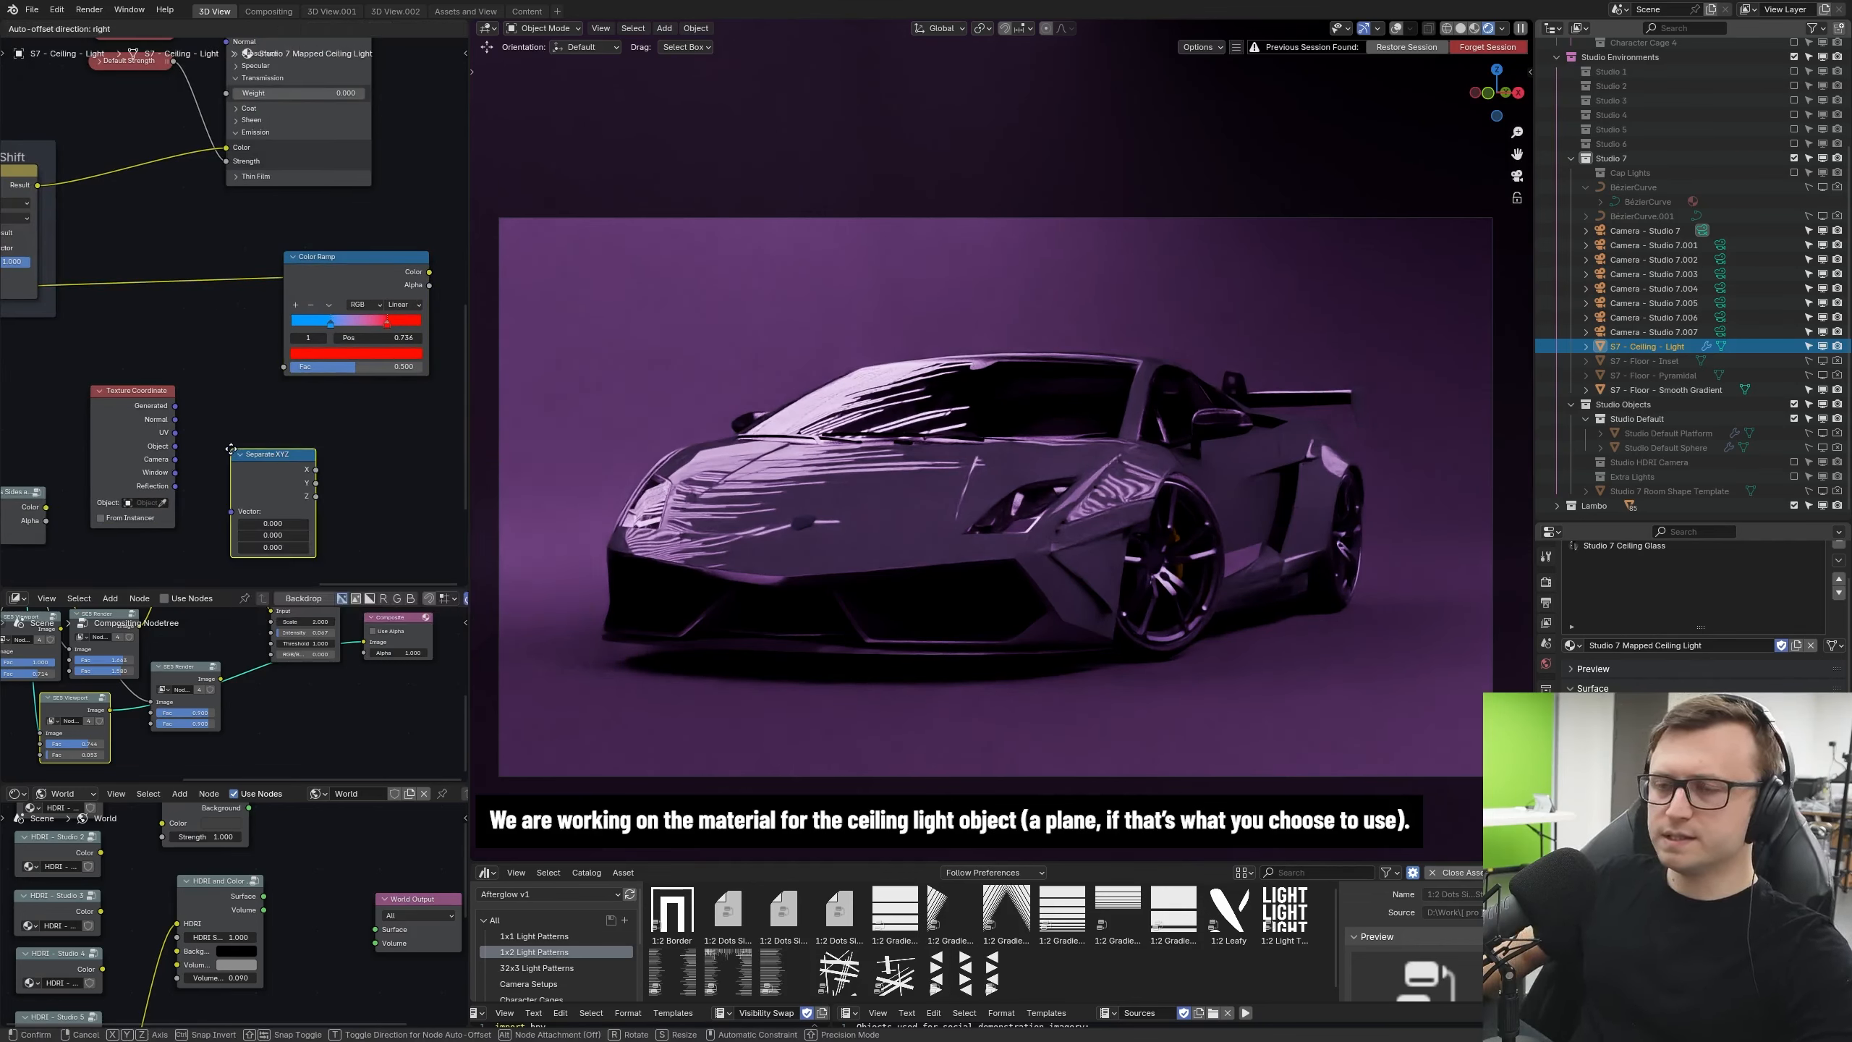
pyautogui.click(220, 432)
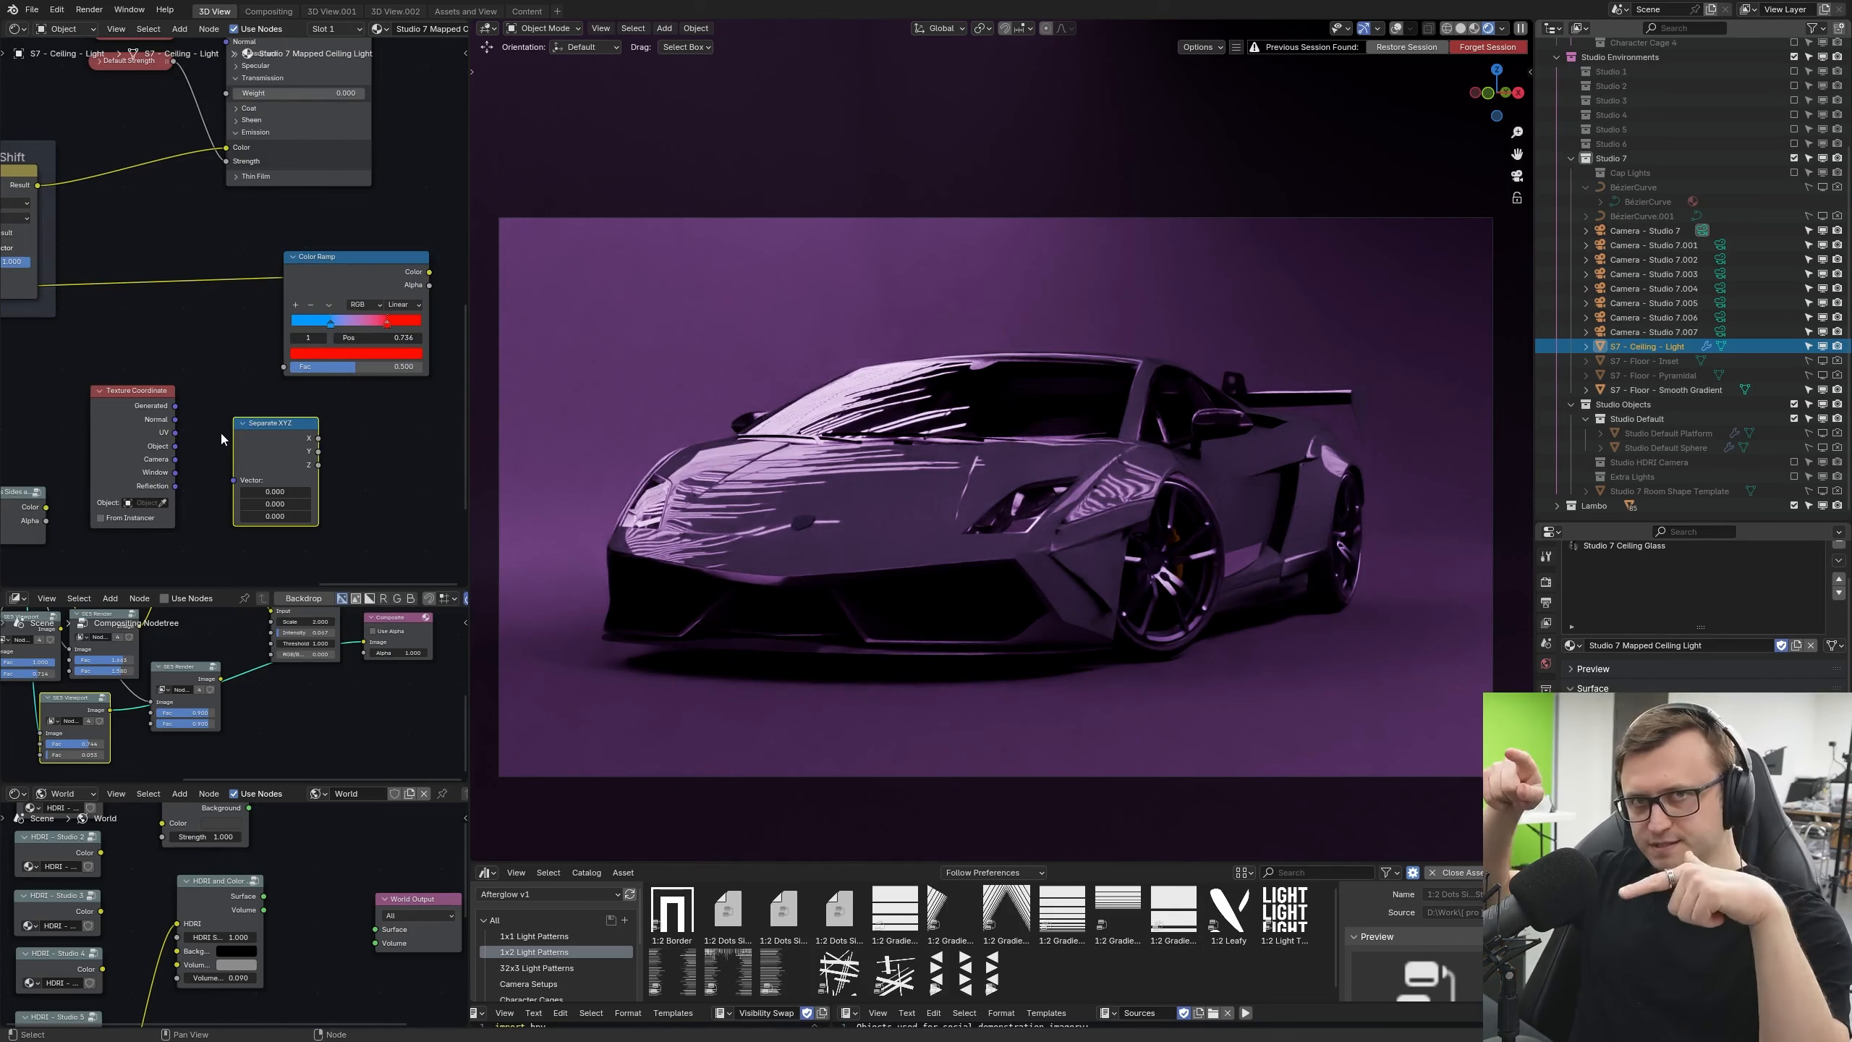
# Step: Connect the Texture Coordinate's Object output to Separate XYZ and feed the separated axis into the Color Ramp's Fac input
pyautogui.moveTo(176, 446)
pyautogui.mouseDown()
pyautogui.moveTo(234, 480)
pyautogui.moveTo(214, 465)
pyautogui.moveTo(315, 462)
pyautogui.moveTo(312, 437)
pyautogui.moveTo(288, 448)
pyautogui.mouseUp()
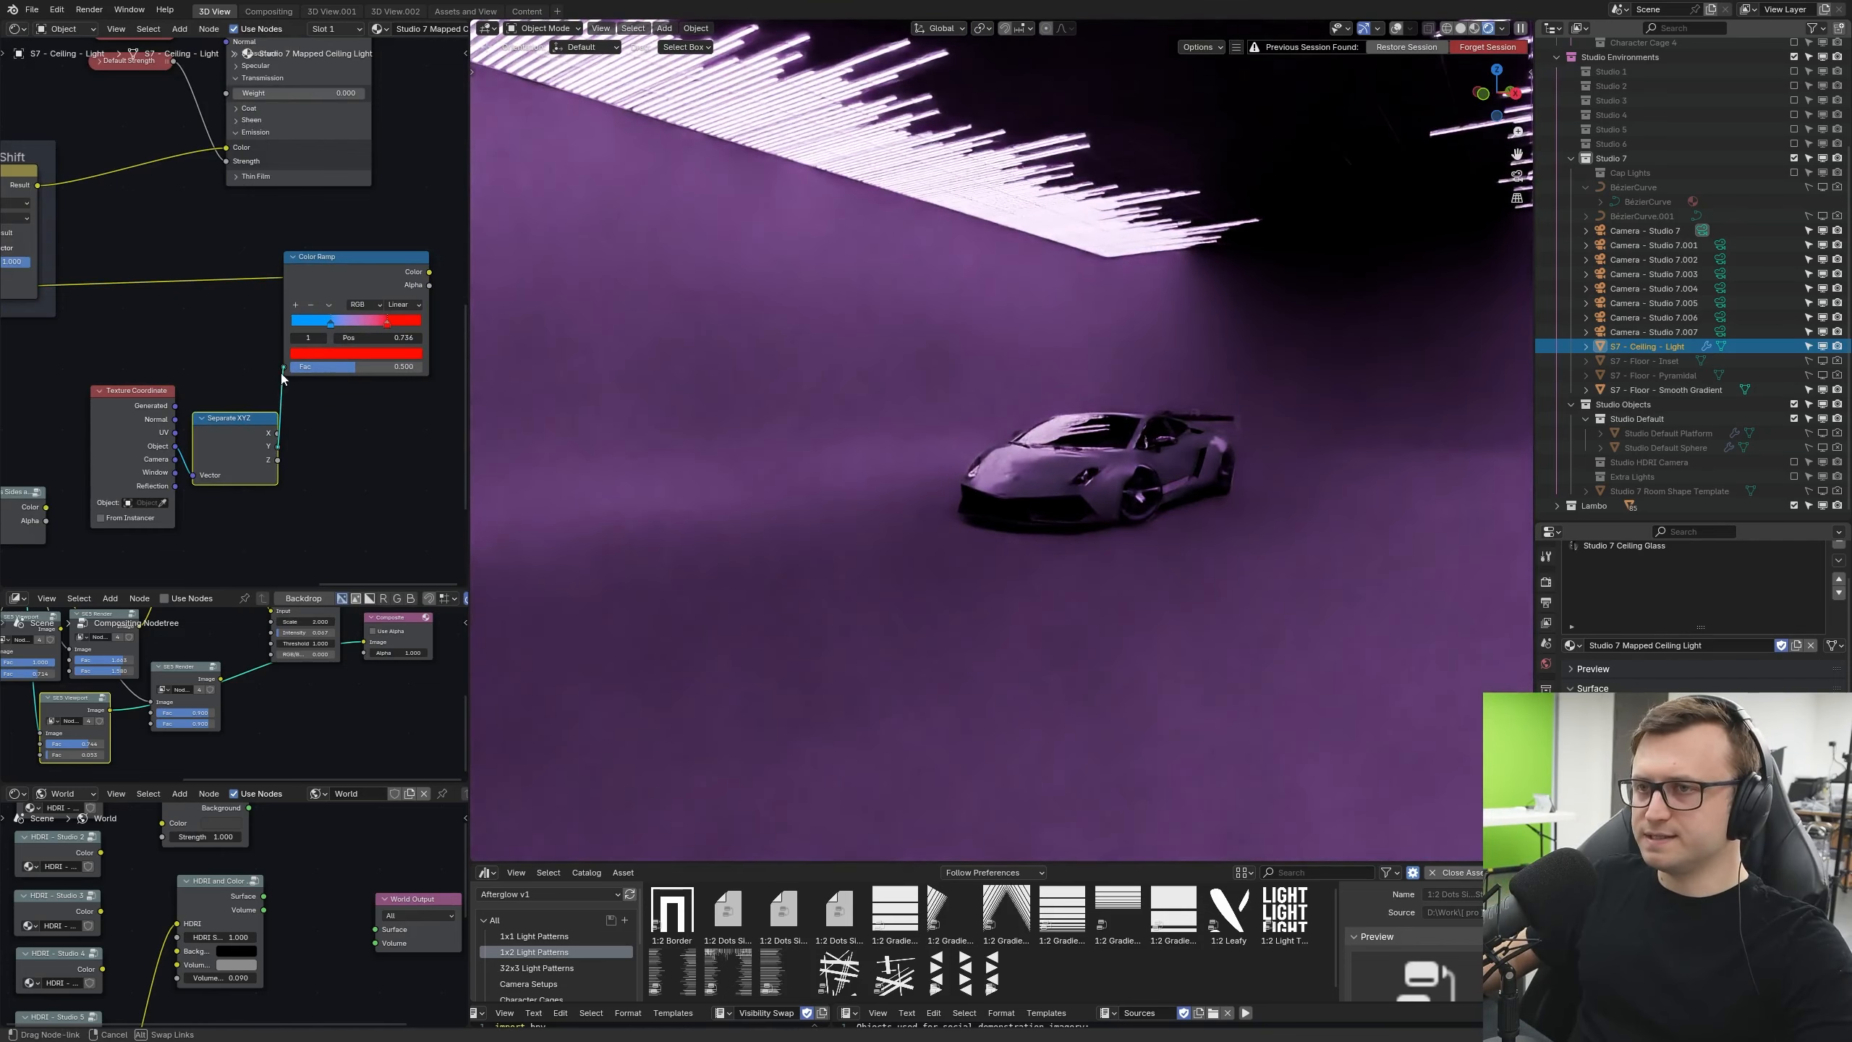
pyautogui.moveTo(281, 373); pyautogui.dragTo(285, 369)
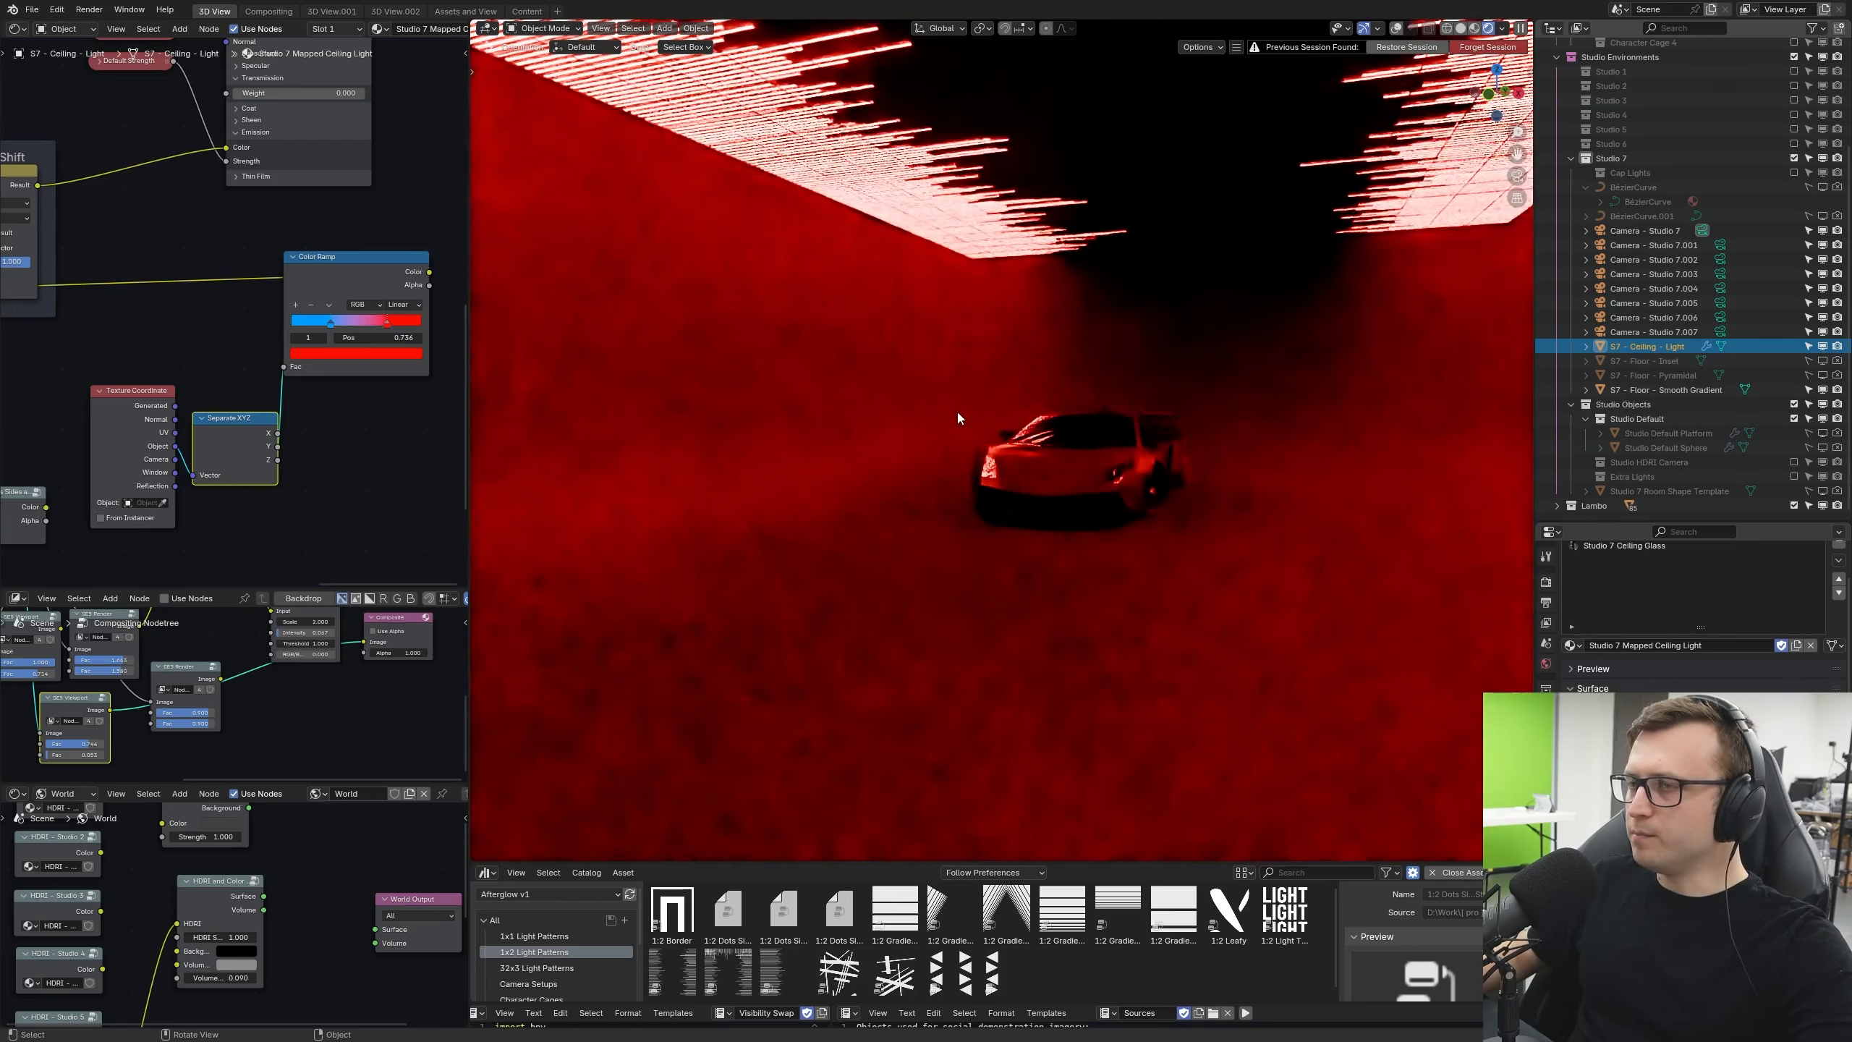
pyautogui.moveTo(957, 417); pyautogui.dragTo(784, 331, button='middle')
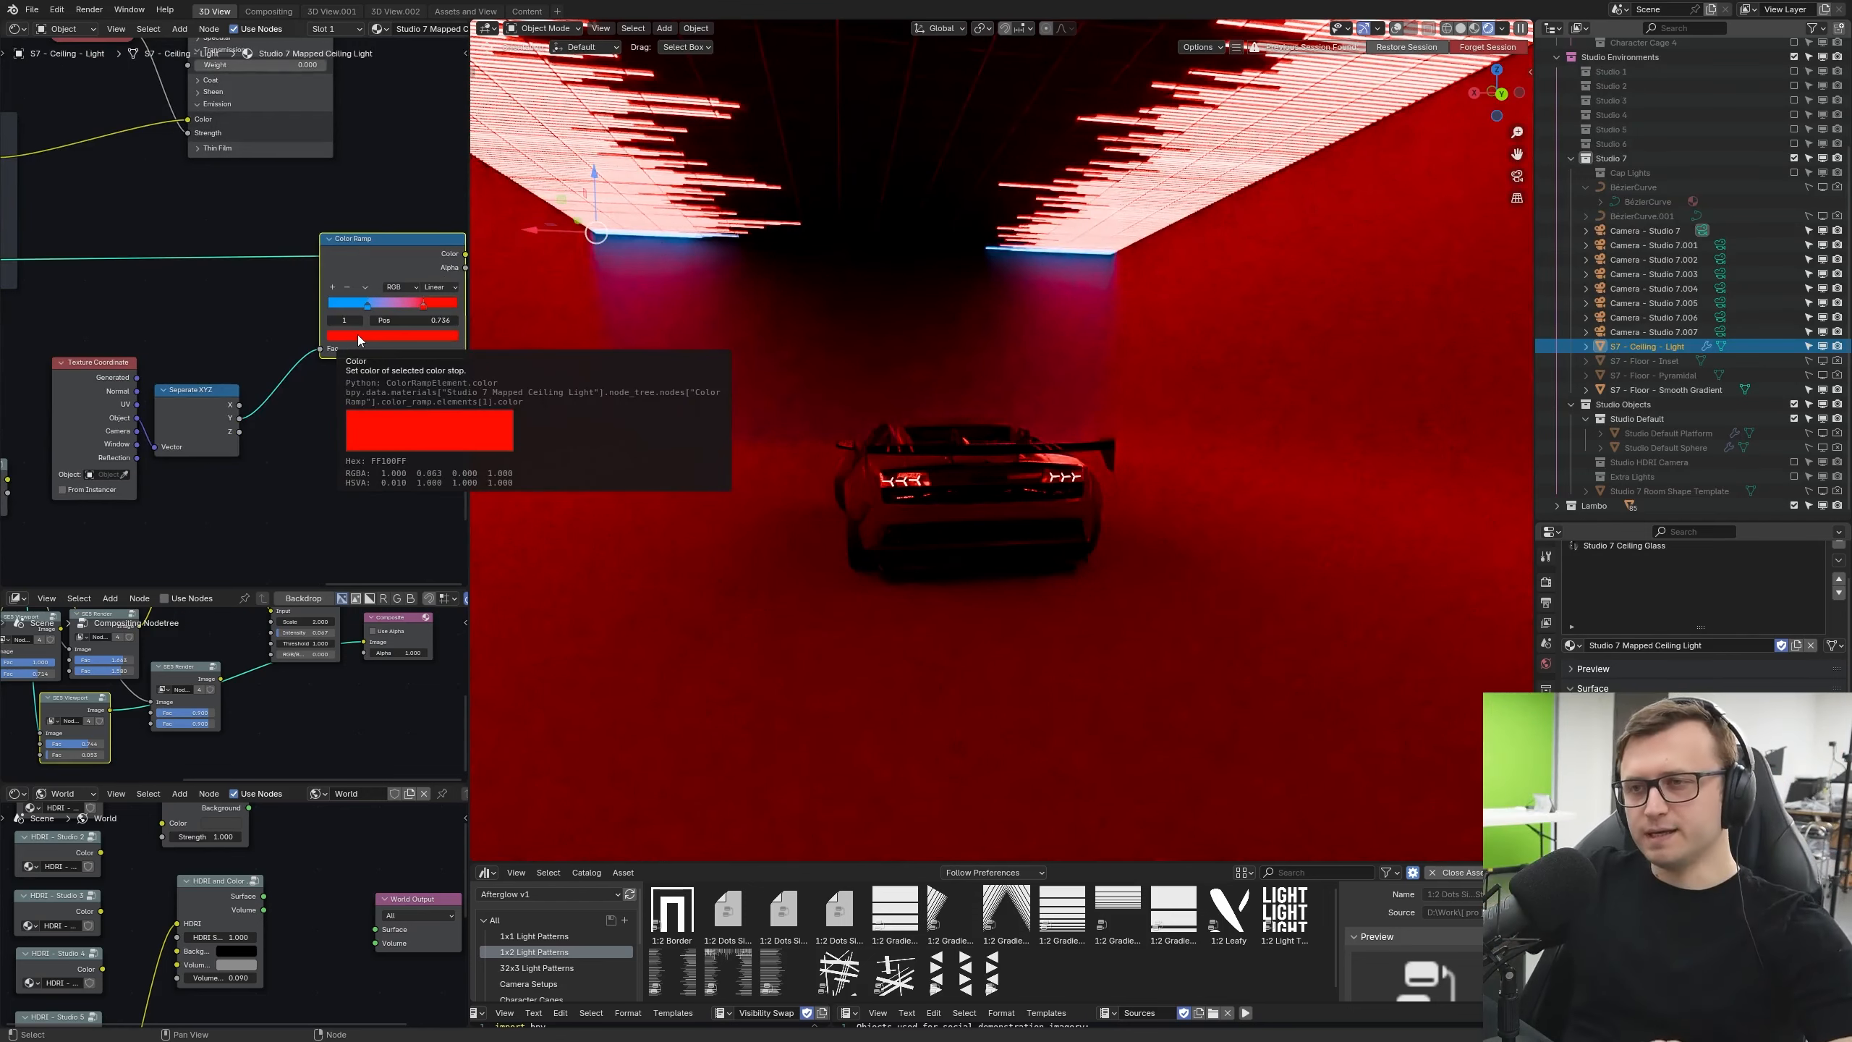
# Step: Insert a math node set to Divide between the Separate XYZ node and the Color Ramp
pyautogui.click(287, 396)
pyautogui.hotkey('shift', 'a')
pyautogui.click(315, 414)
pyautogui.write('divide')
pyautogui.press('Return')
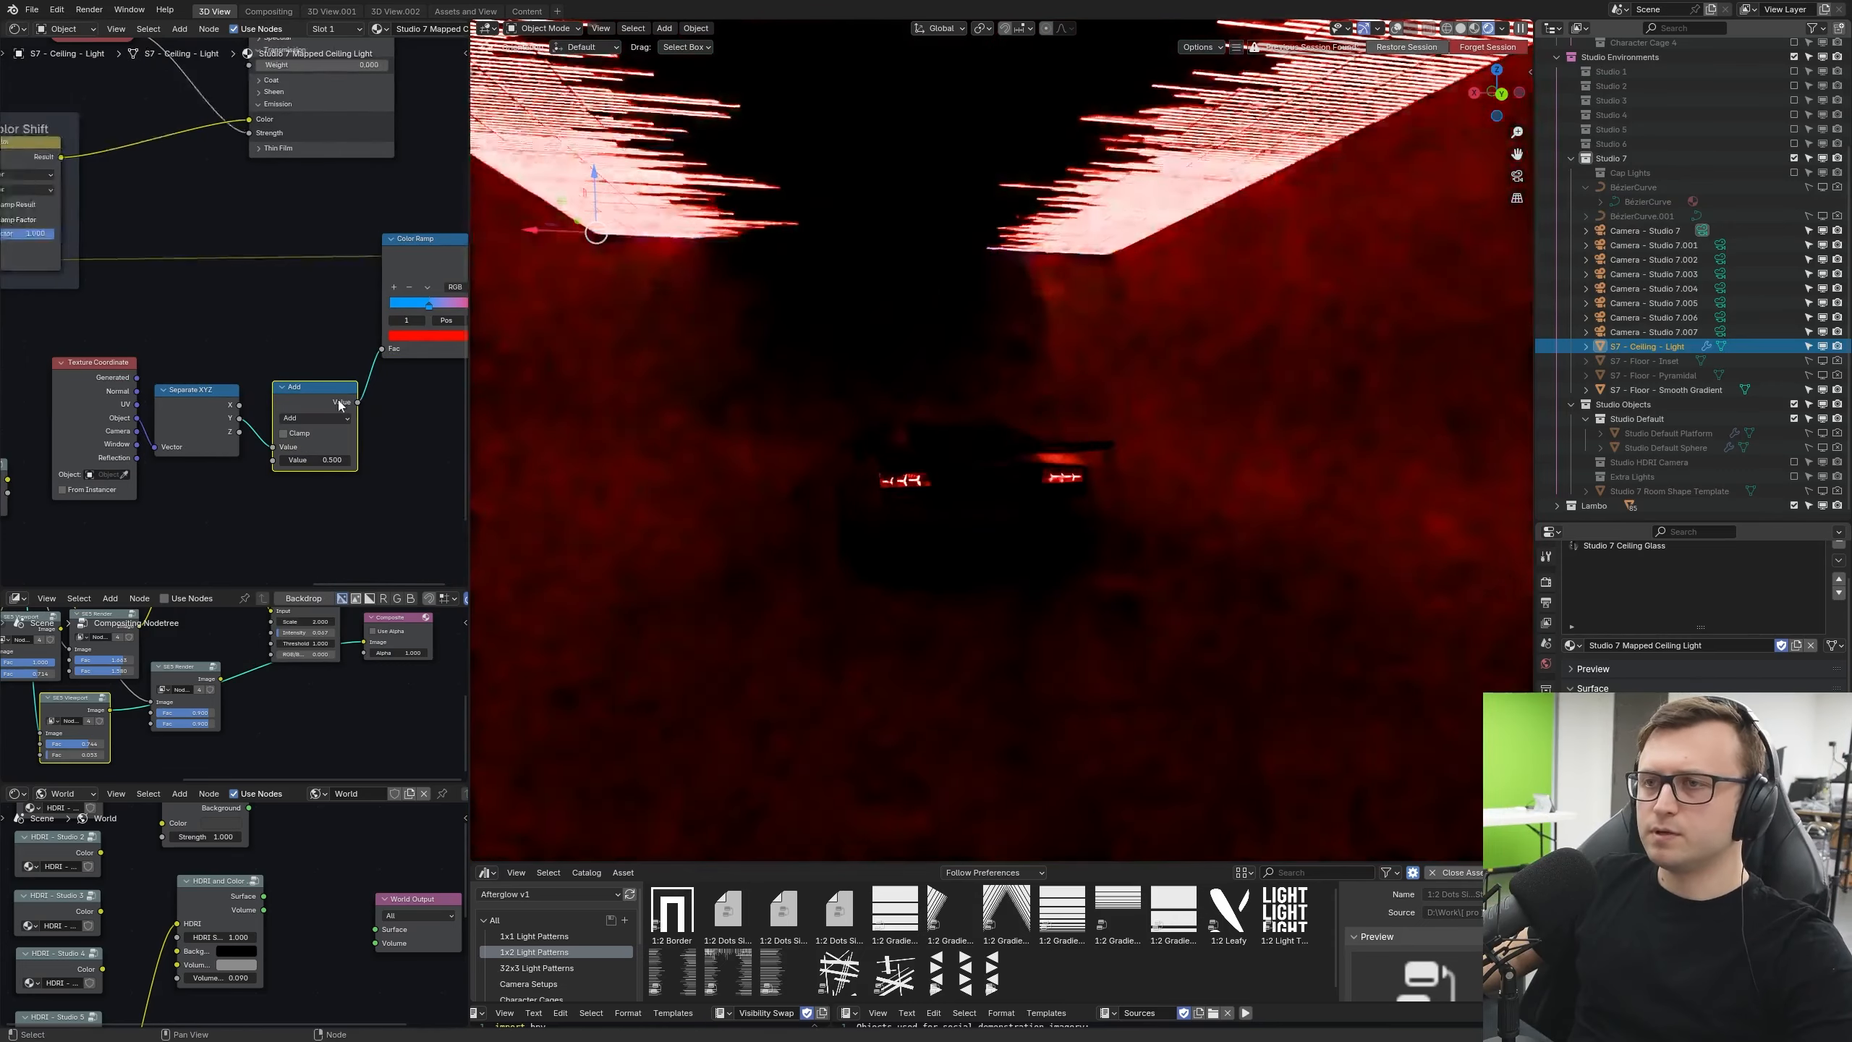
pyautogui.click(284, 424)
# Step: Raise the Divide node's value to 20.950 to stretch the gradient along the ceiling light
pyautogui.moveTo(291, 468); pyautogui.dragTo(386, 469)
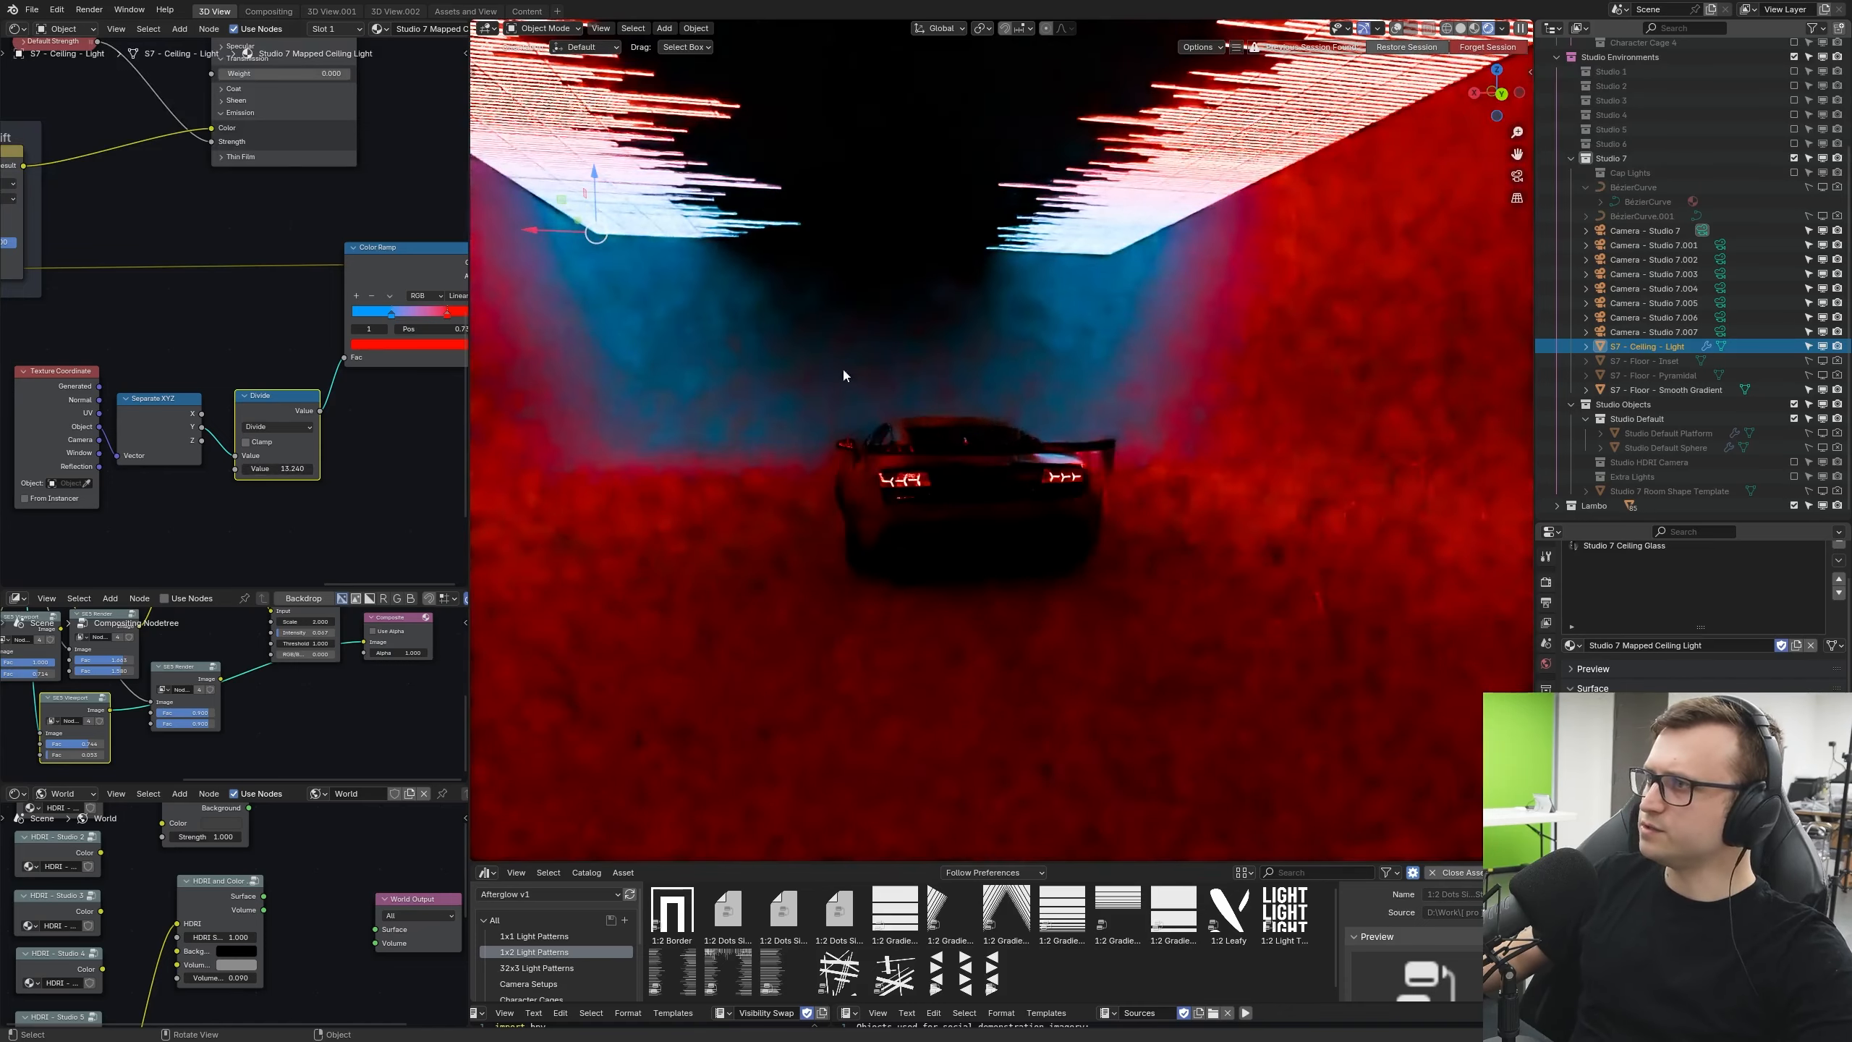
pyautogui.moveTo(846, 386); pyautogui.dragTo(1039, 381, button='middle')
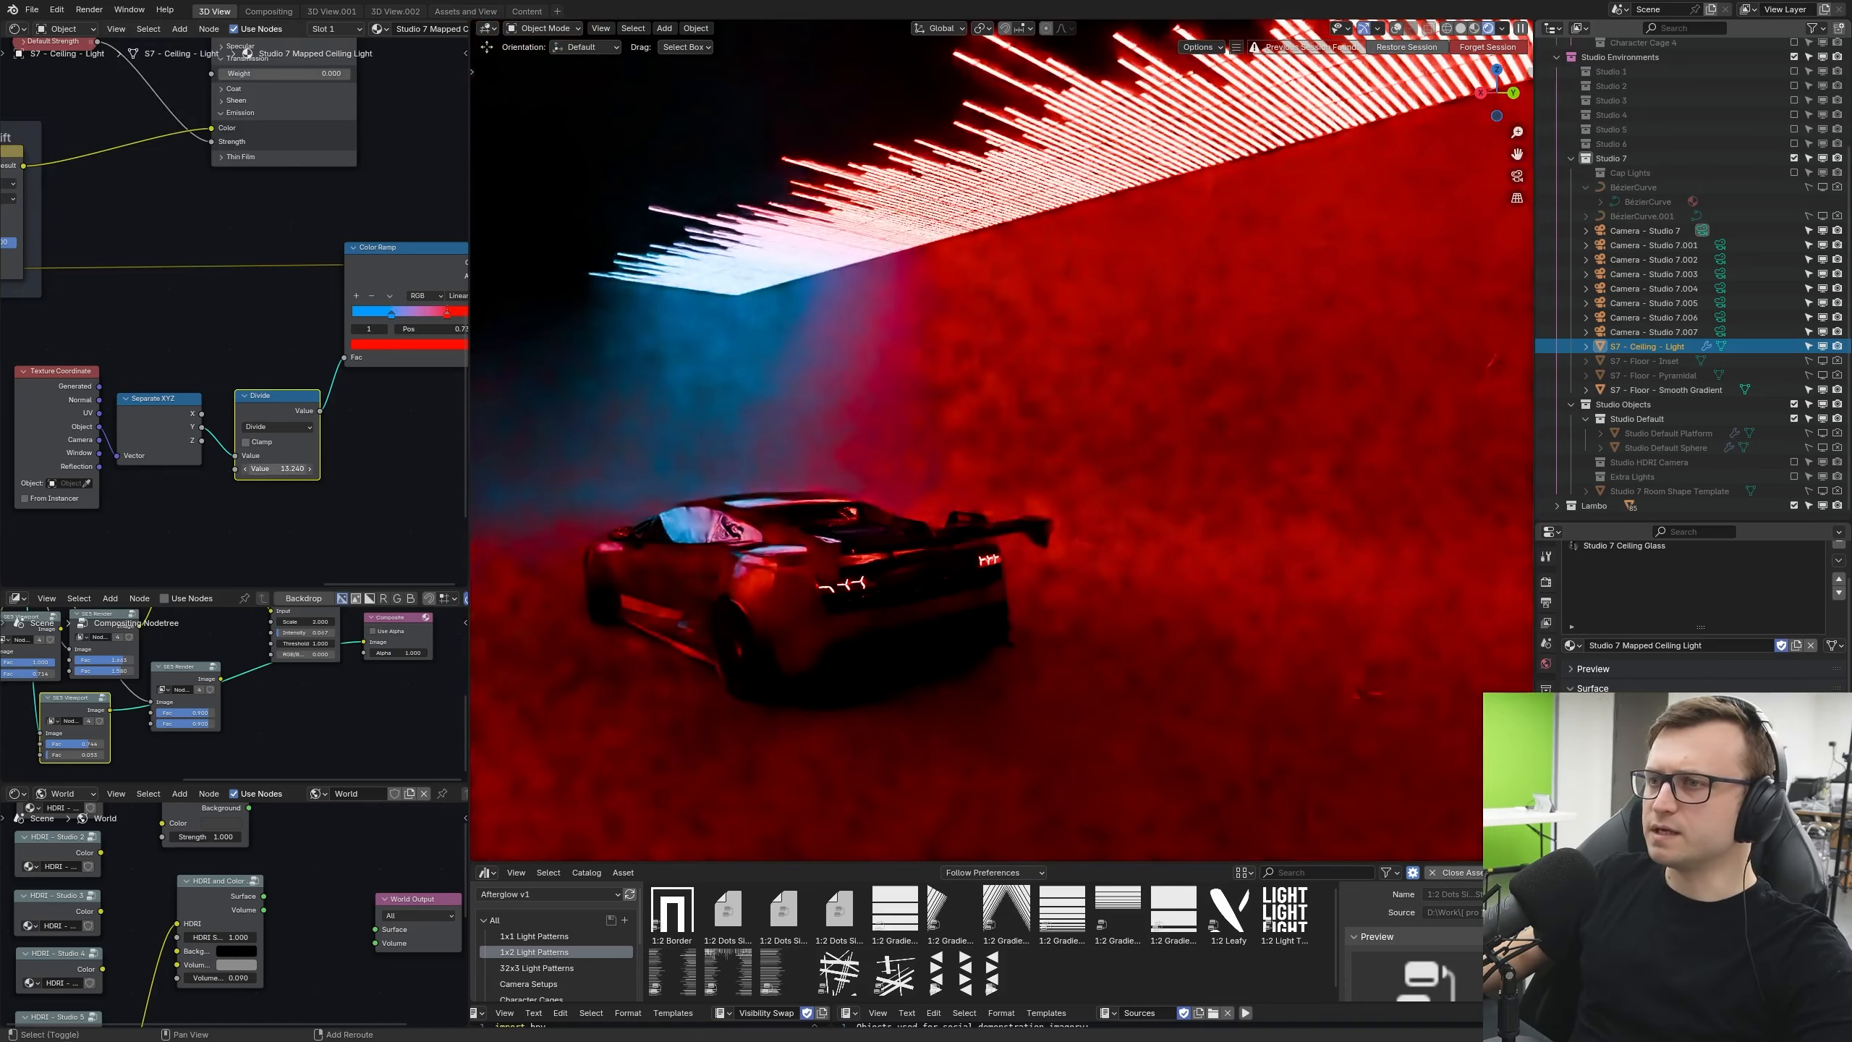
pyautogui.moveTo(292, 468); pyautogui.dragTo(347, 468)
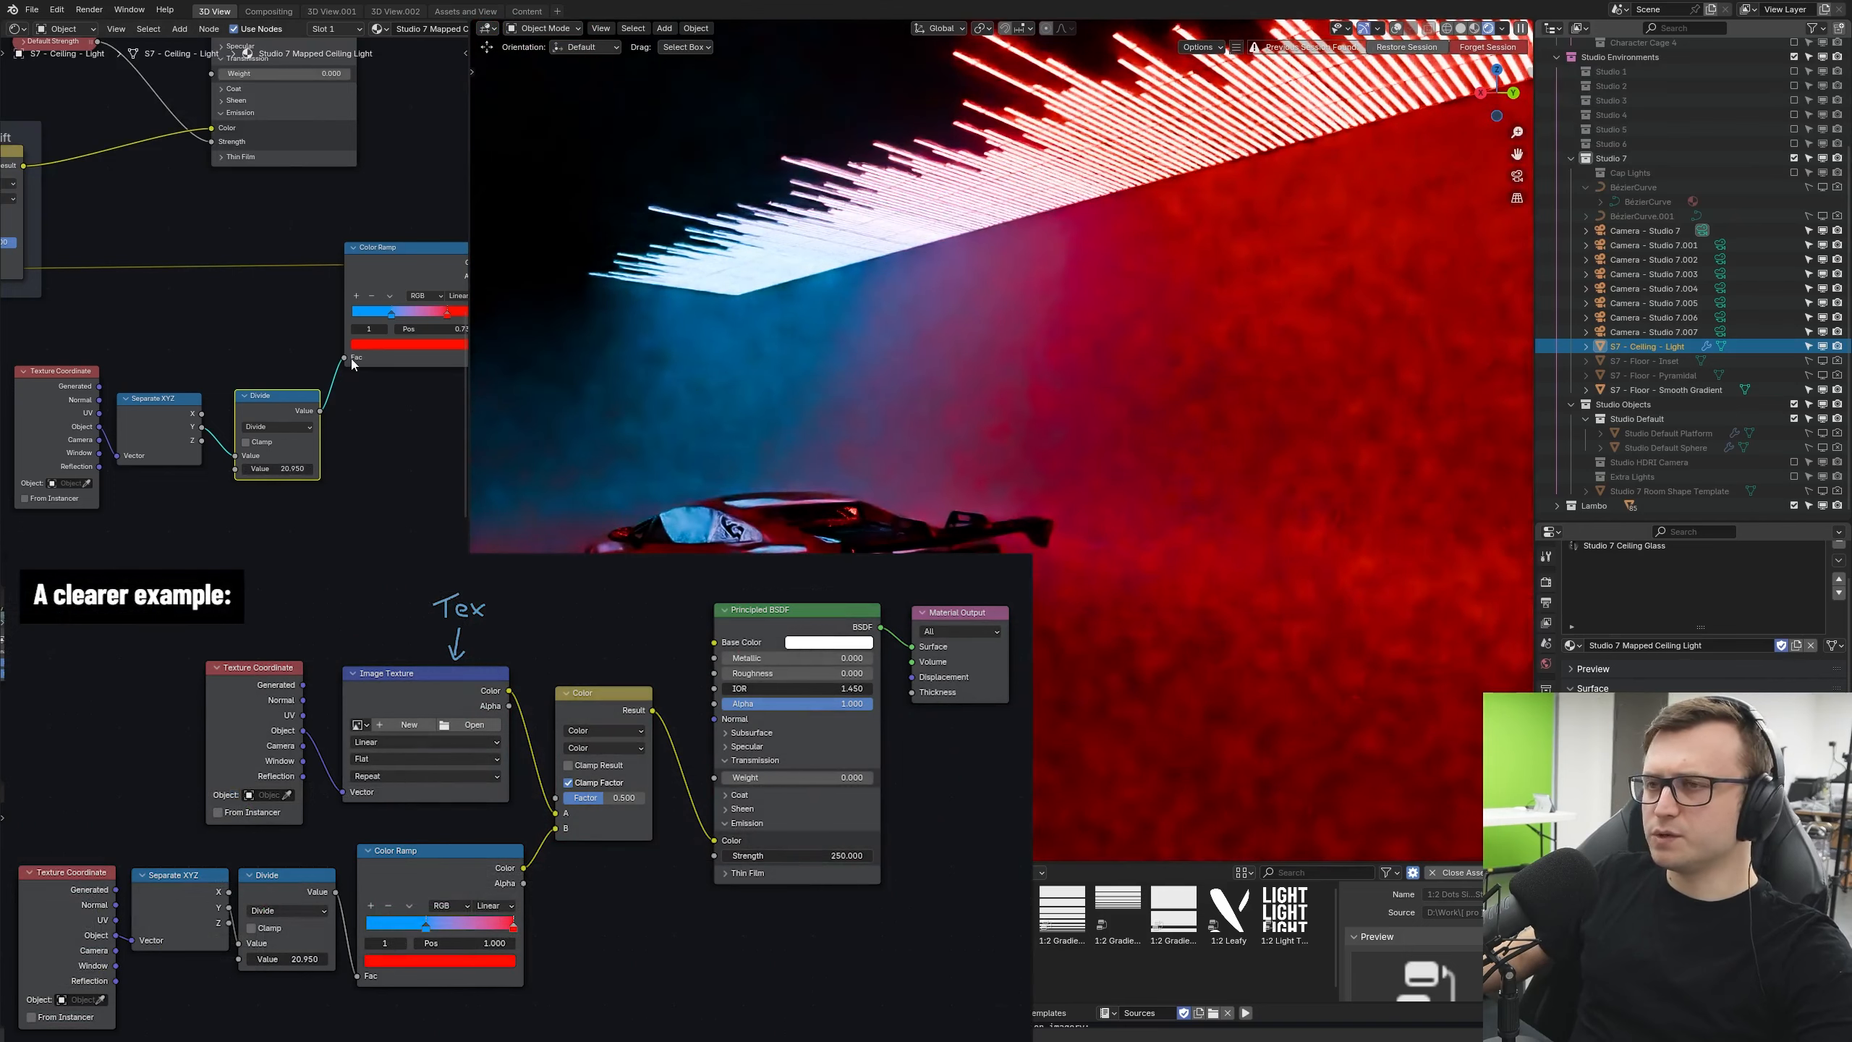
# Step: Spread the Color Ramp's stops to opposite ends of the ramp, placing the red stop at 1.000
pyautogui.moveTo(346, 389); pyautogui.dragTo(214, 389, button='middle')
pyautogui.moveTo(260, 315); pyautogui.dragTo(348, 318)
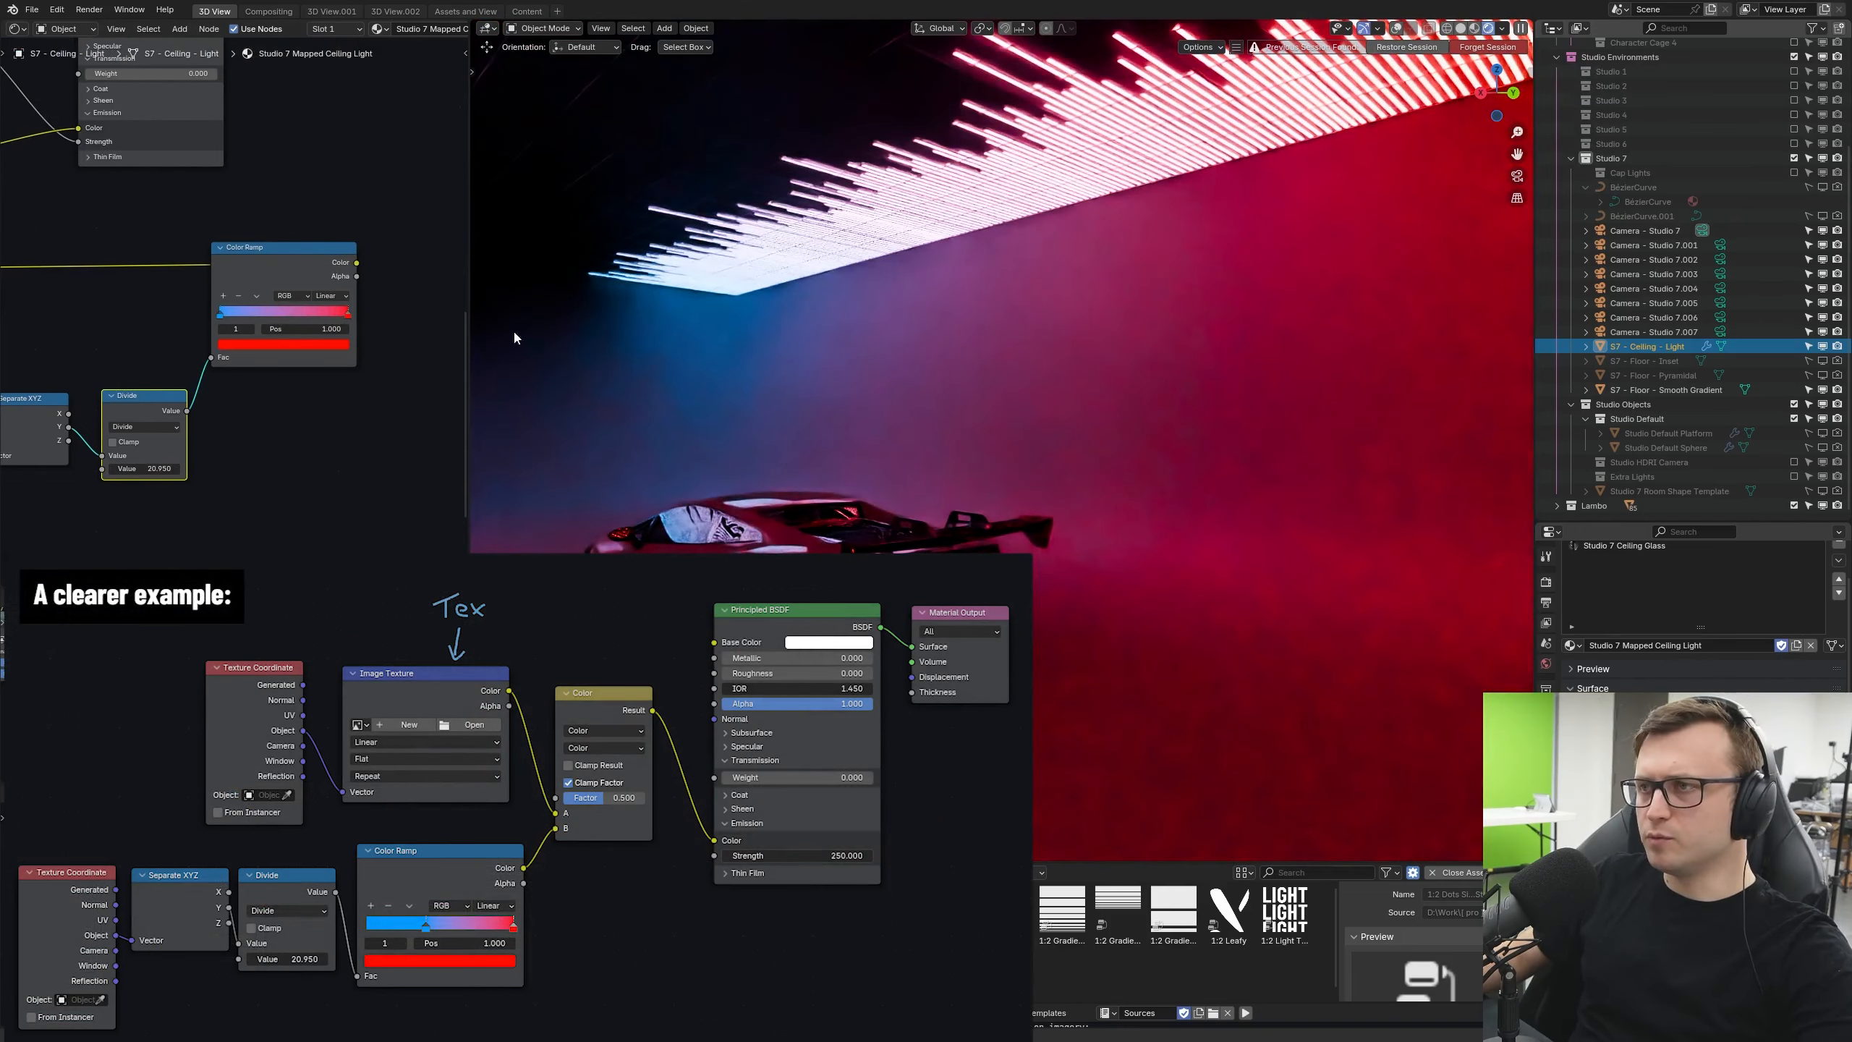
pyautogui.moveTo(823, 374); pyautogui.dragTo(1017, 381, button='middle')
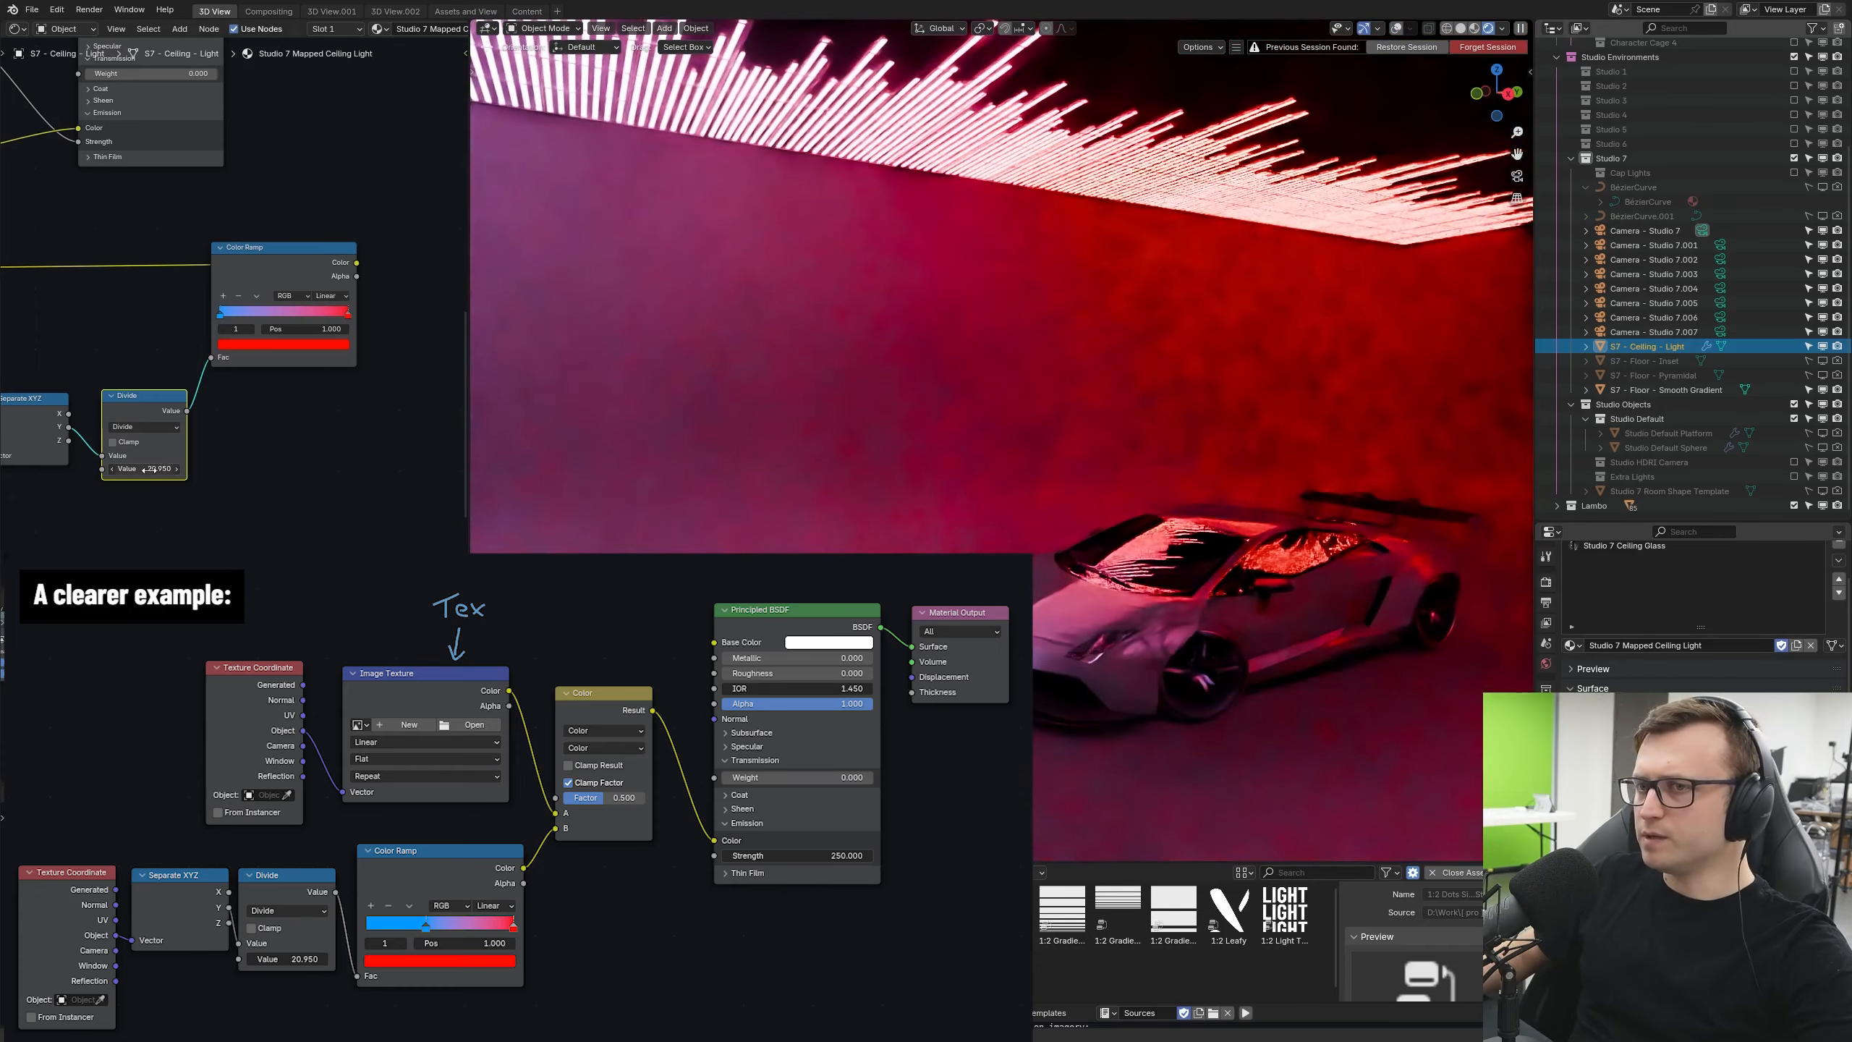
# Step: Raise the Divide node's value to about 31 to widen the blue-to-red transition across the ceiling
pyautogui.moveTo(146, 468); pyautogui.dragTo(249, 468)
pyautogui.moveTo(144, 468); pyautogui.dragTo(136, 468)
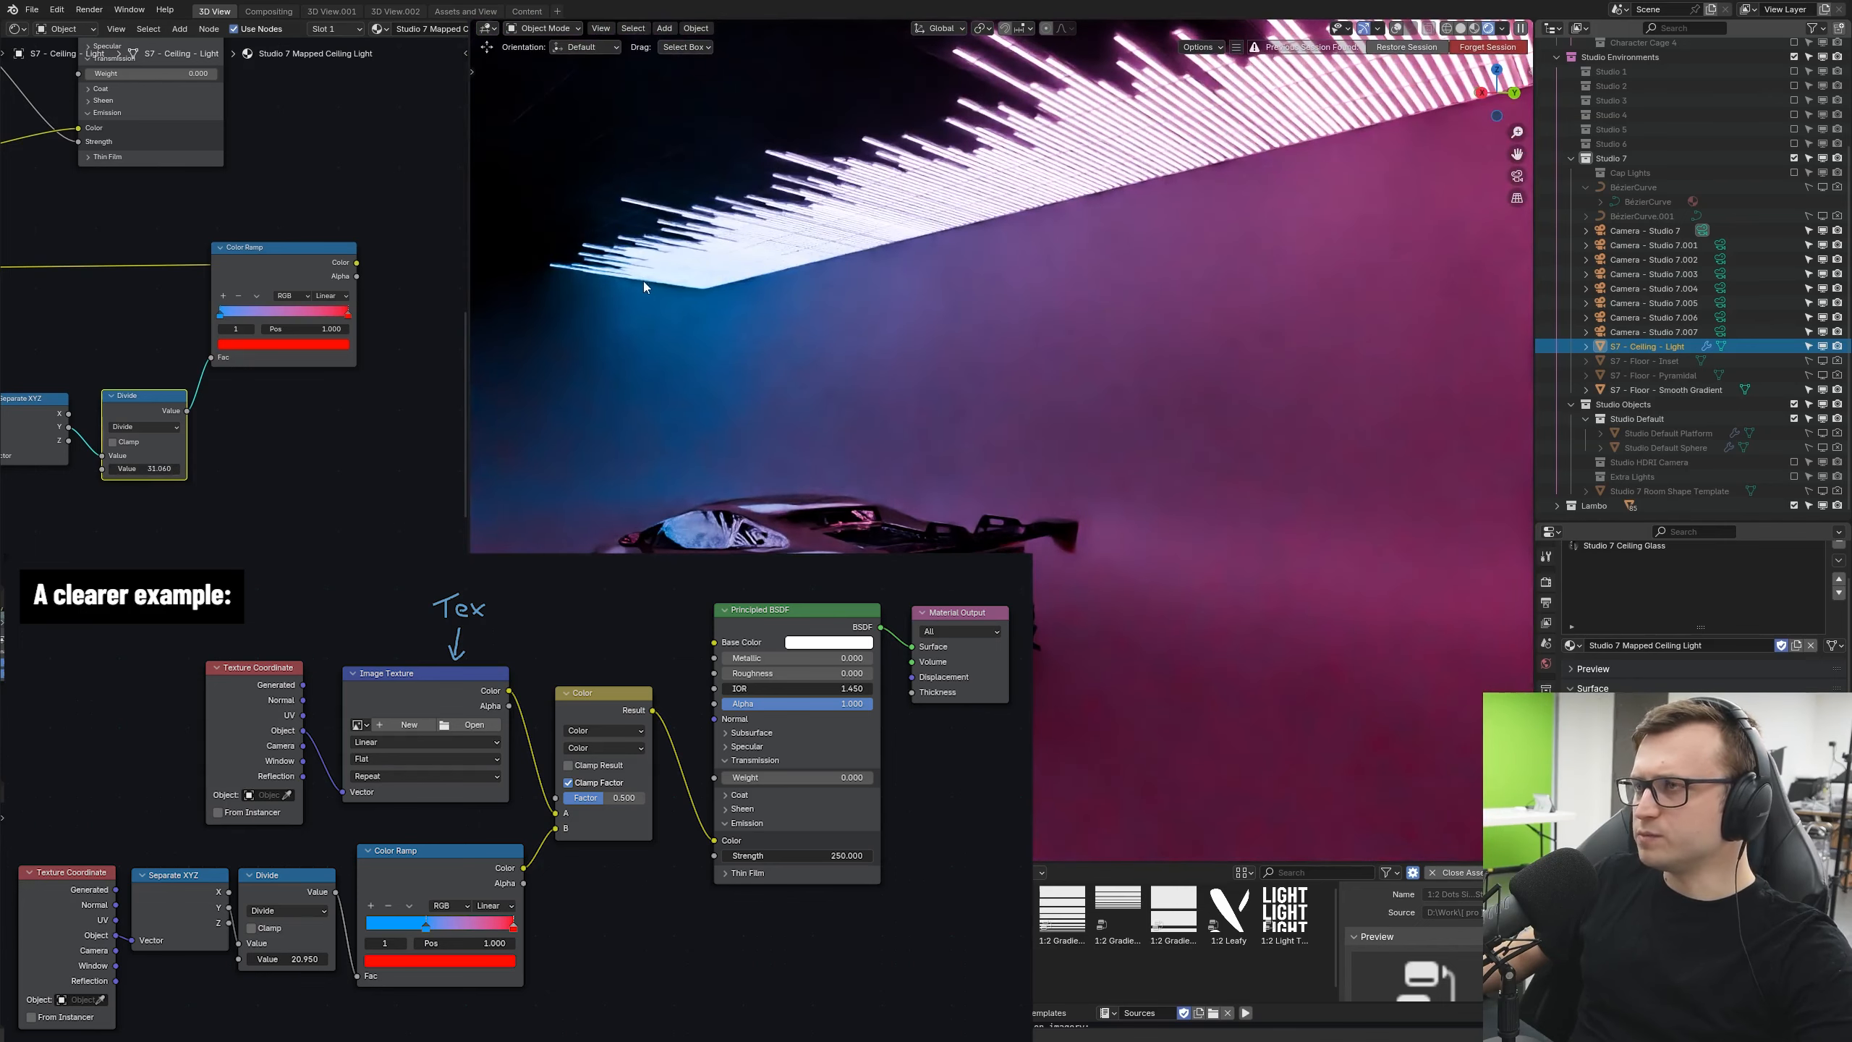
pyautogui.moveTo(643, 281); pyautogui.dragTo(1315, 266, button='middle')
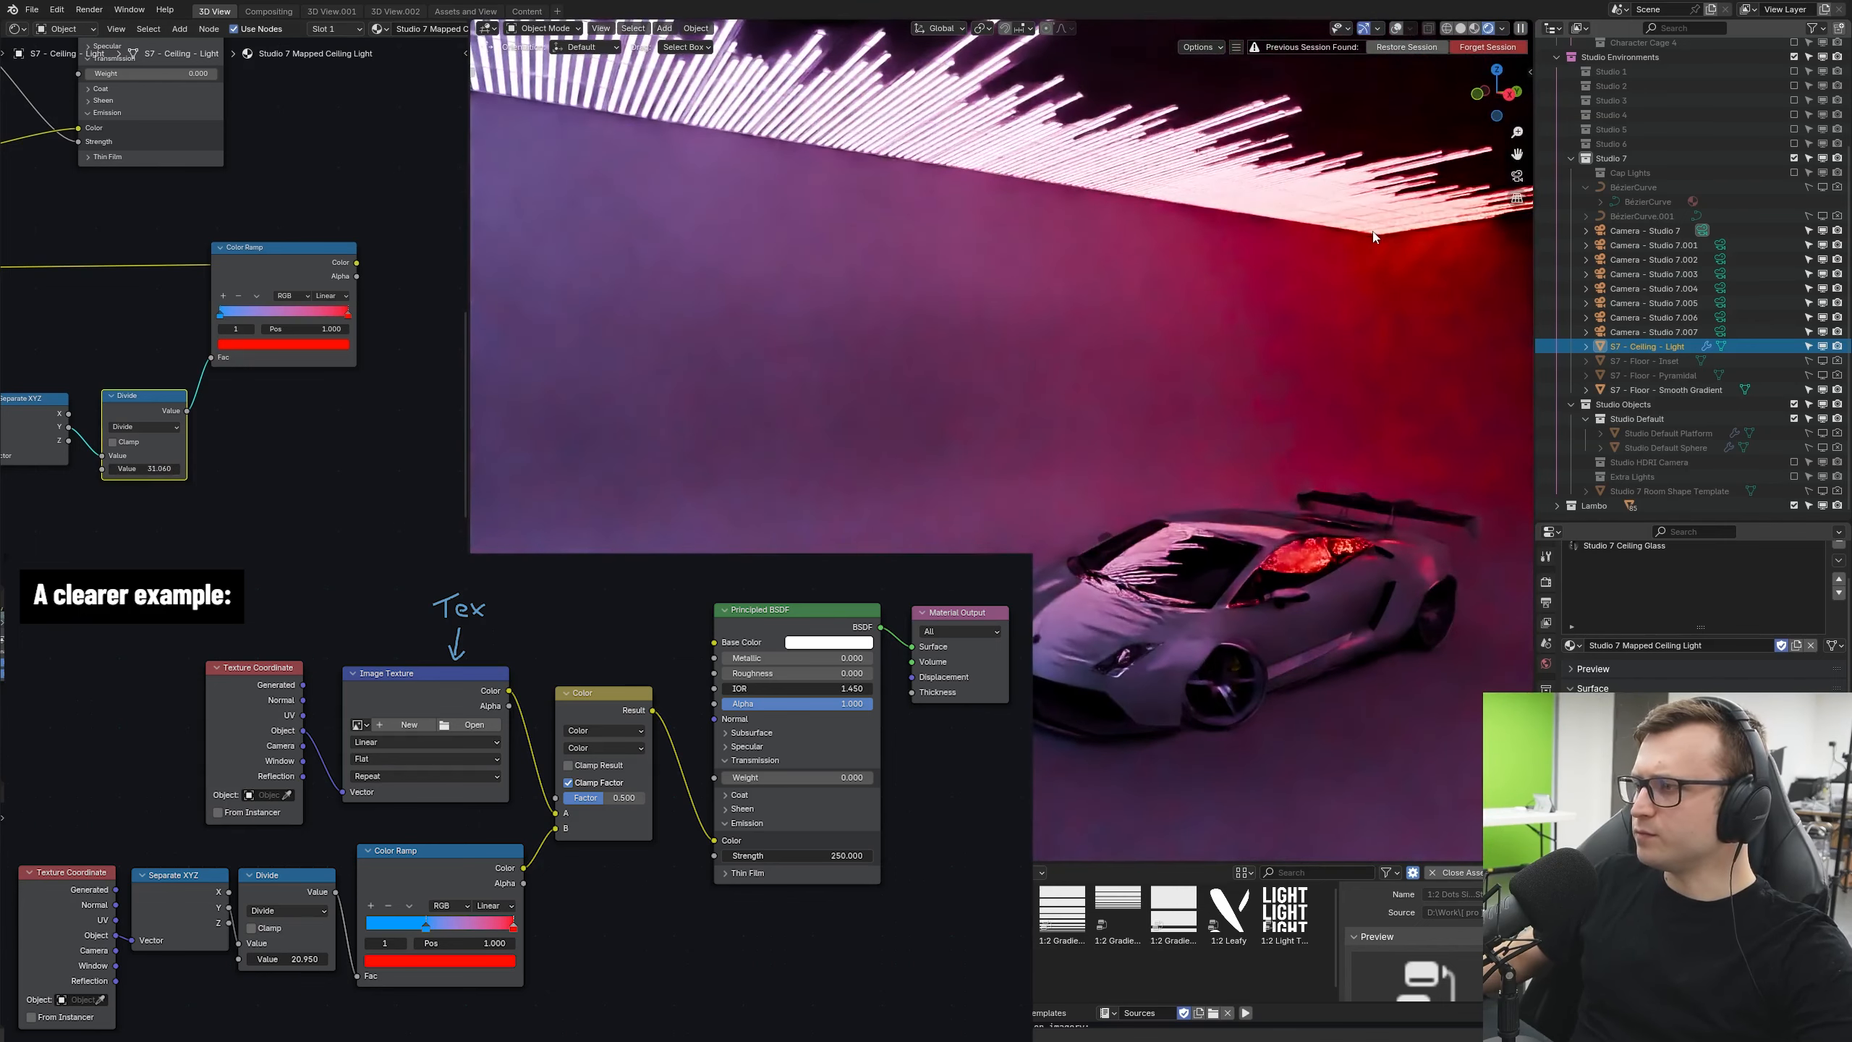
# Step: Slide the Color Ramp's blue stop inward while viewing the car through the active camera
pyautogui.press('KP_0')
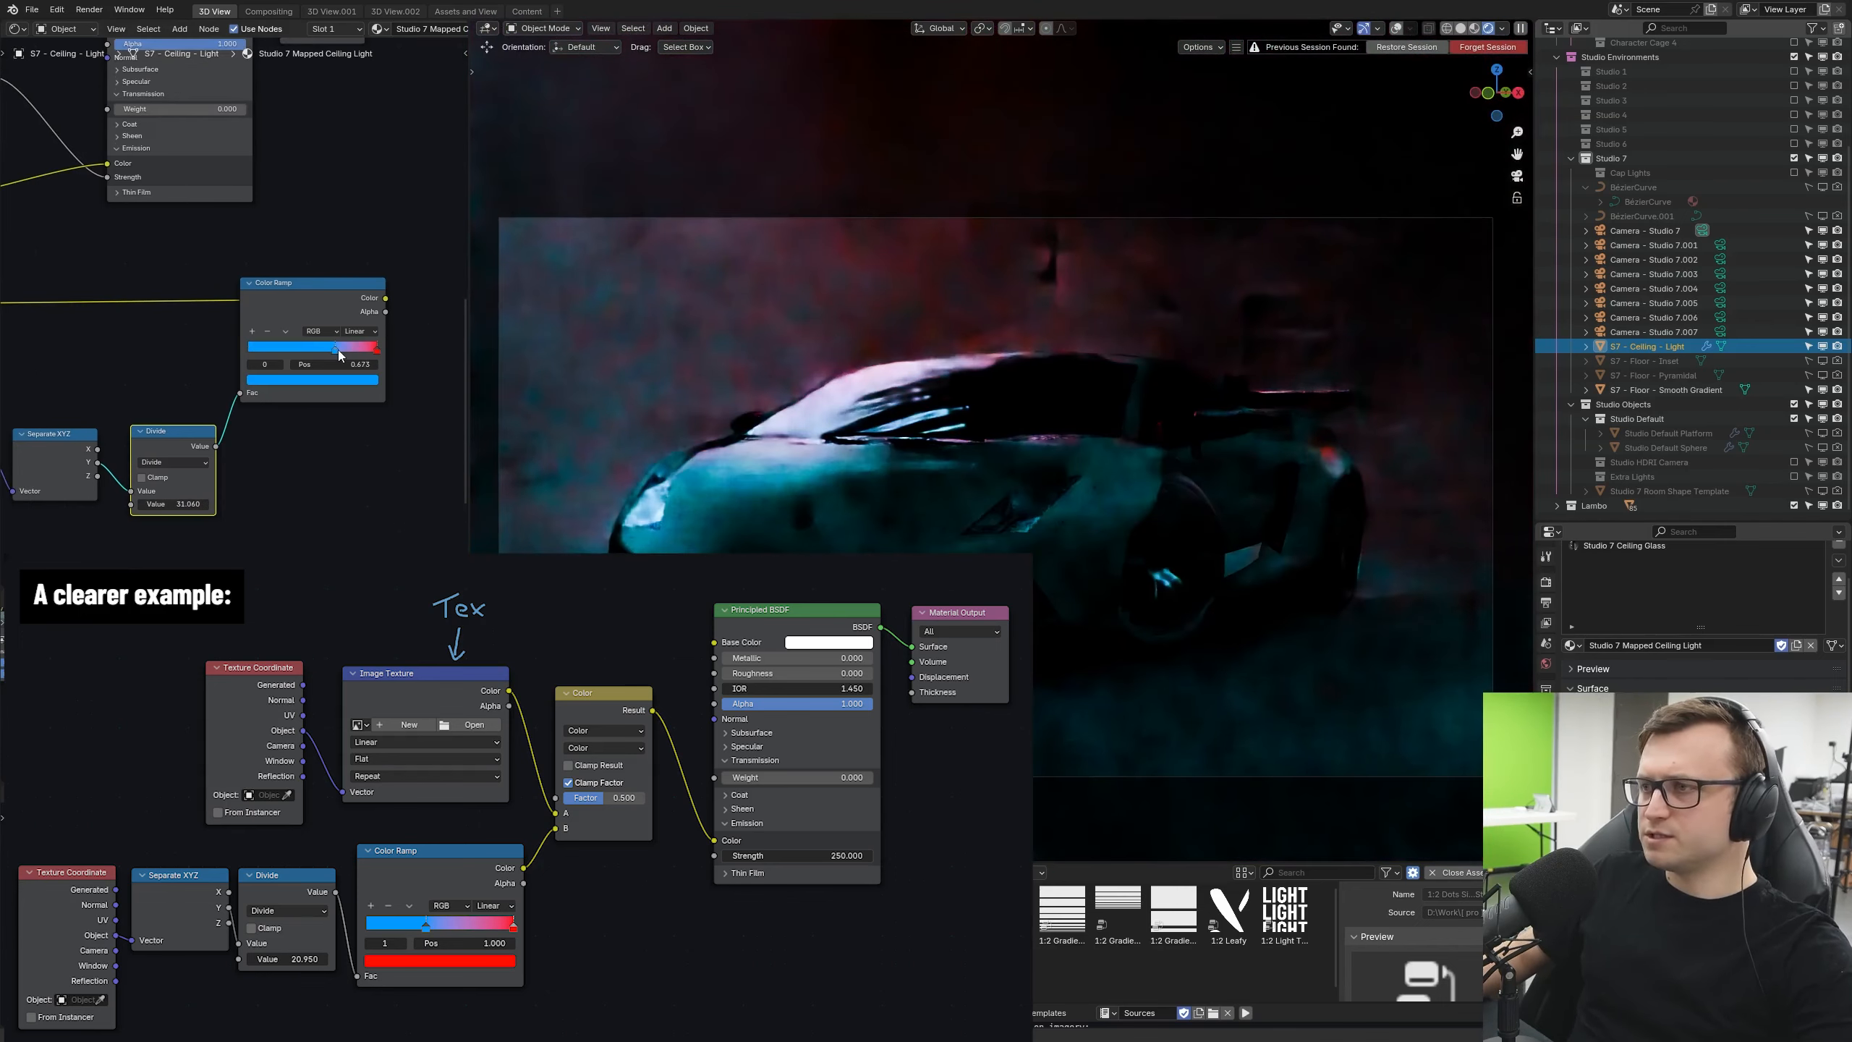
pyautogui.moveTo(305, 351); pyautogui.dragTo(397, 350)
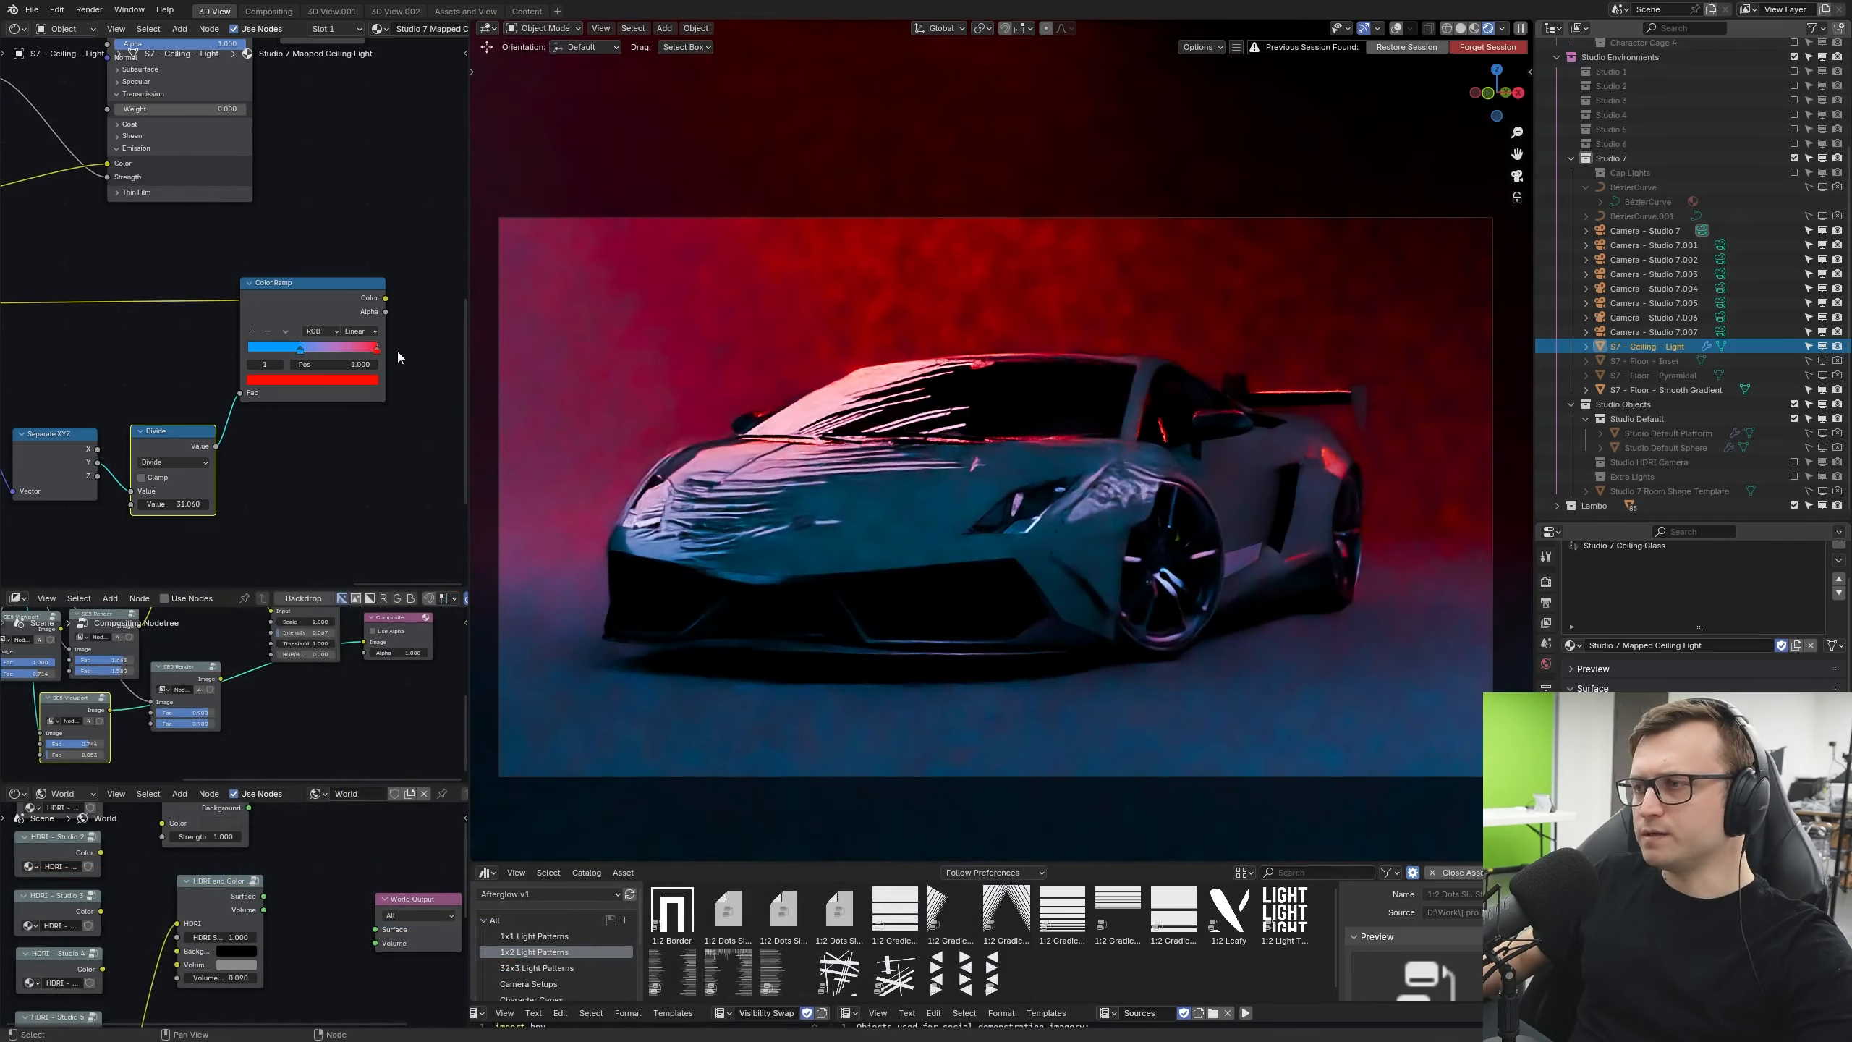
pyautogui.press('KP_0')
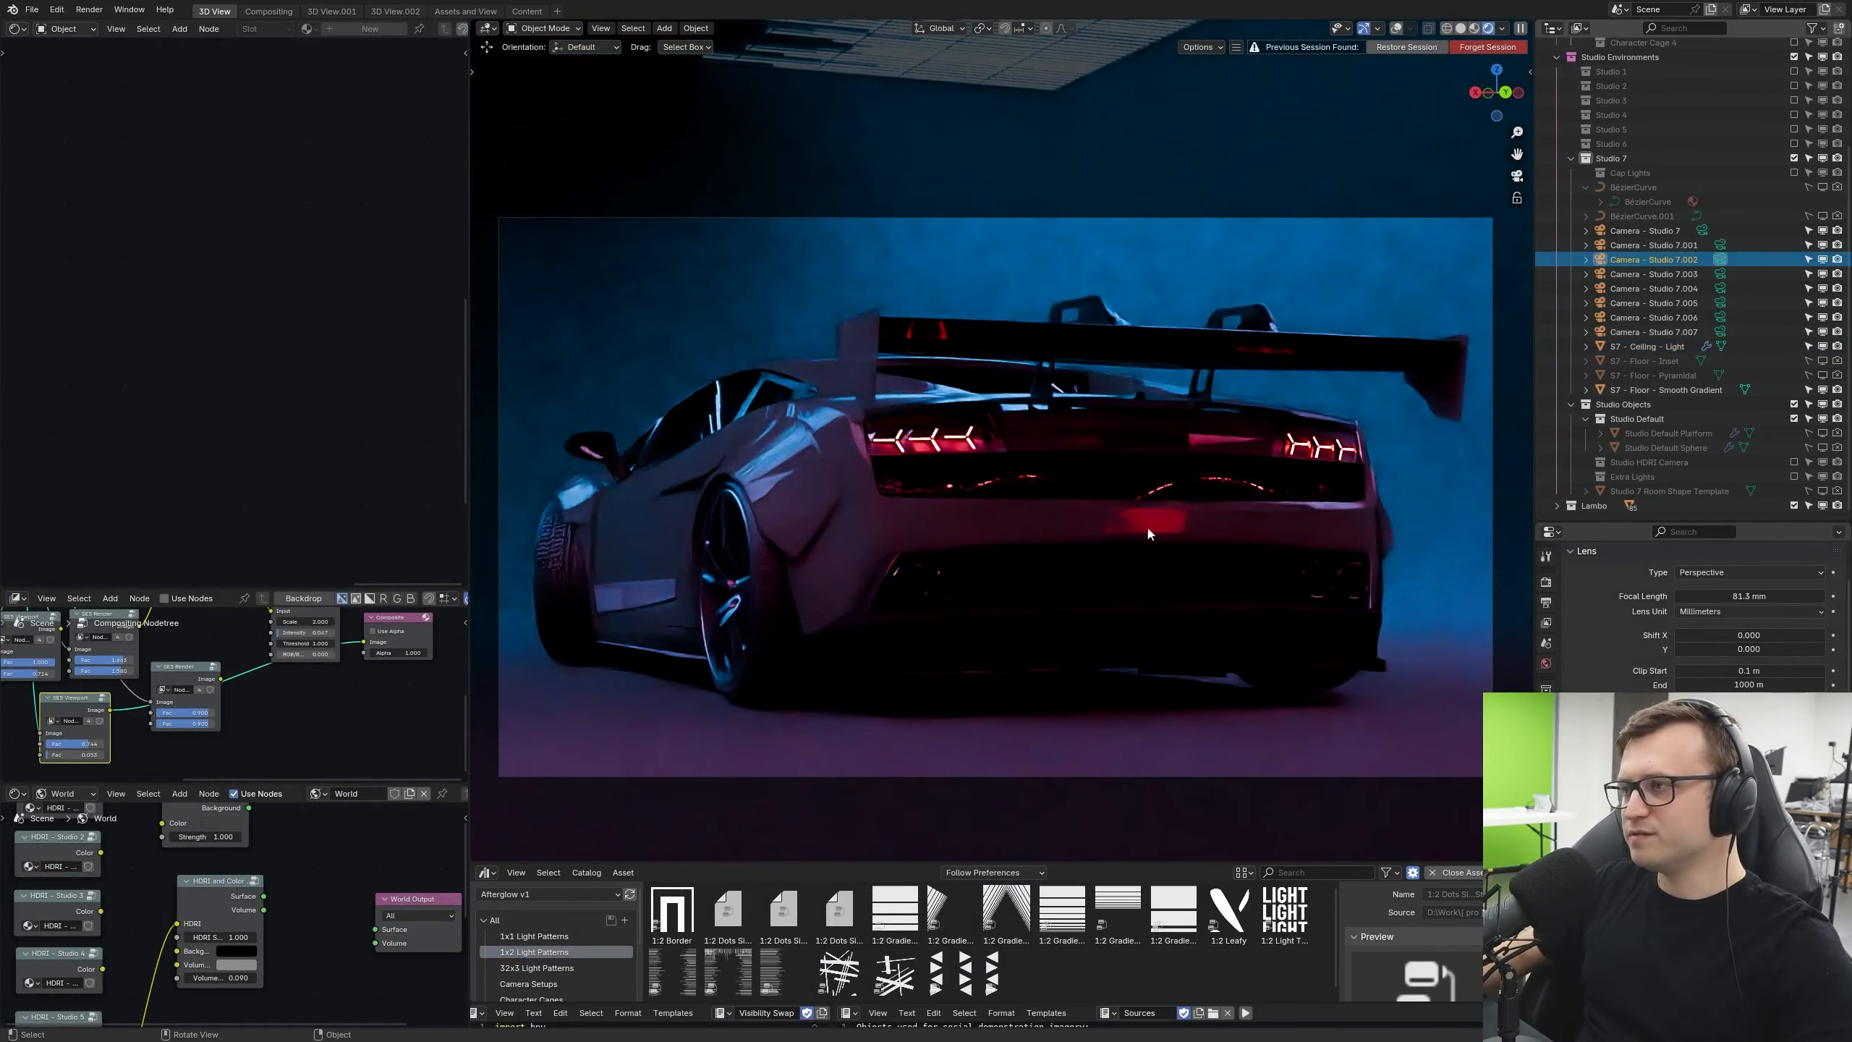
# Step: Examine the gradient lighting on the car through Camera - Studio 7, Camera - Studio 7.001 and a free view
pyautogui.click(1646, 231)
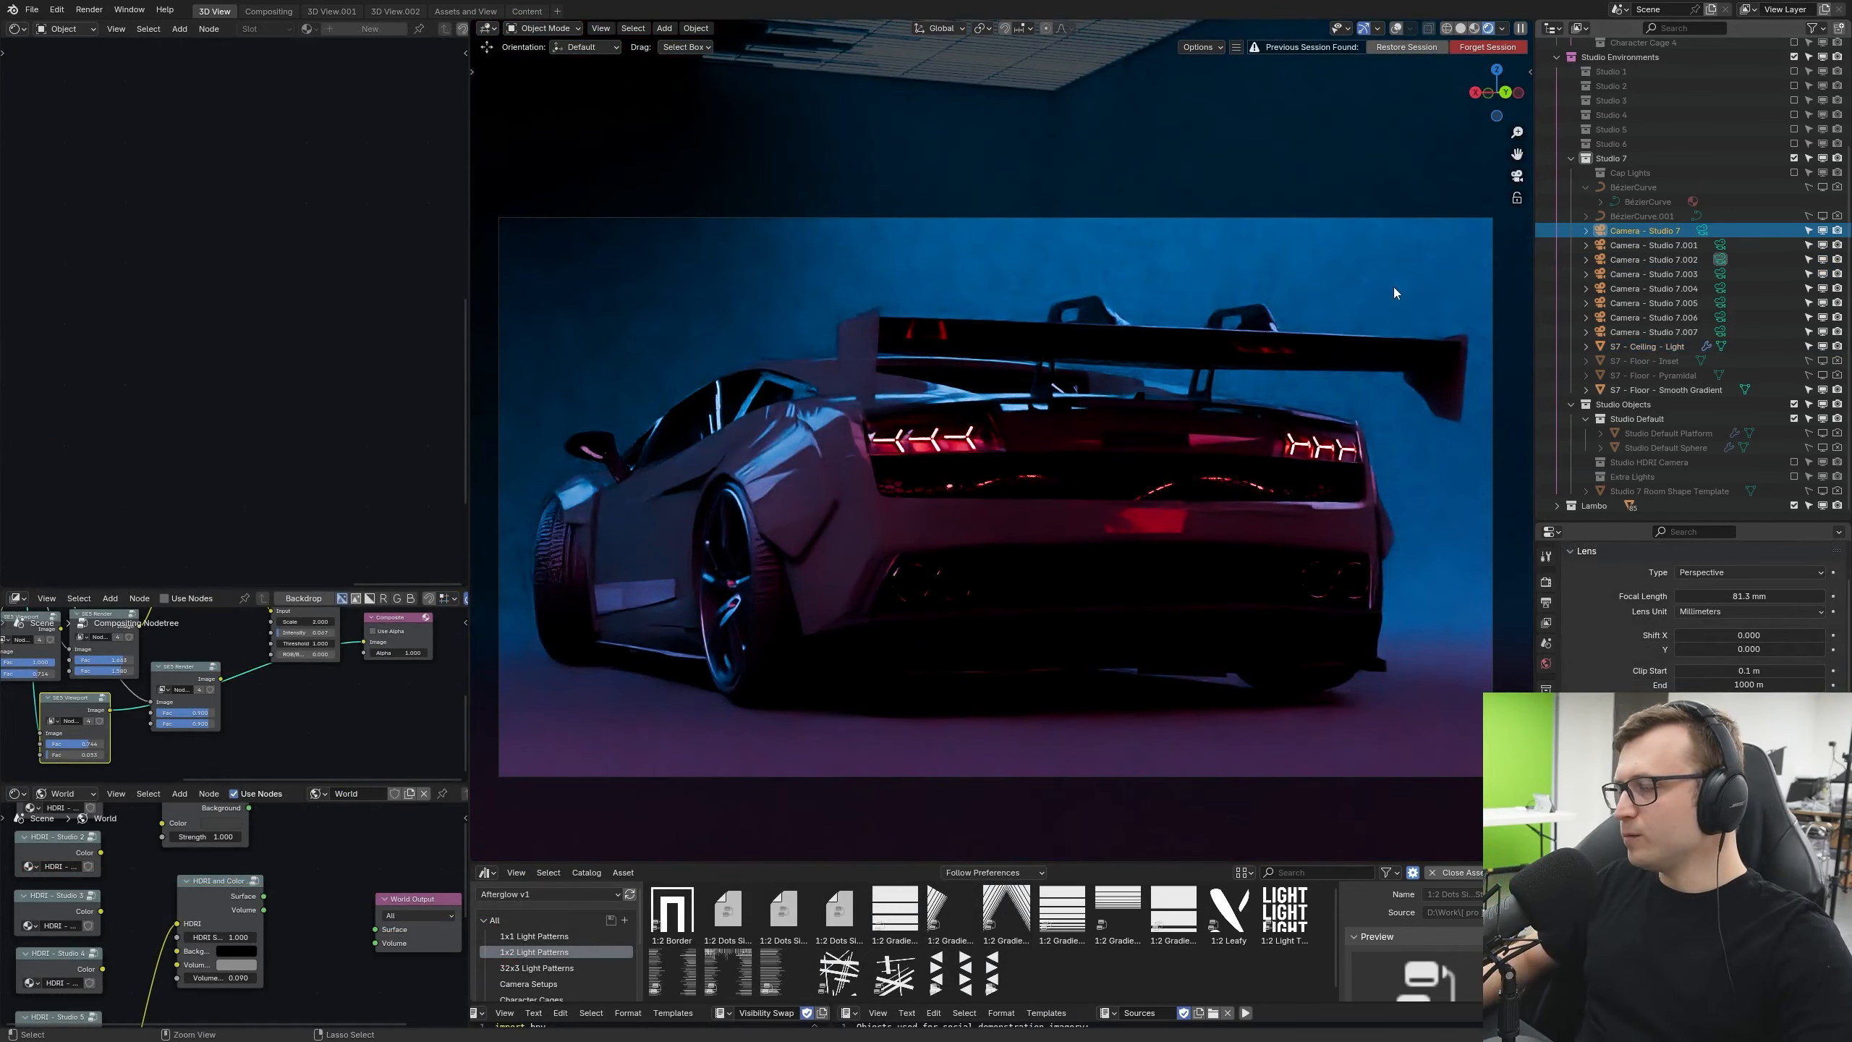
pyautogui.press('ctrl+KP_0')
pyautogui.click(1648, 245)
pyautogui.press('ctrl+KP_0')
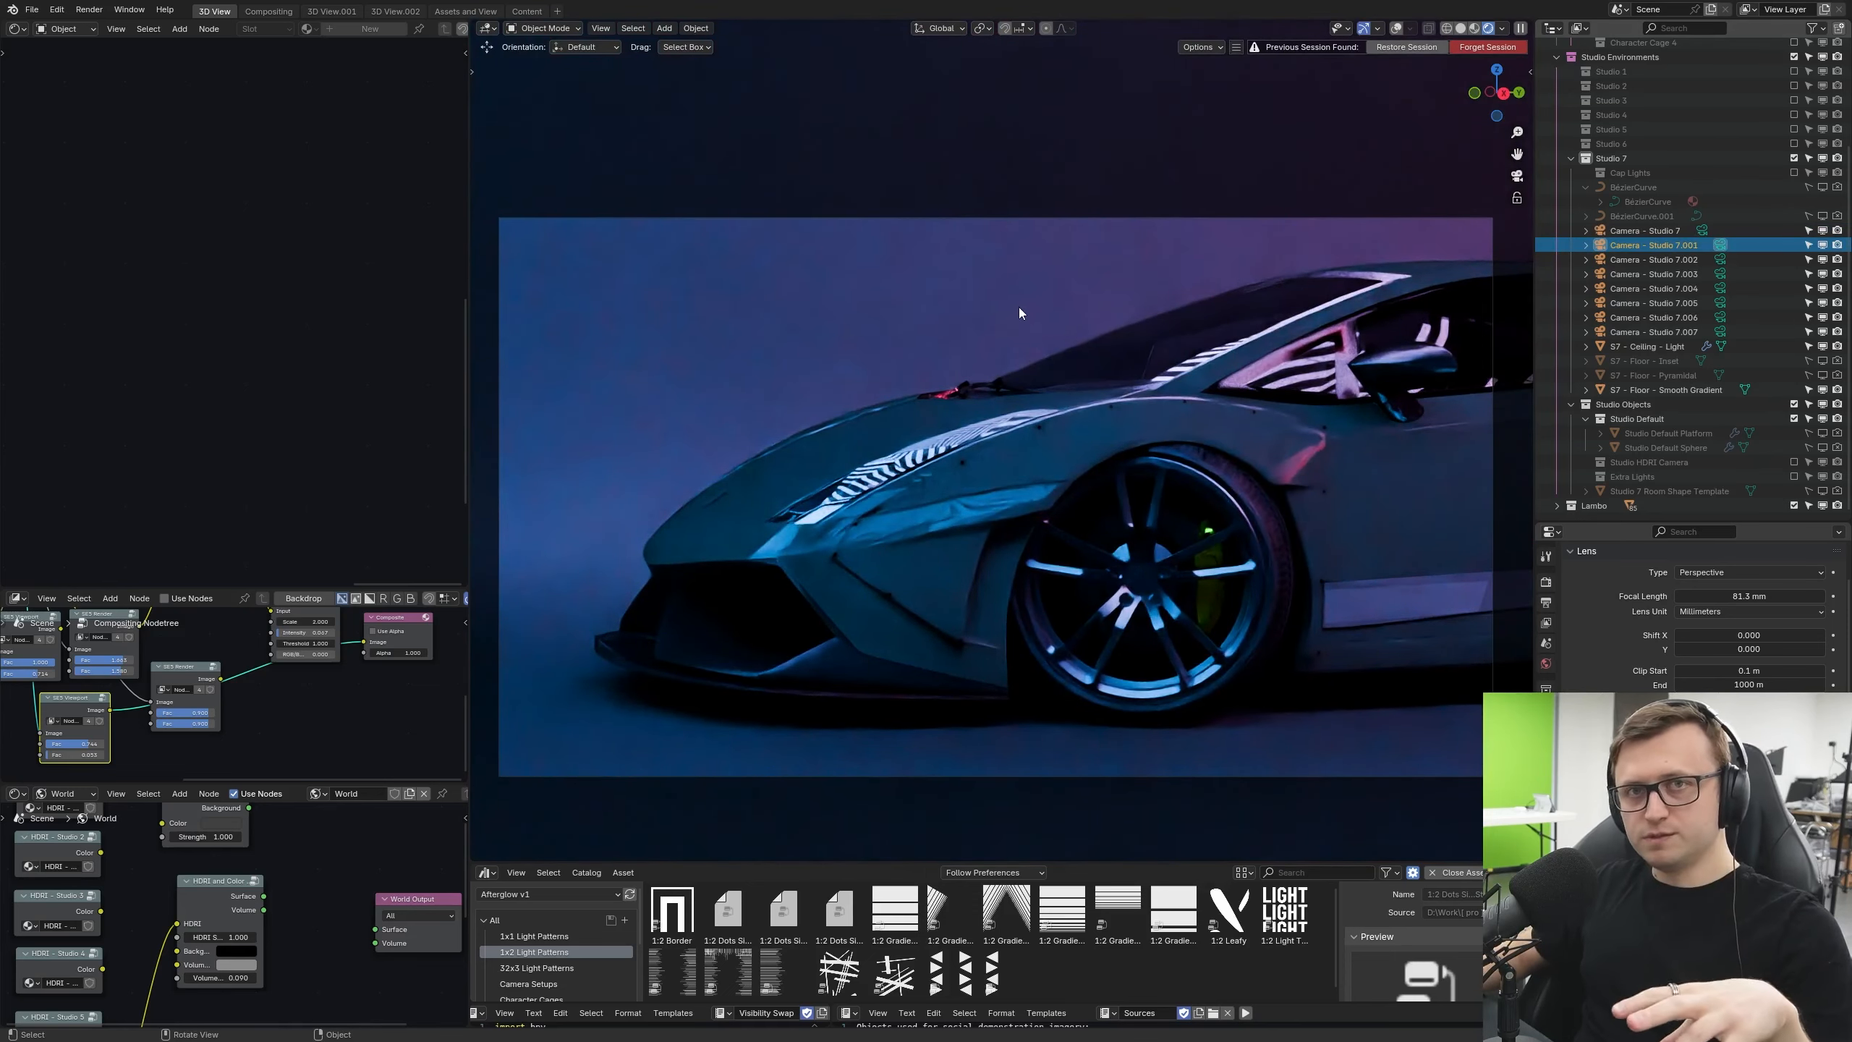
pyautogui.moveTo(1023, 437); pyautogui.dragTo(995, 462, button='middle')
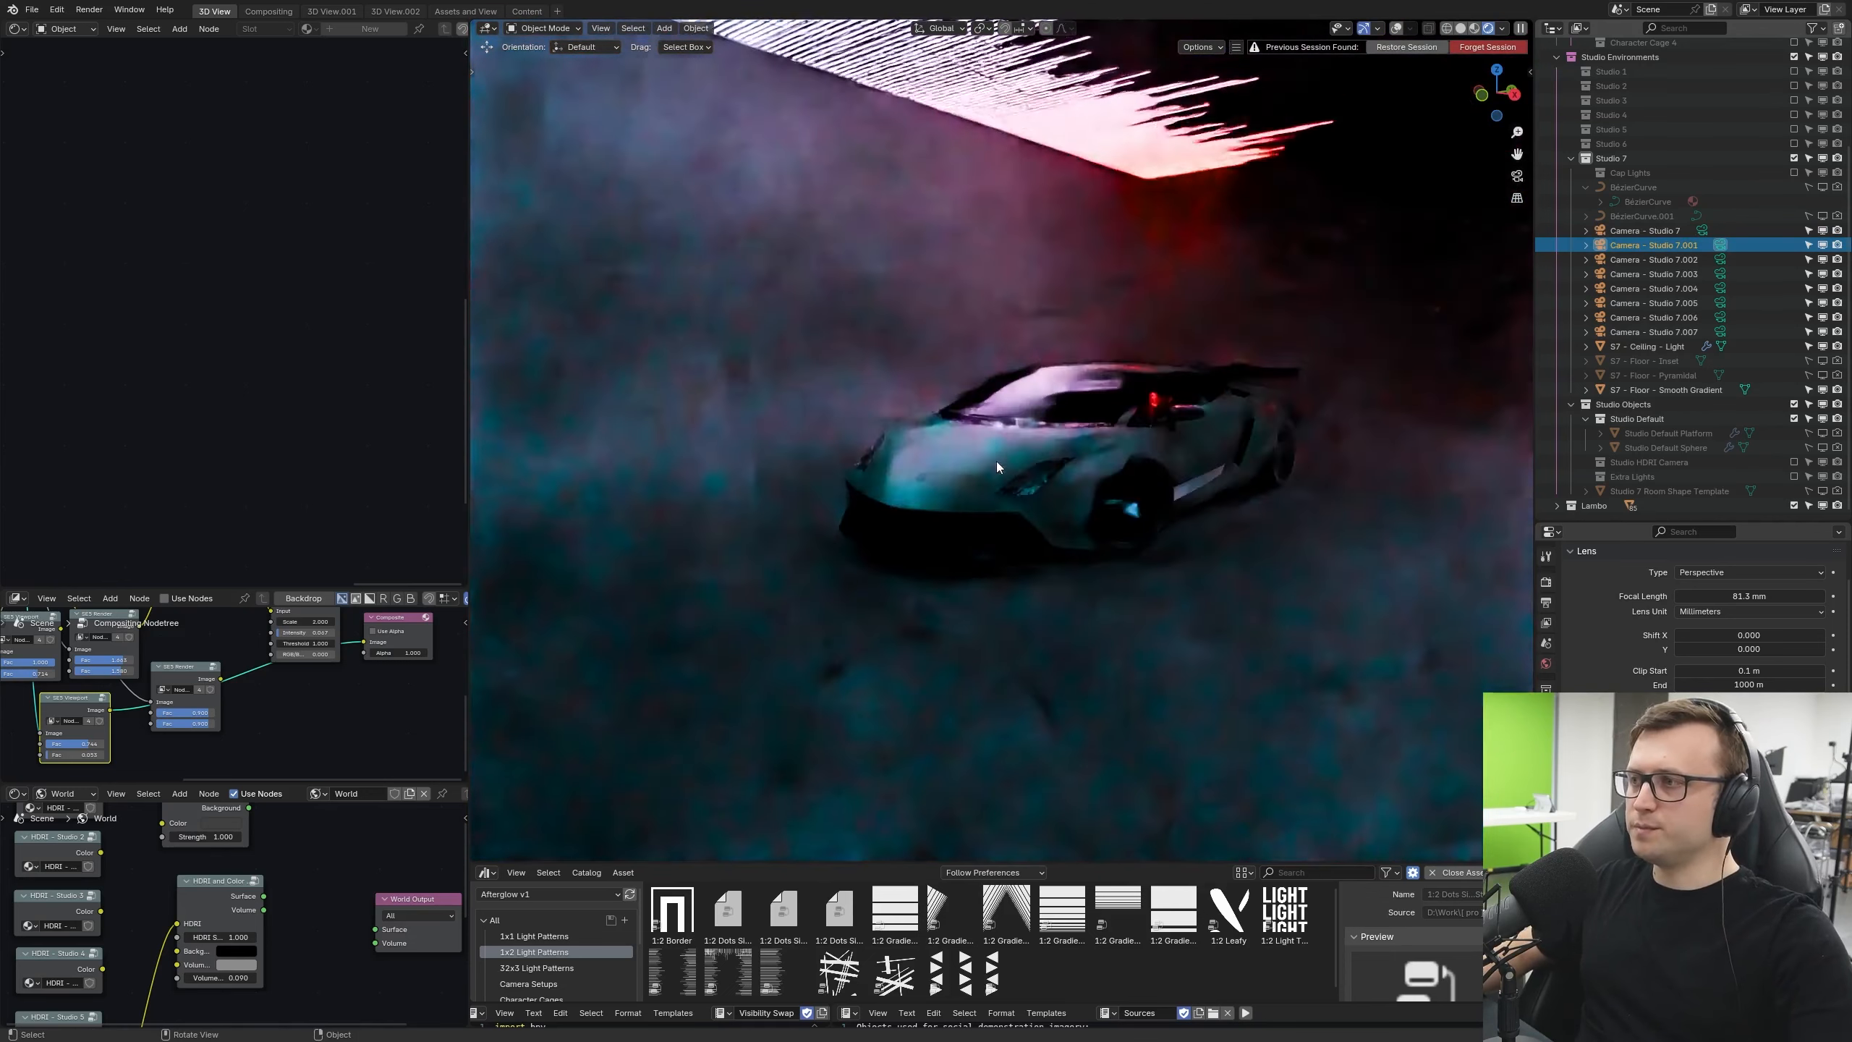
pyautogui.scroll(3, 975, 459)
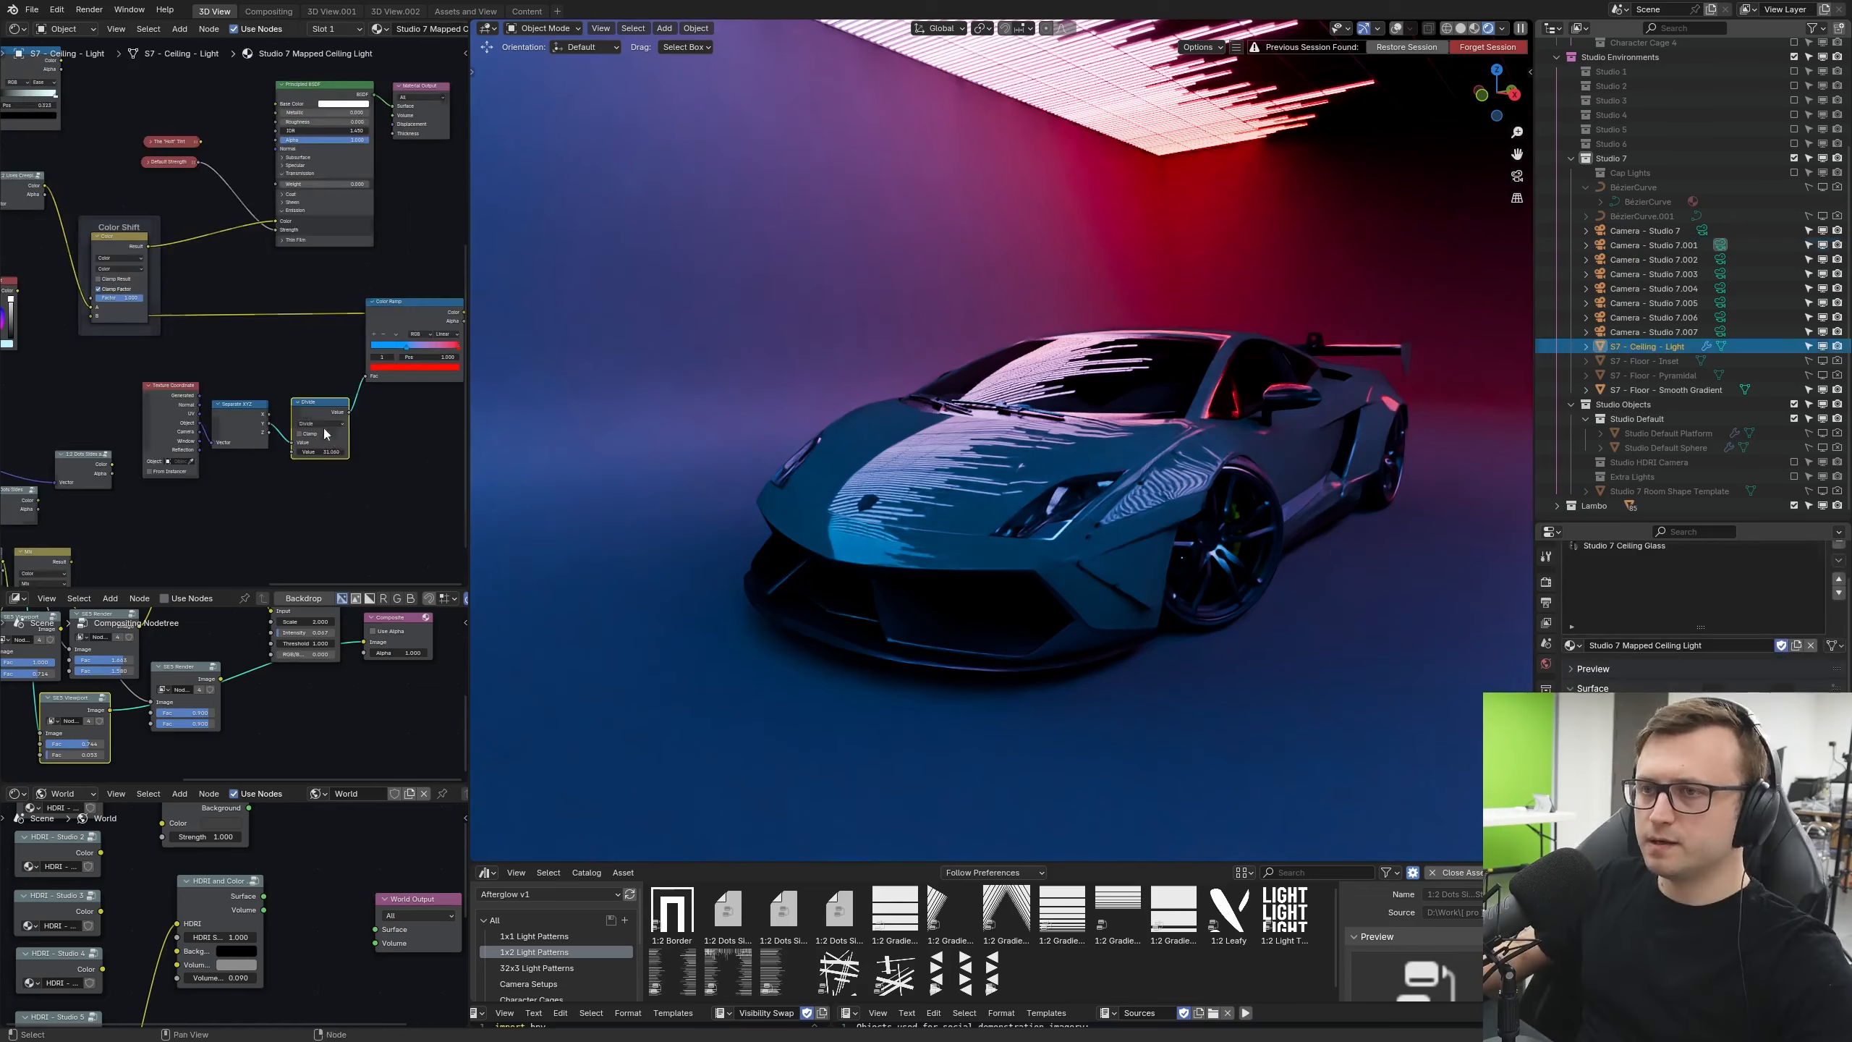
# Step: Delete the Texture Coordinate, Separate XYZ and Divide nodes, and move the Color Ramp closer to the Color Shift frame
pyautogui.moveTo(382, 490); pyautogui.dragTo(191, 412)
pyautogui.press('x')
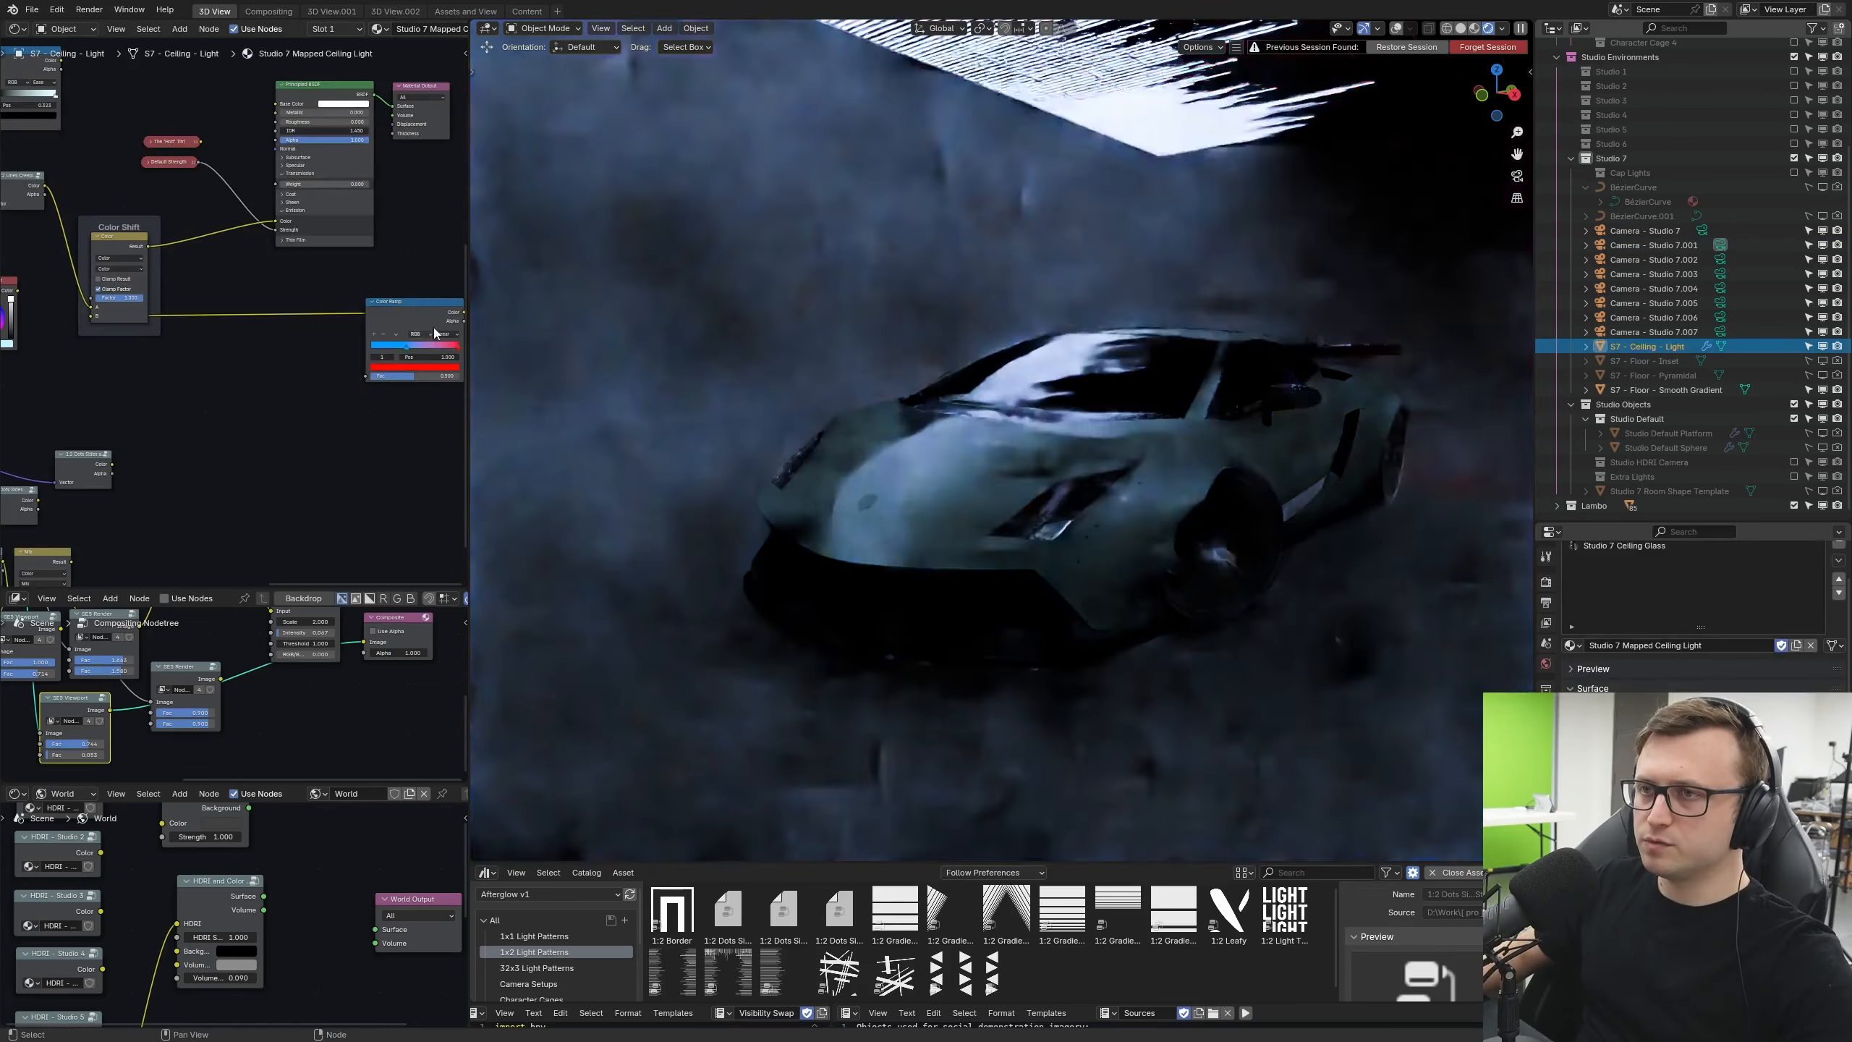
pyautogui.moveTo(424, 319); pyautogui.dragTo(127, 383)
pyautogui.moveTo(98, 398); pyautogui.dragTo(396, 367, button='middle')
pyautogui.scroll(1, 276, 375)
pyautogui.click(101, 377)
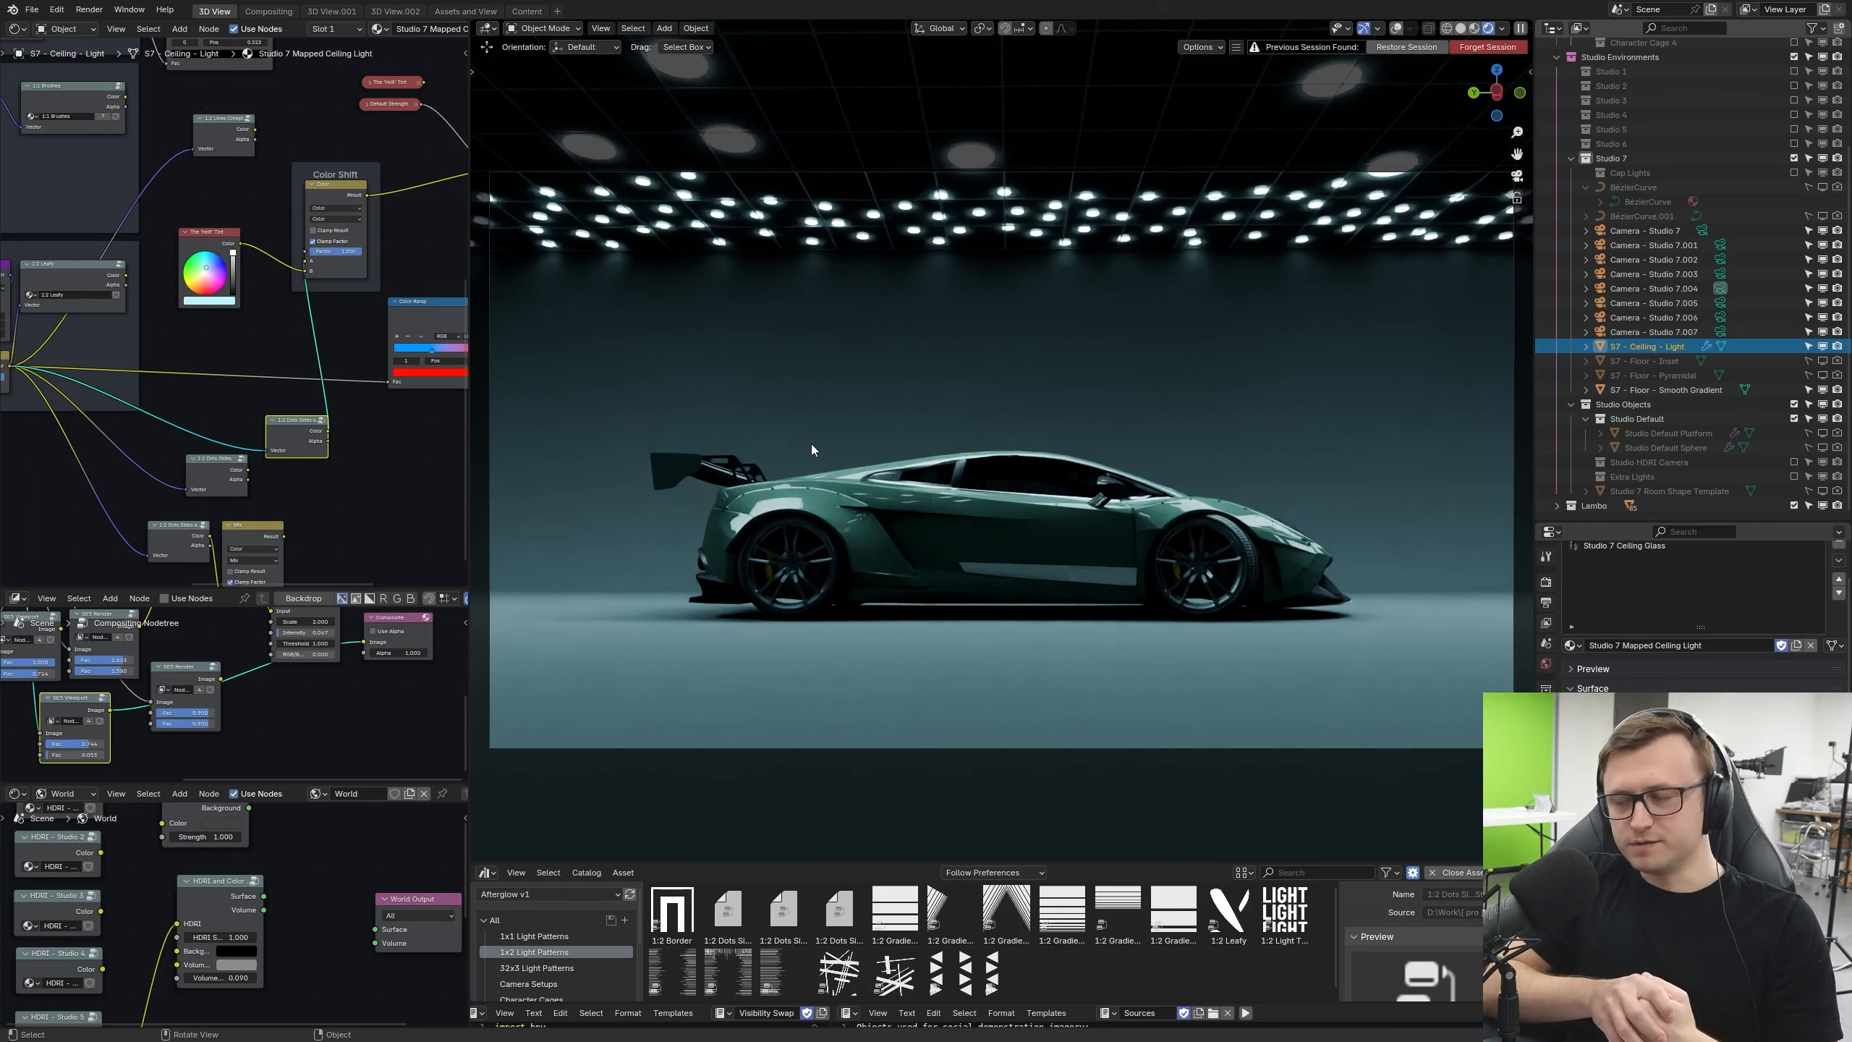
# Step: Try moving the ceiling light lower over the car
pyautogui.moveTo(812, 444); pyautogui.dragTo(981, 631, button='middle')
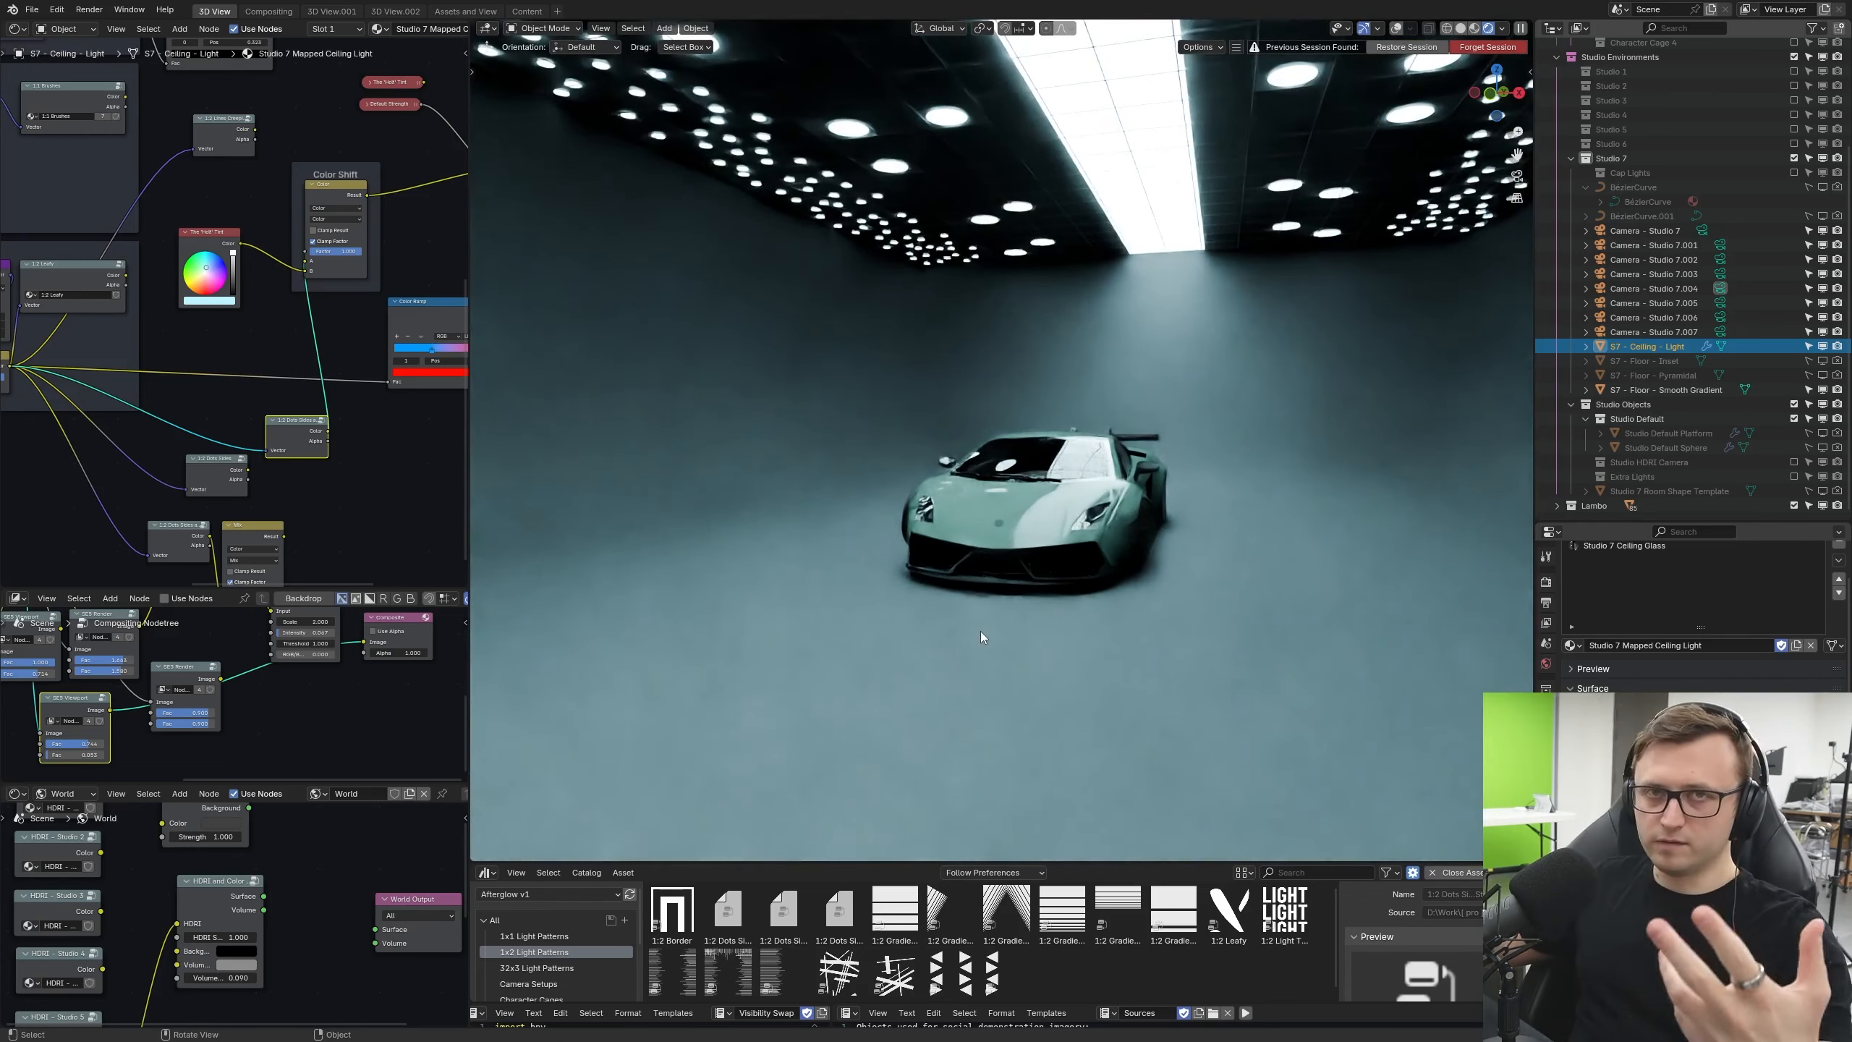
pyautogui.moveTo(1143, 497); pyautogui.dragTo(1034, 499, button='middle')
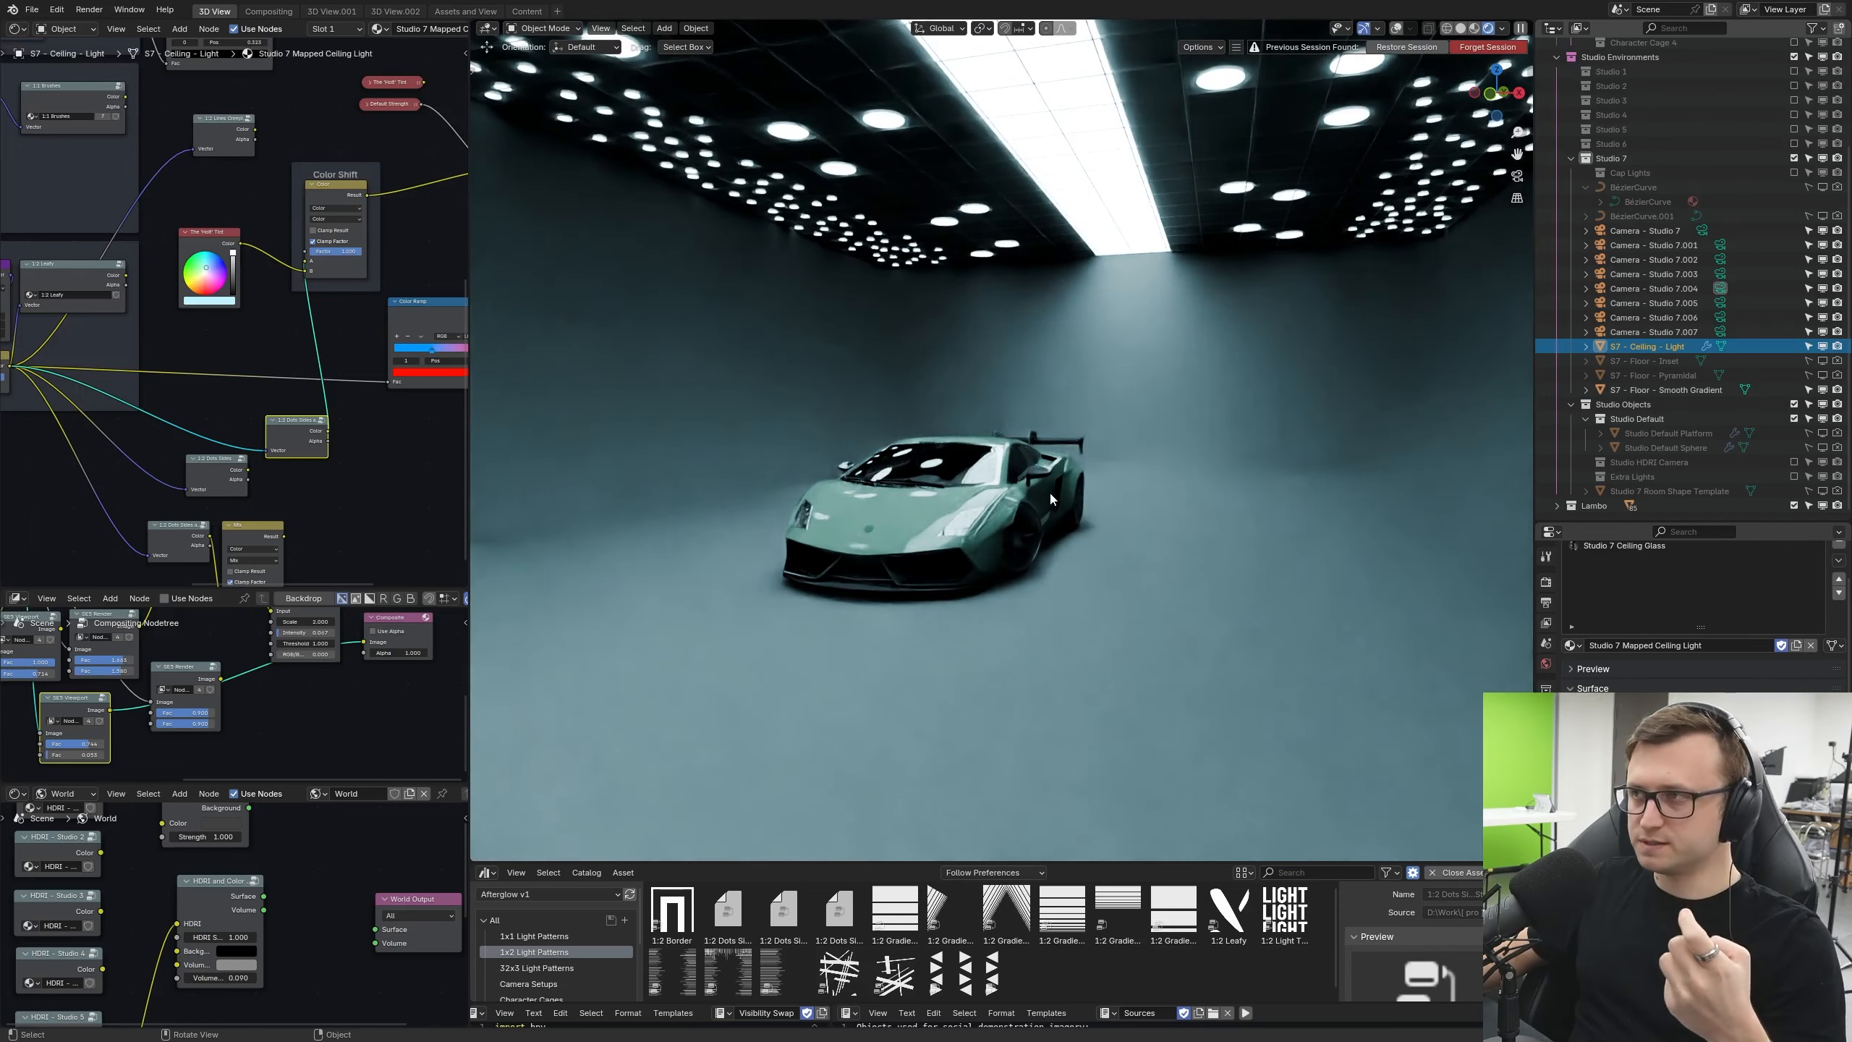
pyautogui.press('g')
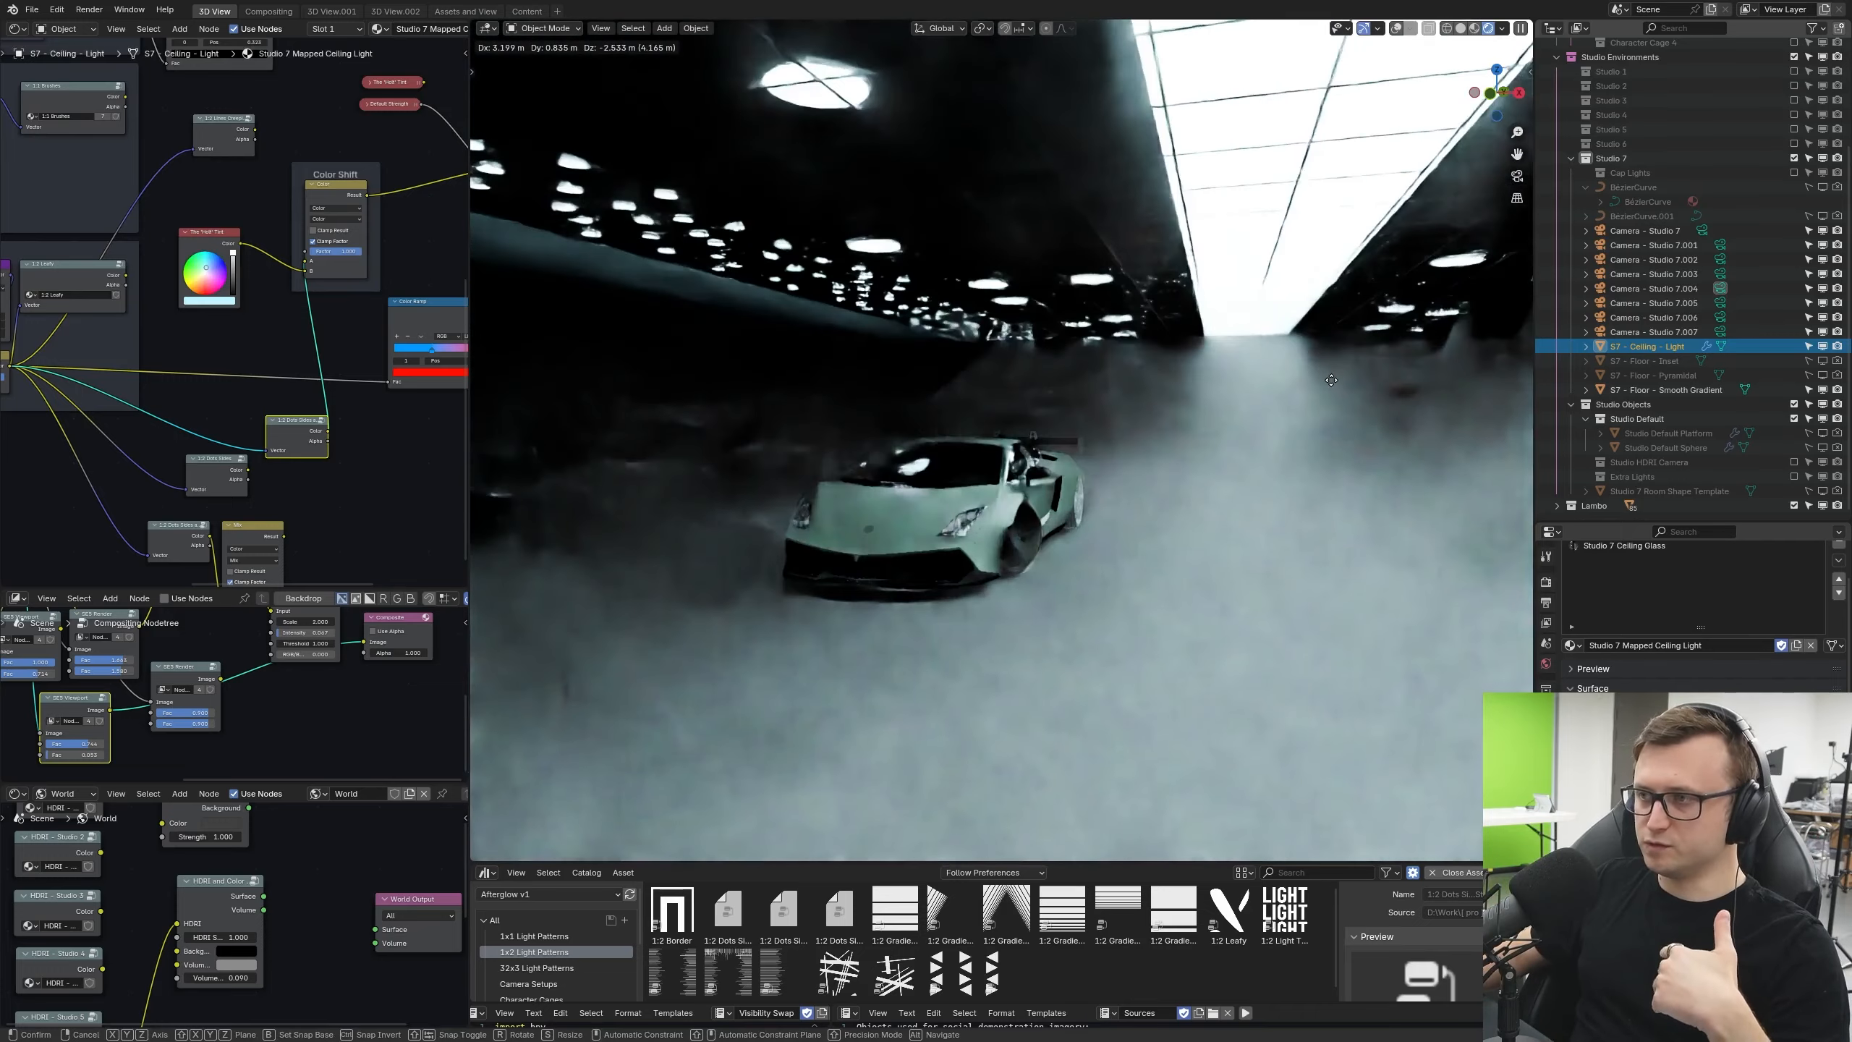
pyautogui.rightClick(1329, 378)
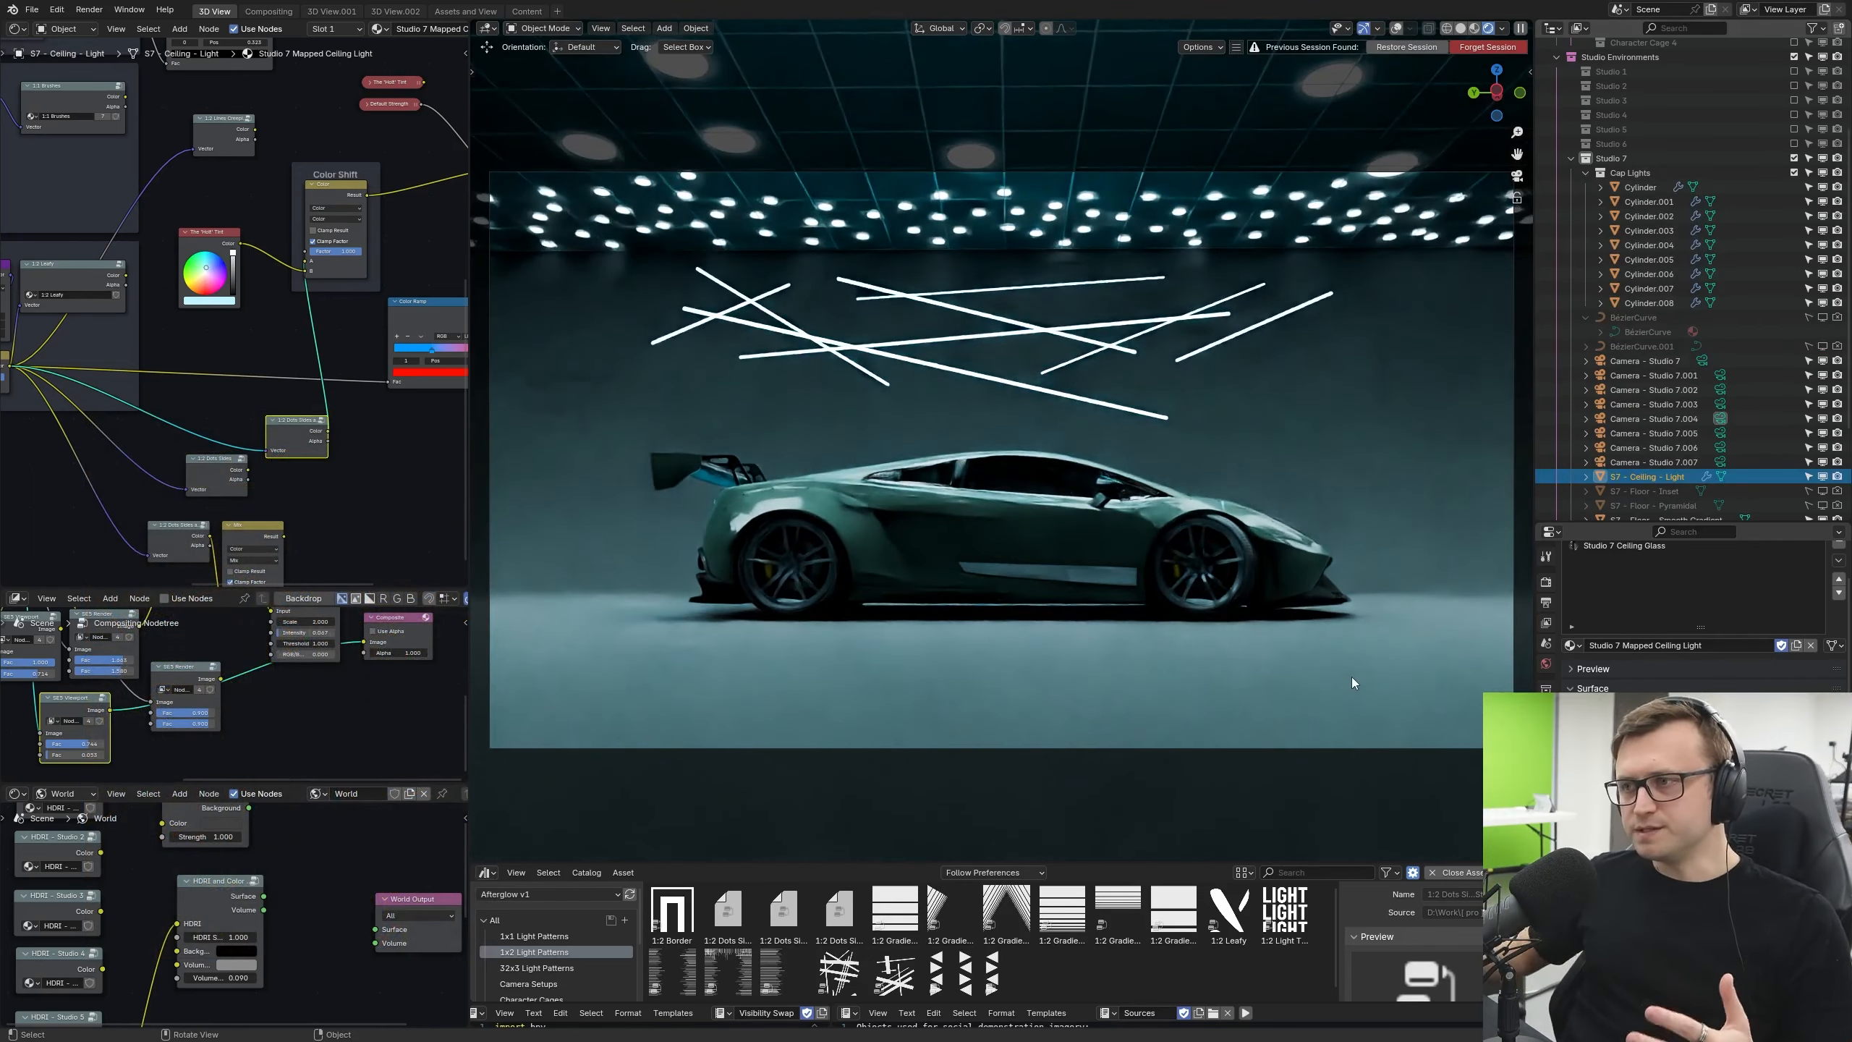
# Step: Enable the compositing nodes to add glow to the hanging tube lights
pyautogui.moveTo(177, 681); pyautogui.dragTo(191, 687, button='middle')
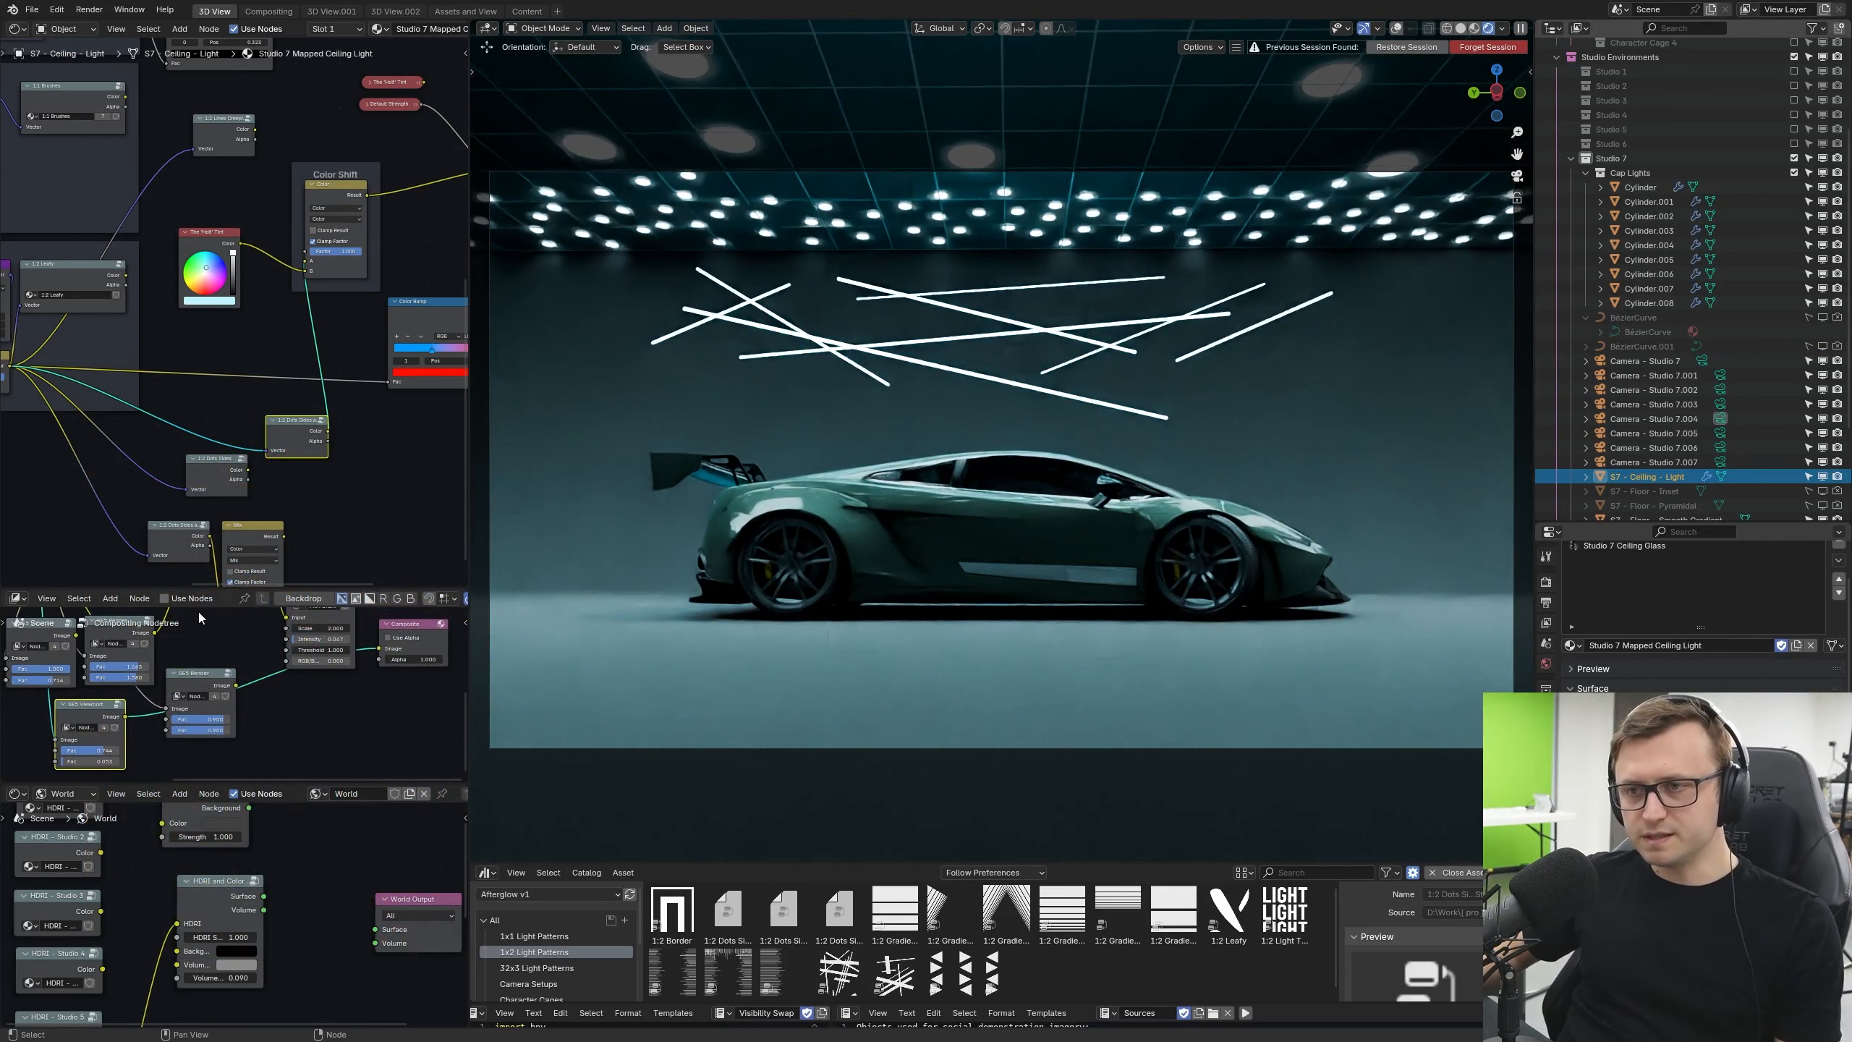
pyautogui.click(164, 598)
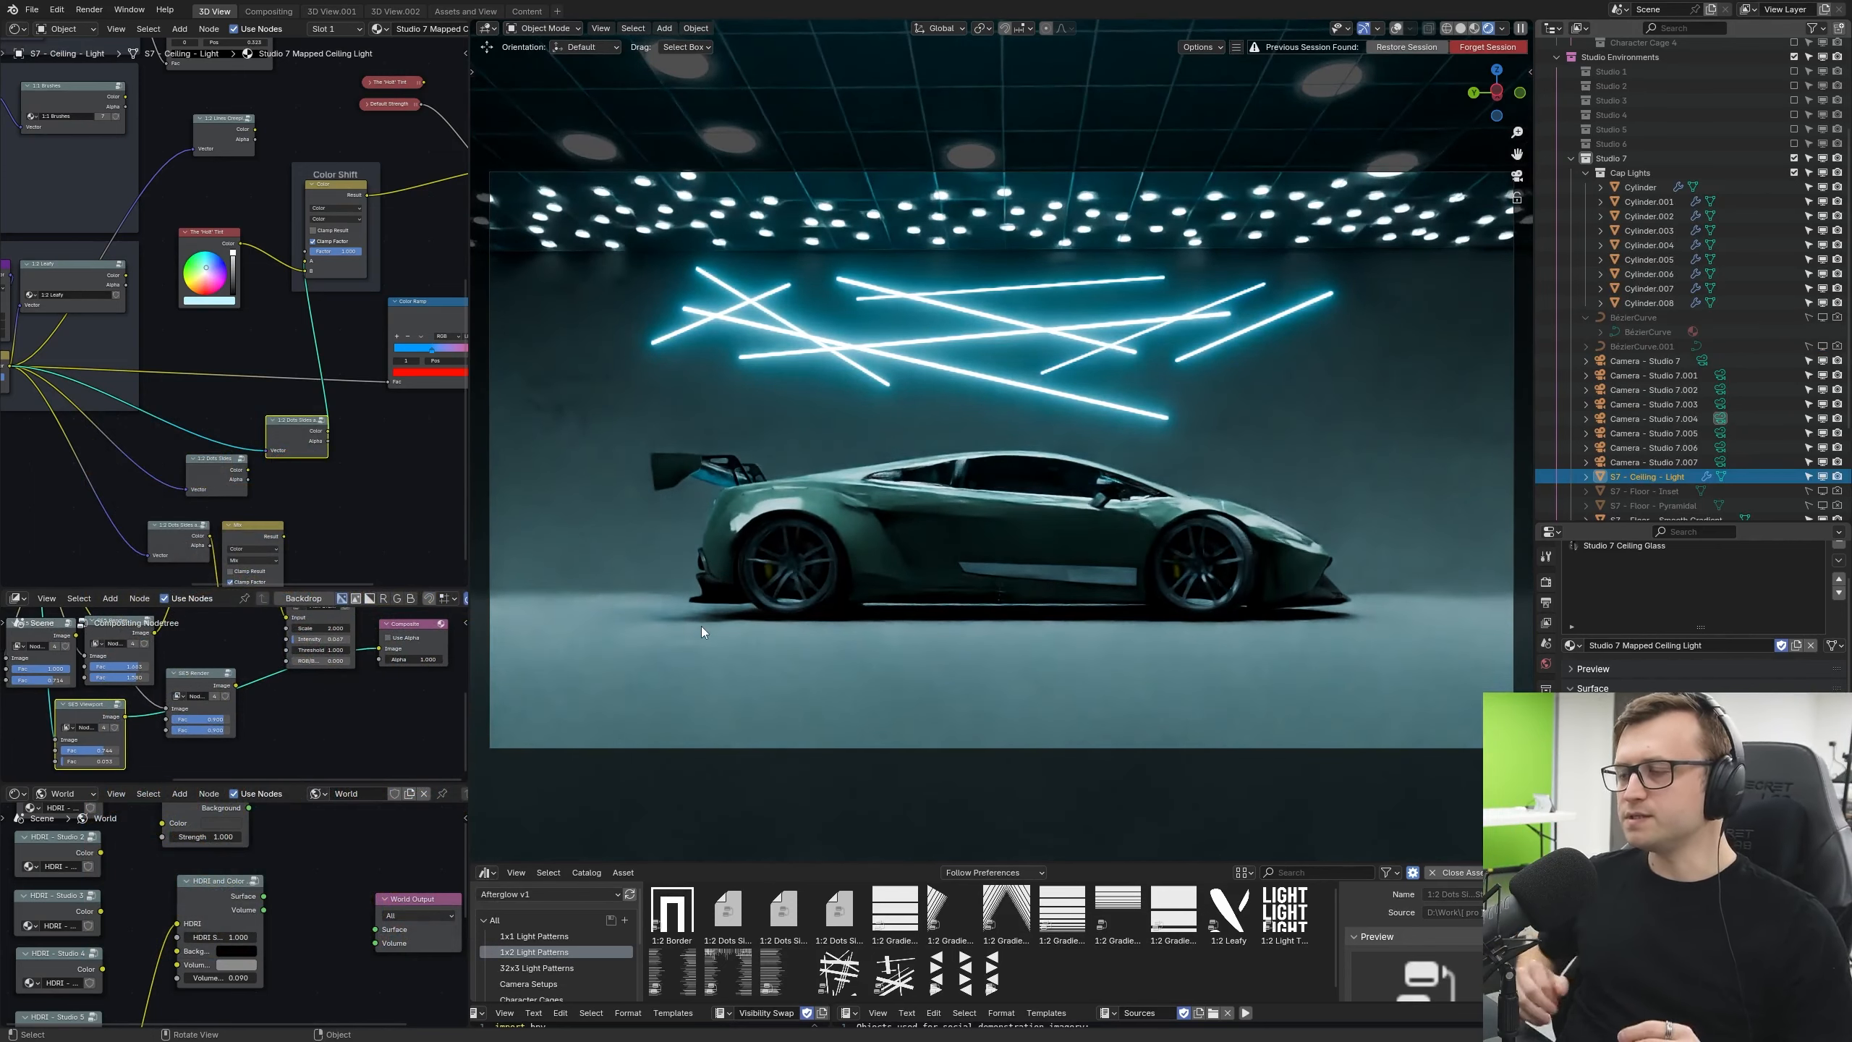
# Step: Inspect a hanging tube light's Emissive Hanging Light material and its glow around the car, and return to the camera view
pyautogui.click(1004, 382)
pyautogui.press('KP_0')
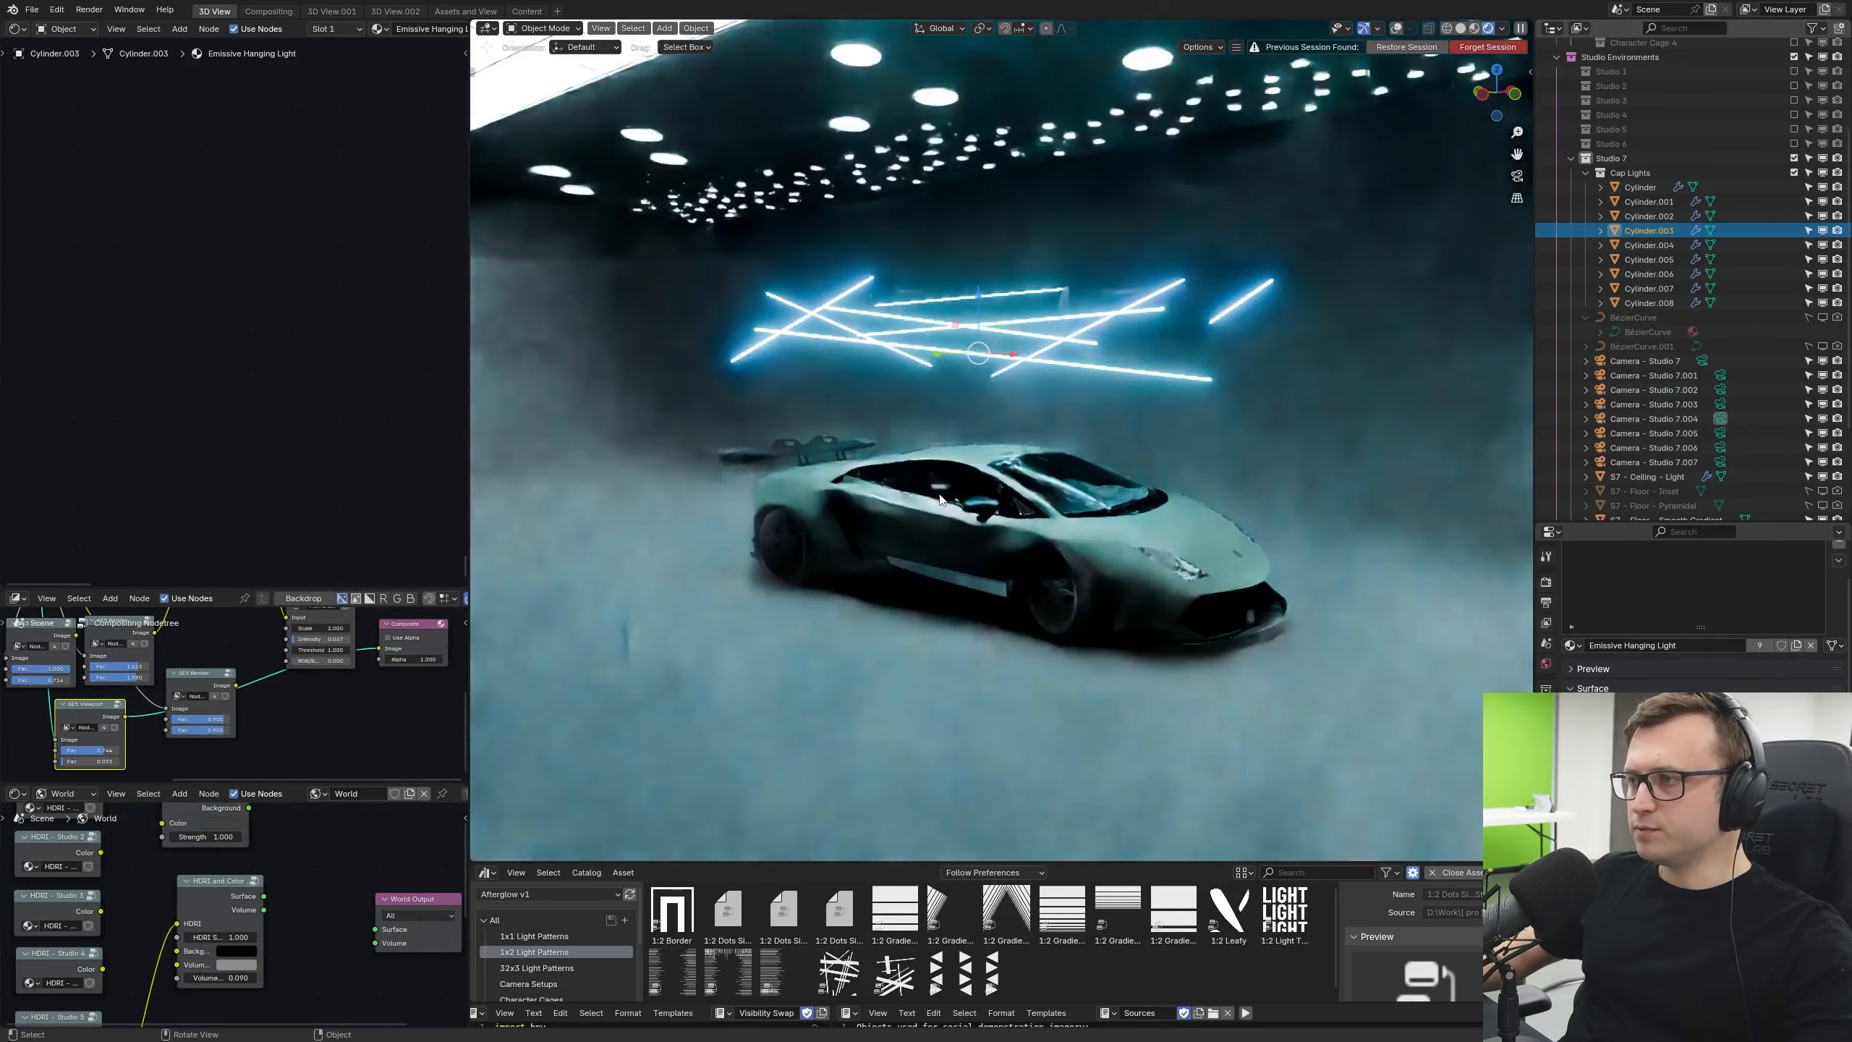
pyautogui.press('Home')
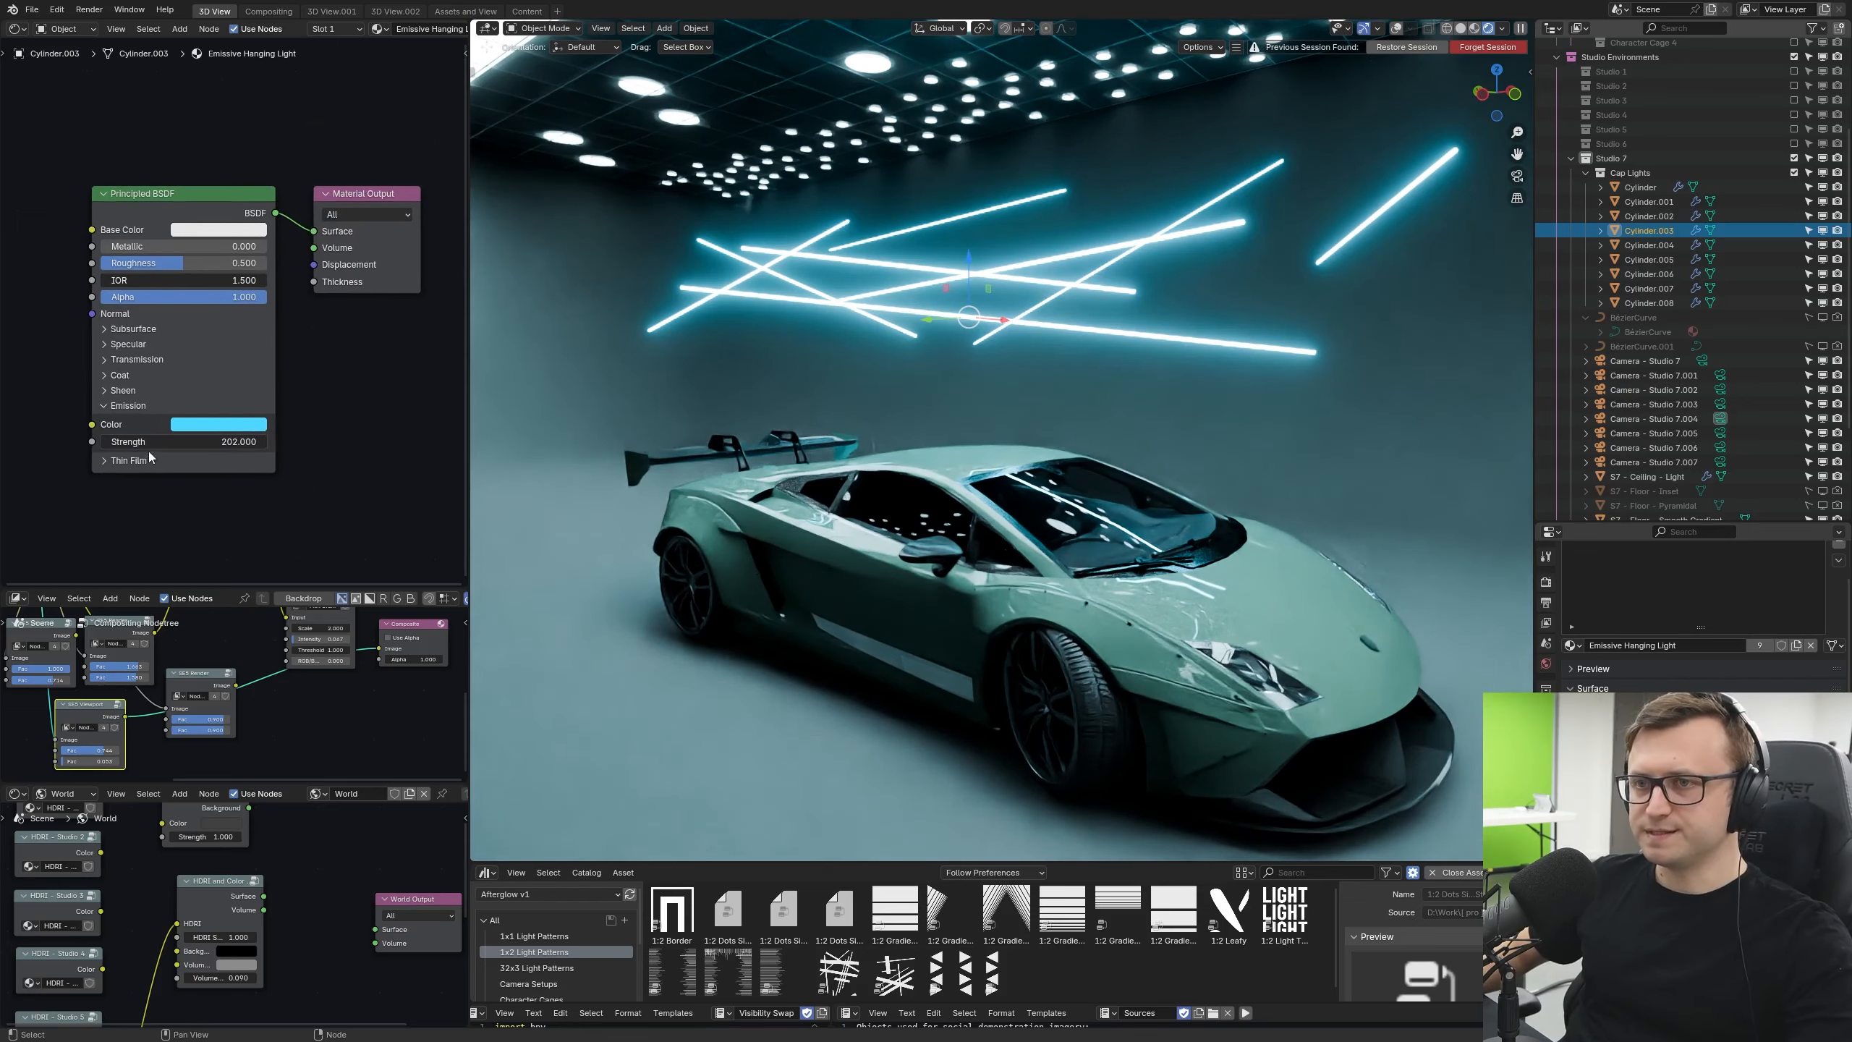
pyautogui.moveTo(620, 493); pyautogui.dragTo(1120, 474, button='middle')
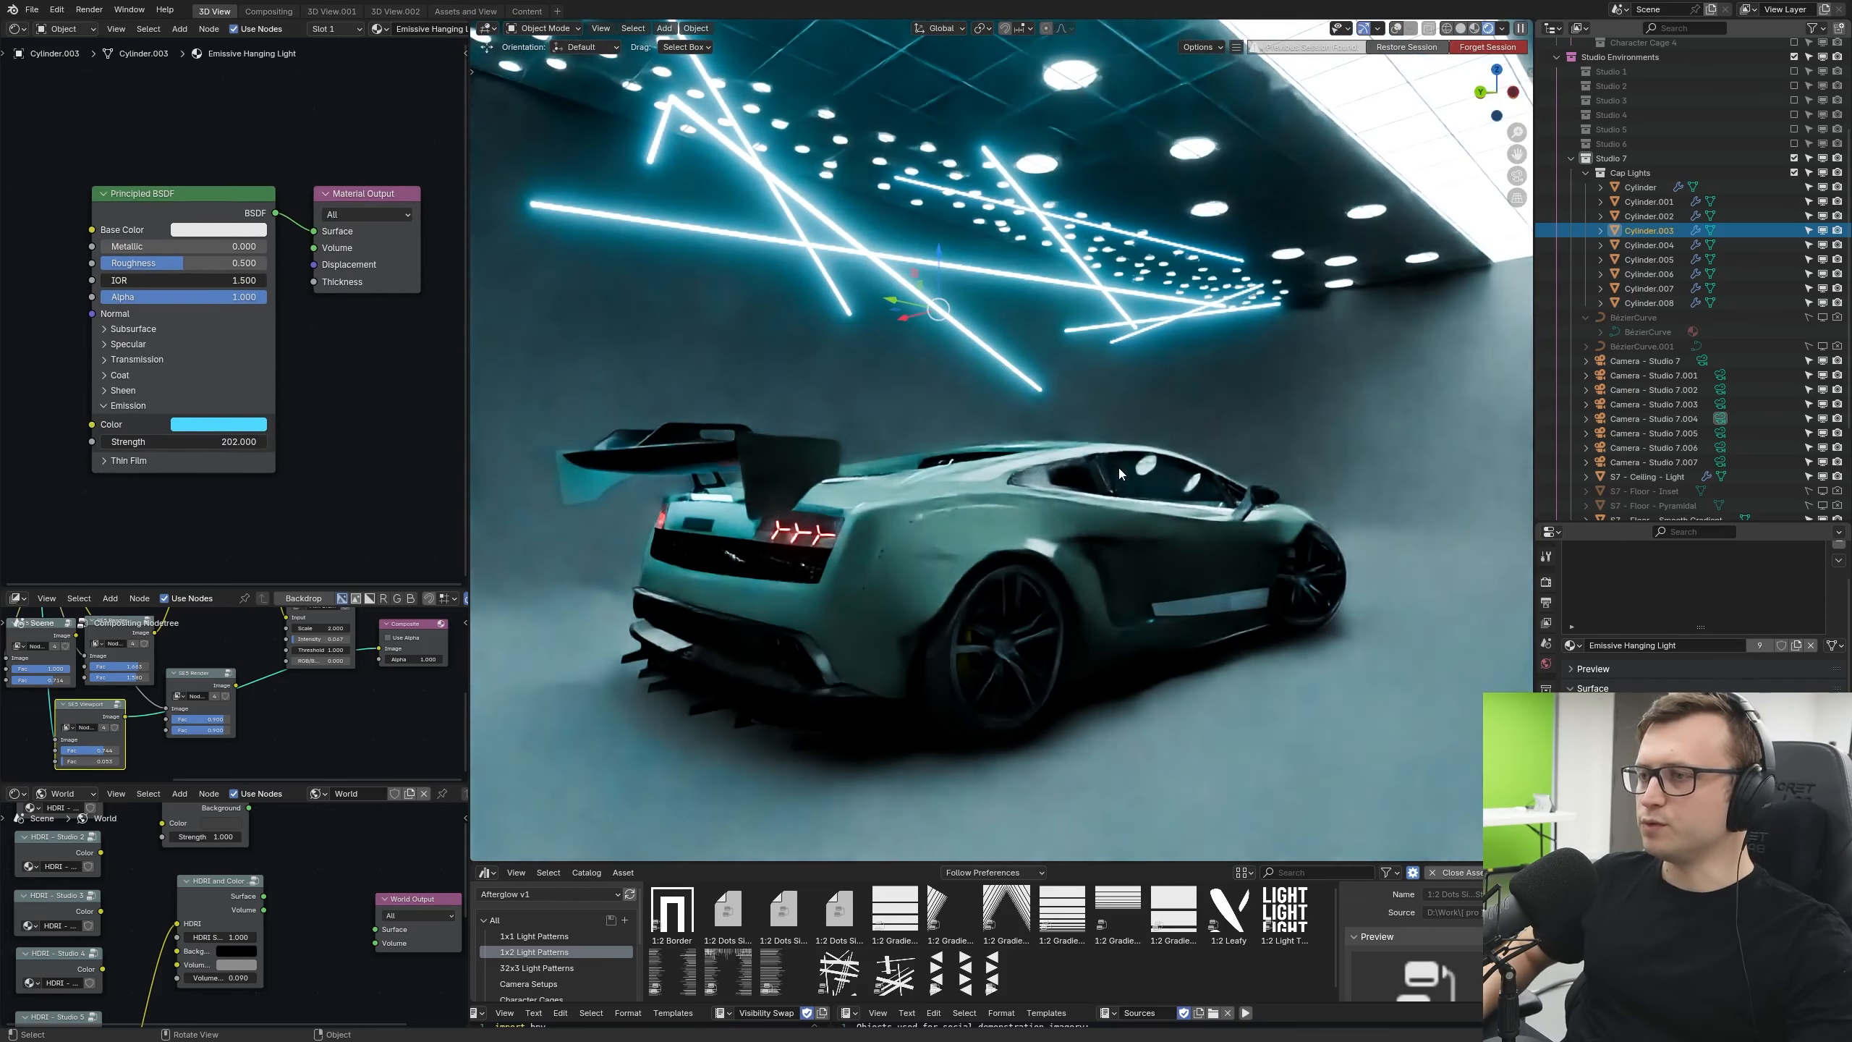
pyautogui.press('KP_0')
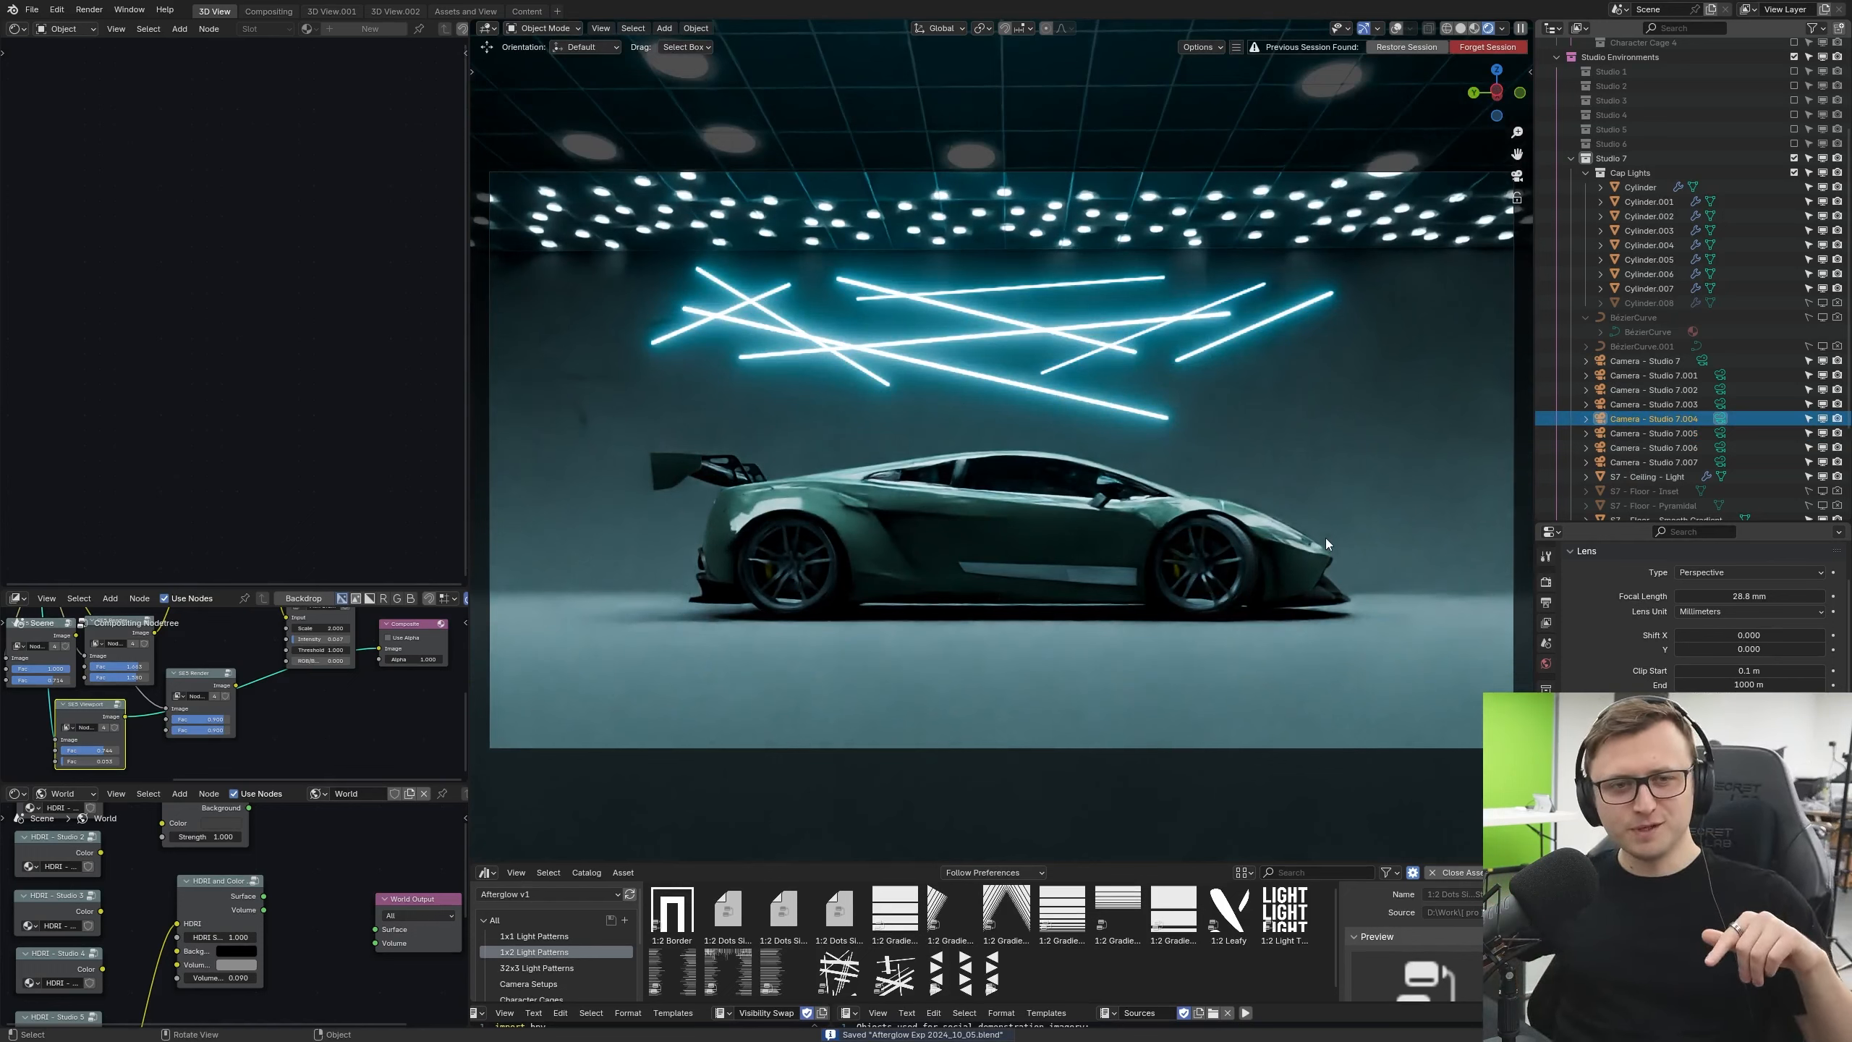
# Step: In the ceiling light's material, connect the line-pattern image node to the Color Shift node in place of the dot pattern
pyautogui.click(744, 233)
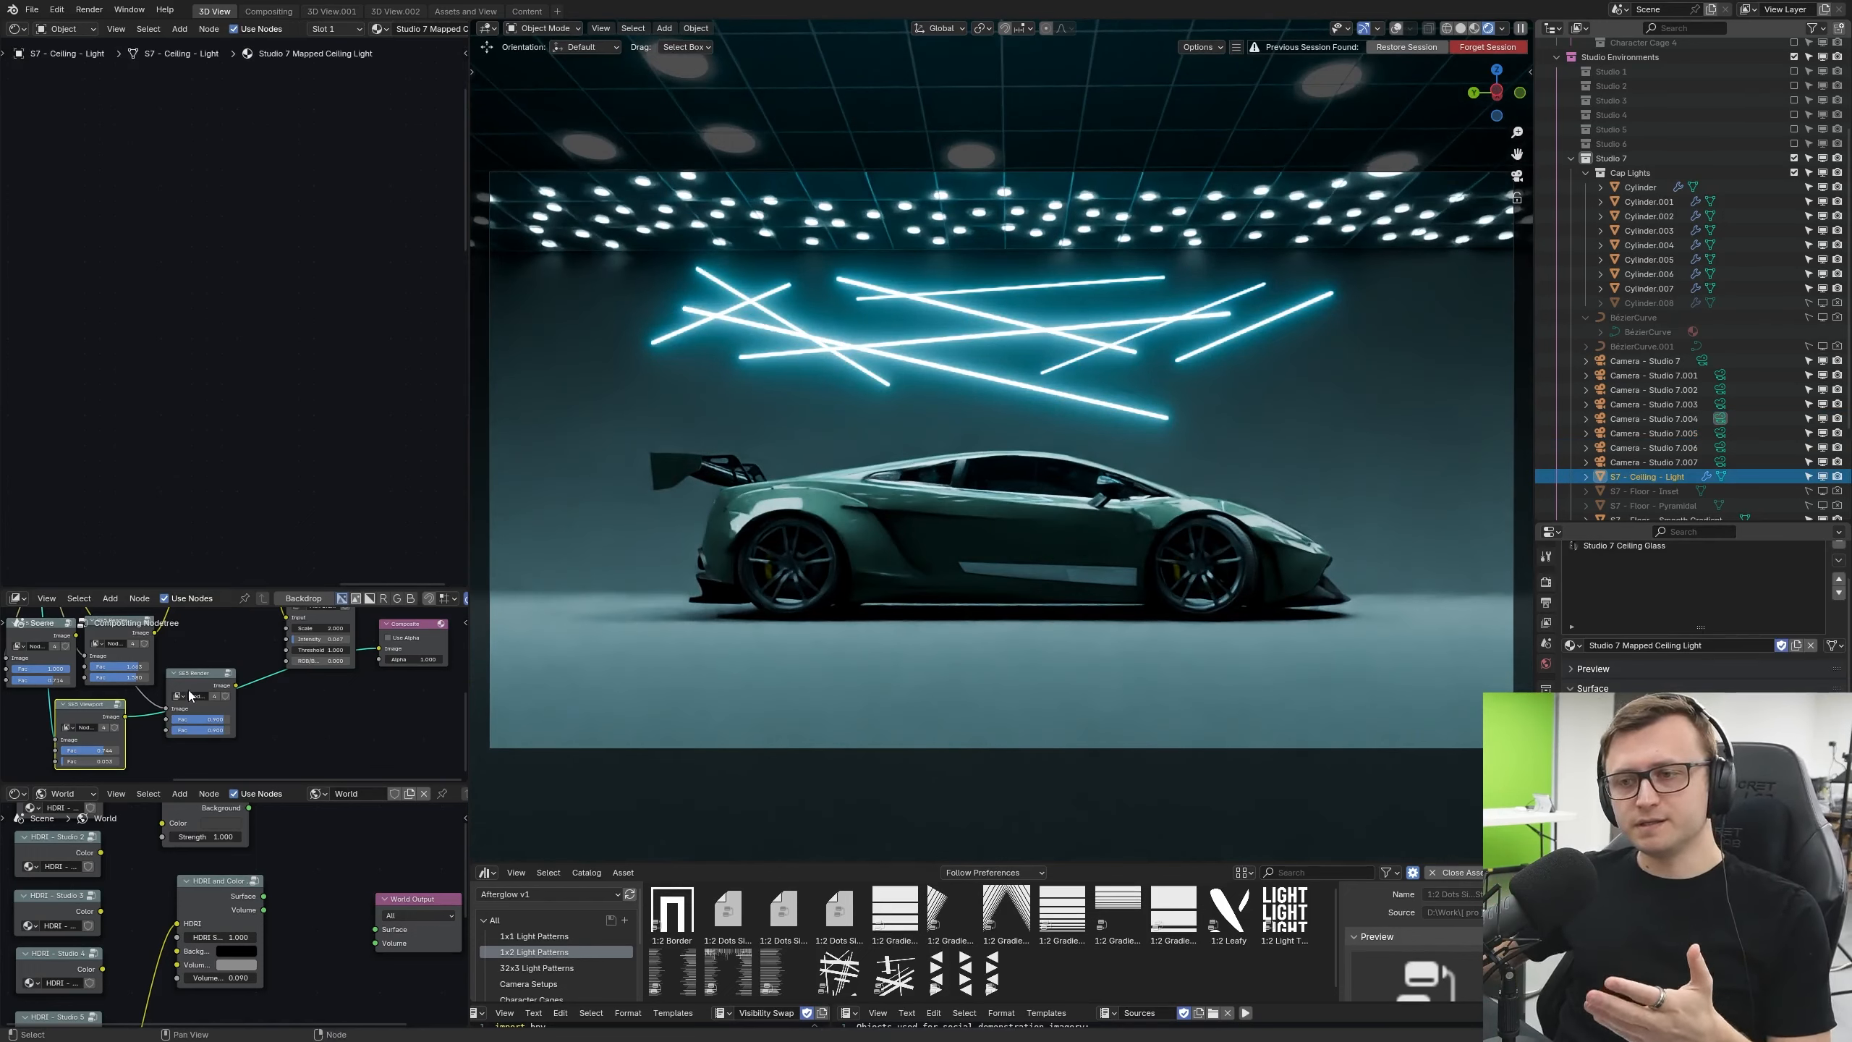
pyautogui.scroll(-8, 409, 467)
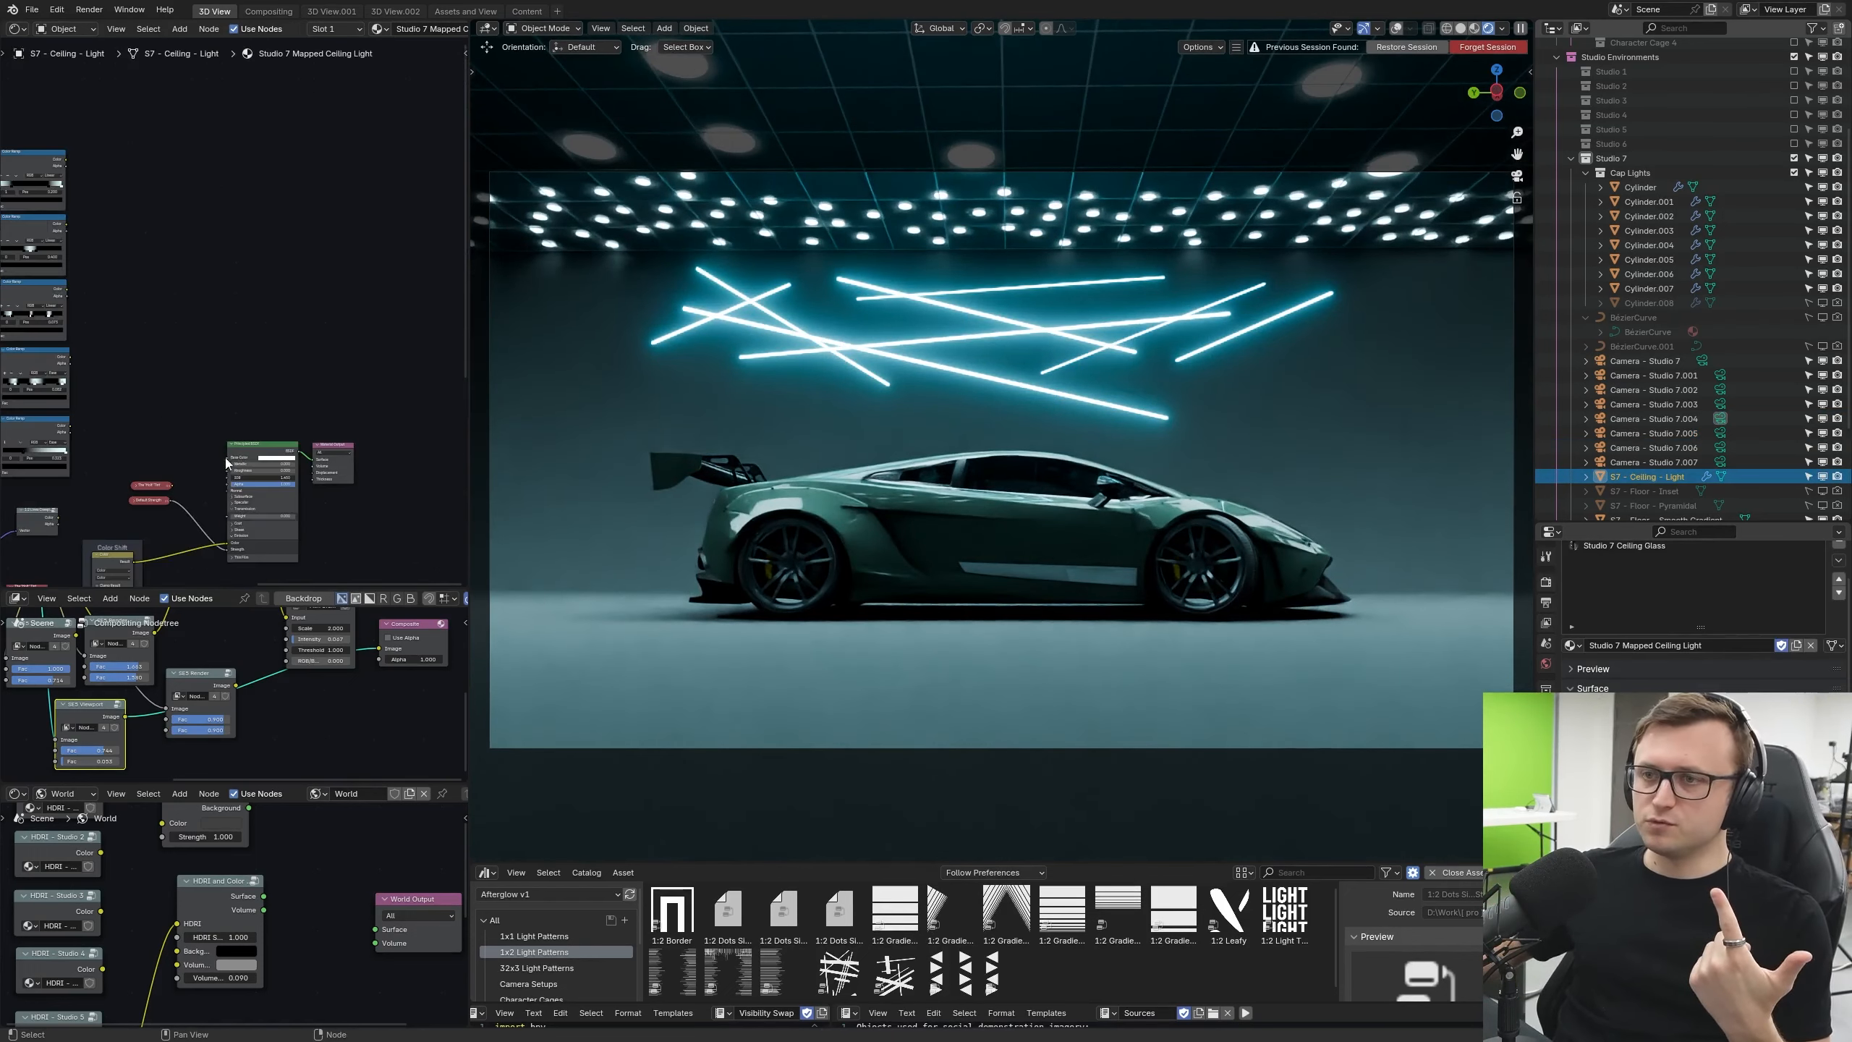
pyautogui.moveTo(215, 573); pyautogui.dragTo(372, 88, button='middle')
pyautogui.scroll(4, 286, 314)
pyautogui.moveTo(188, 318); pyautogui.dragTo(265, 437, button='middle')
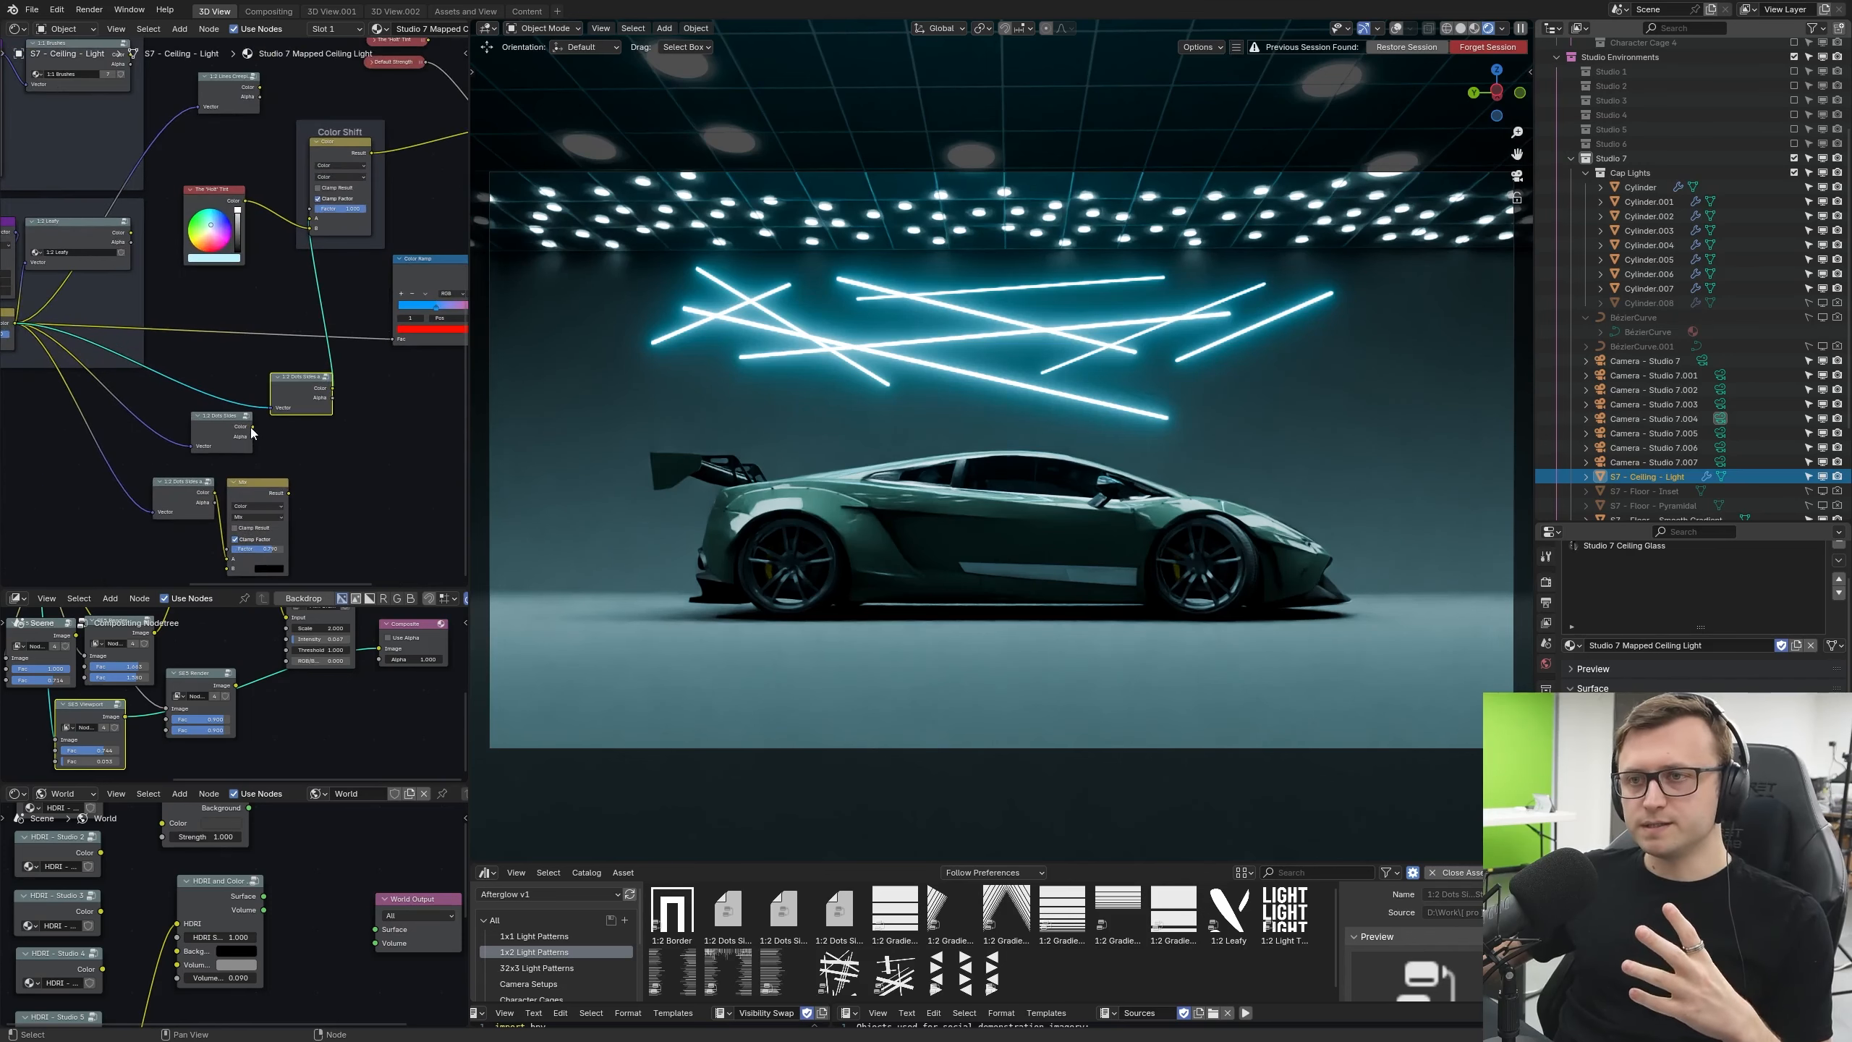
pyautogui.moveTo(270, 146); pyautogui.dragTo(238, 213, button='middle')
pyautogui.moveTo(227, 155); pyautogui.dragTo(283, 295)
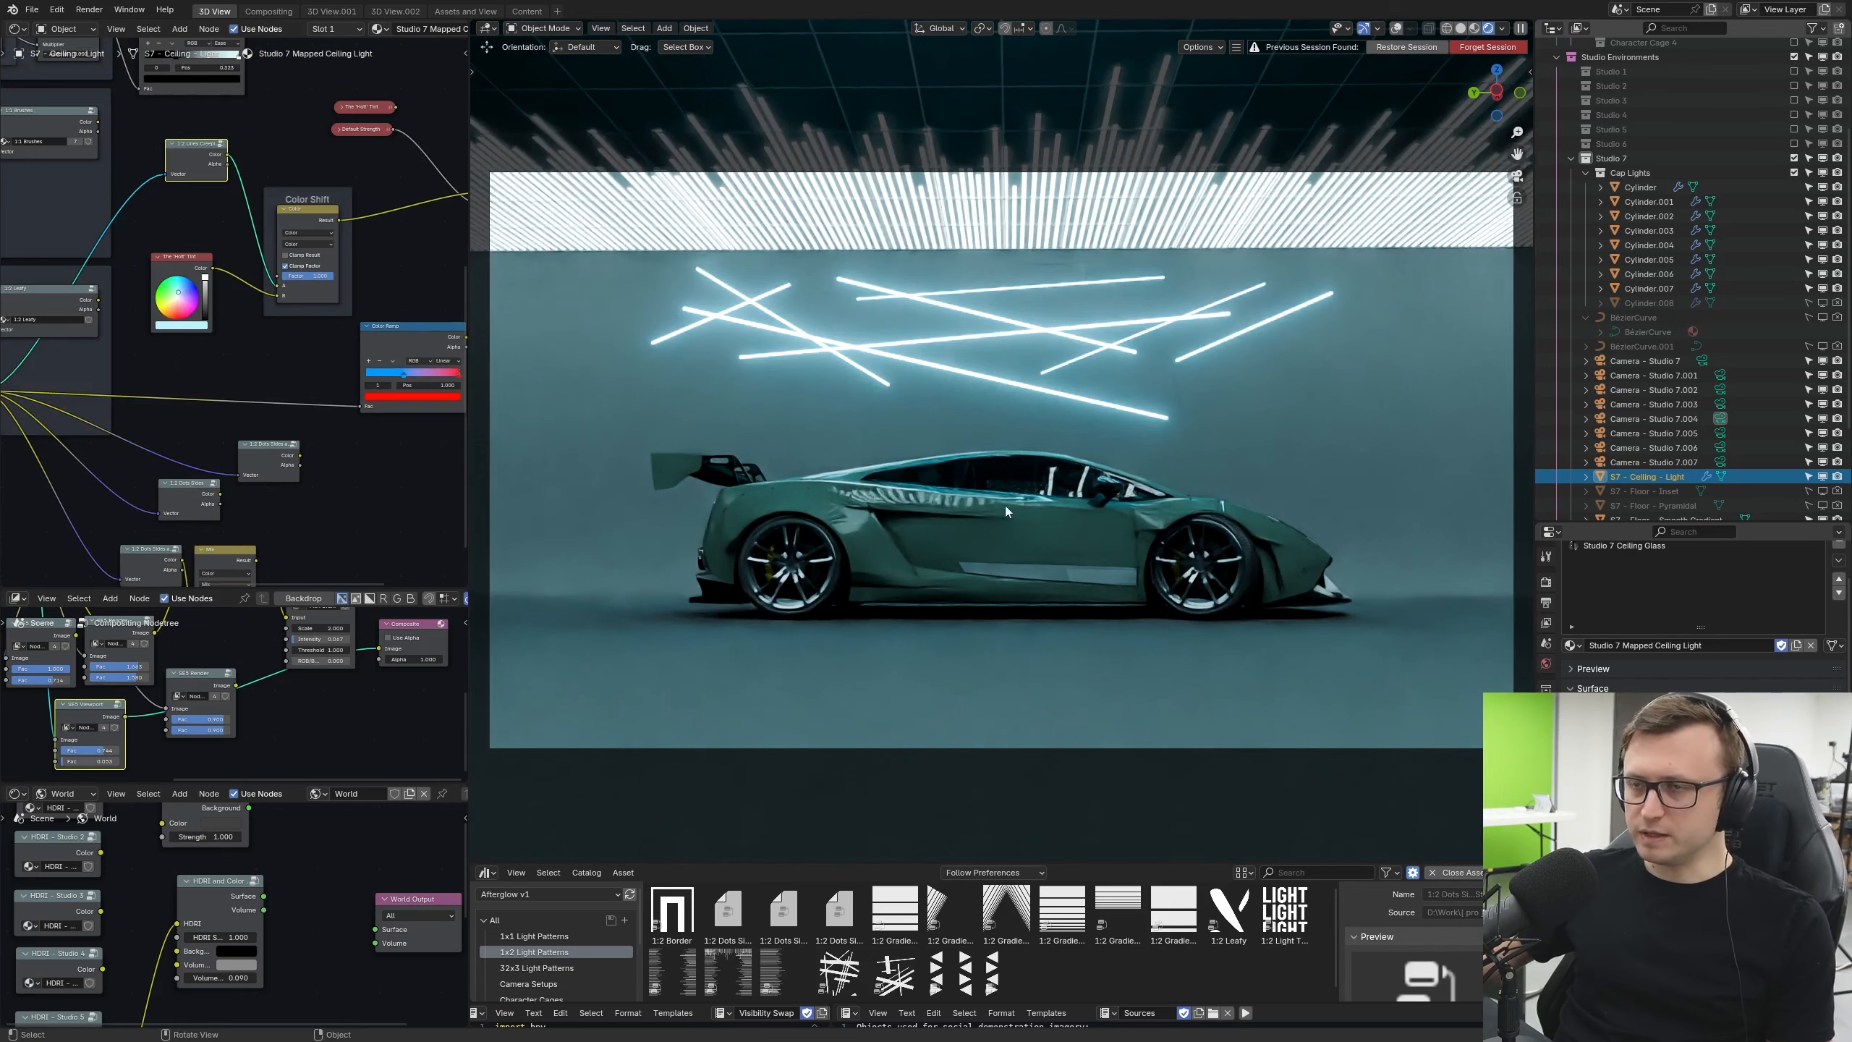
pyautogui.scroll(-1, 287, 116)
pyautogui.moveTo(287, 115); pyautogui.dragTo(213, 450, button='middle')
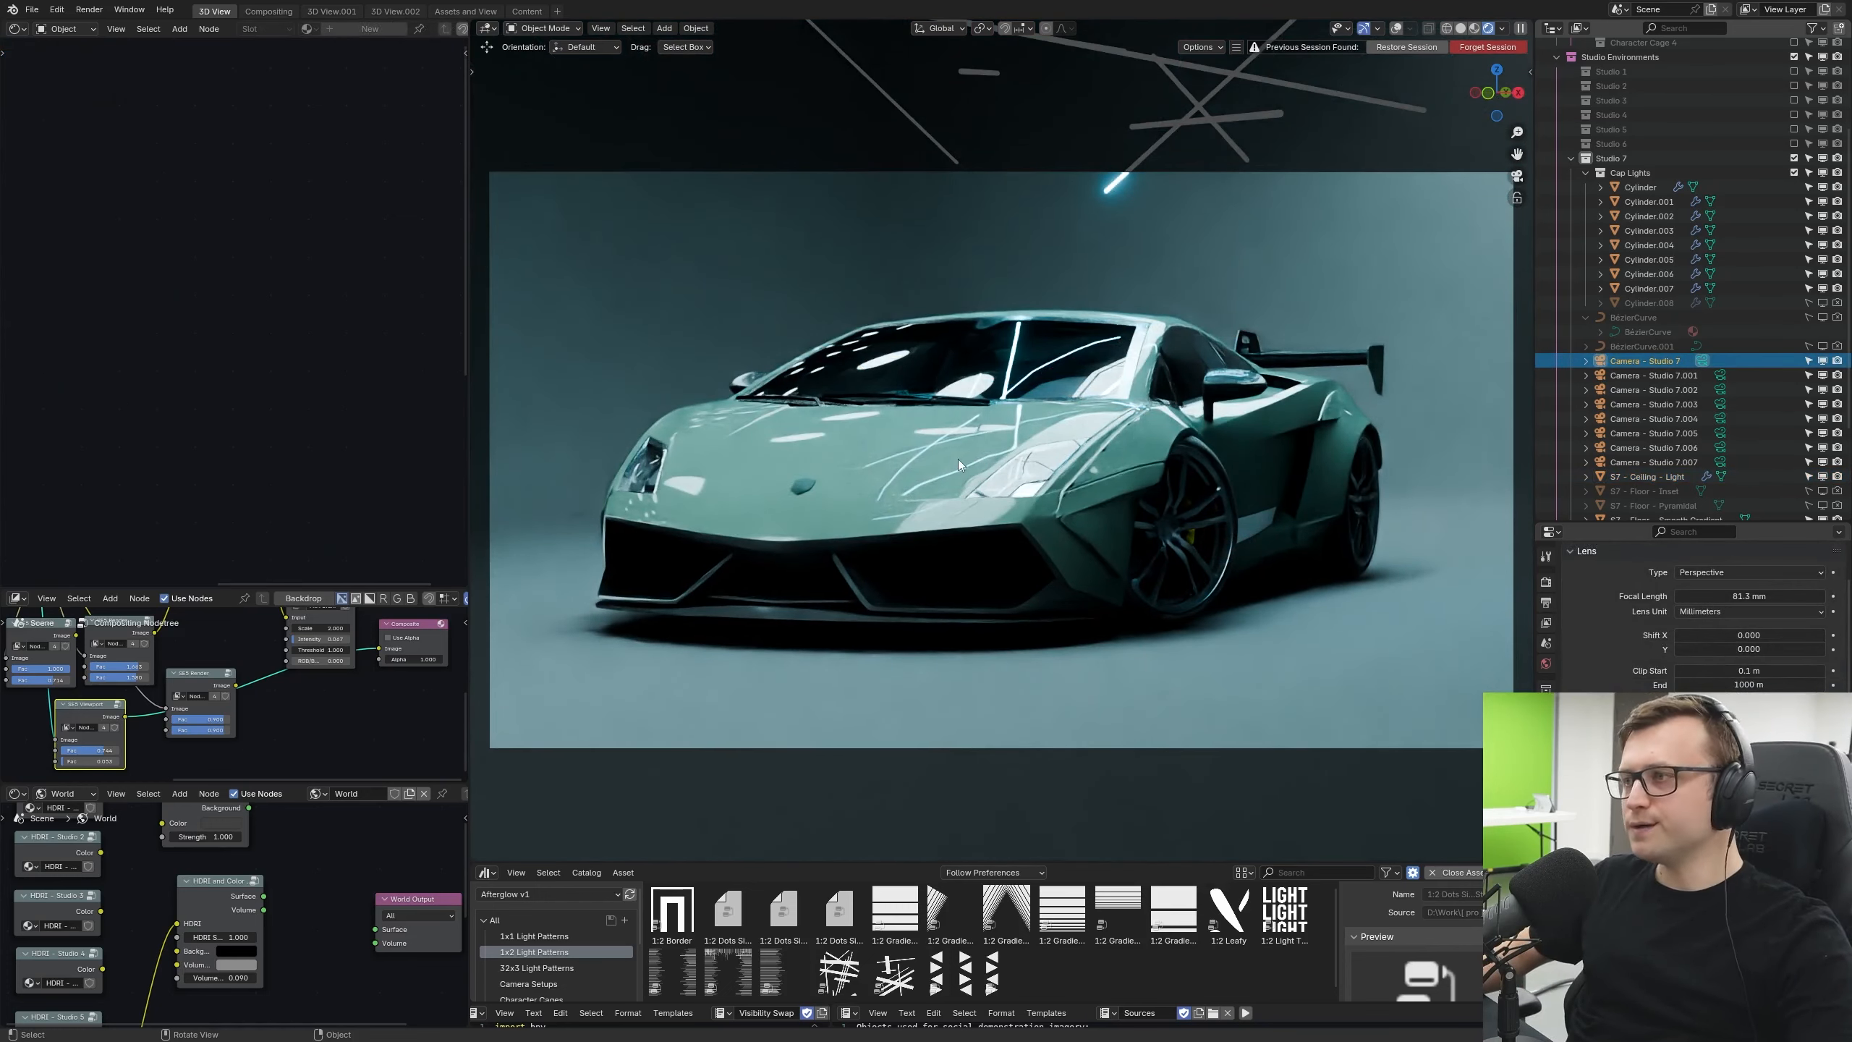
# Step: Preview the car through Camera - Studio 7.001 and other Studio 7 cameras, and view the ceiling and hanging lights from behind the car
pyautogui.click(1583, 374)
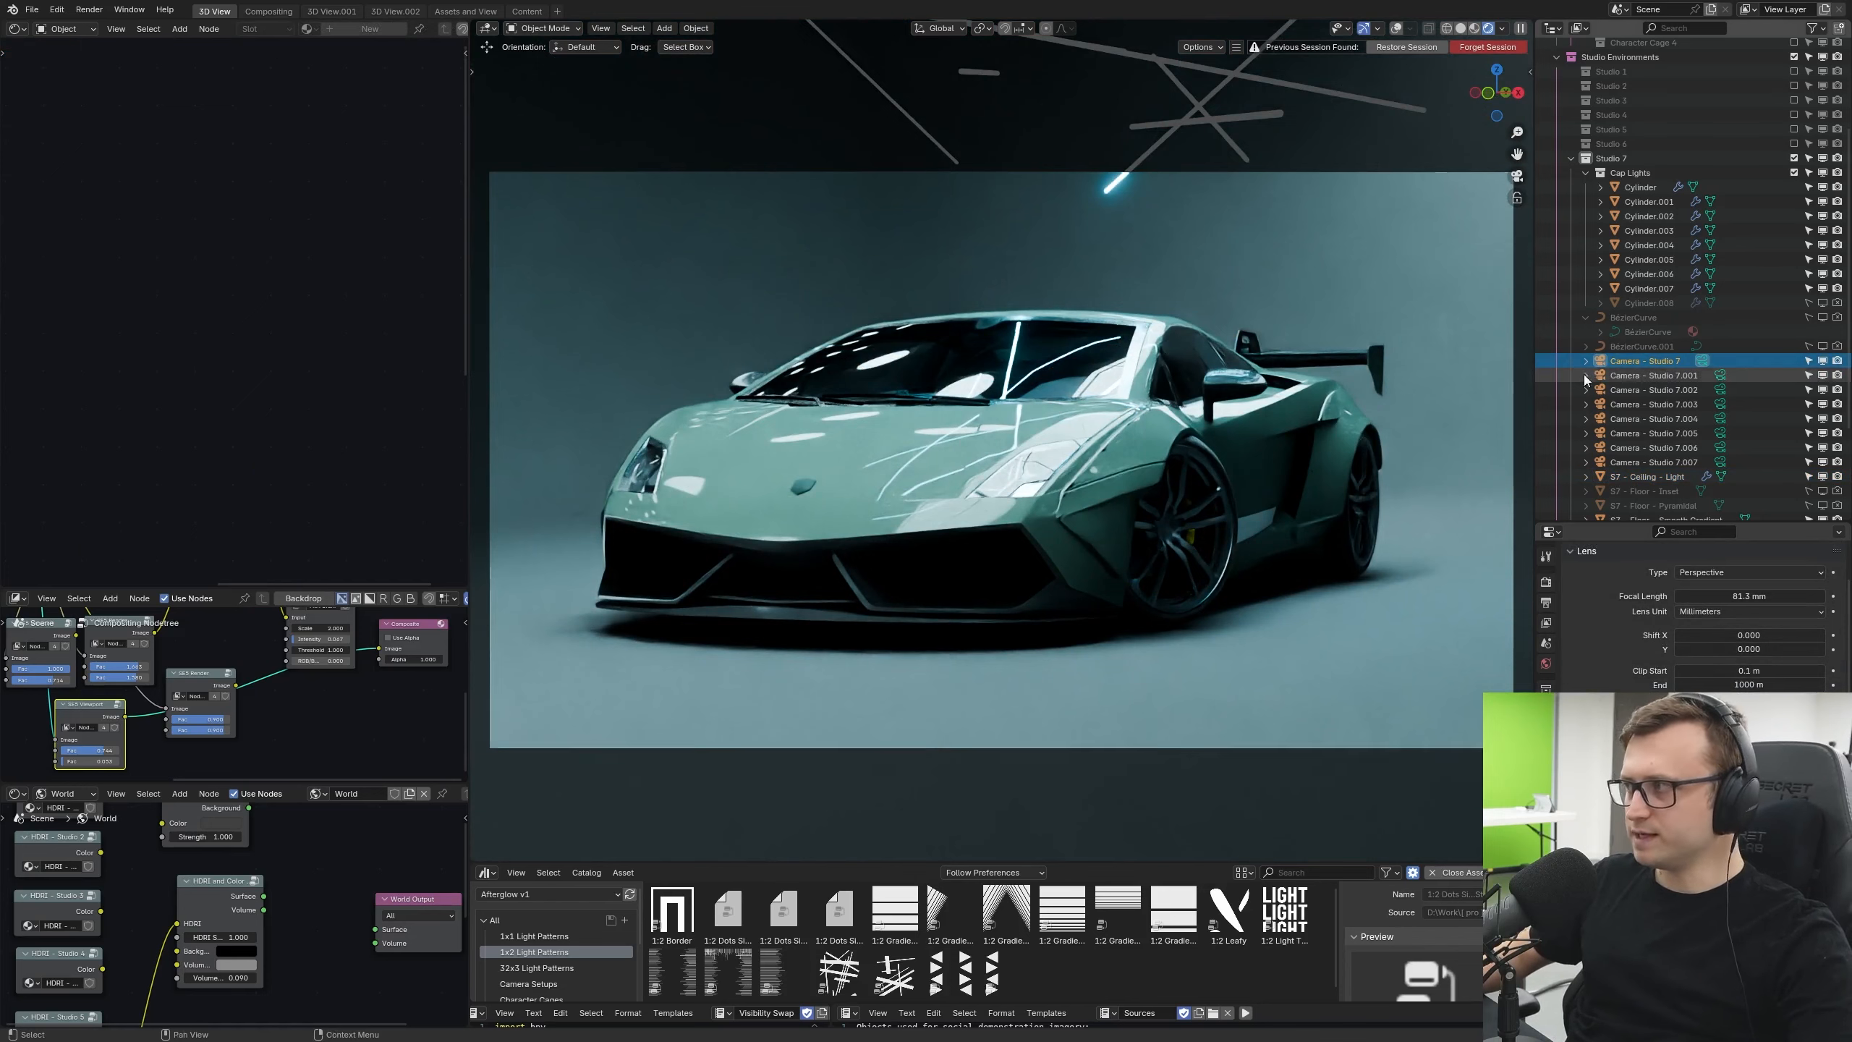
pyautogui.press('ctrl+KP_0')
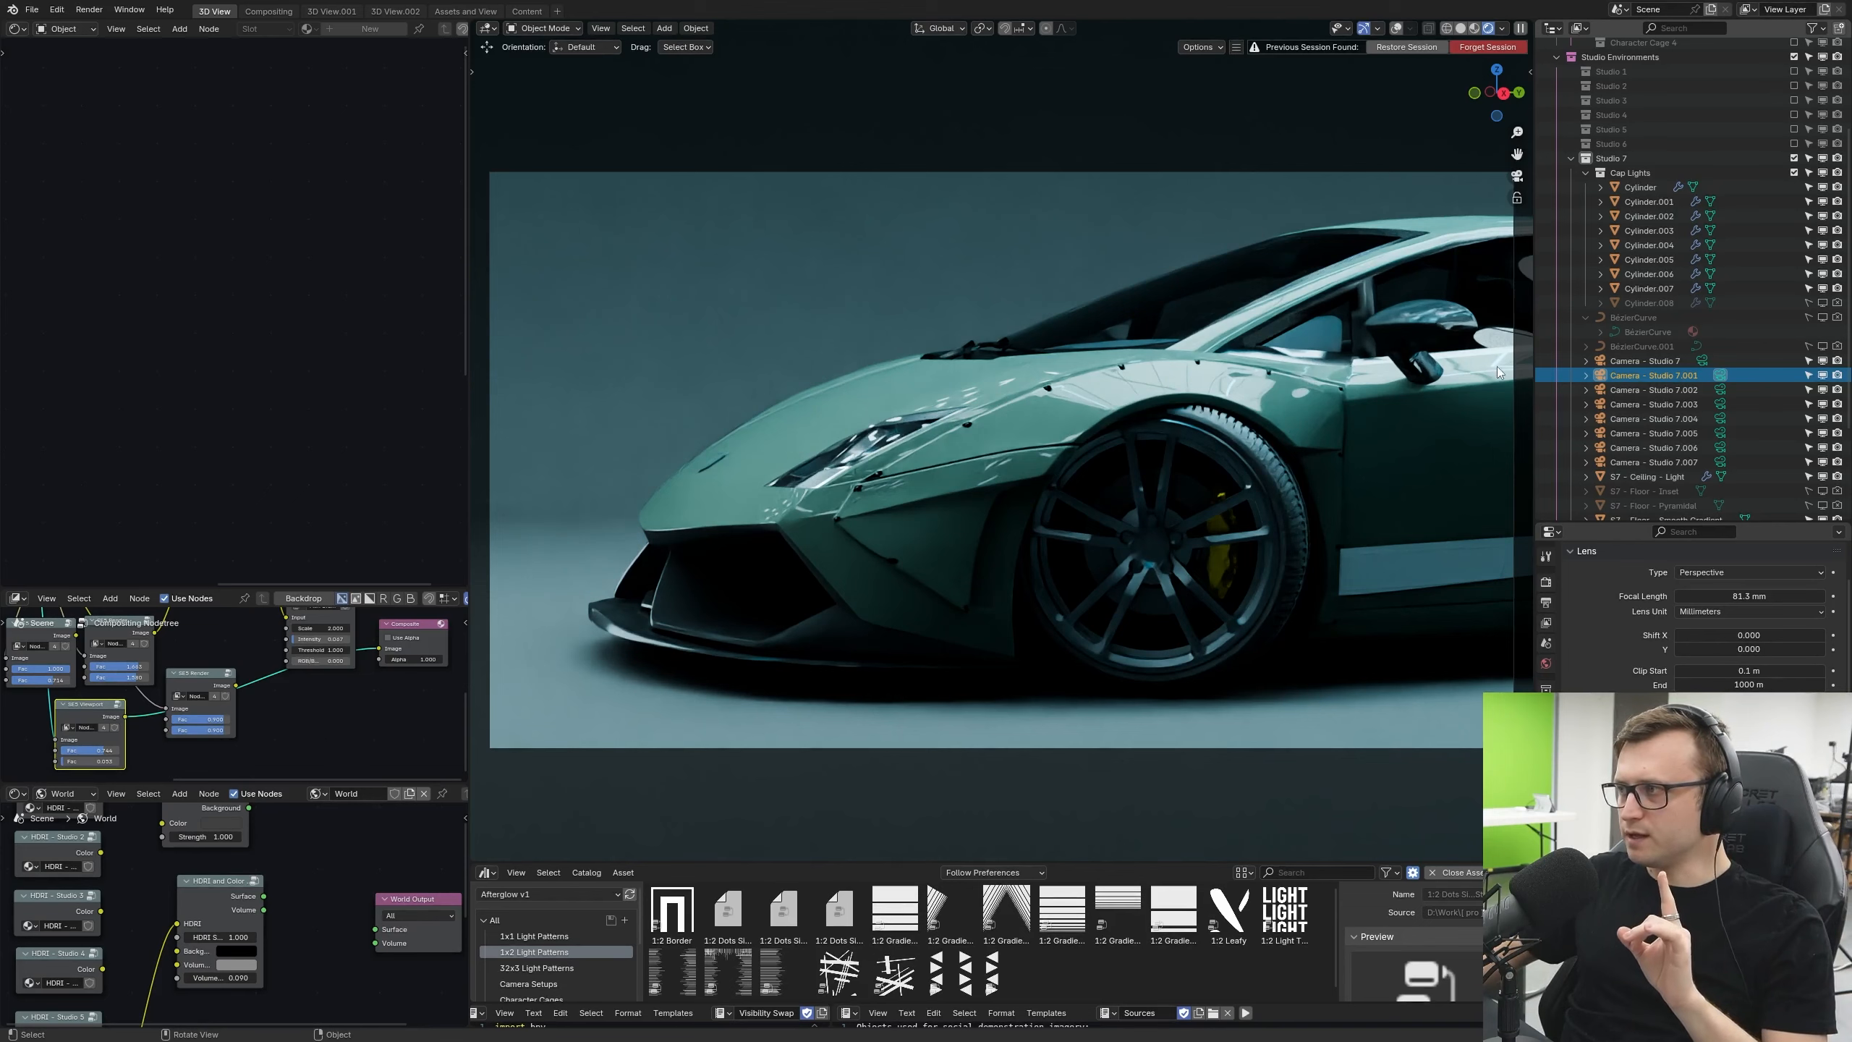
pyautogui.click(1633, 390)
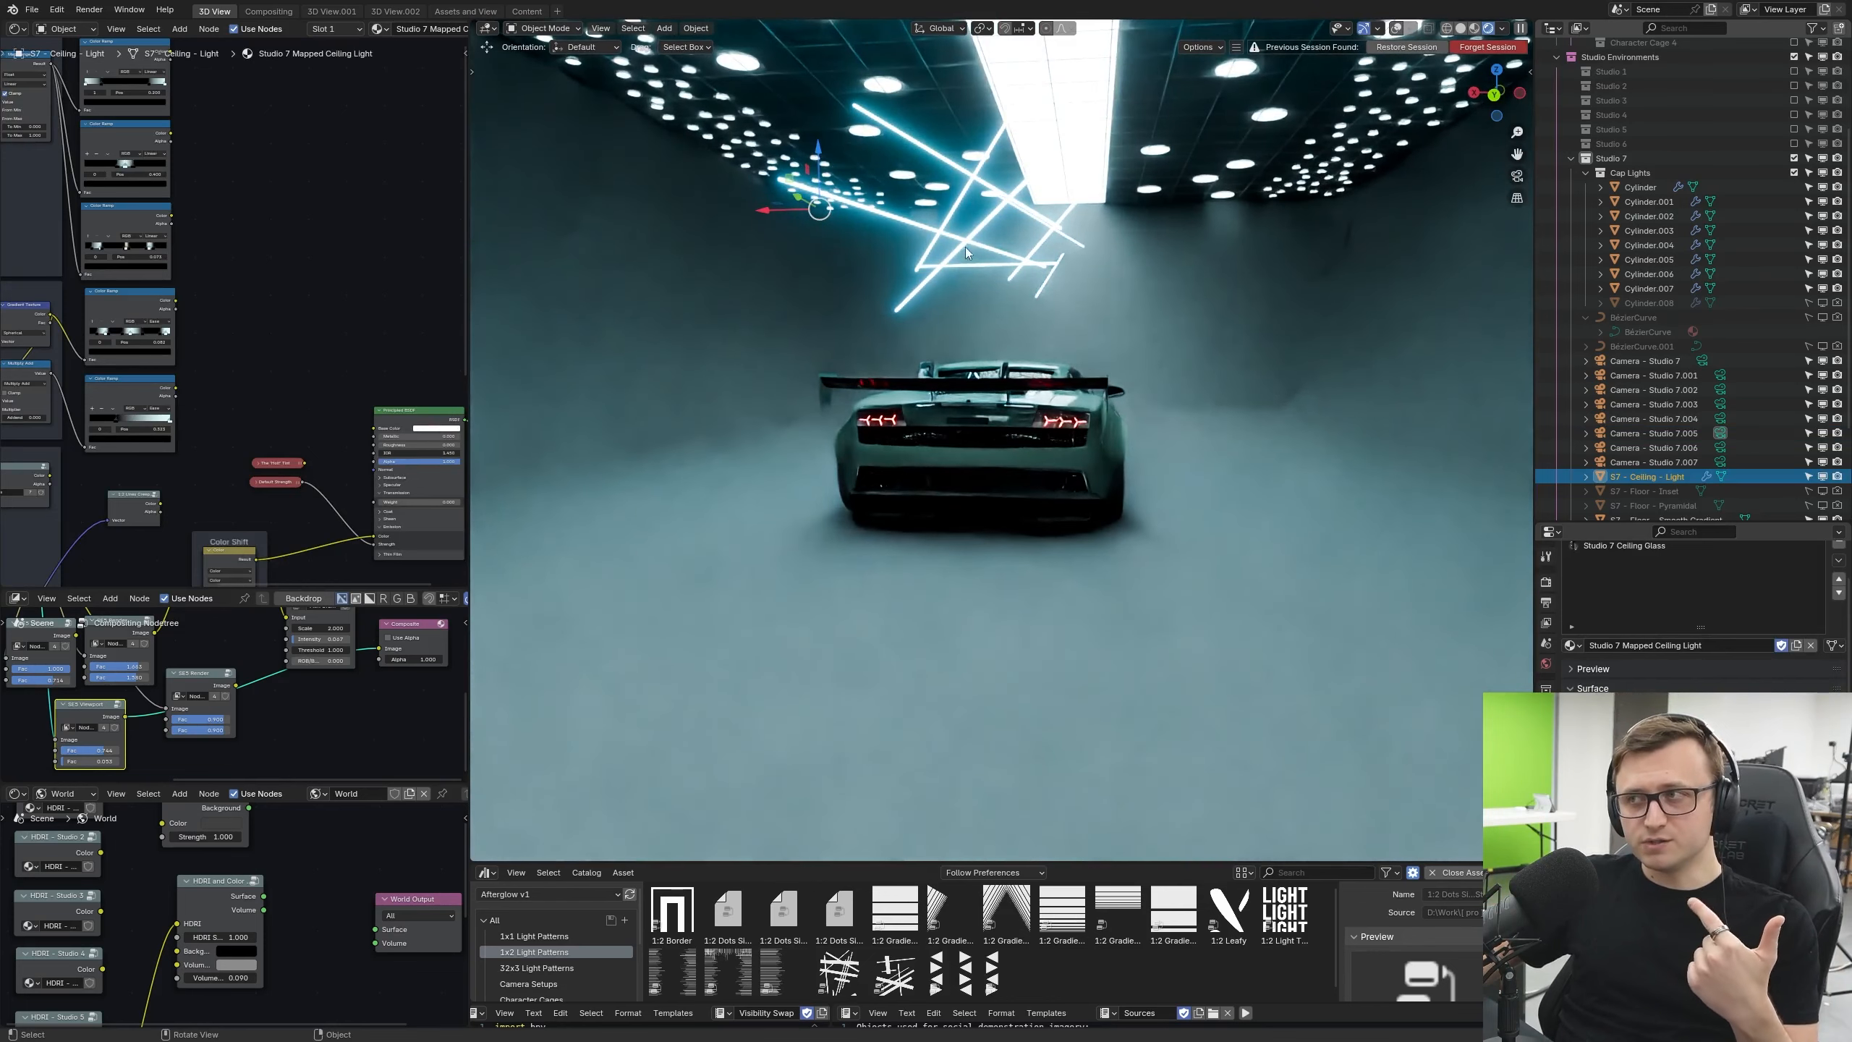
pyautogui.moveTo(1001, 289); pyautogui.dragTo(916, 254, button='middle')
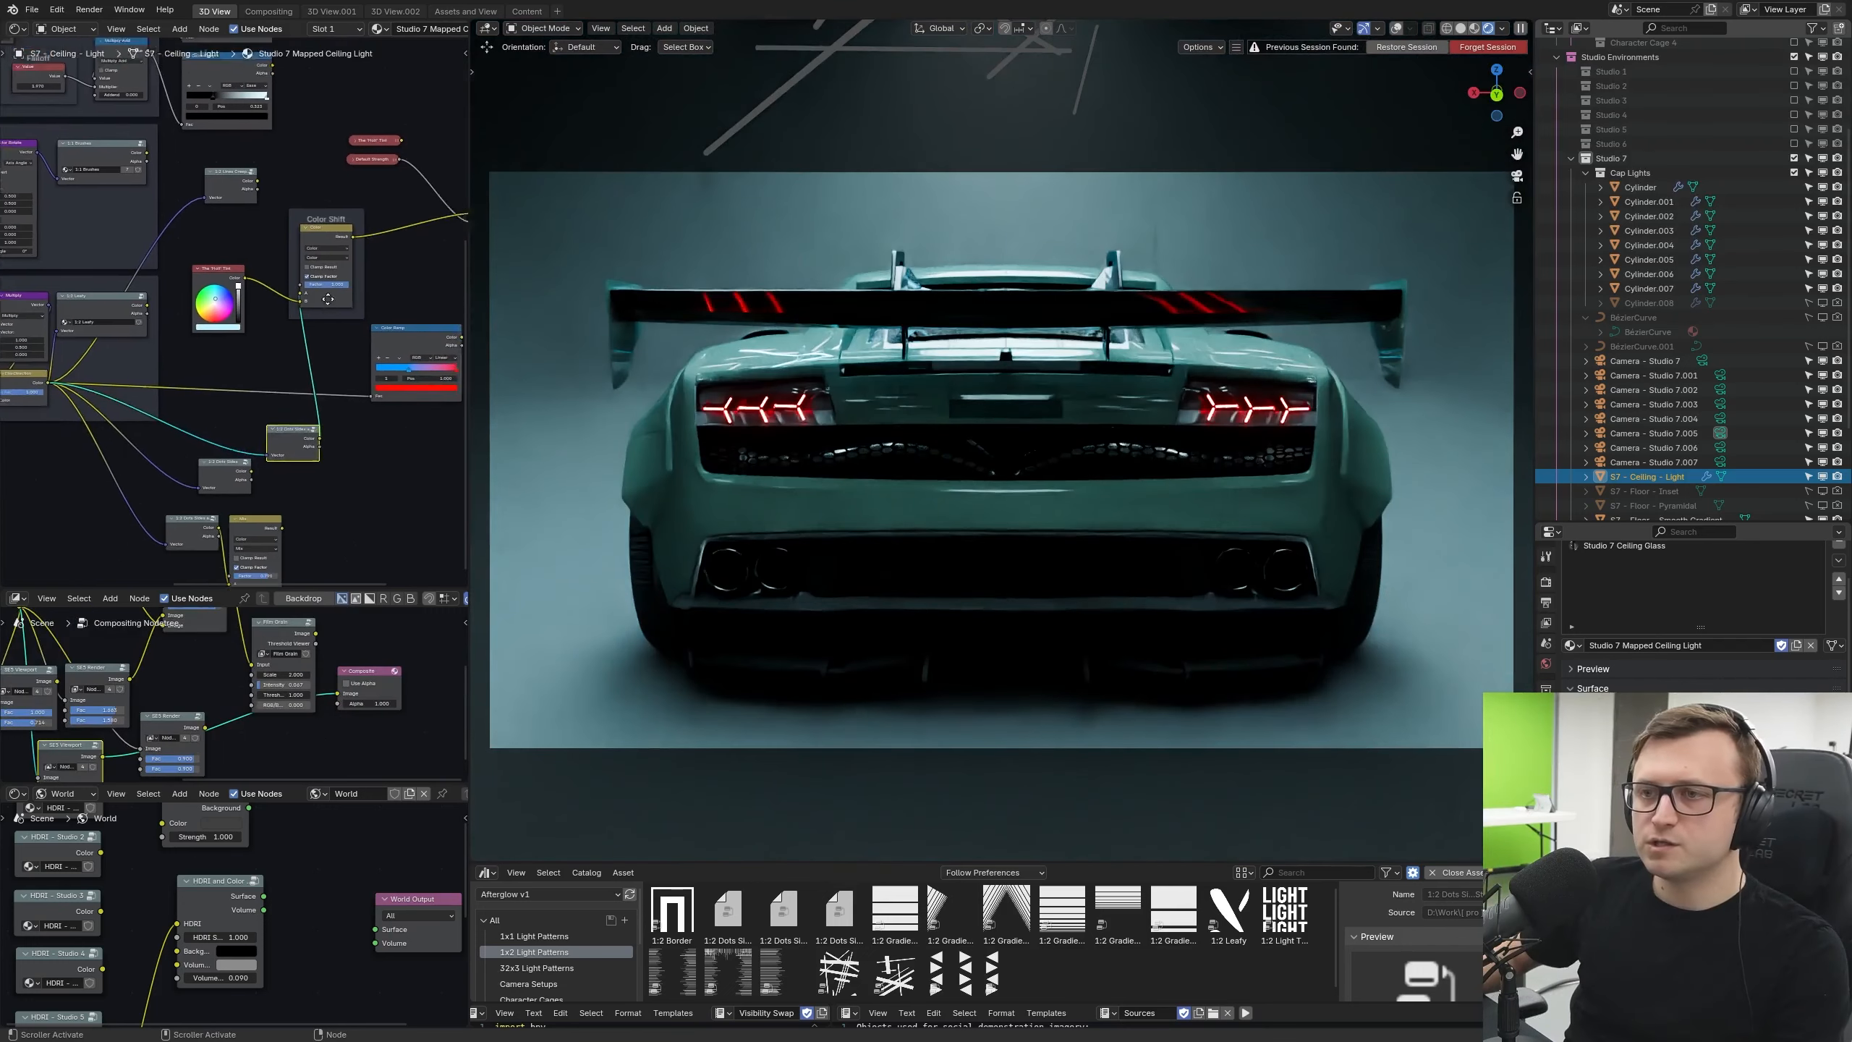
# Step: In the ceiling light's material, reconnect the dot-pattern image node to the Color Shift node in place of the line pattern
pyautogui.scroll(2, 285, 437)
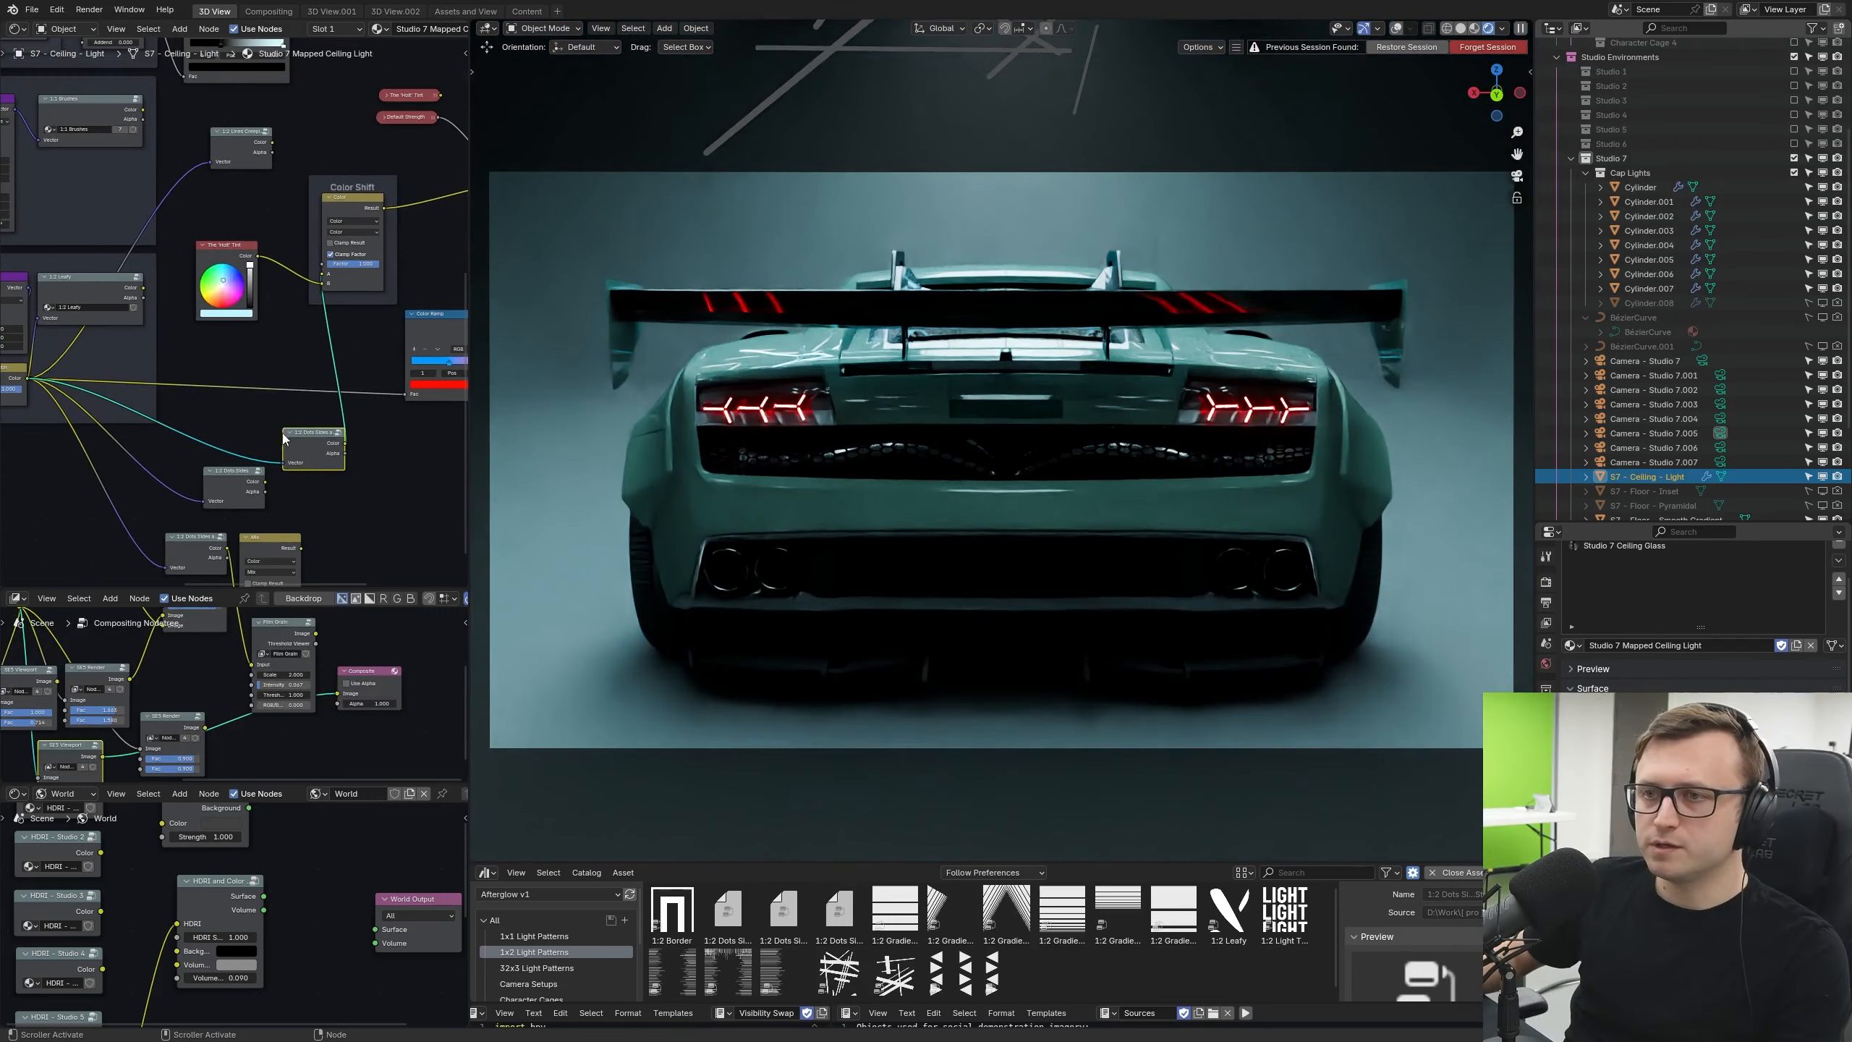
pyautogui.moveTo(233, 487); pyautogui.dragTo(322, 283)
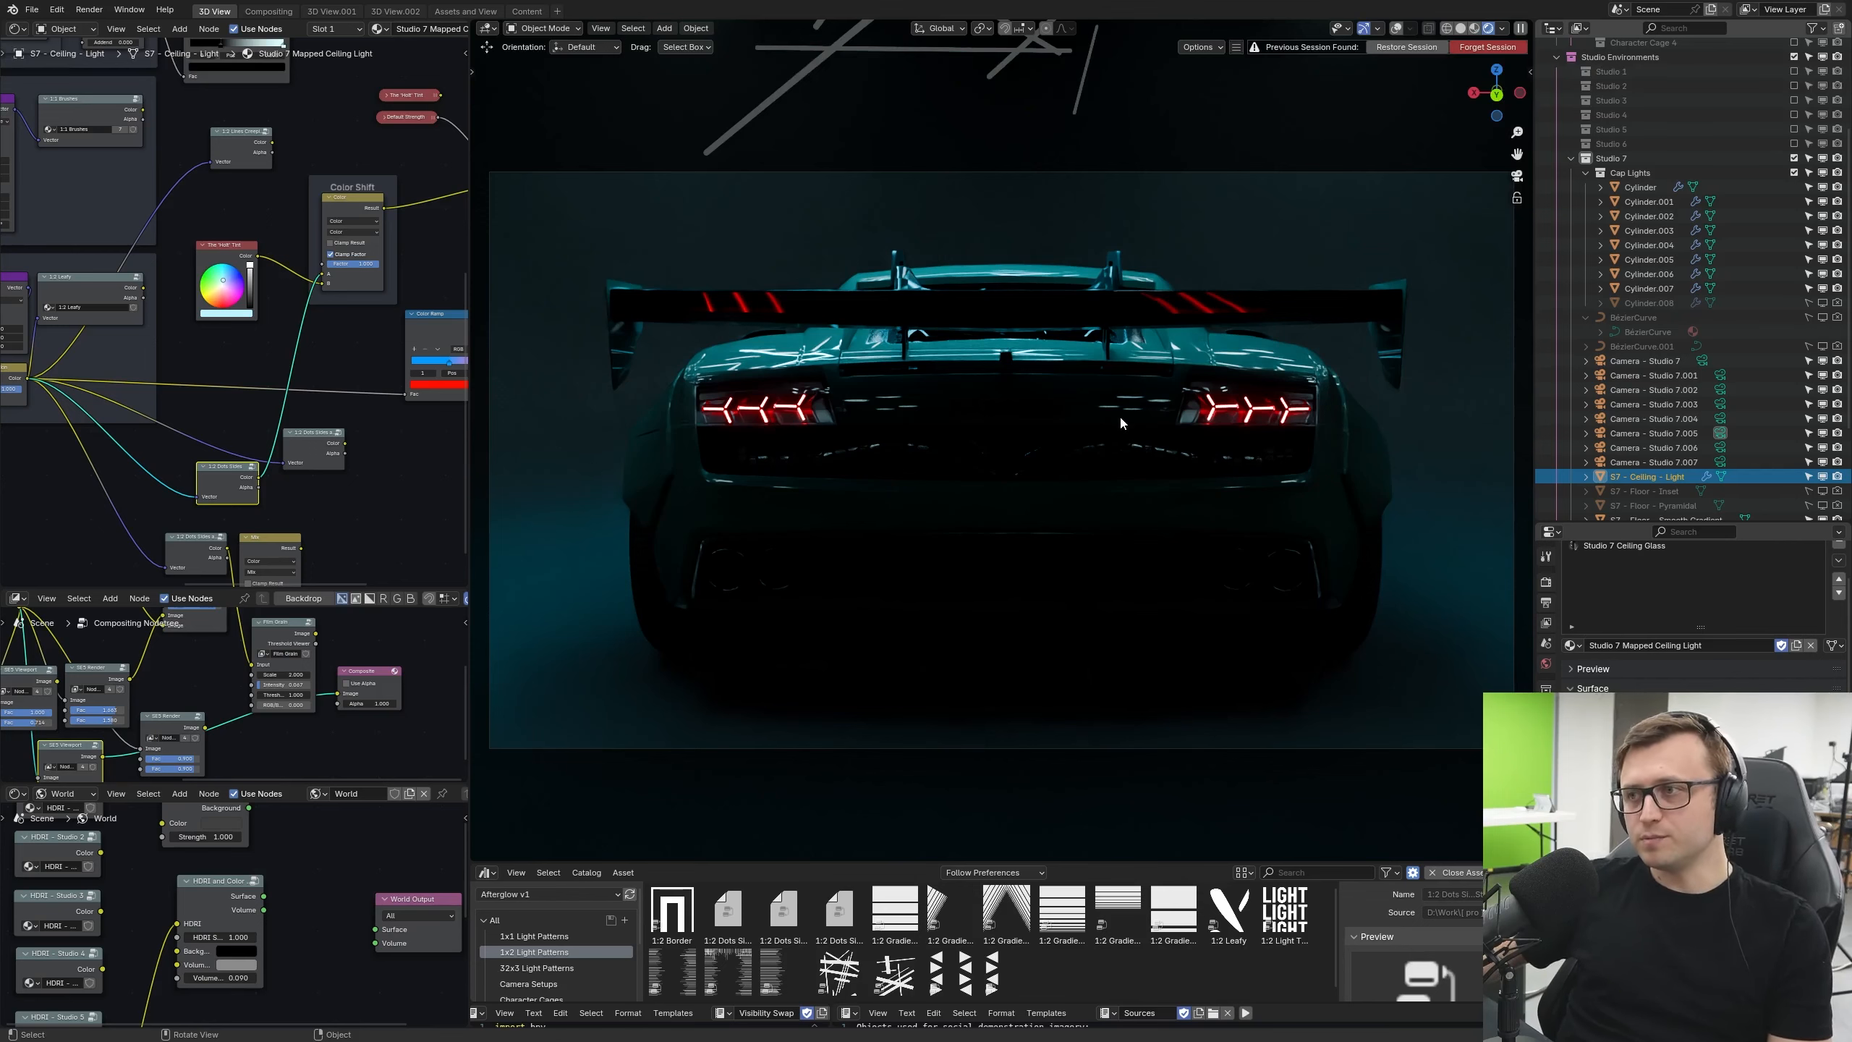
pyautogui.moveTo(1121, 418); pyautogui.dragTo(1058, 510, button='middle')
pyautogui.press('KP_0')
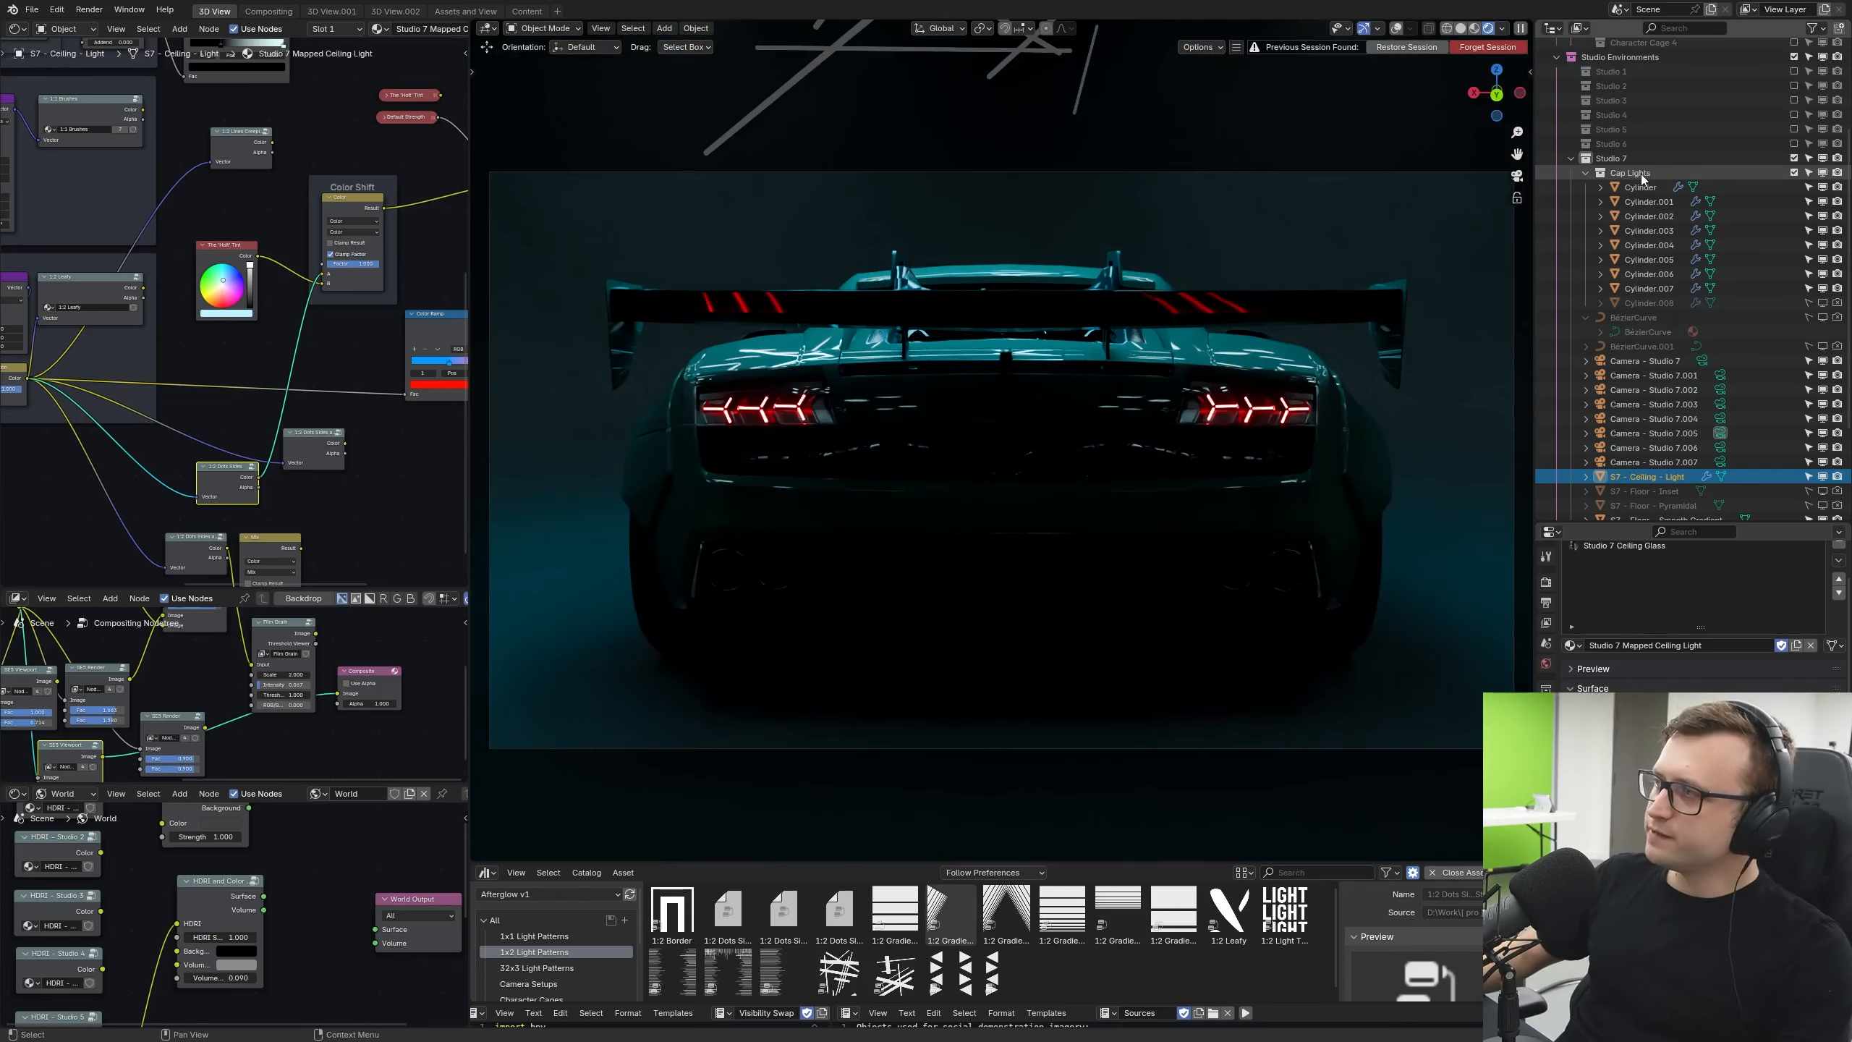
# Step: Try red and magenta emission colours on the hanging tubes' Emissive Hanging Light material
pyautogui.click(1649, 201)
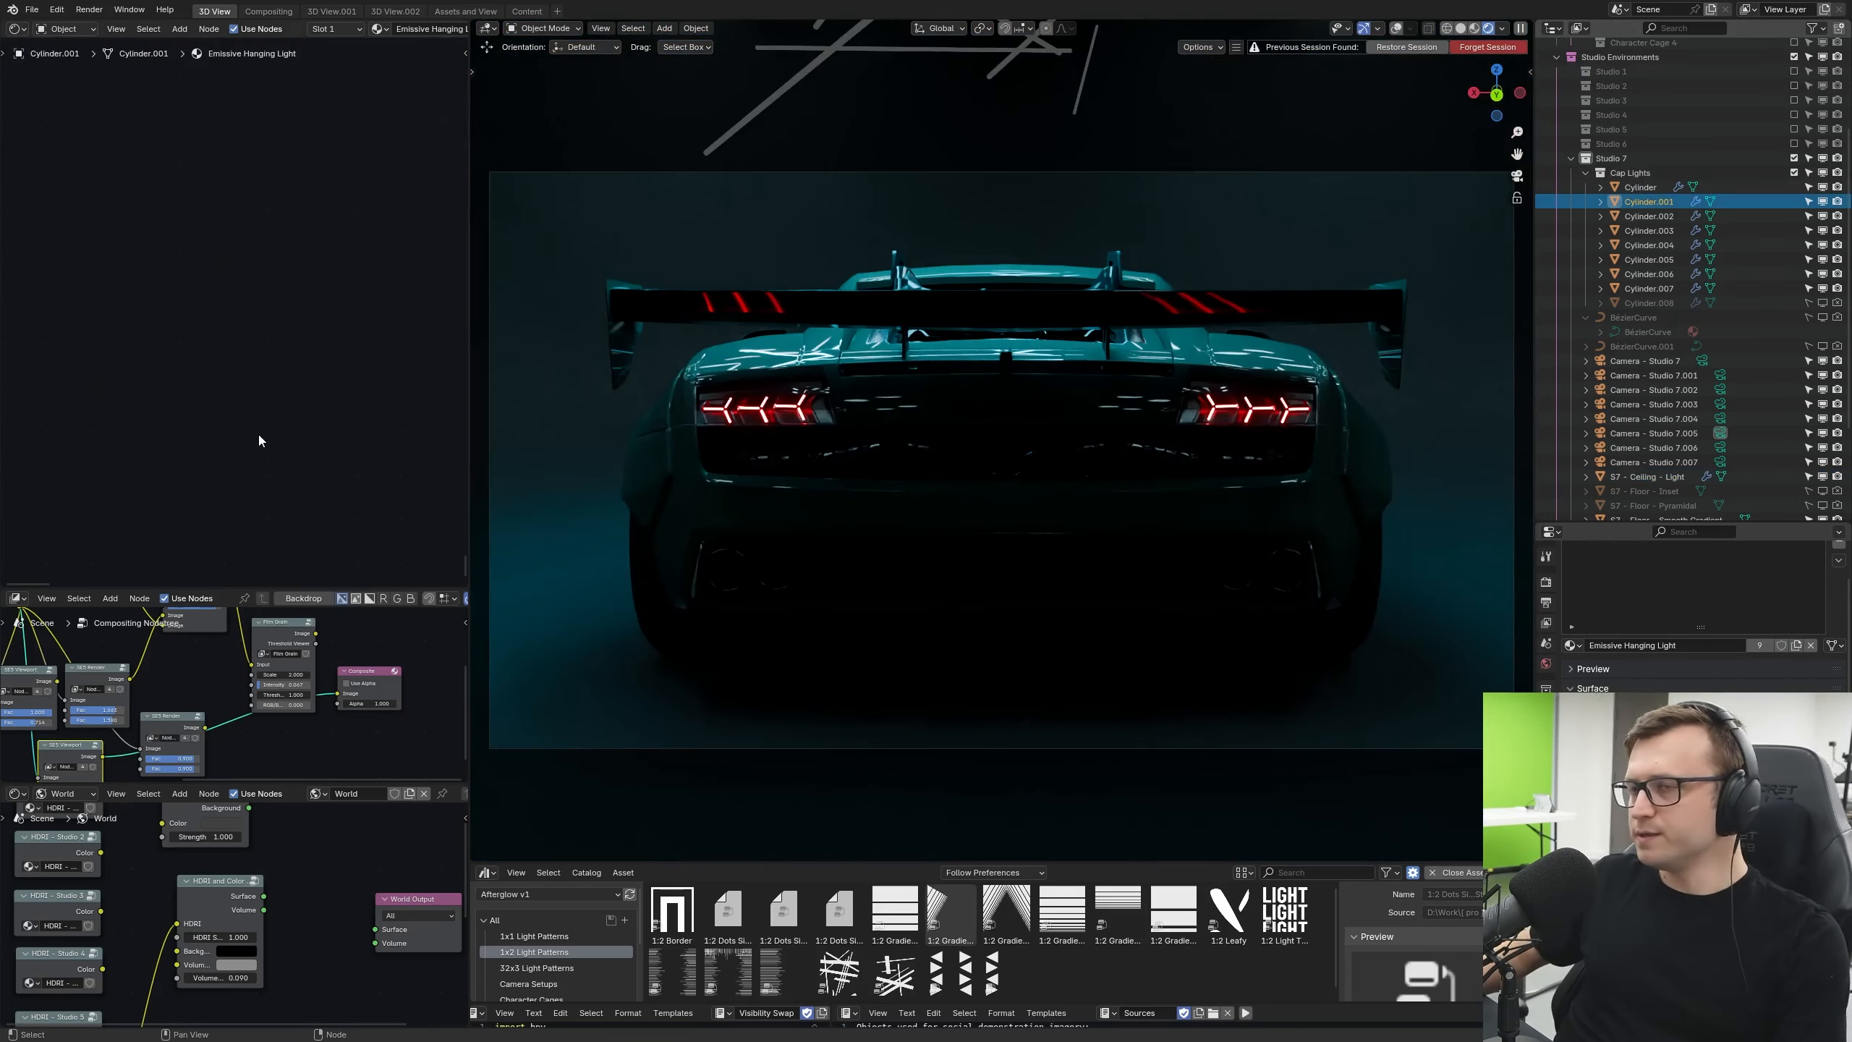
pyautogui.press('Home')
pyautogui.click(187, 414)
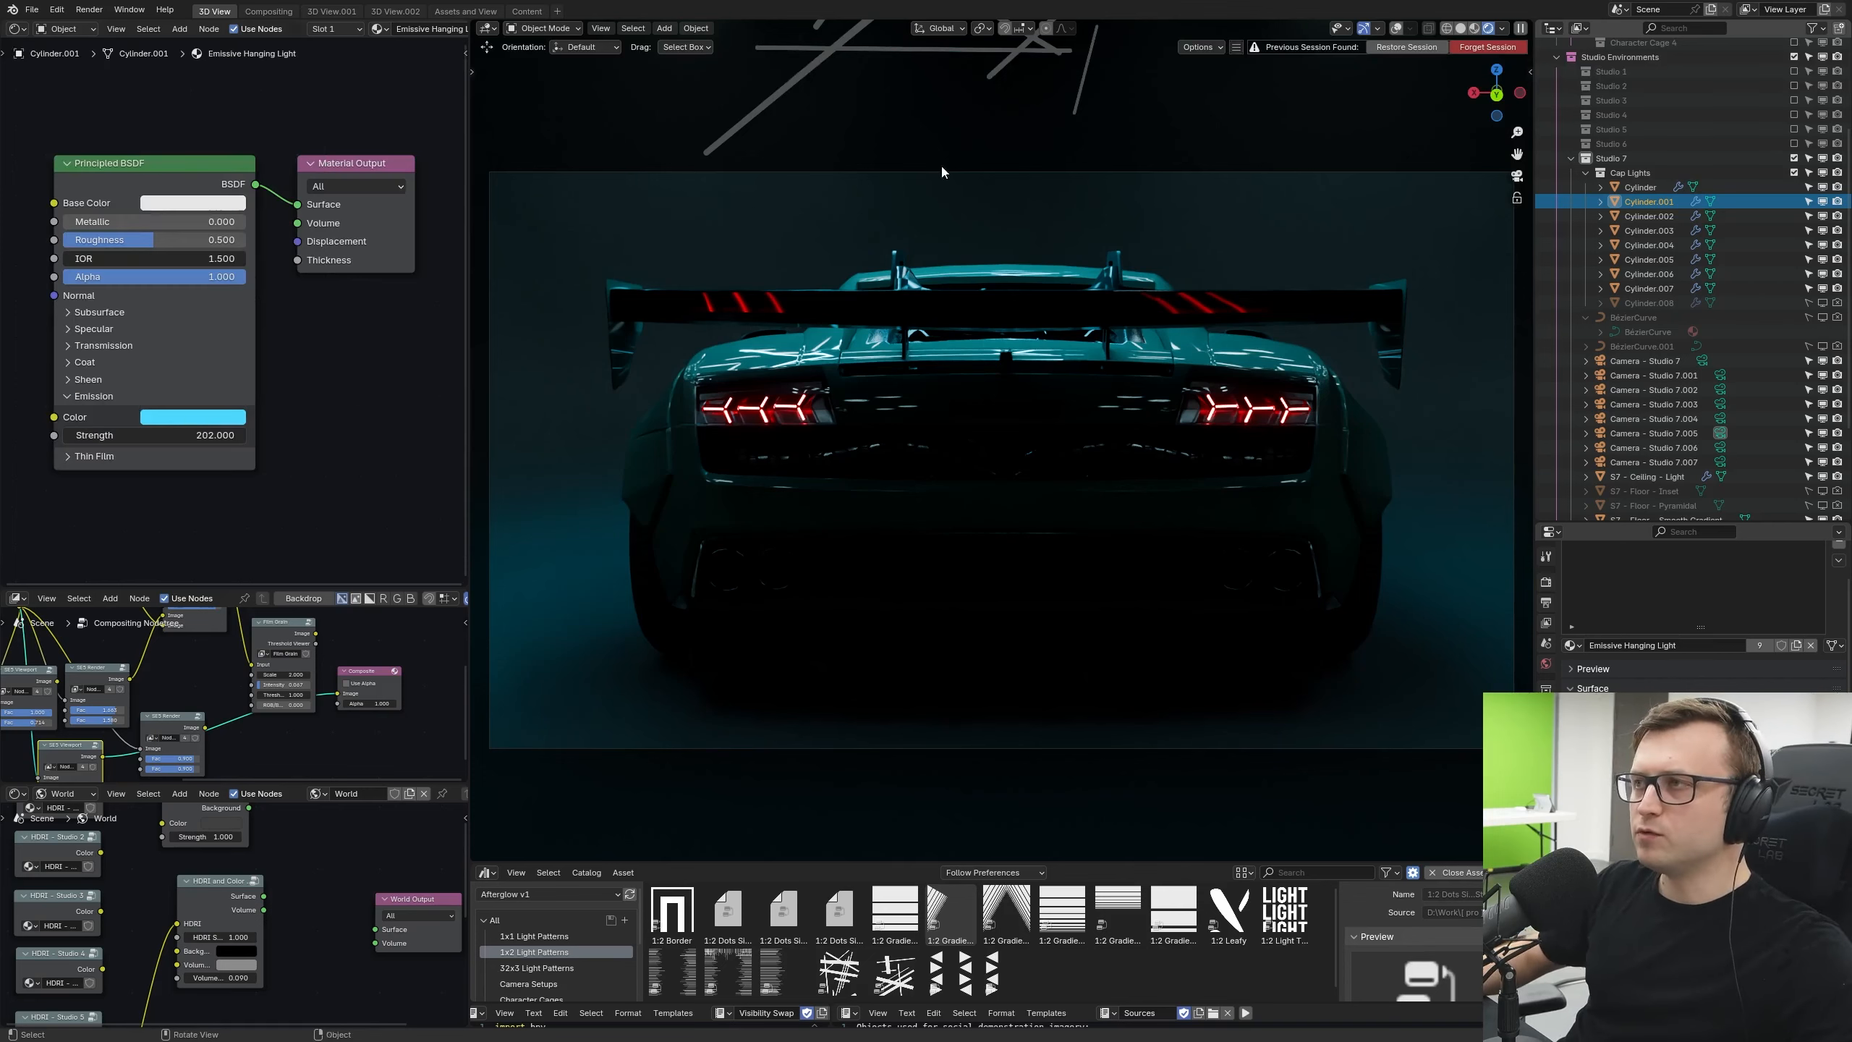
pyautogui.click(192, 417)
pyautogui.click(230, 295)
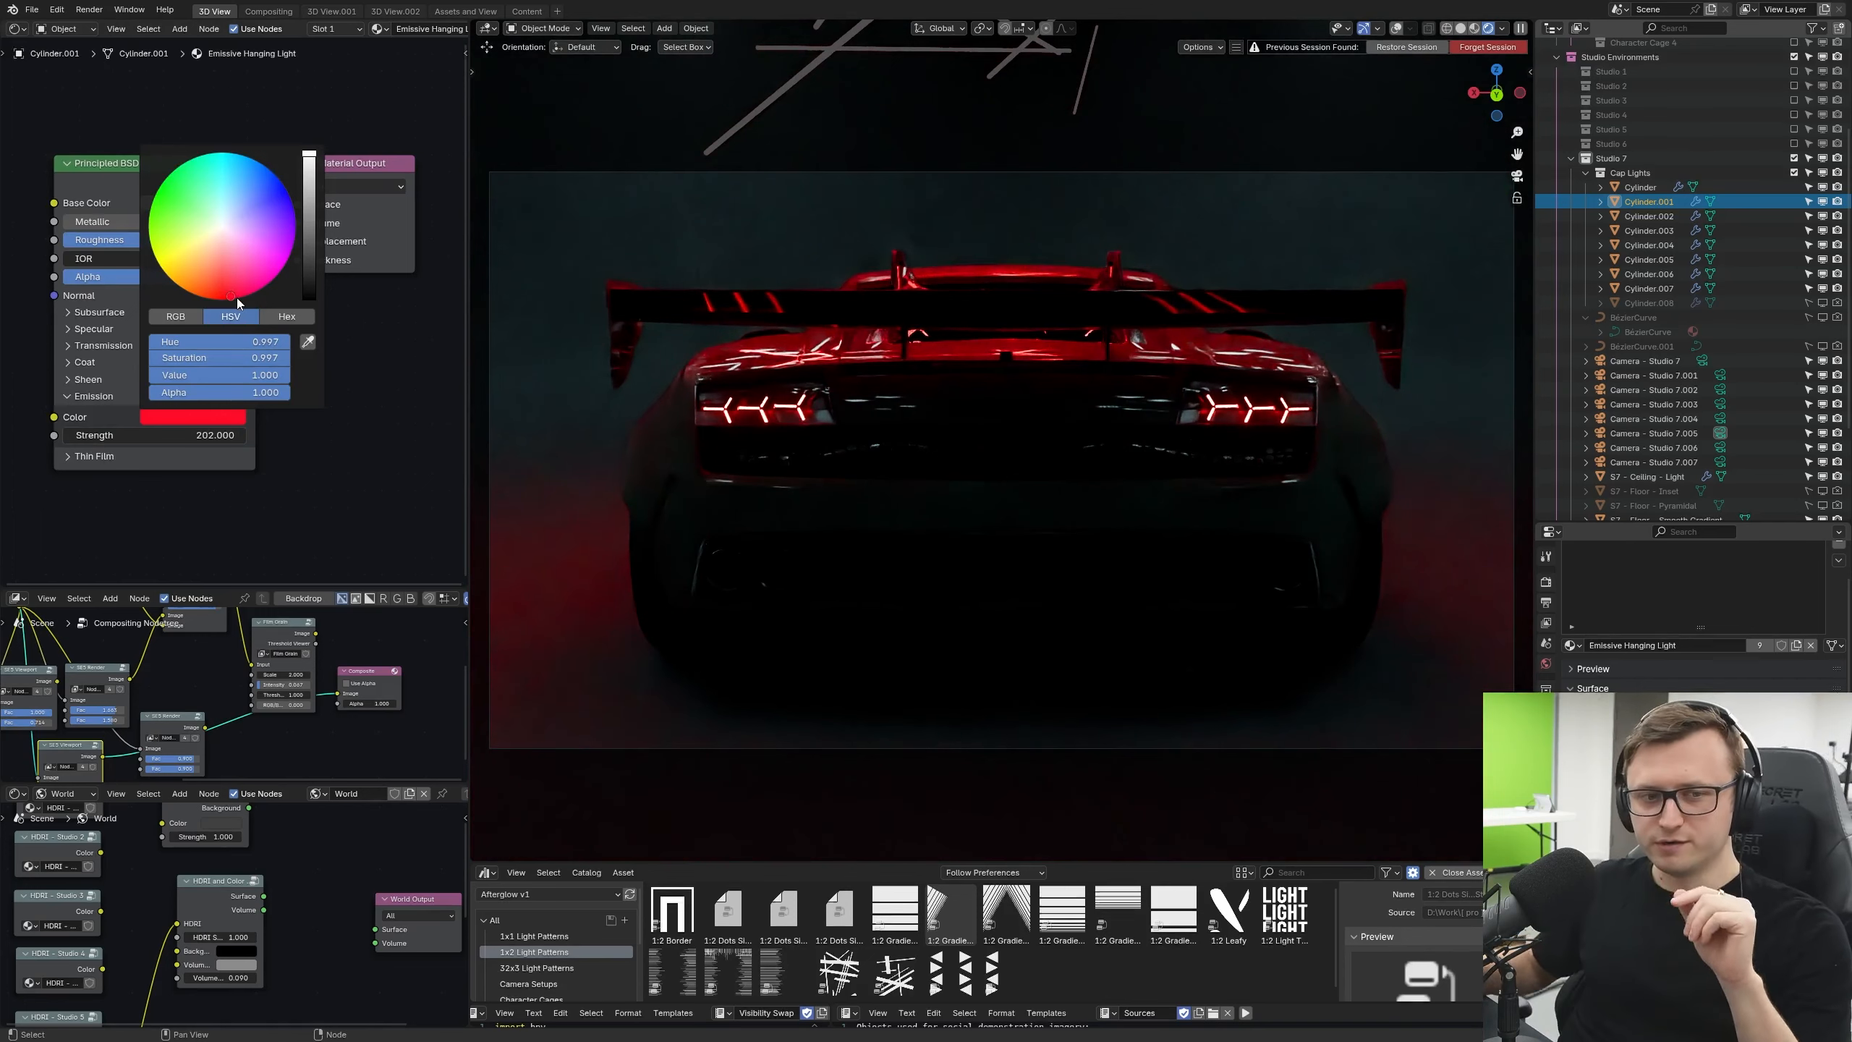
pyautogui.click(276, 276)
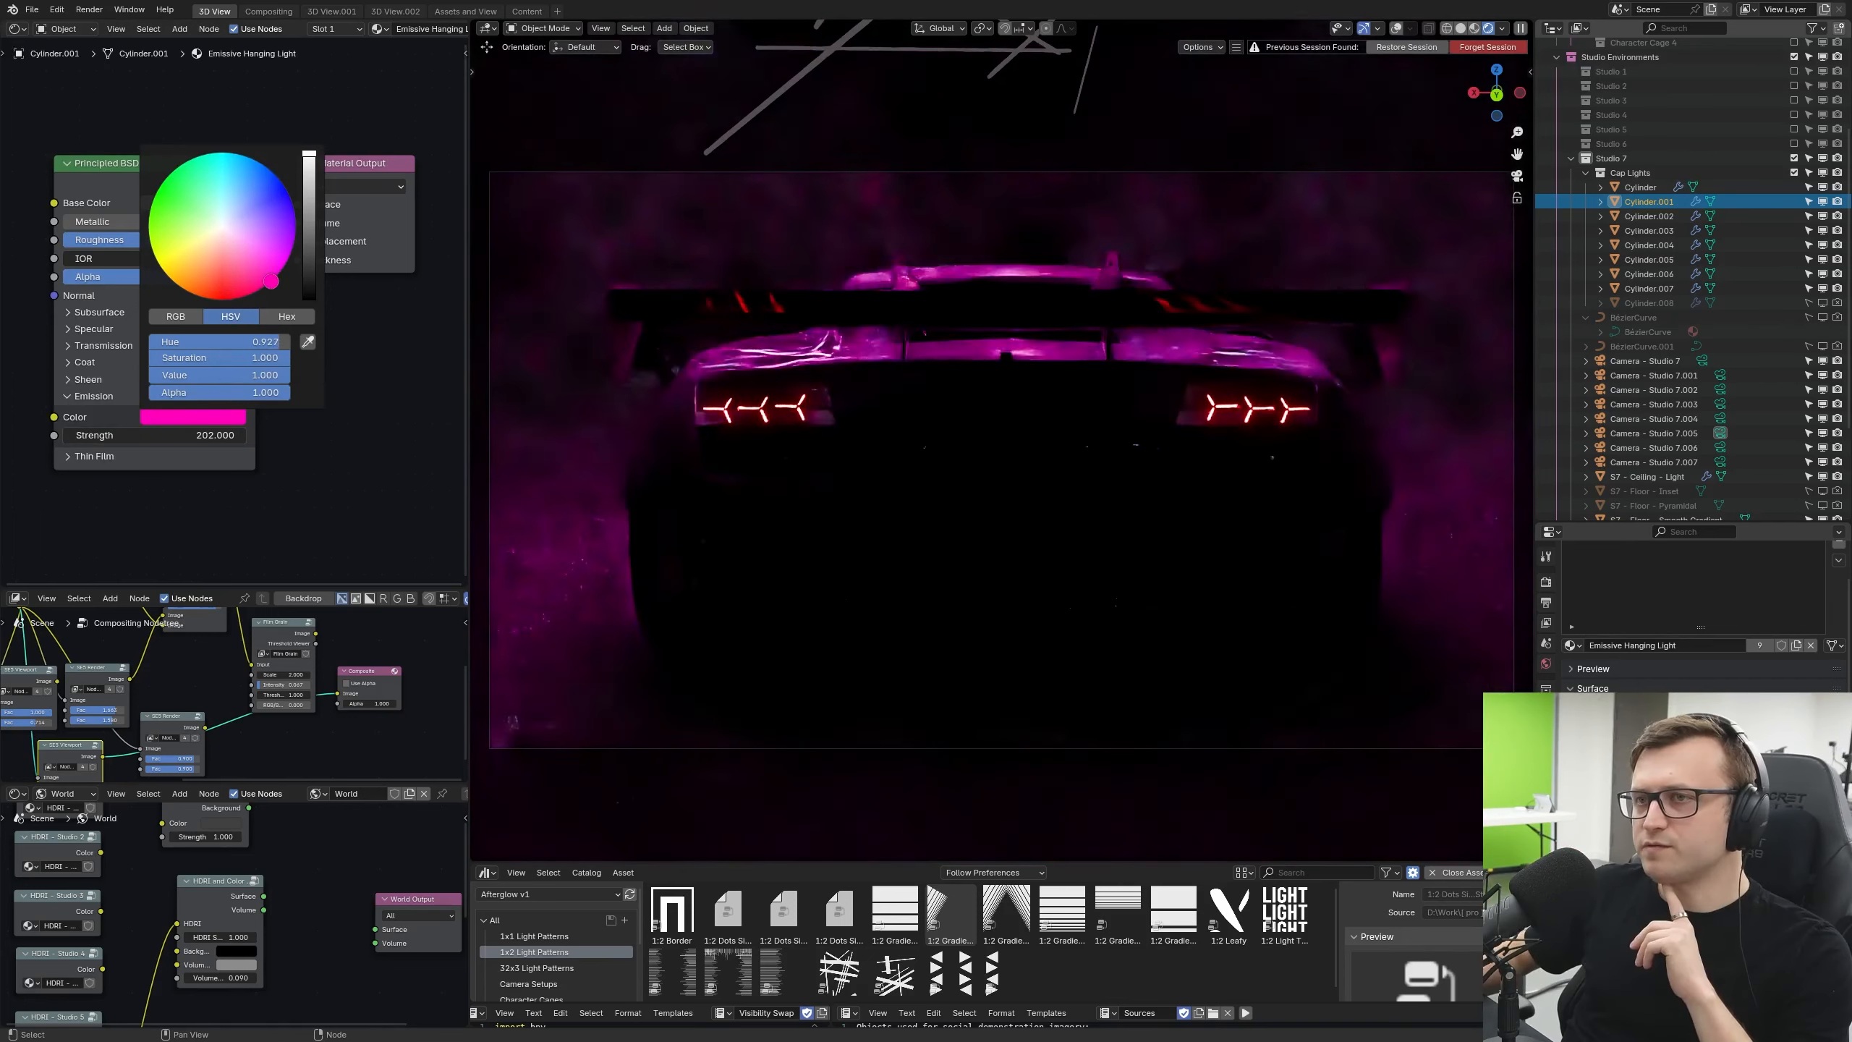
pyautogui.hotkey('ctrl', 'z')
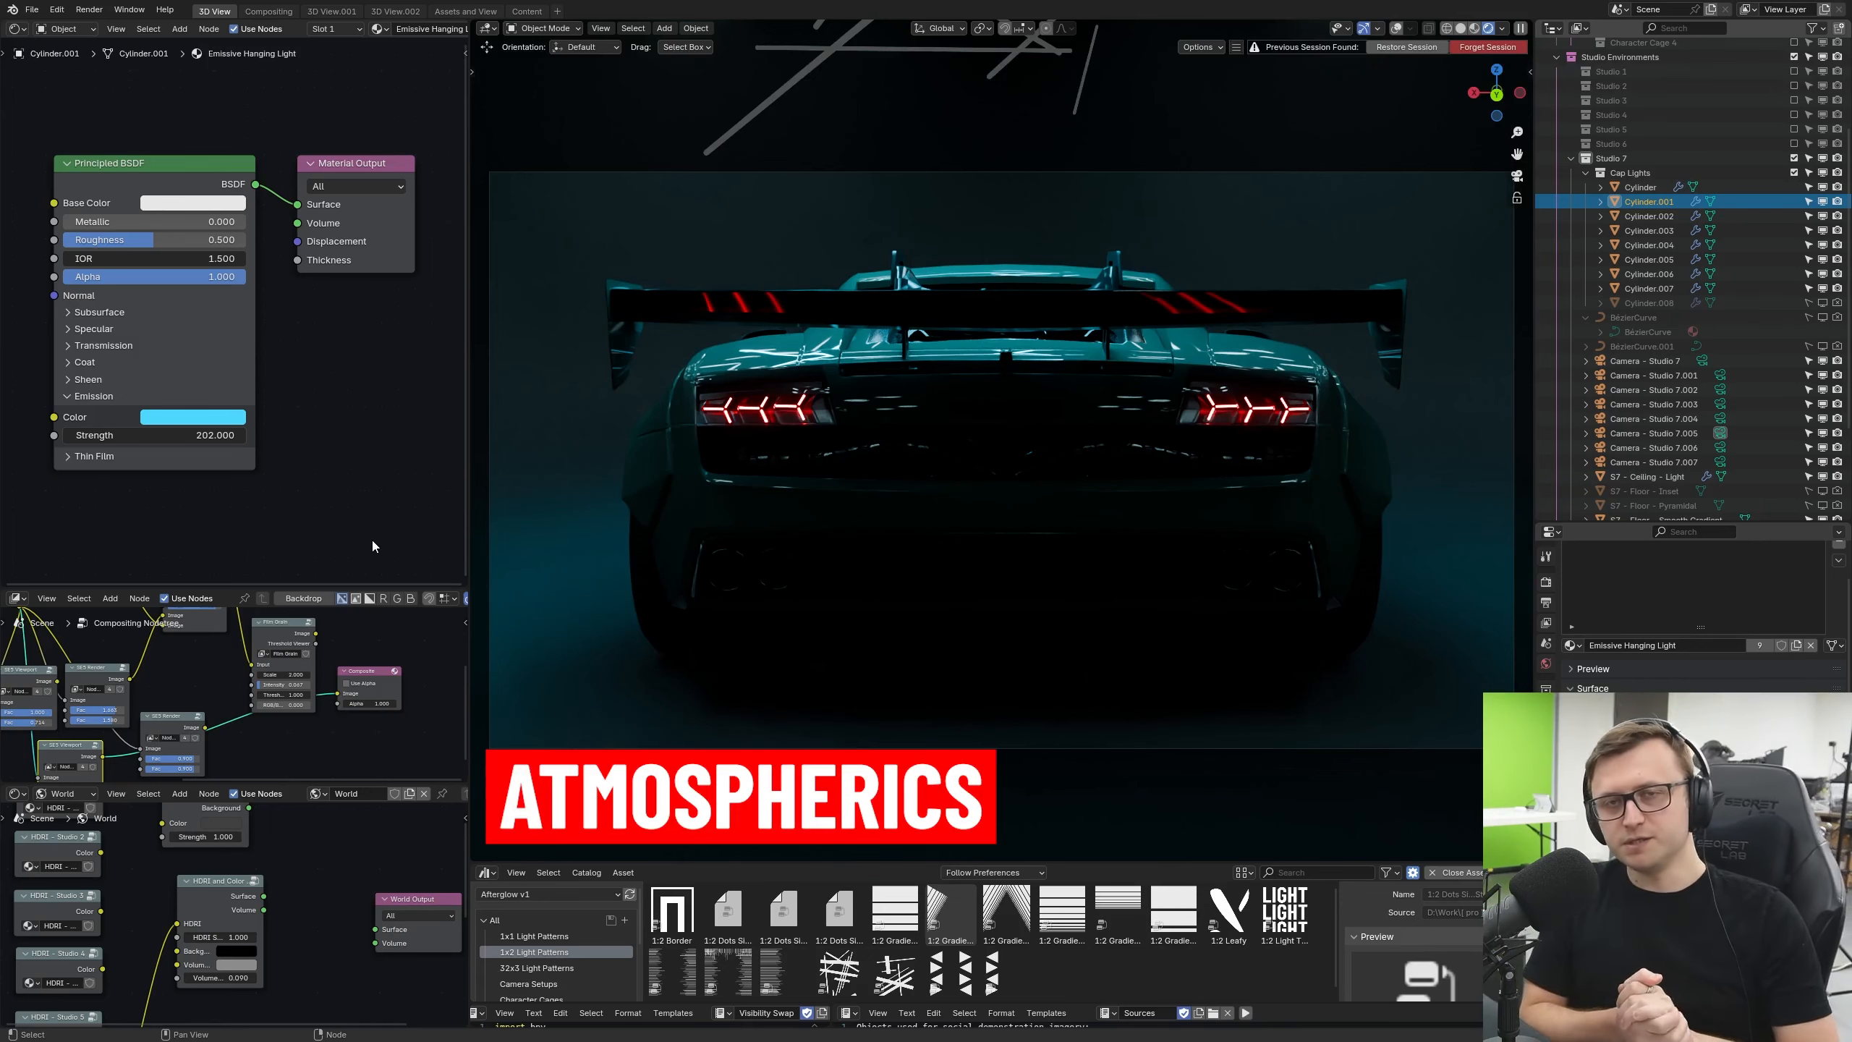
# Step: In the World nodes, connect the Volume output of the HDRI and Color node to the World Output's Volume input
pyautogui.moveTo(794, 130); pyautogui.dragTo(808, 127, button='middle')
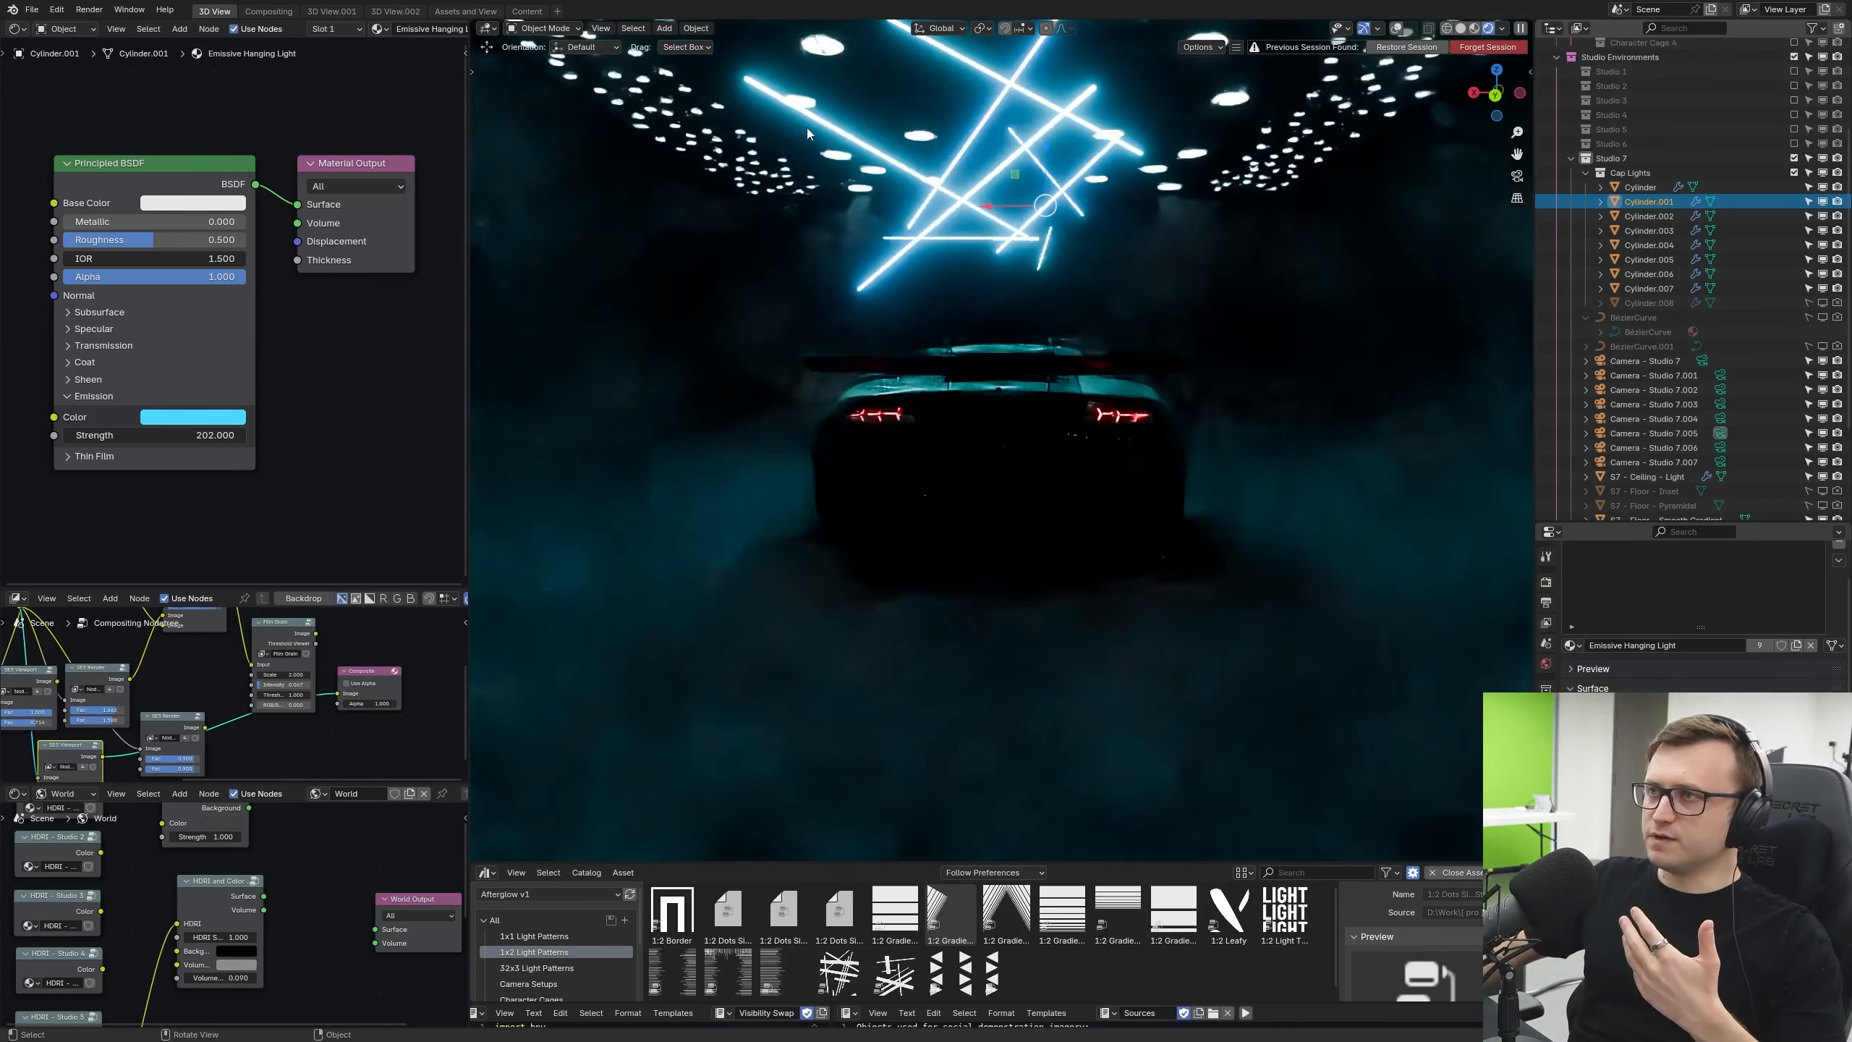
pyautogui.press('KP_0')
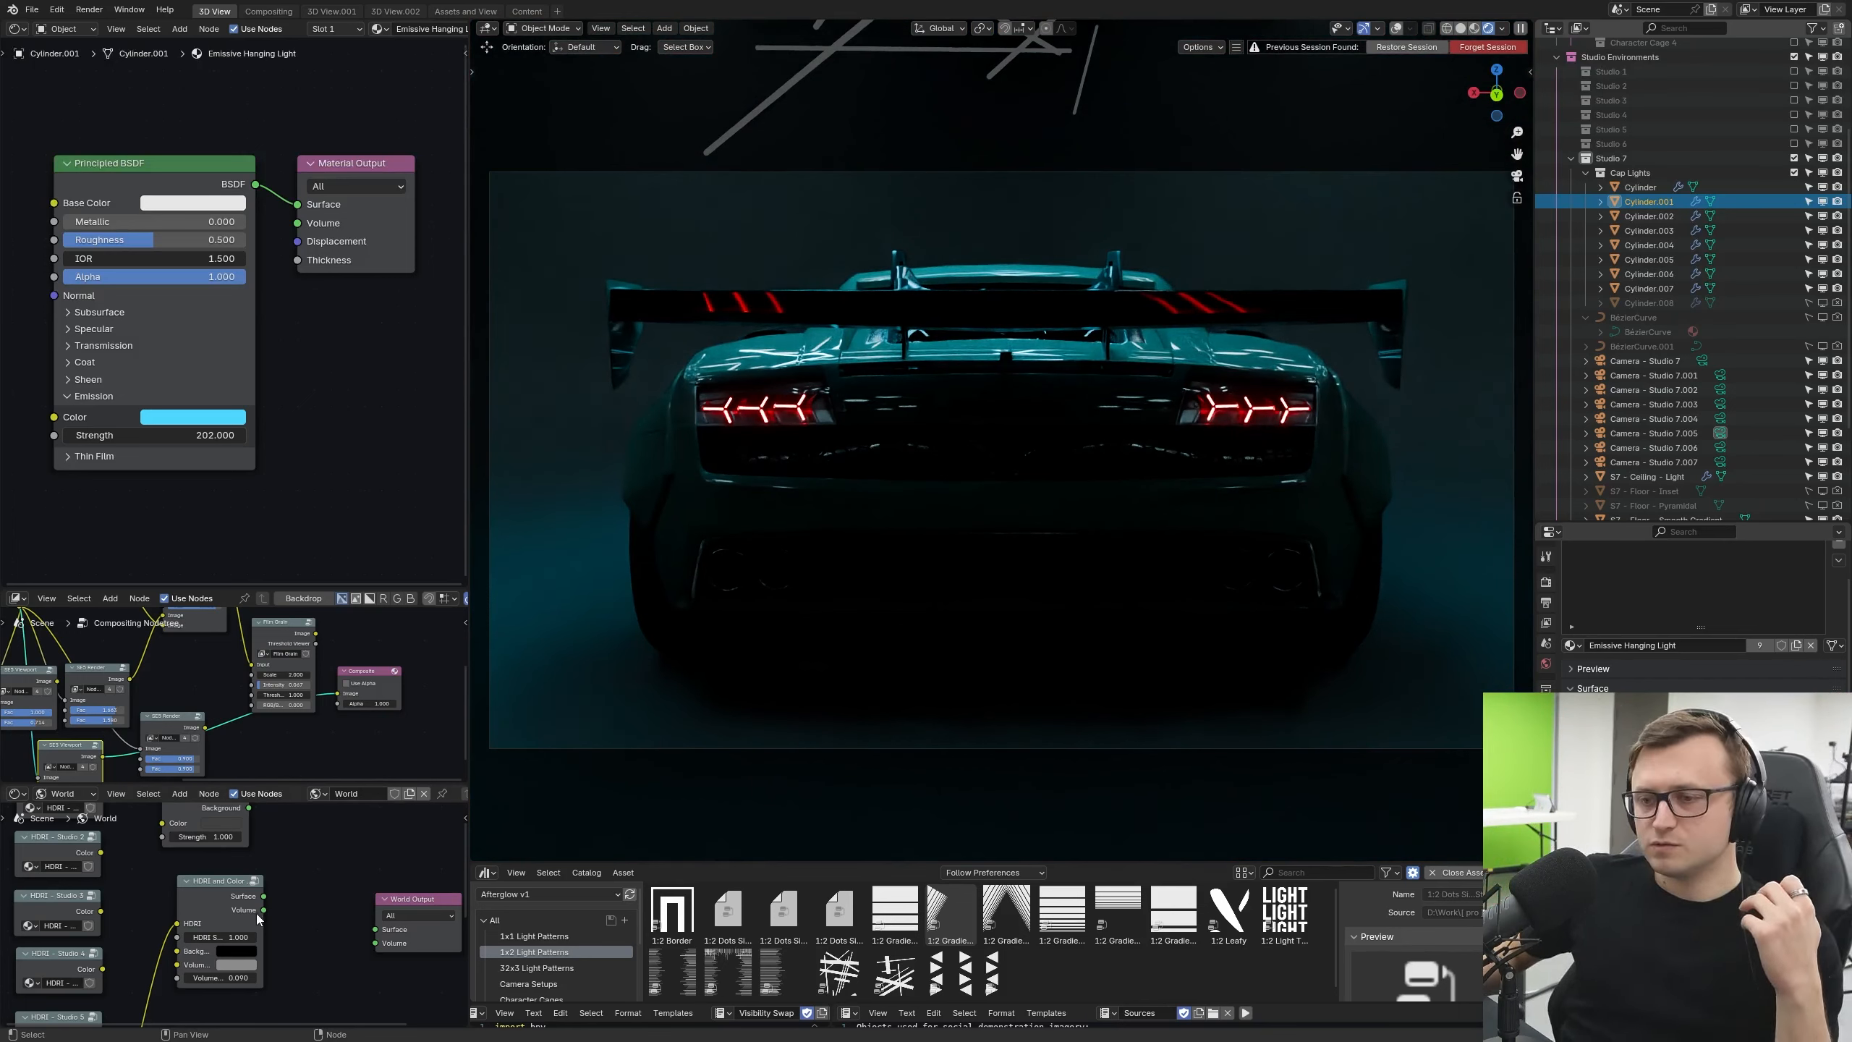
pyautogui.moveTo(263, 911); pyautogui.dragTo(371, 949)
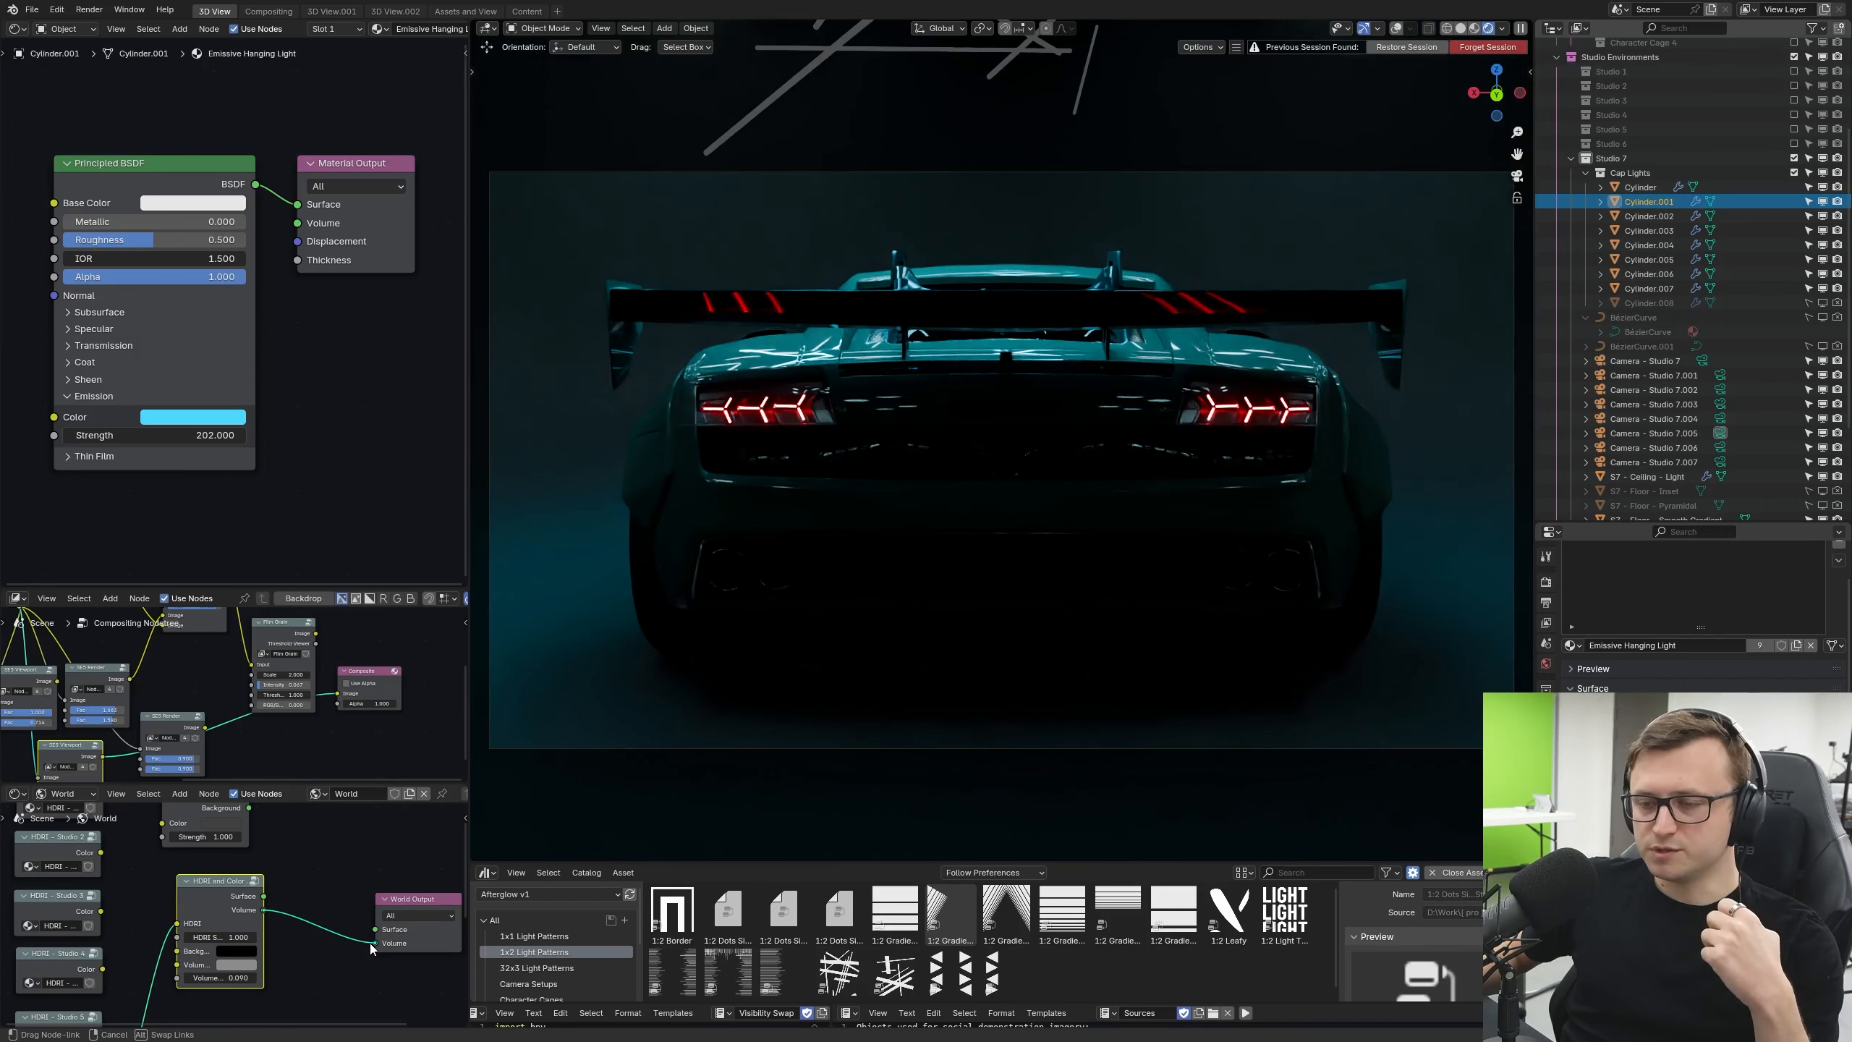
pyautogui.moveTo(371, 949); pyautogui.dragTo(375, 943)
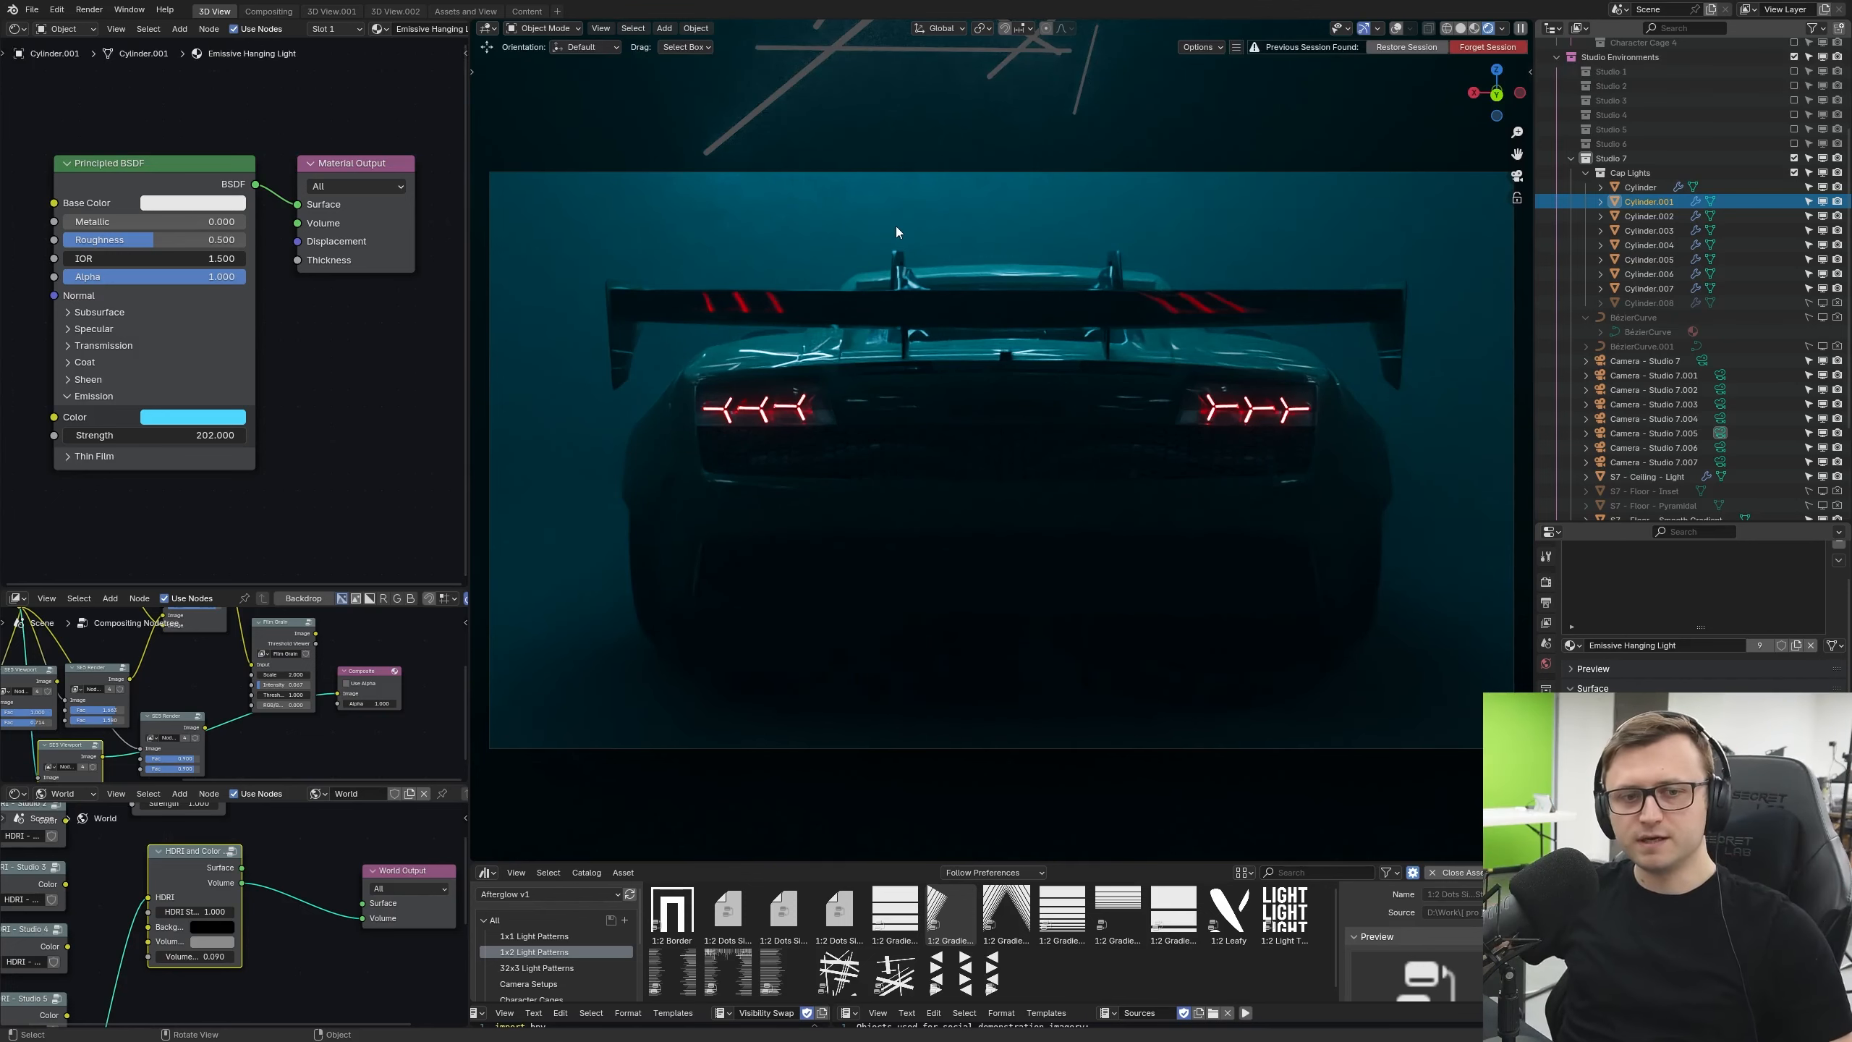
pyautogui.moveTo(364, 918)
pyautogui.mouseDown()
pyautogui.moveTo(304, 888)
pyautogui.moveTo(351, 924)
pyautogui.mouseUp()
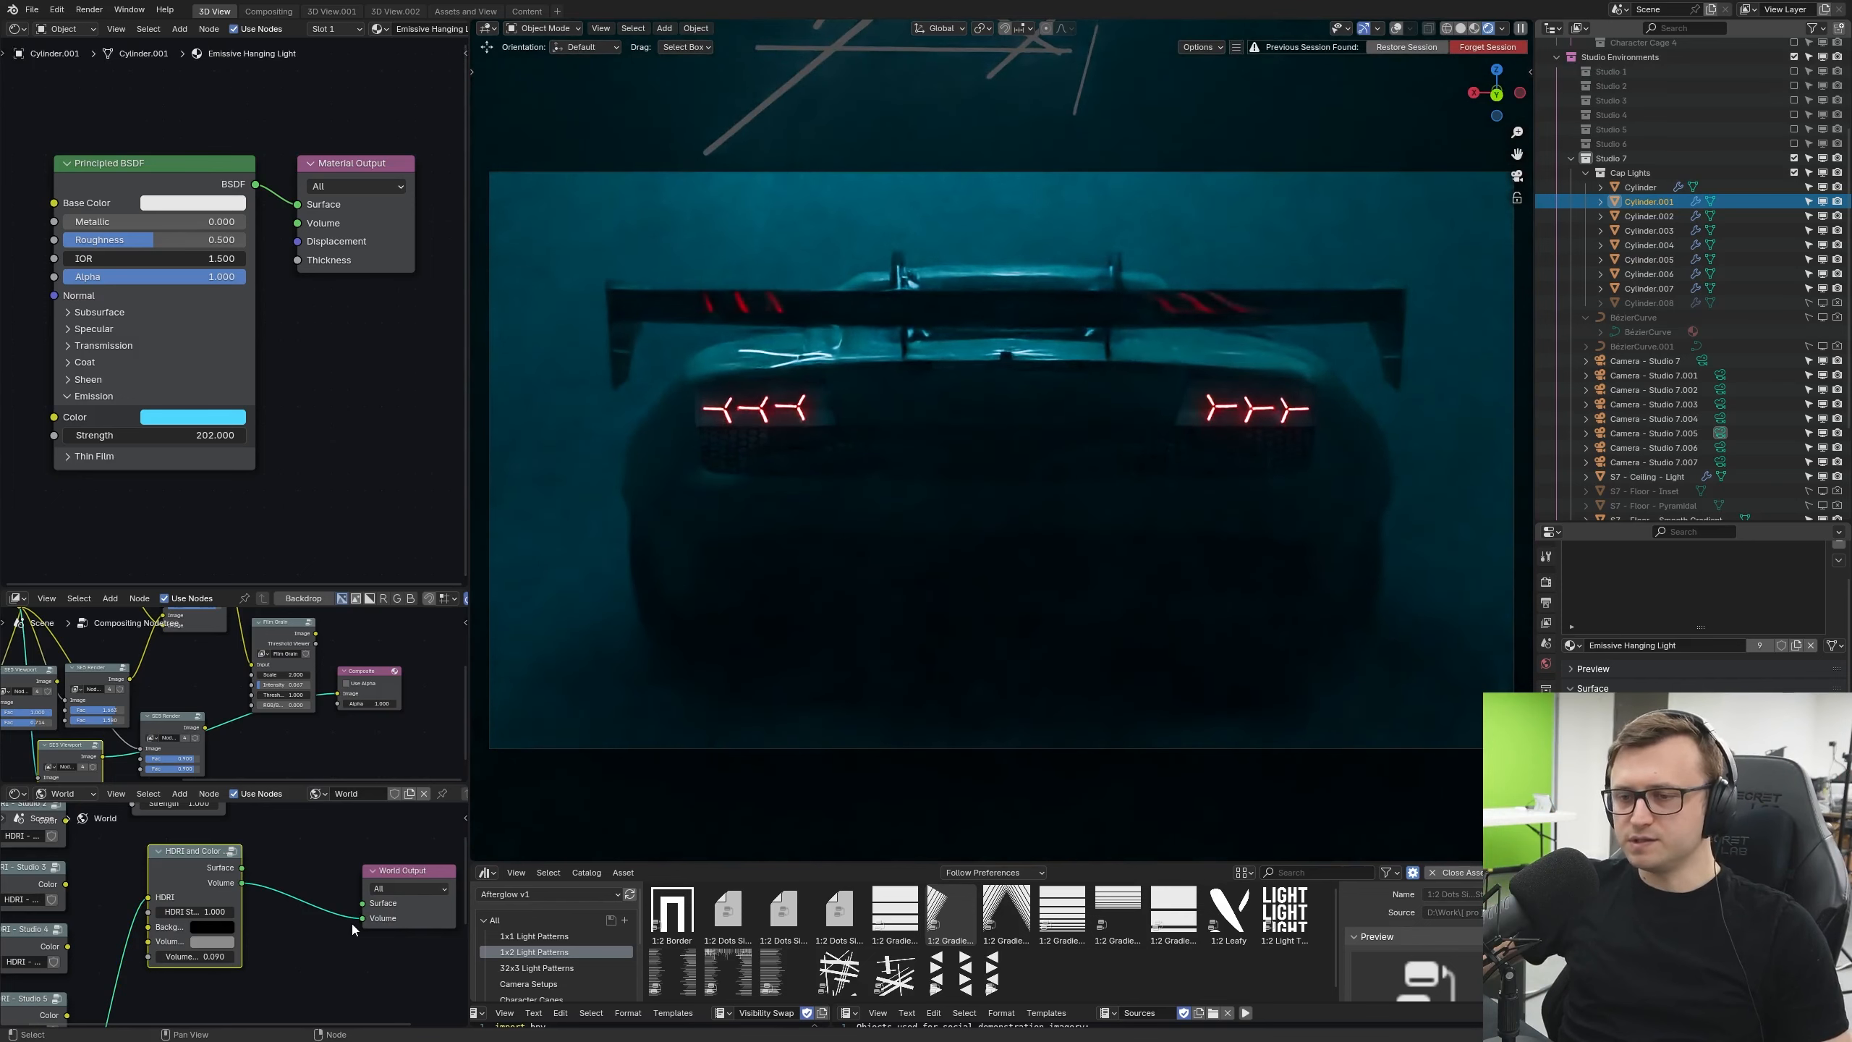
pyautogui.moveTo(191, 957)
pyautogui.keyDown('shift'); pyautogui.mouseDown()
pyautogui.moveTo(156, 956)
pyautogui.moveTo(241, 956)
pyautogui.moveTo(212, 950)
pyautogui.mouseUp(); pyautogui.keyUp('shift')
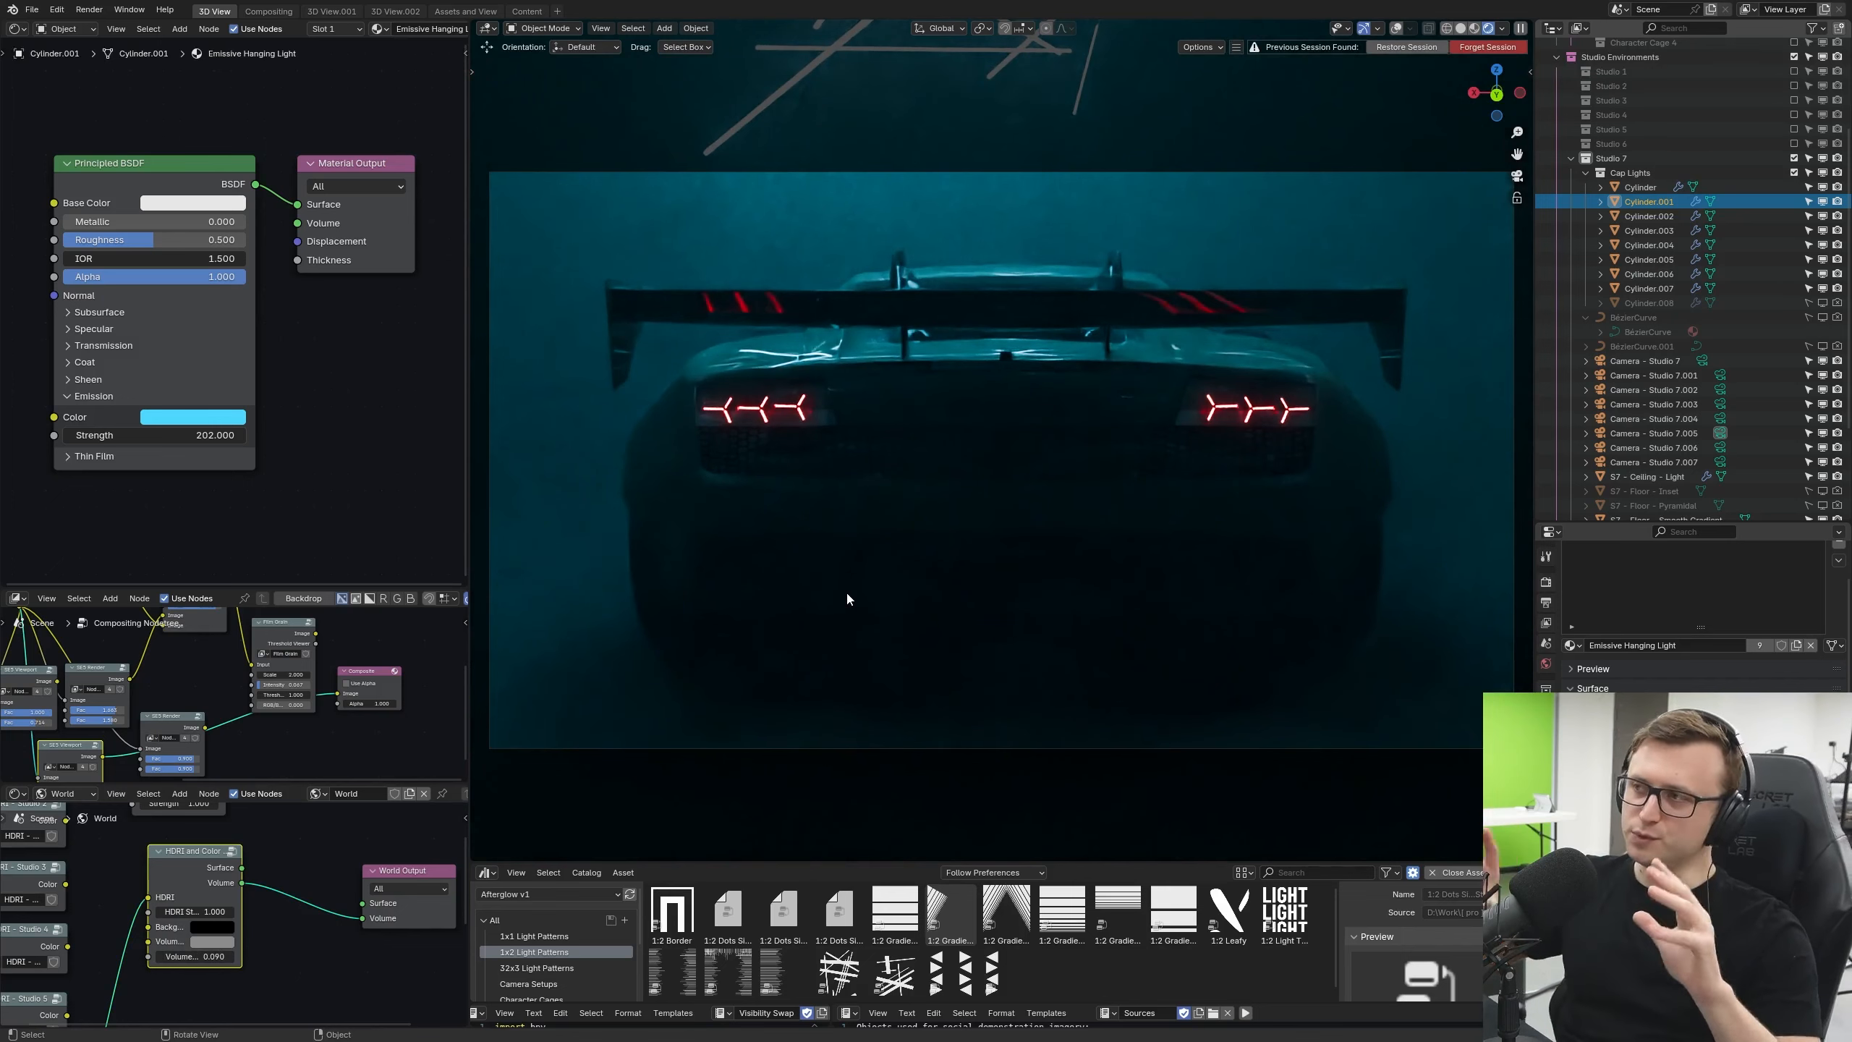
# Step: Save the file and examine the fog around the car and hanging tubes from the front and rear, returning to the camera view
pyautogui.moveTo(875, 577); pyautogui.dragTo(976, 445, button='middle')
pyautogui.hotkey('ctrl', 's')
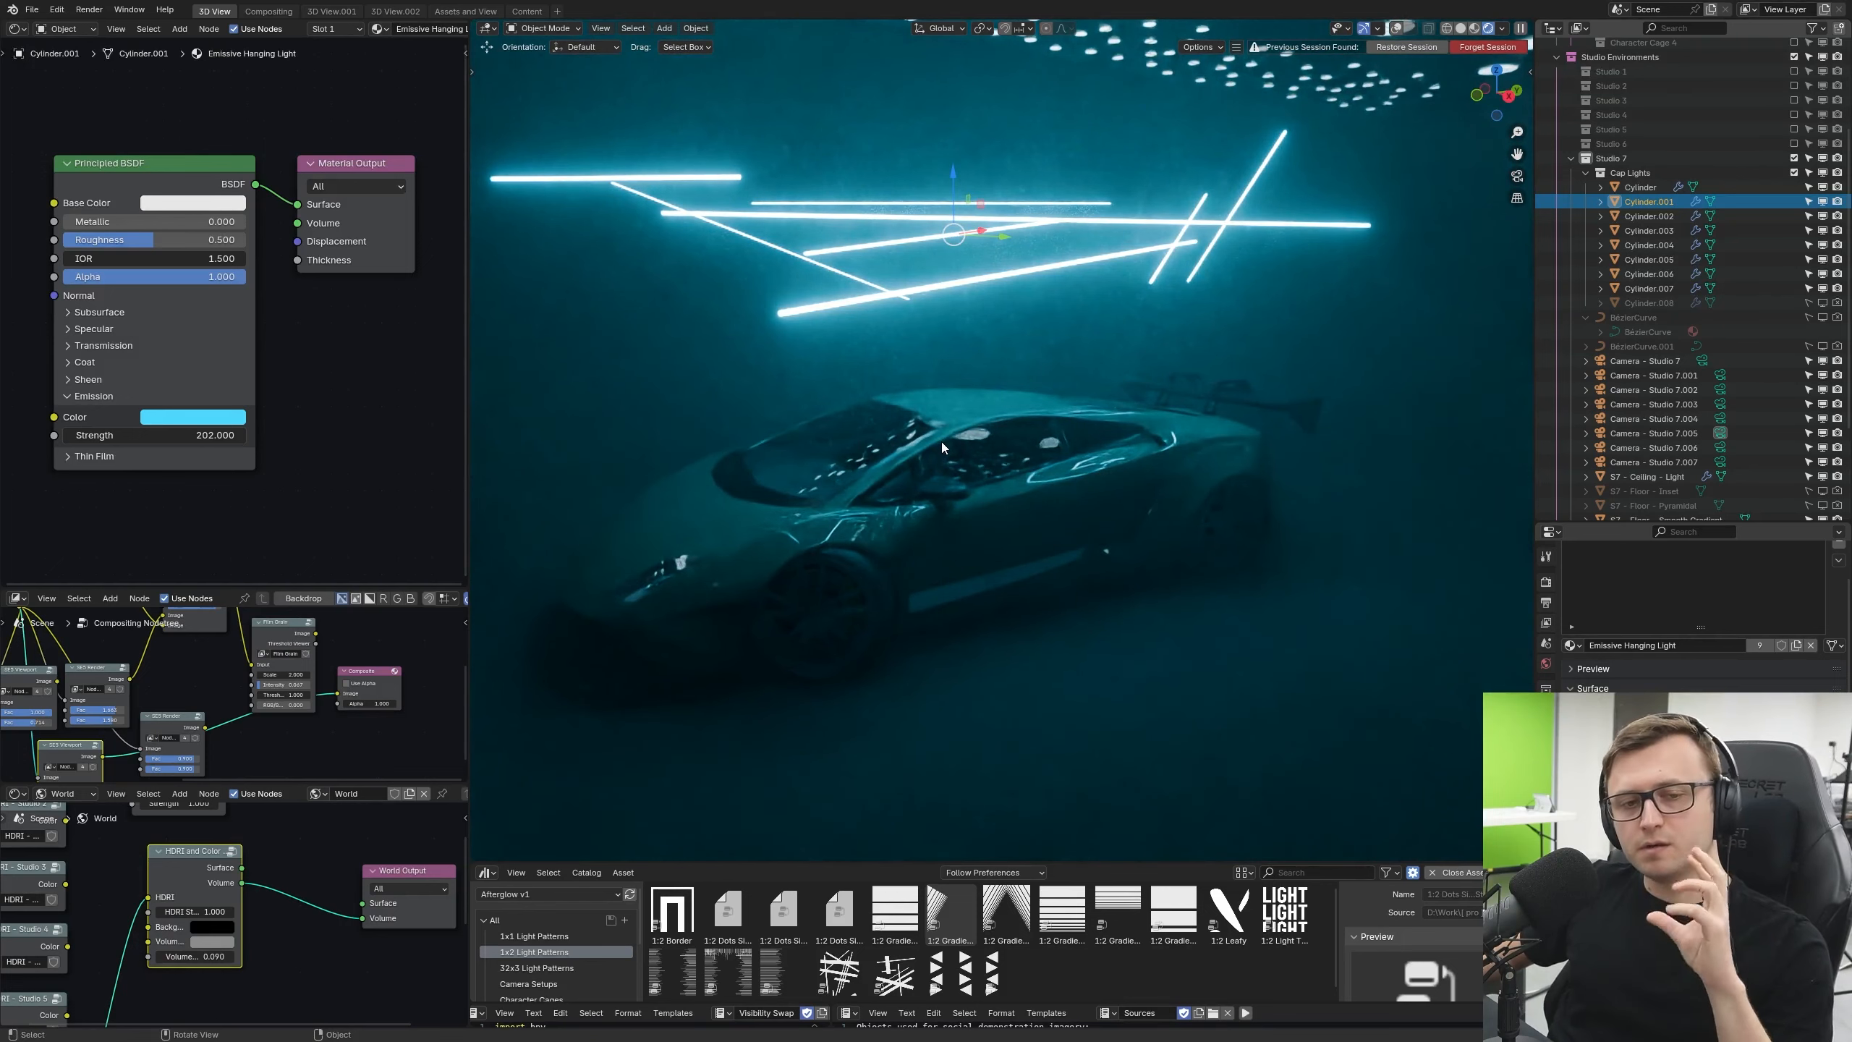
pyautogui.moveTo(945, 443); pyautogui.dragTo(1100, 376, button='middle')
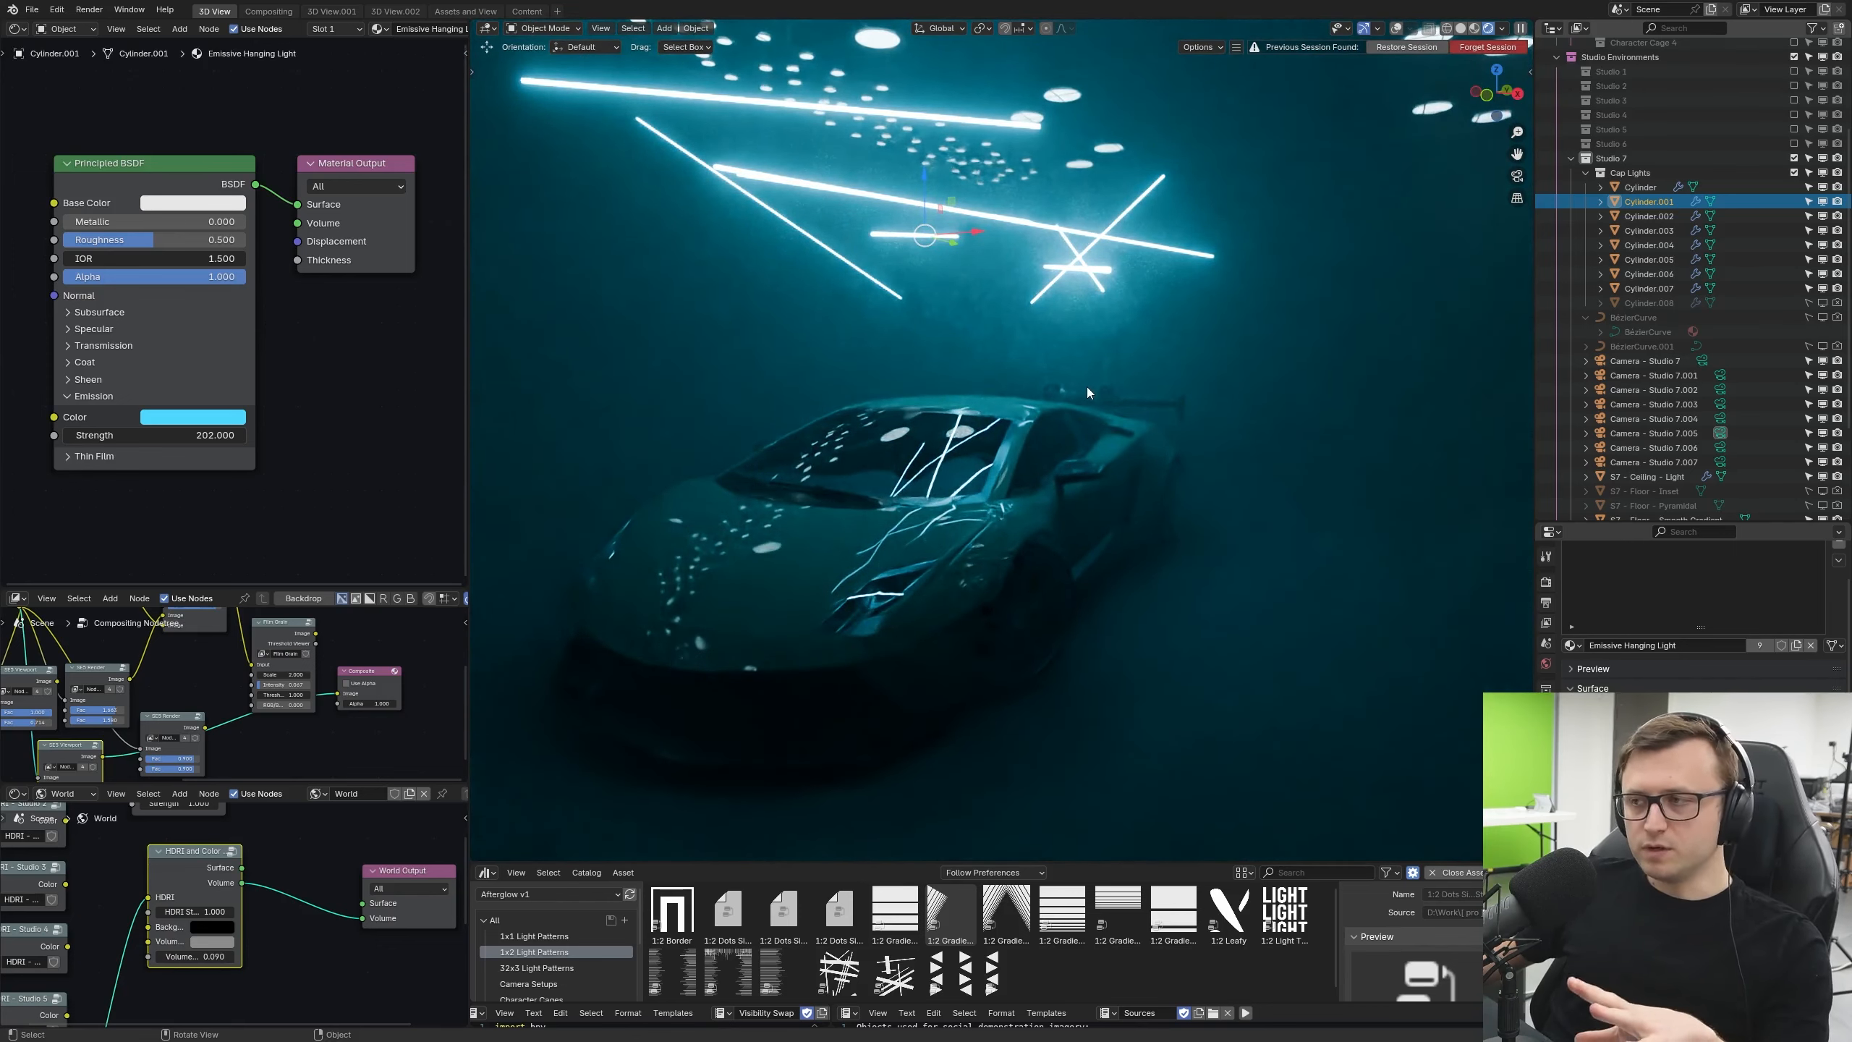
pyautogui.moveTo(1085, 386); pyautogui.dragTo(862, 414, button='middle')
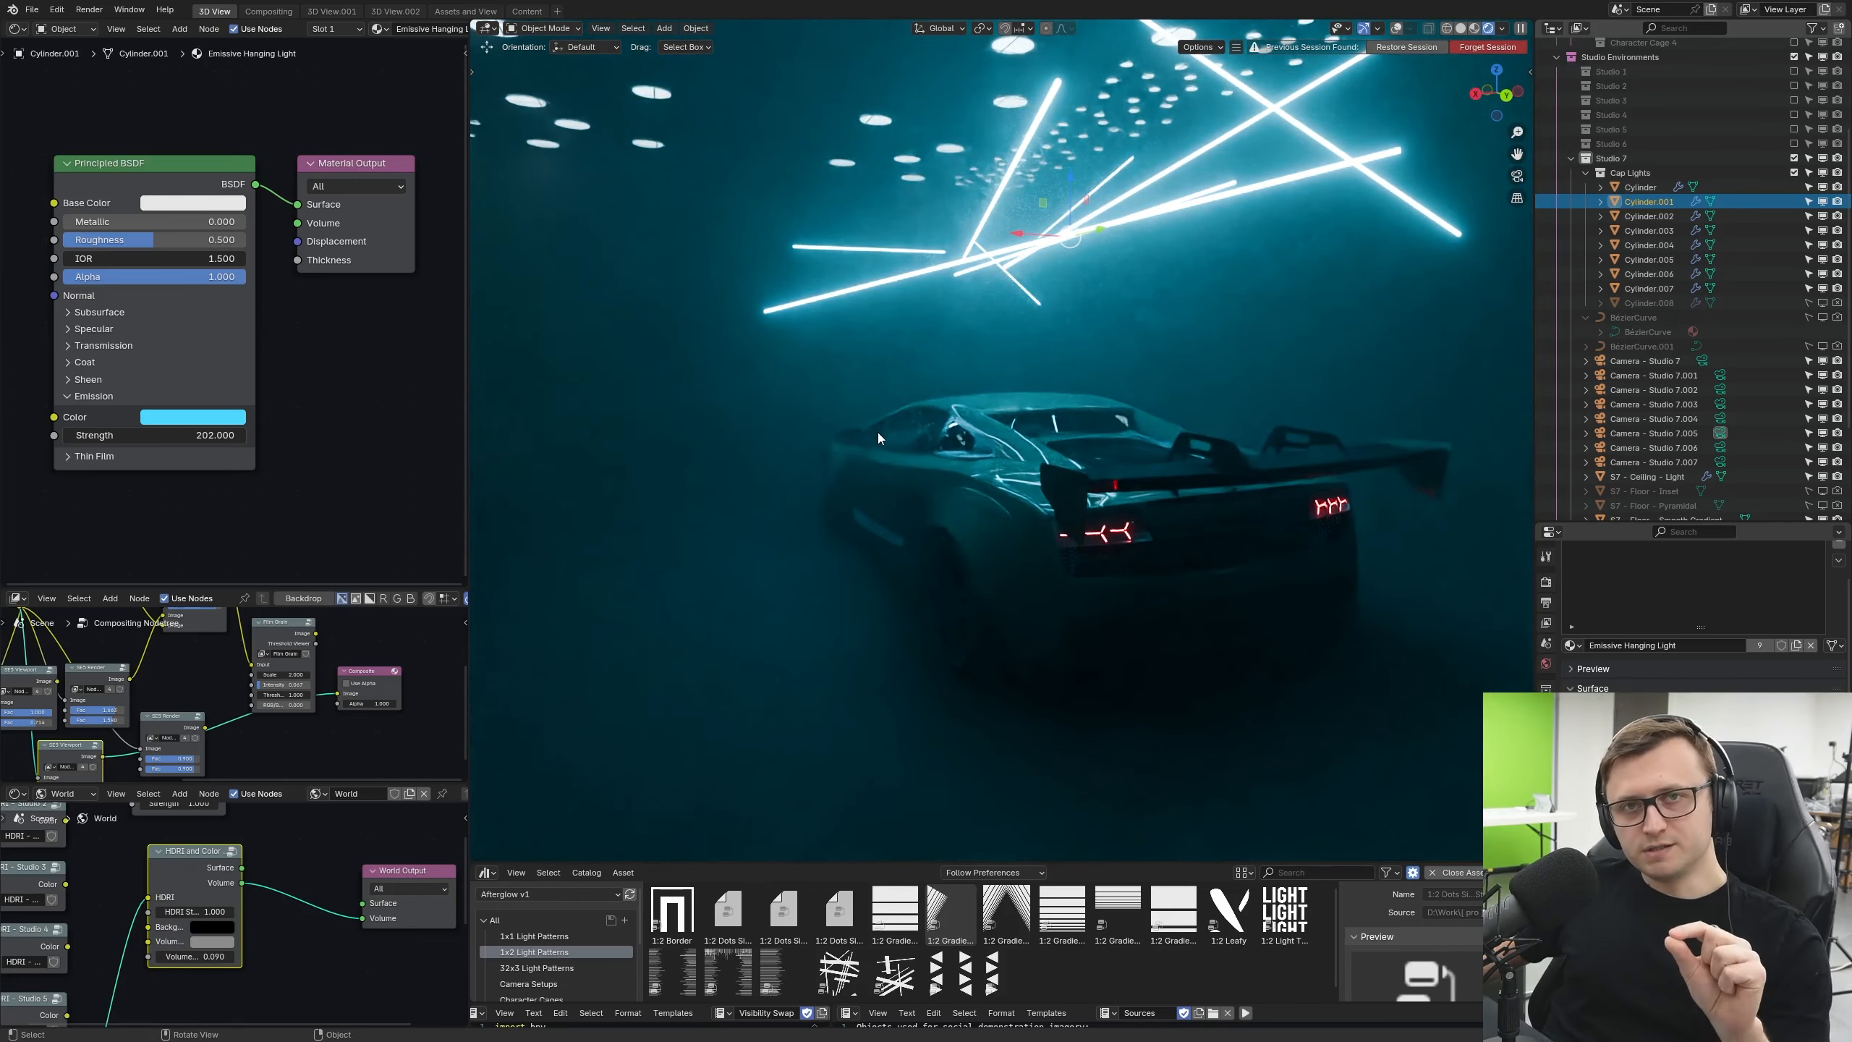
pyautogui.moveTo(879, 451); pyautogui.dragTo(1076, 540, button='middle')
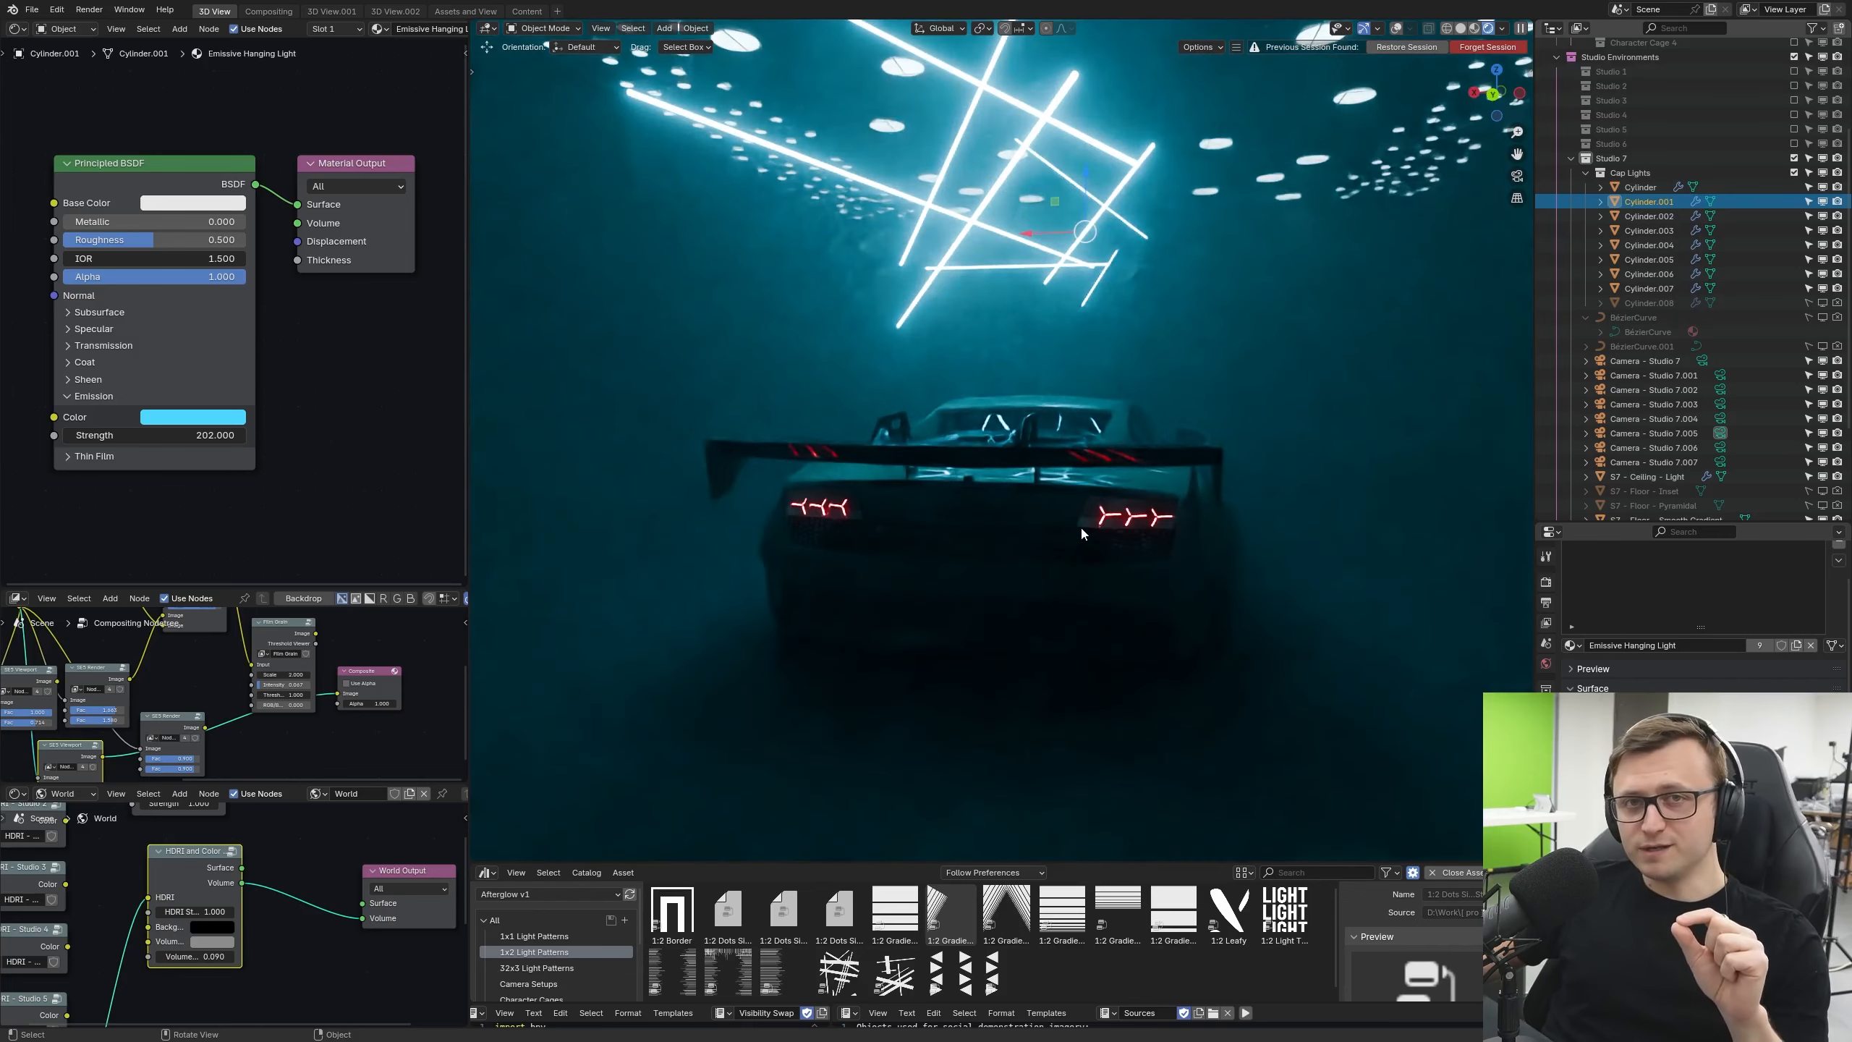
pyautogui.press('KP_0')
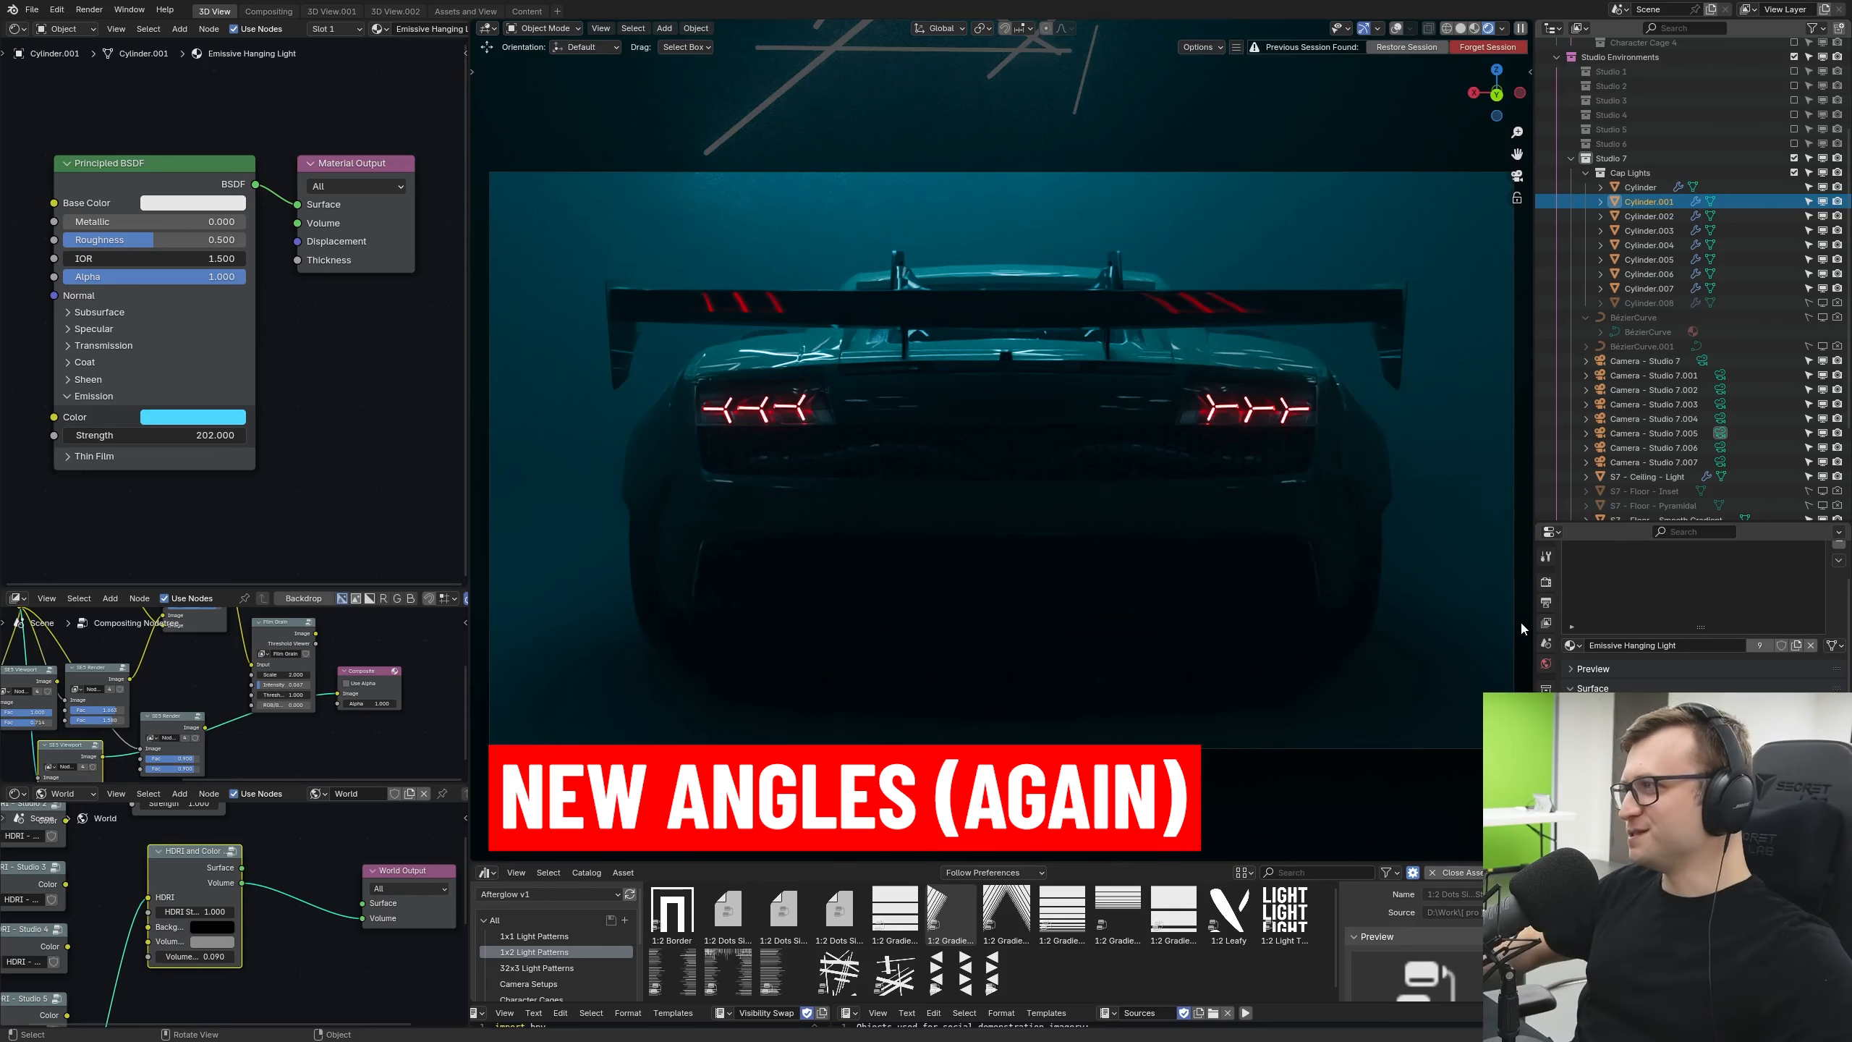
# Step: Step through the Studio 7 cameras with the fog enabled and set Camera - Studio 7.007 as the active camera
pyautogui.press('KP_0')
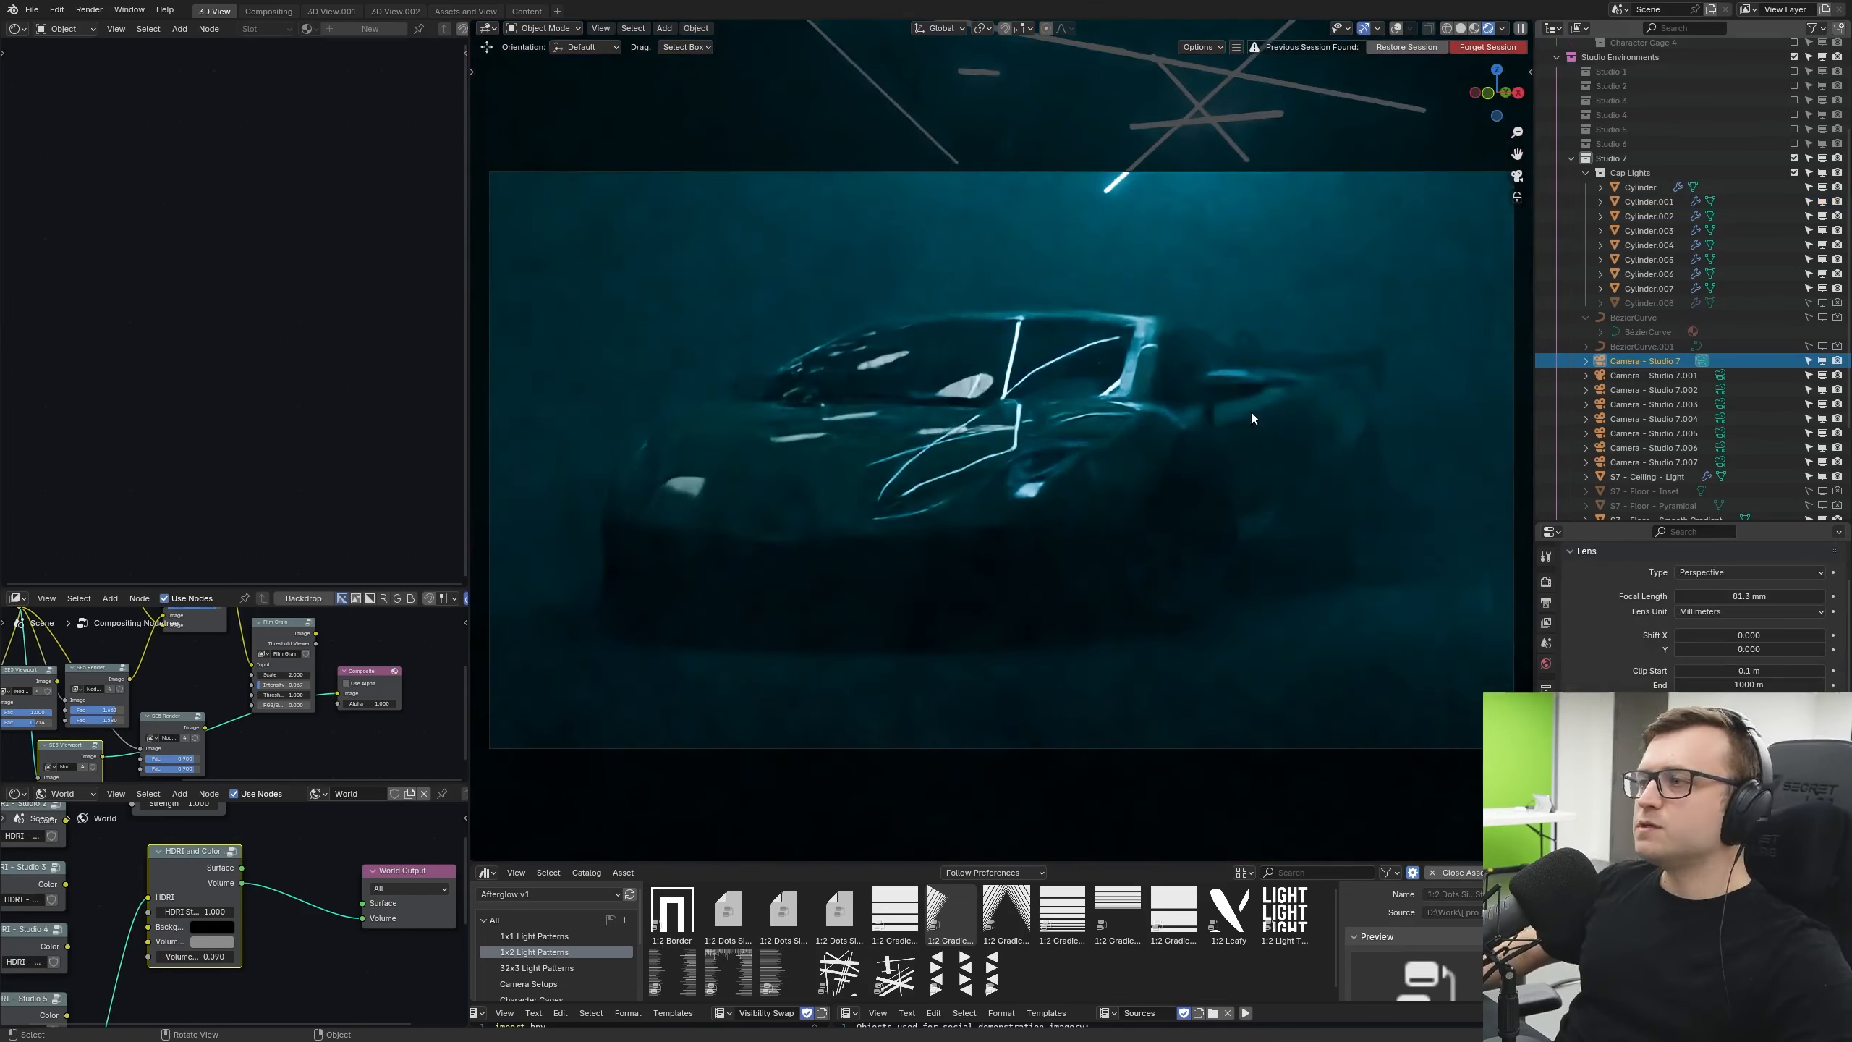
pyautogui.click(1663, 376)
pyautogui.press('ctrl+KP_0')
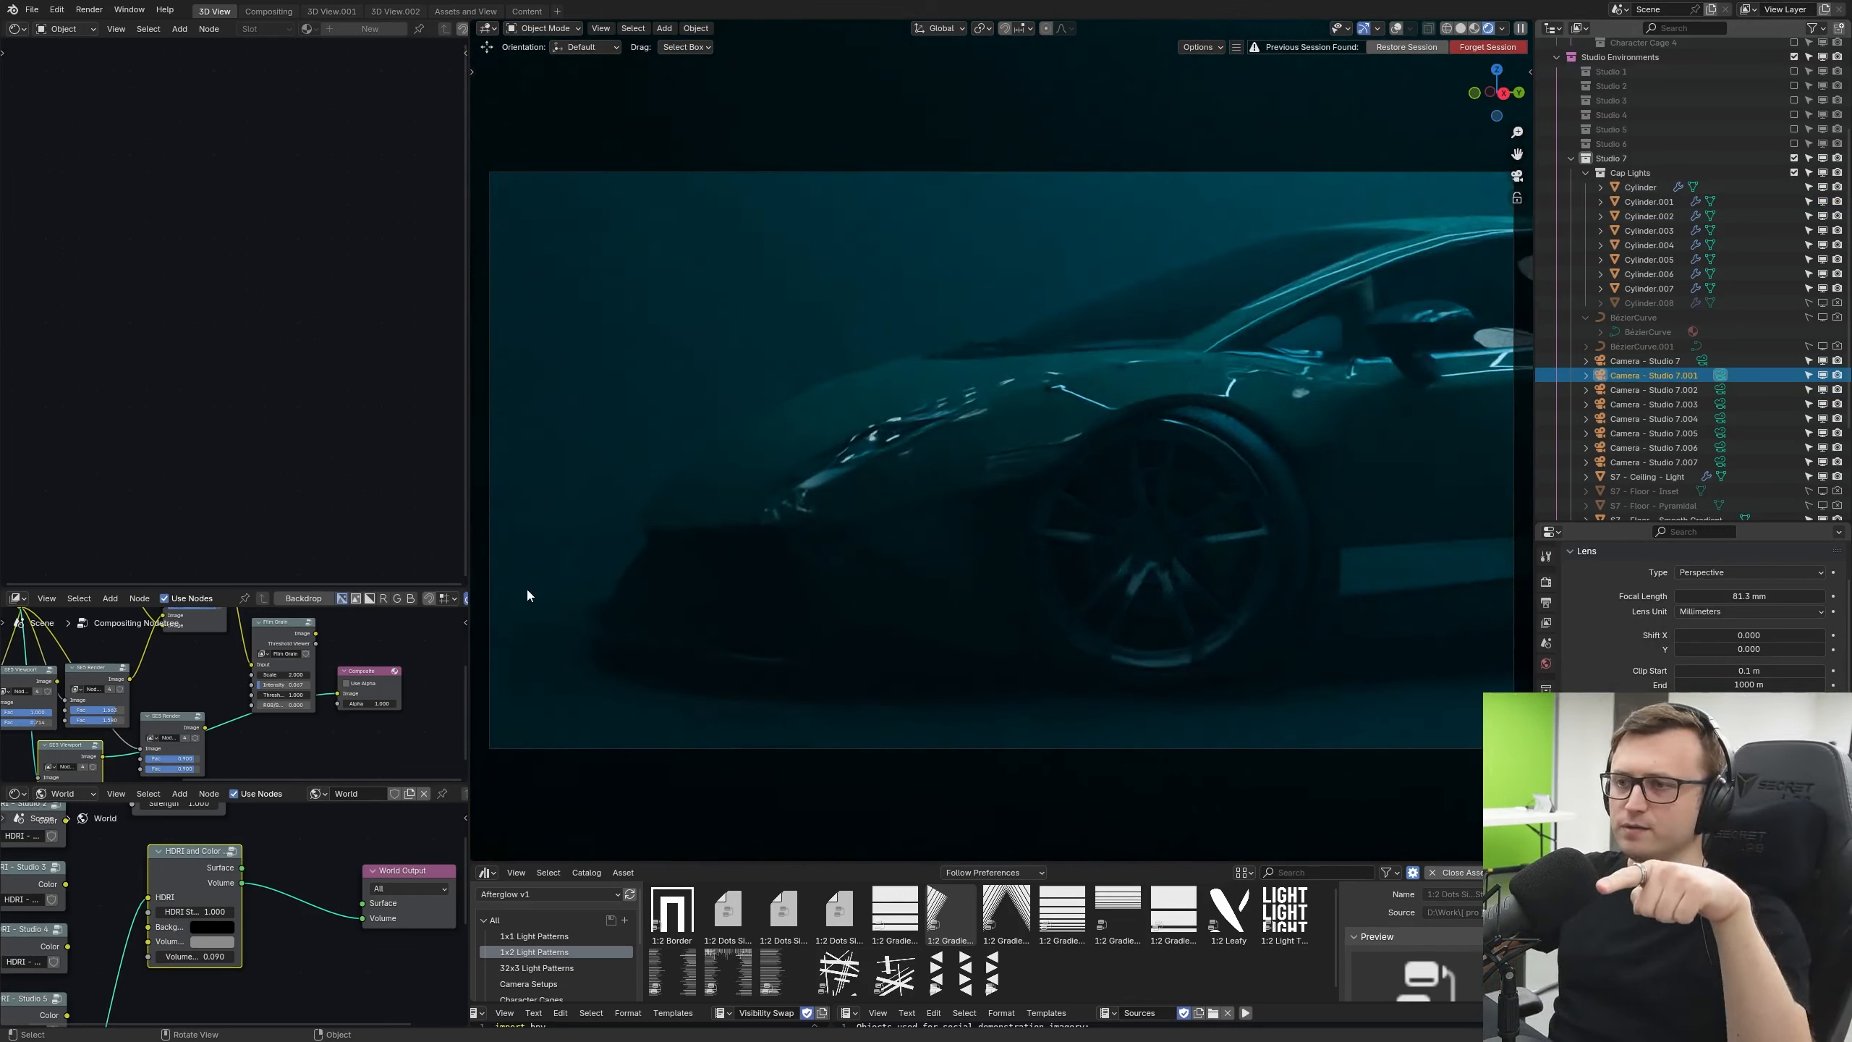
pyautogui.click(1633, 388)
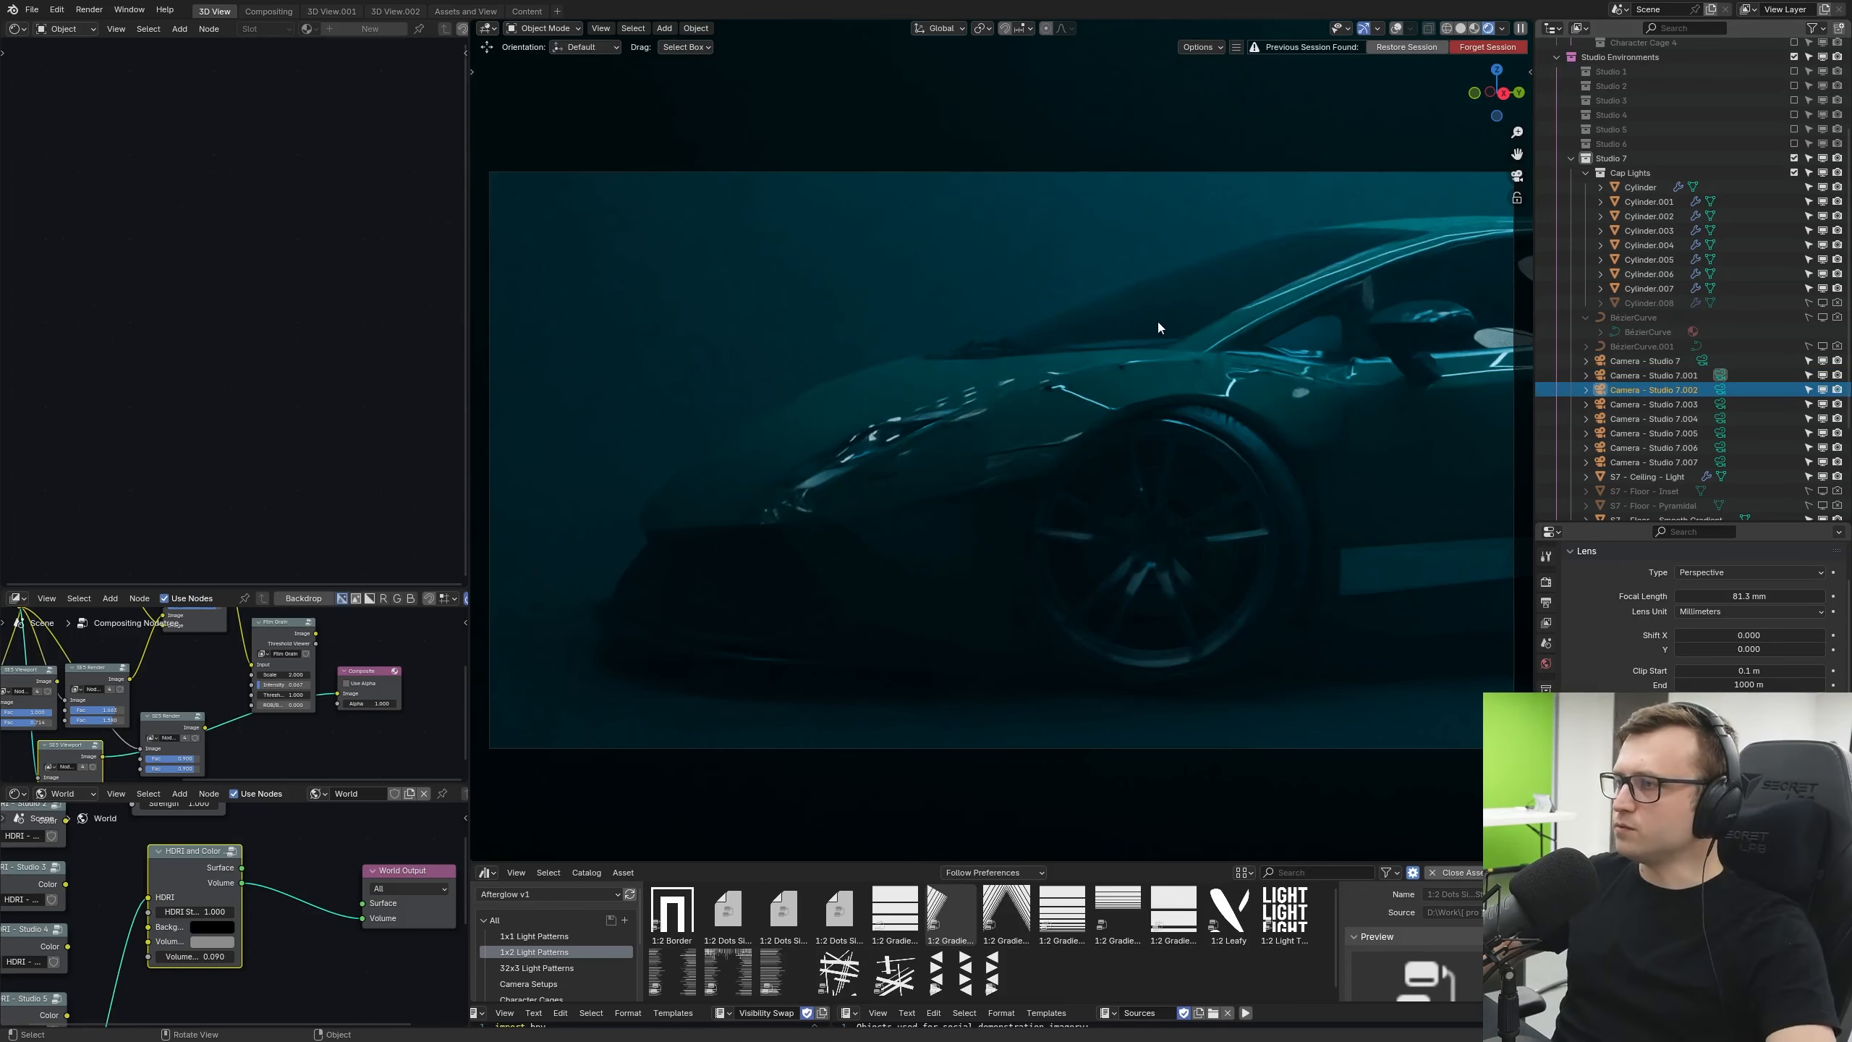
pyautogui.press('ctrl+KP_0')
pyautogui.click(1651, 462)
pyautogui.press('ctrl+KP_0')
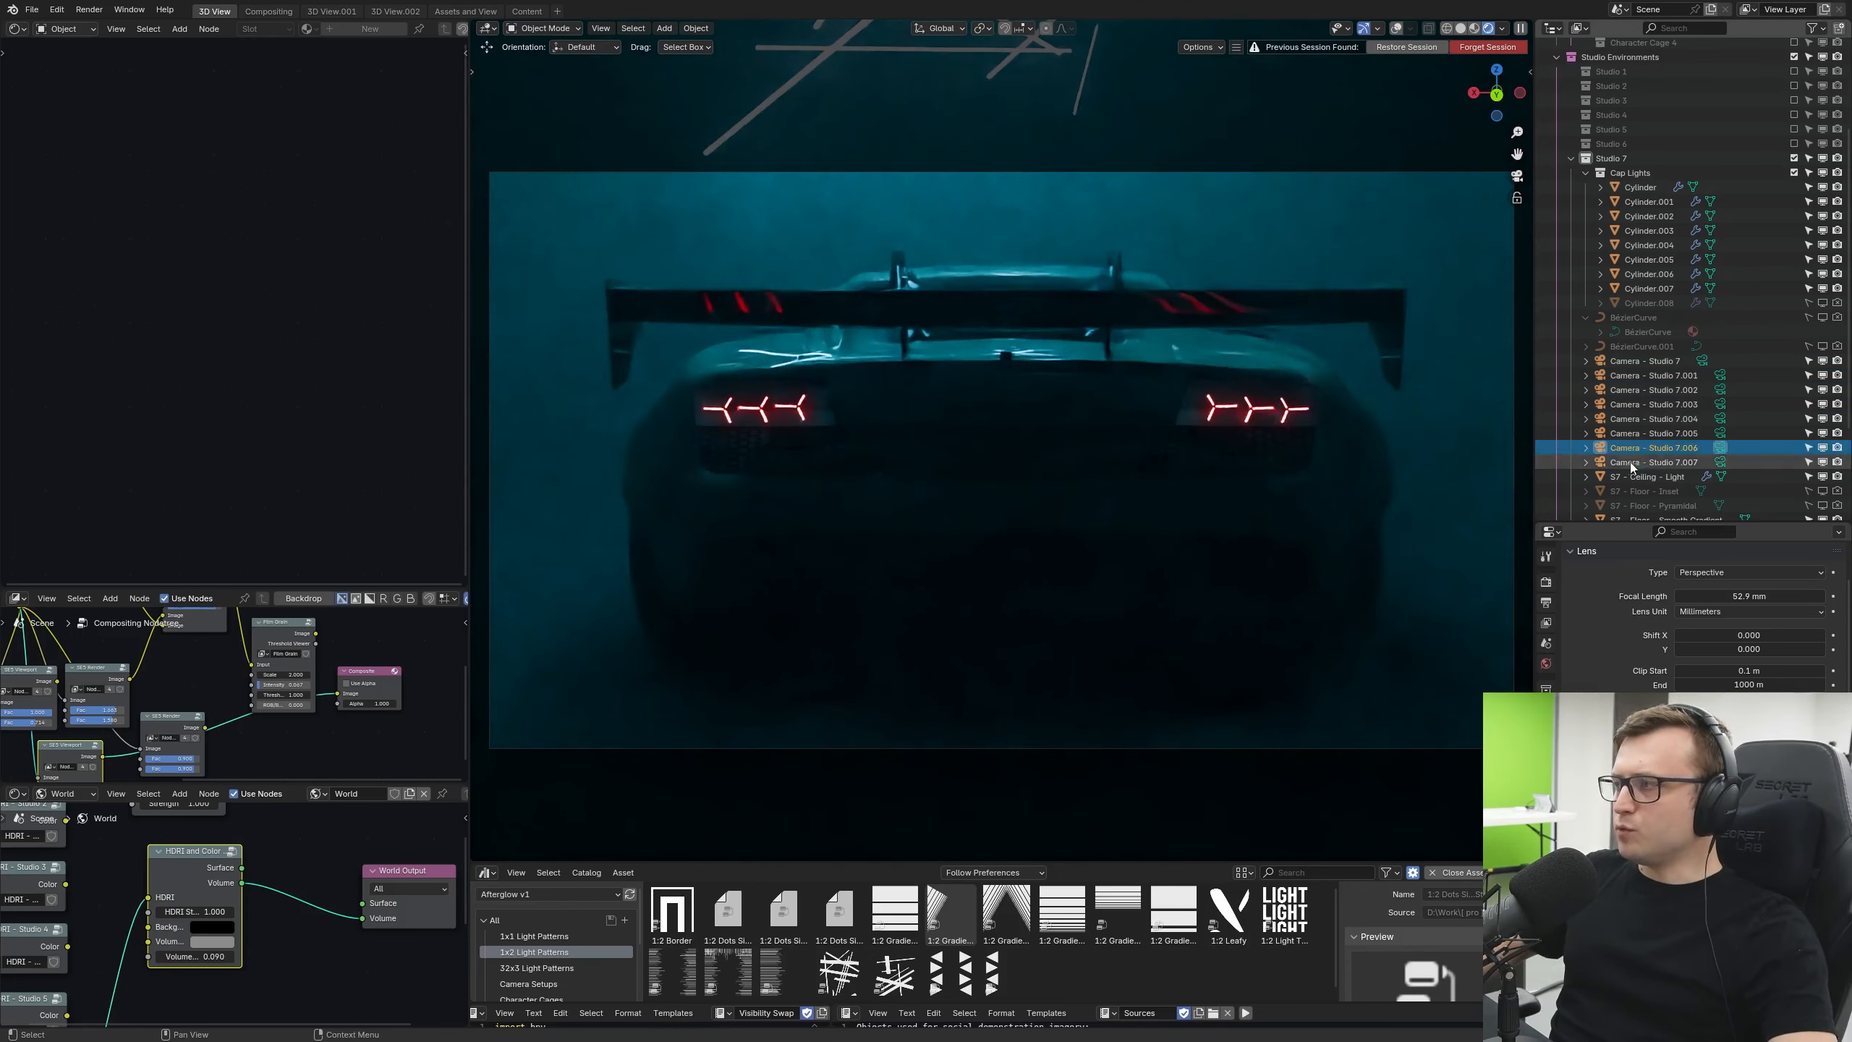
pyautogui.press('ctrl+KP_0')
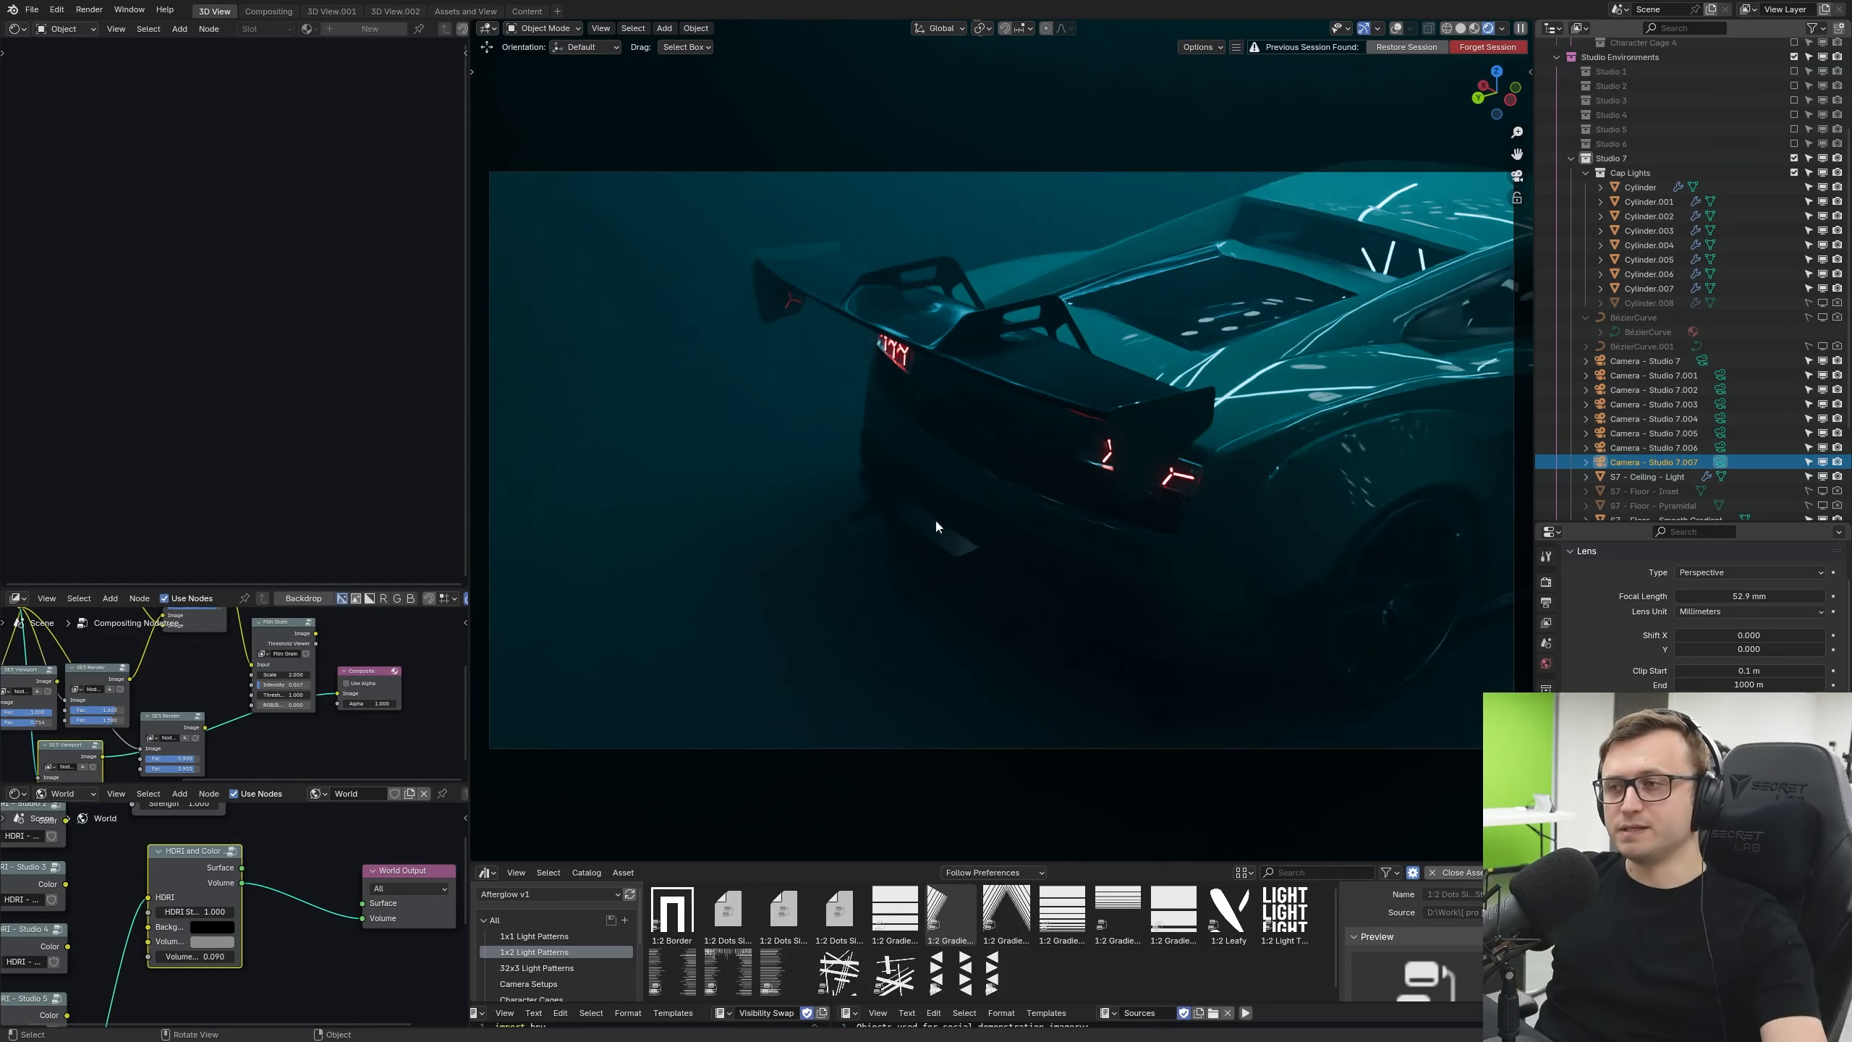
# Step: Show the viewport overlays and try annotation strokes over the car's rear in the camera view
pyautogui.hotkey('alt', 'shift', 'z')
pyautogui.moveTo(935, 518); pyautogui.dragTo(869, 463)
pyautogui.moveTo(553, 330)
pyautogui.mouseDown()
pyautogui.moveTo(590, 442)
pyautogui.moveTo(711, 420)
pyautogui.moveTo(763, 441)
pyautogui.mouseUp()
pyautogui.hotkey('ctrl', 'z')
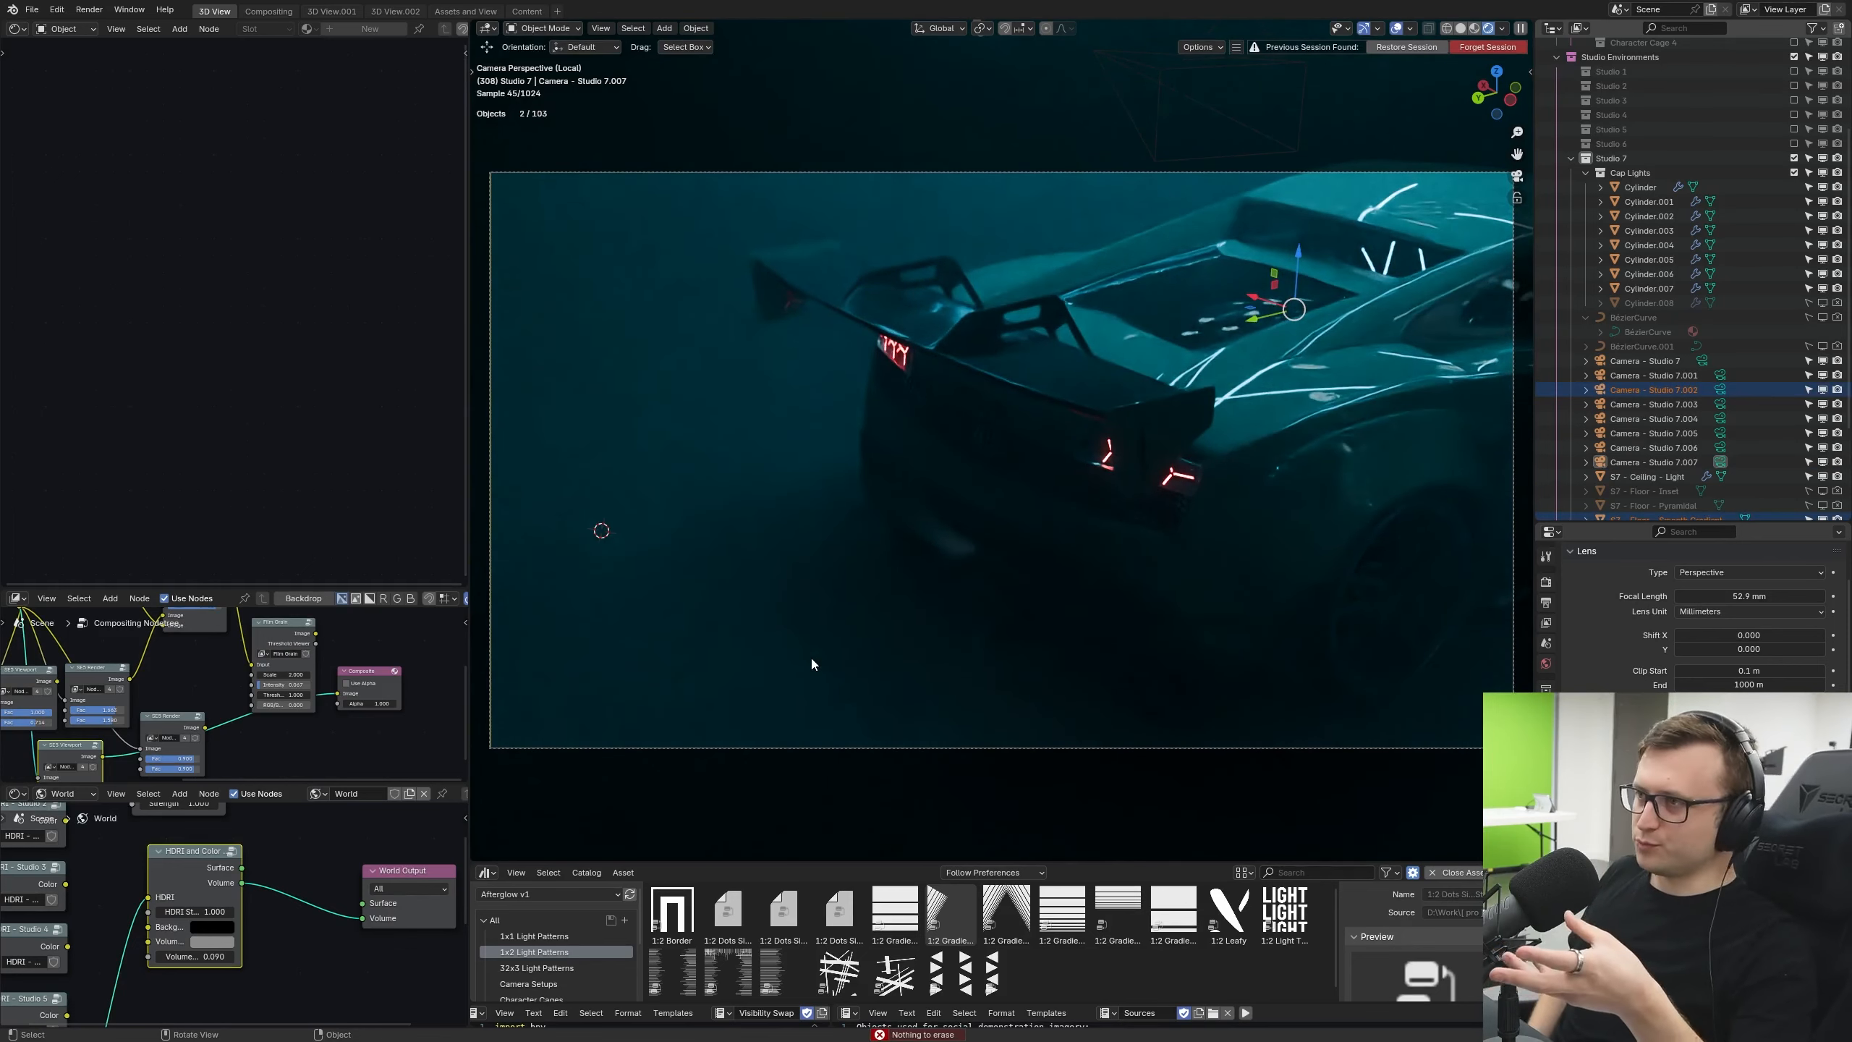
# Step: Save the file and look for another angle among the Studio 7 cameras, viewing through Camera - Studio 7.004
pyautogui.hotkey('ctrl', 's')
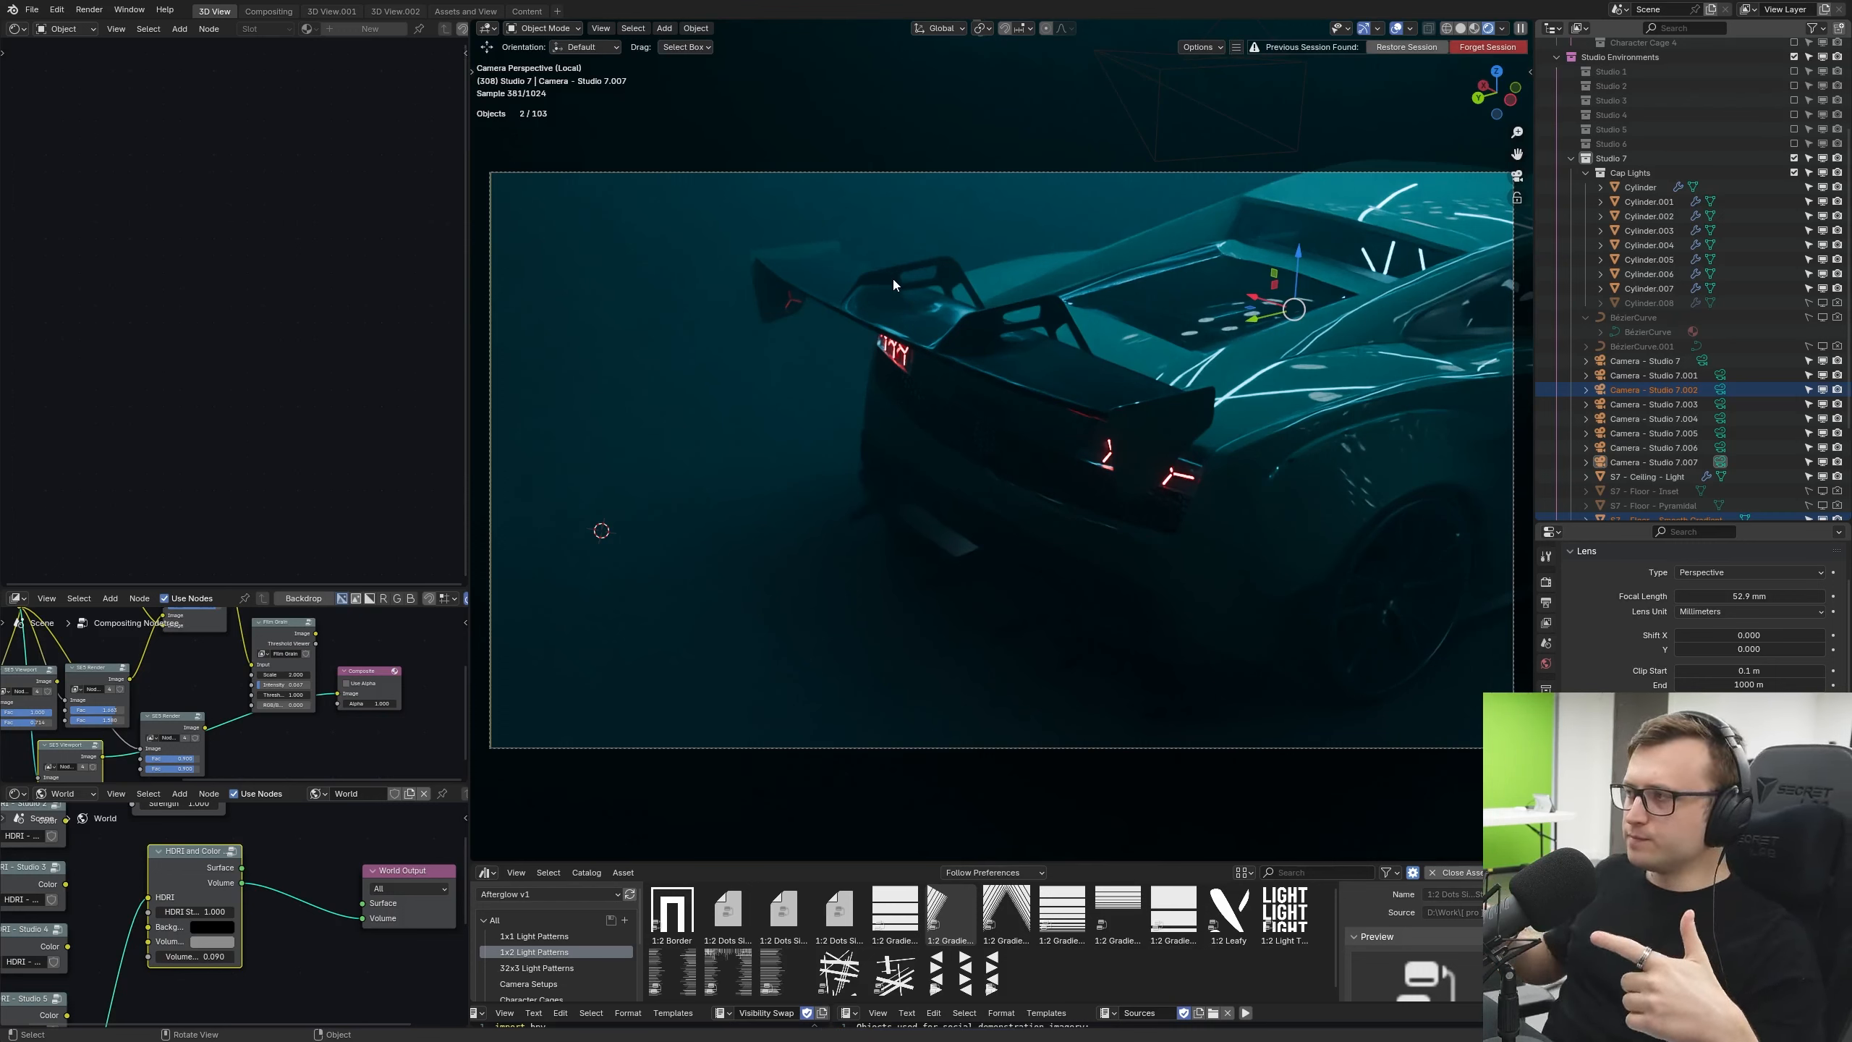
pyautogui.click(1653, 433)
pyautogui.click(1653, 389)
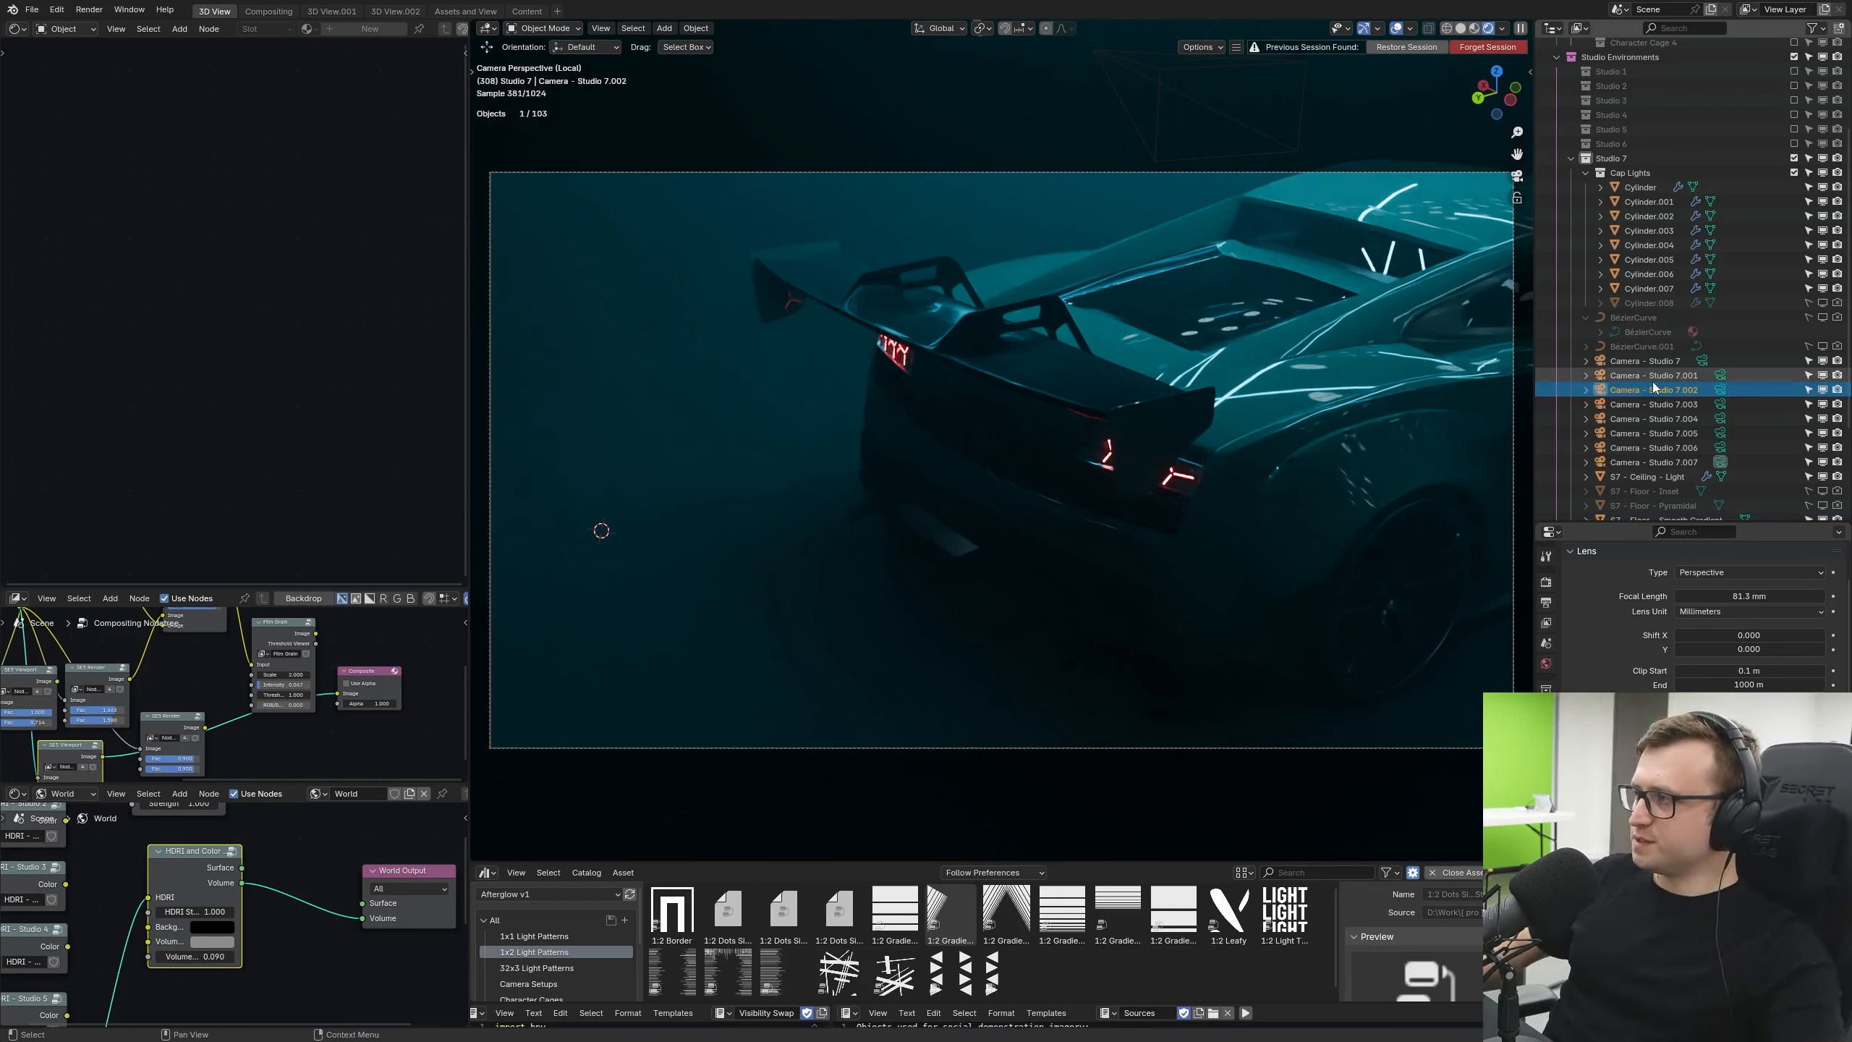
pyautogui.click(1652, 377)
pyautogui.click(1637, 446)
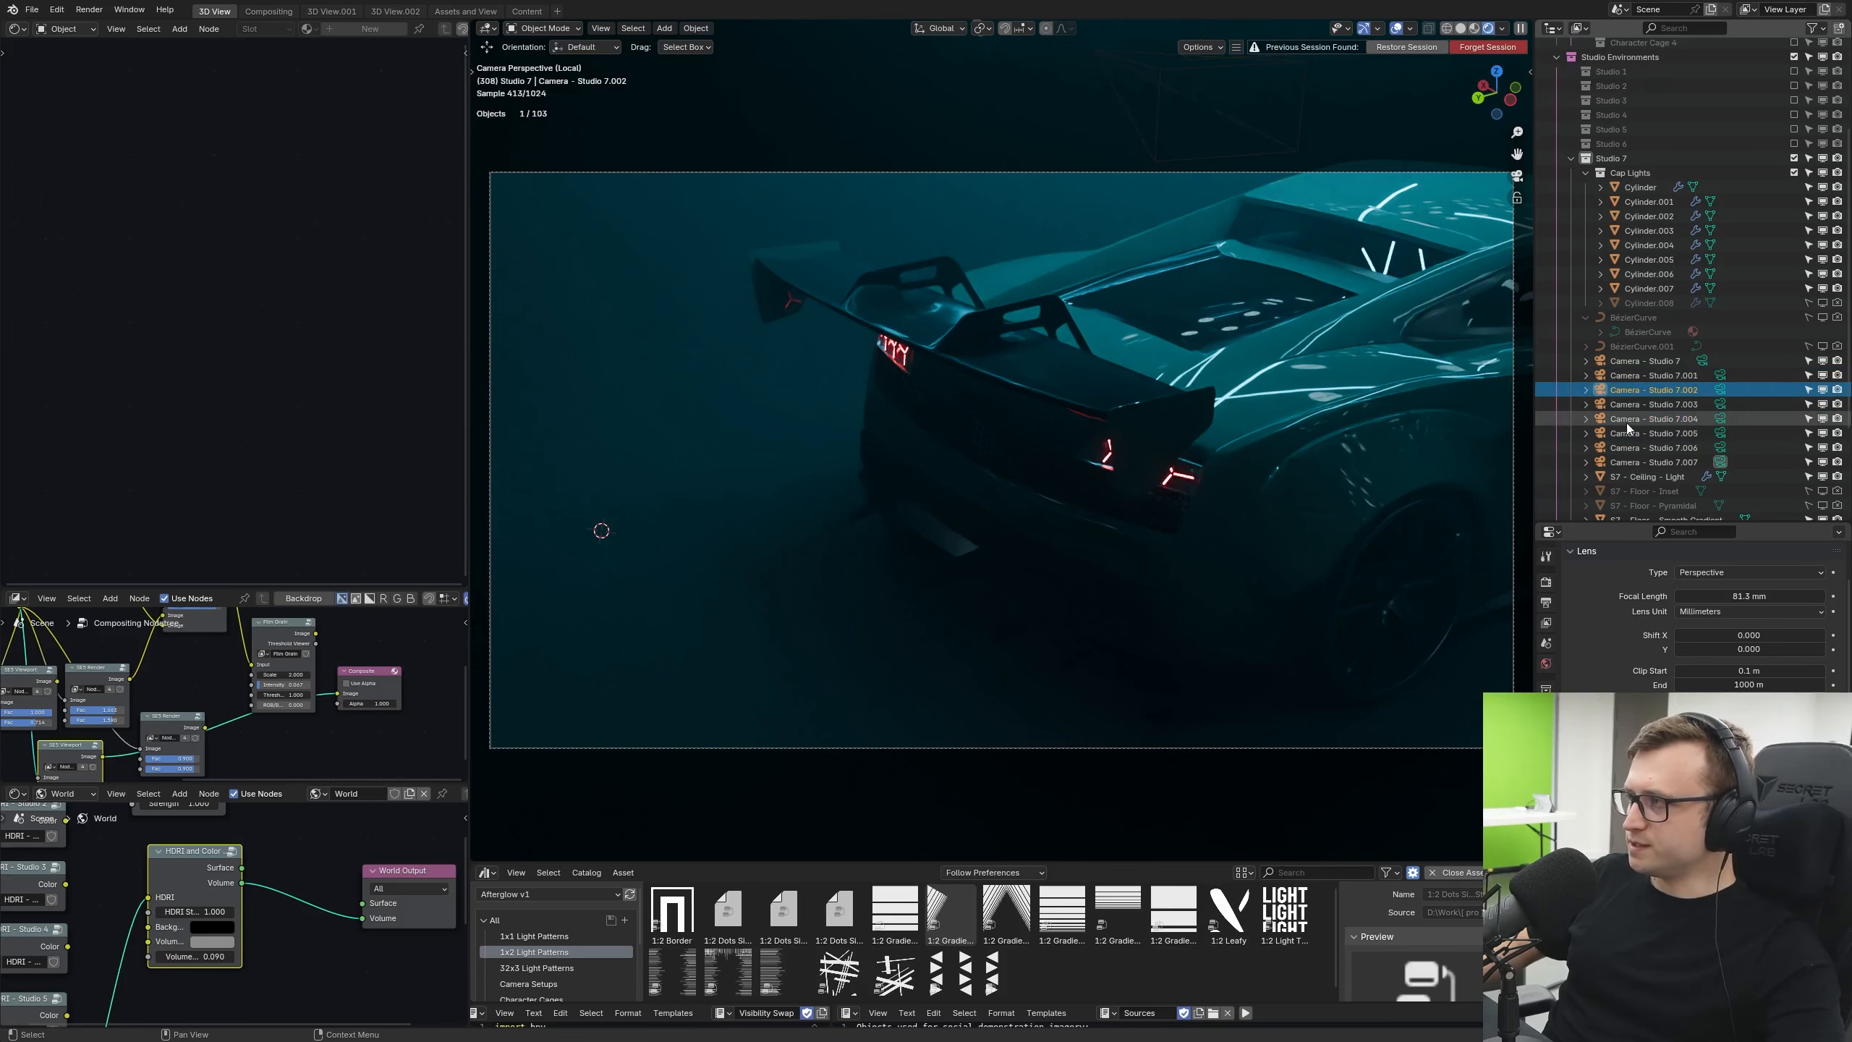
pyautogui.click(1641, 419)
pyautogui.press('ctrl+KP_0')
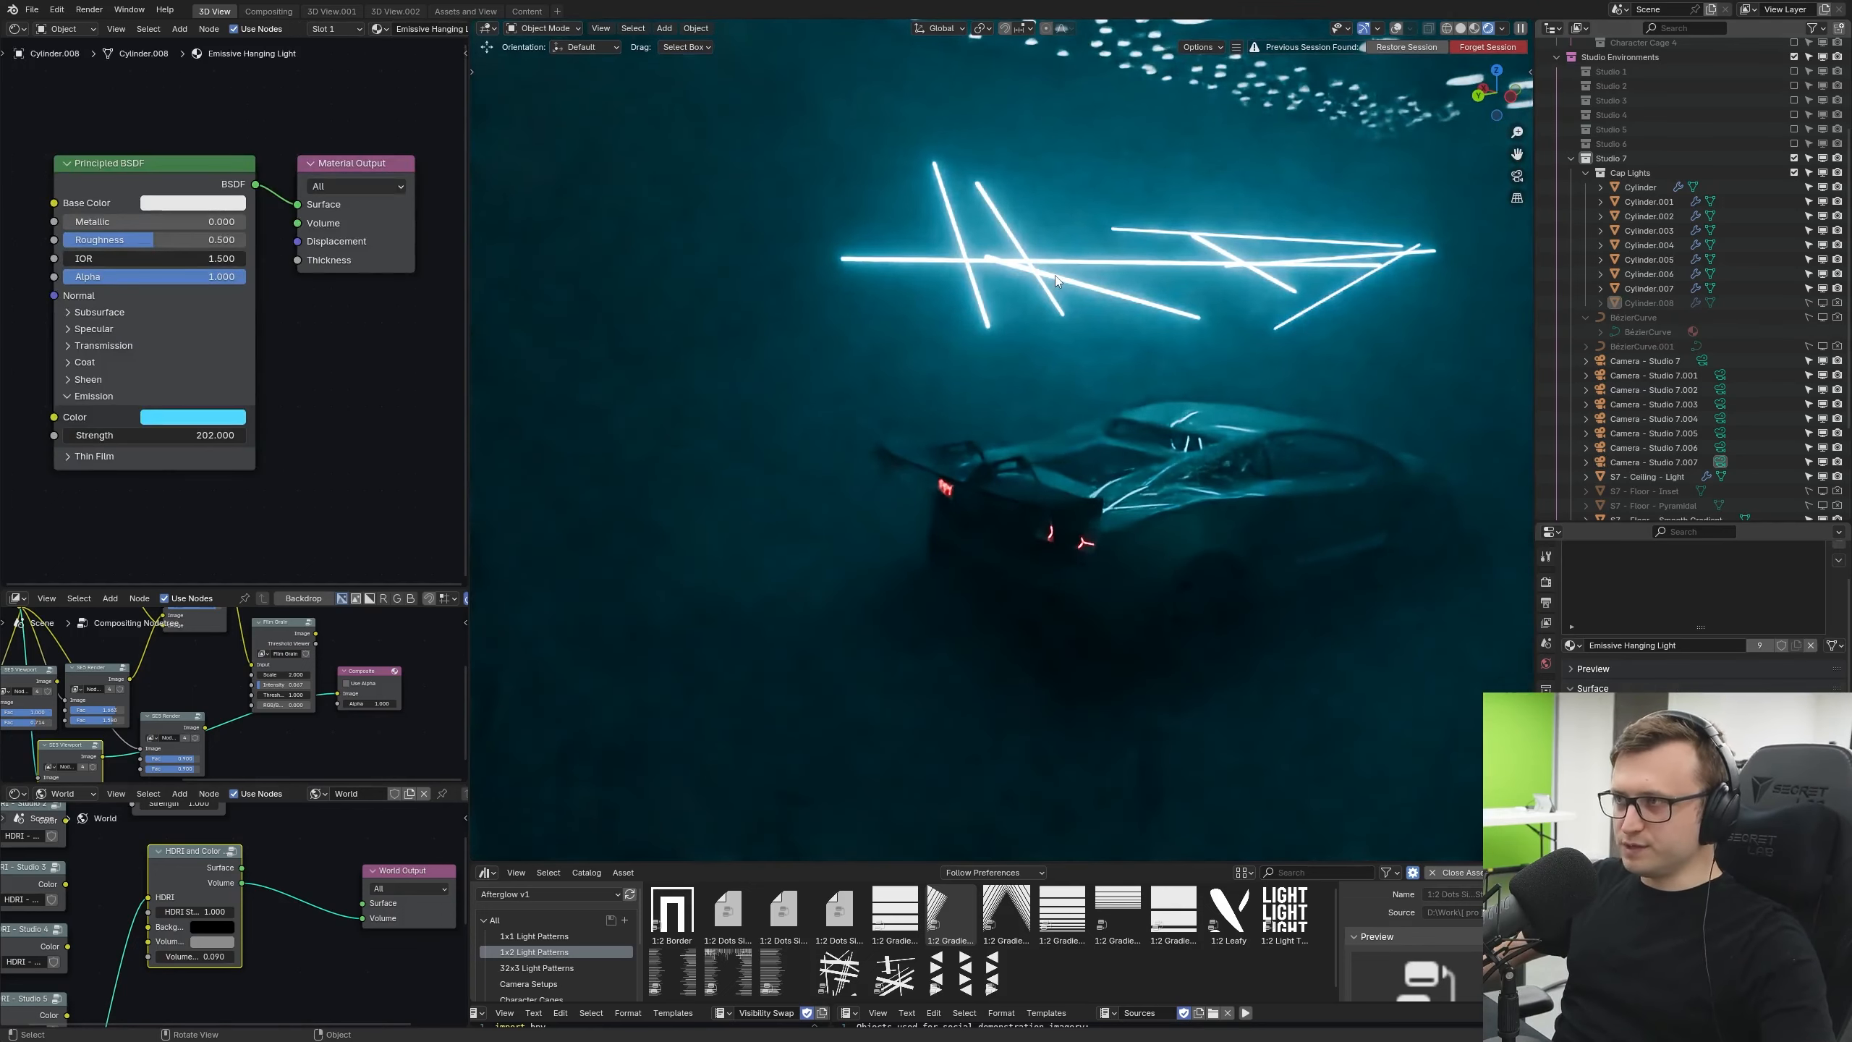
# Step: Duplicate one of the hanging tubes, place the copy near the car's rear in the camera view and rotate it freely
pyautogui.click(1055, 275)
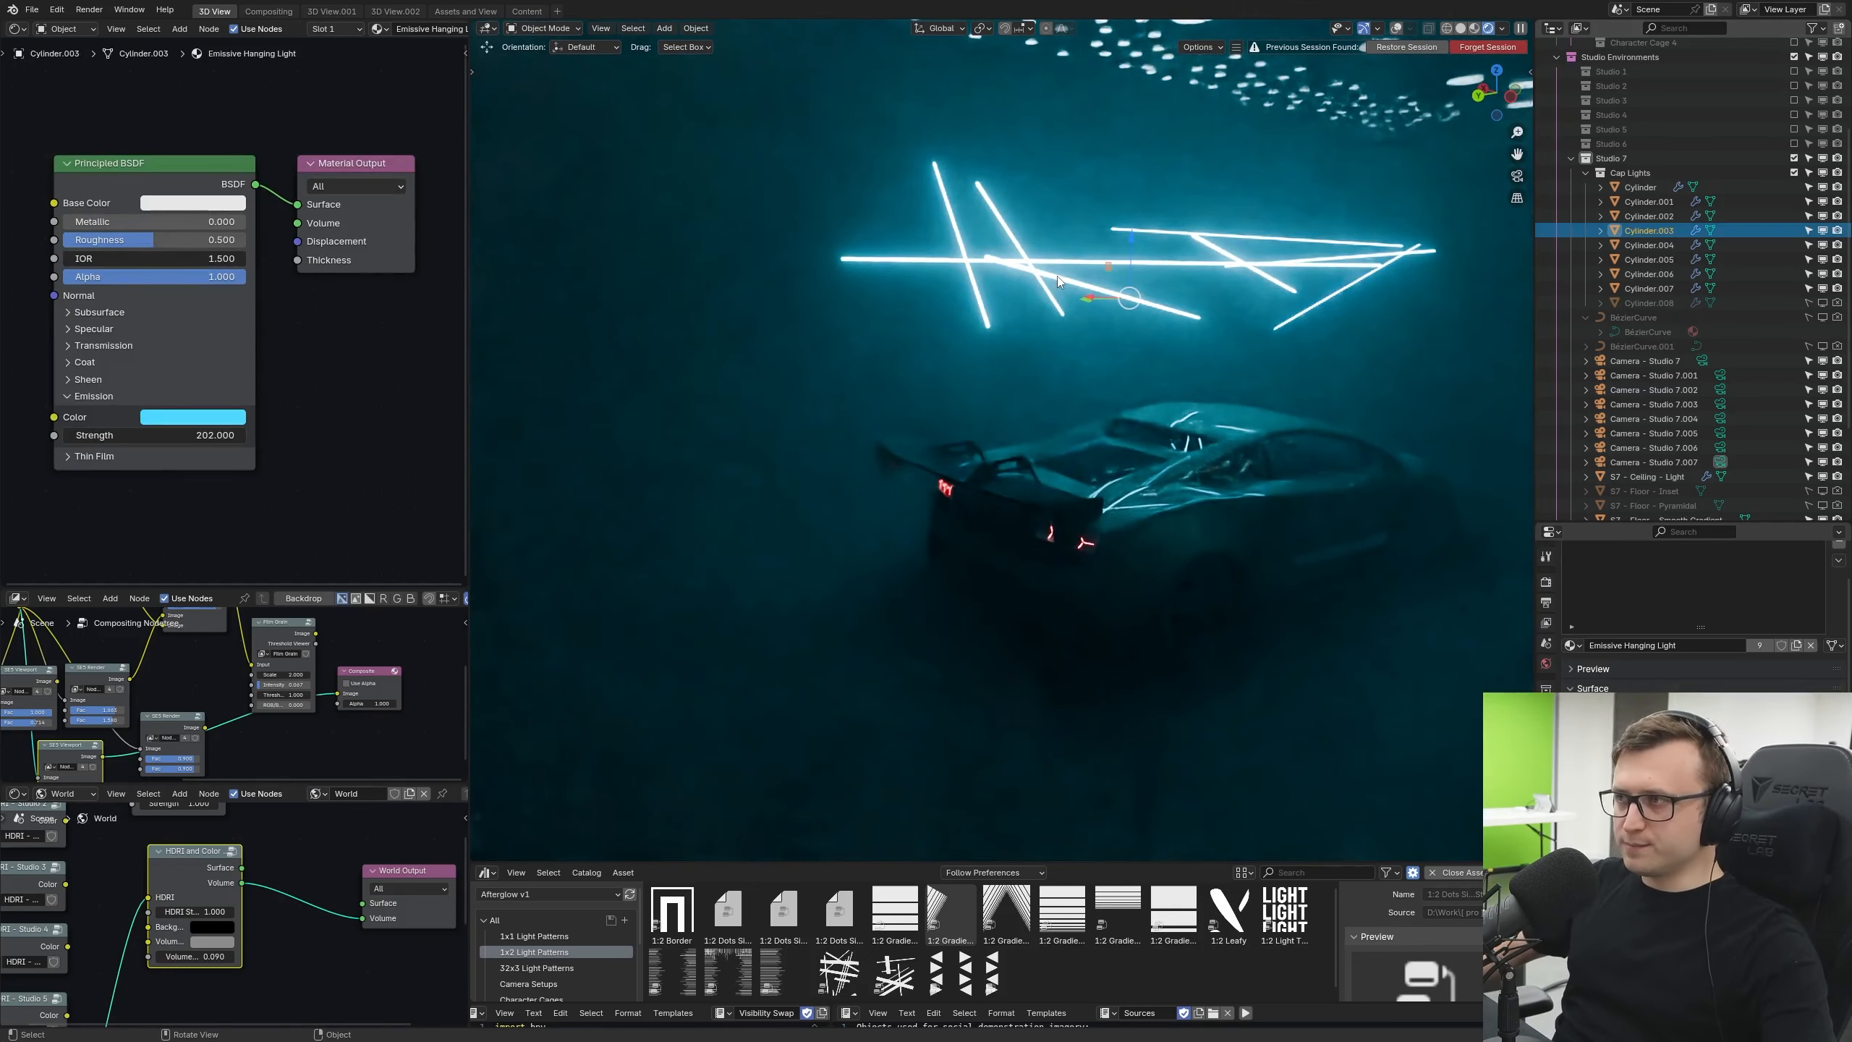
pyautogui.click(984, 316)
pyautogui.press('g')
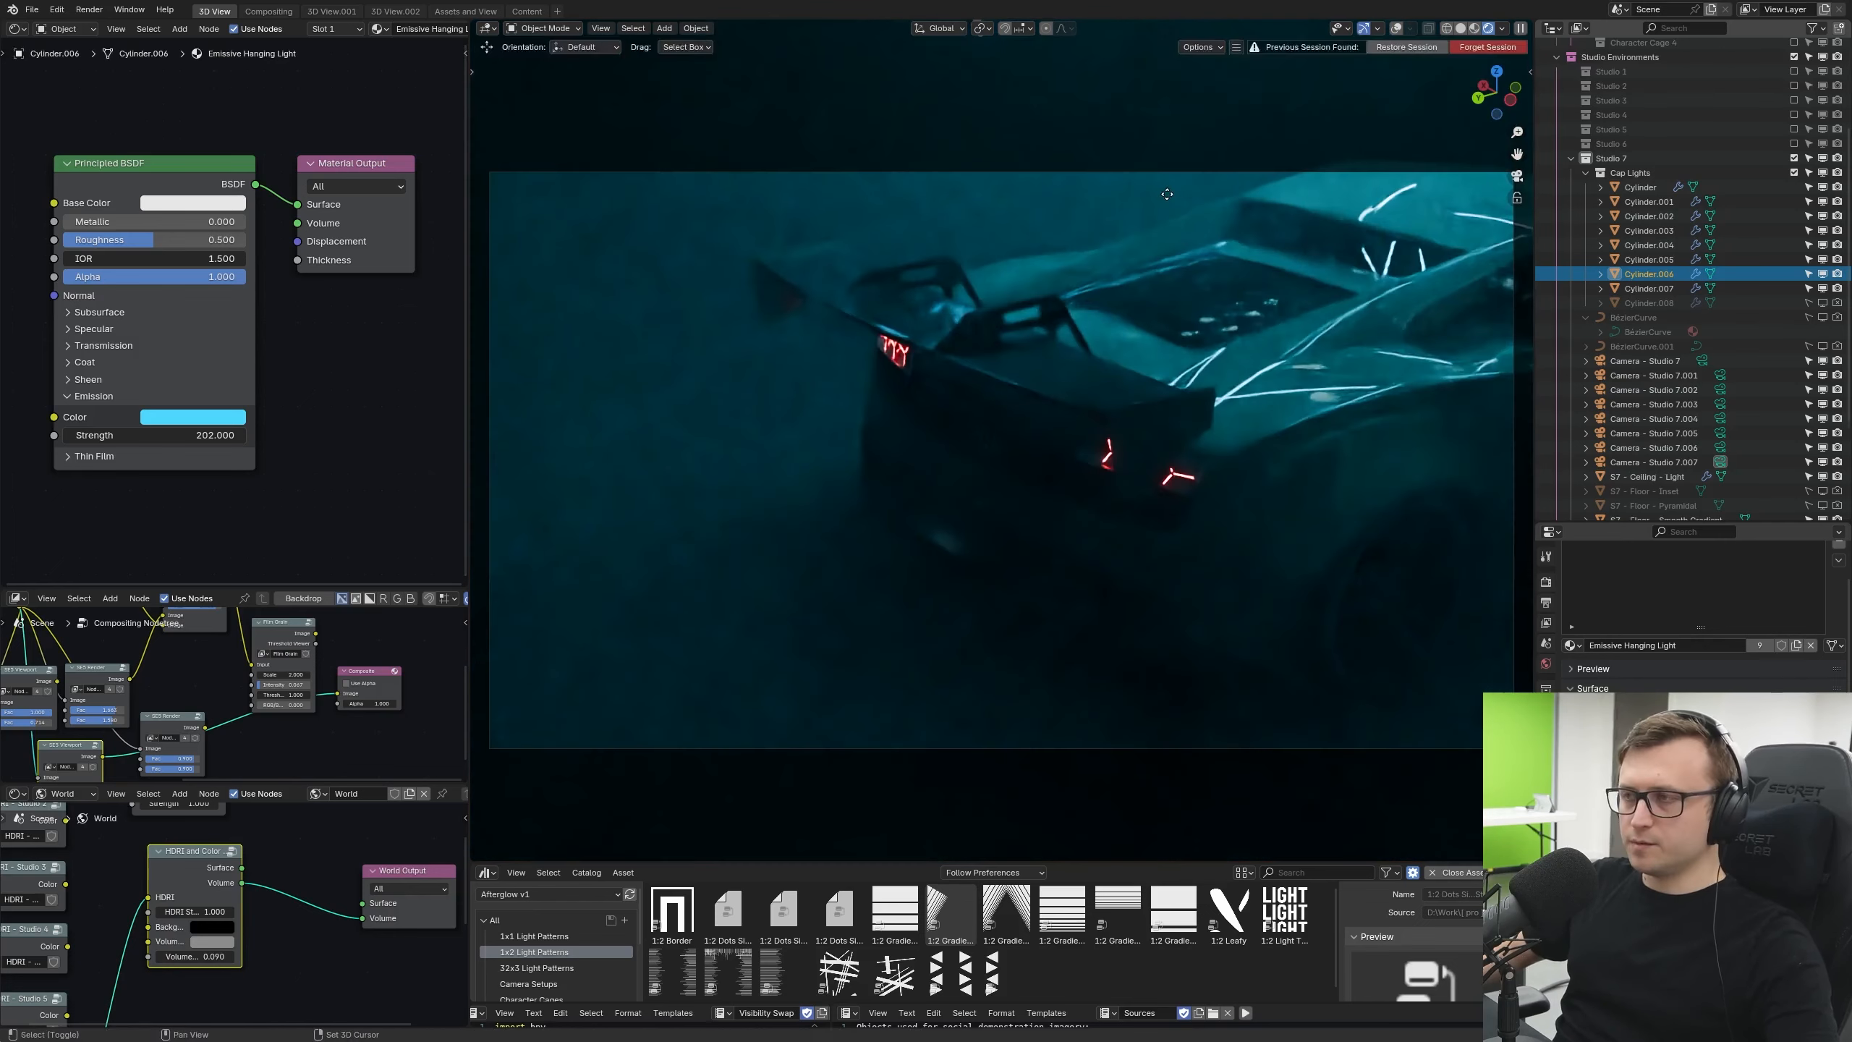
pyautogui.hotkey('shift', 'd')
pyautogui.click(1030, 637)
pyautogui.press('r')
pyautogui.press('r')
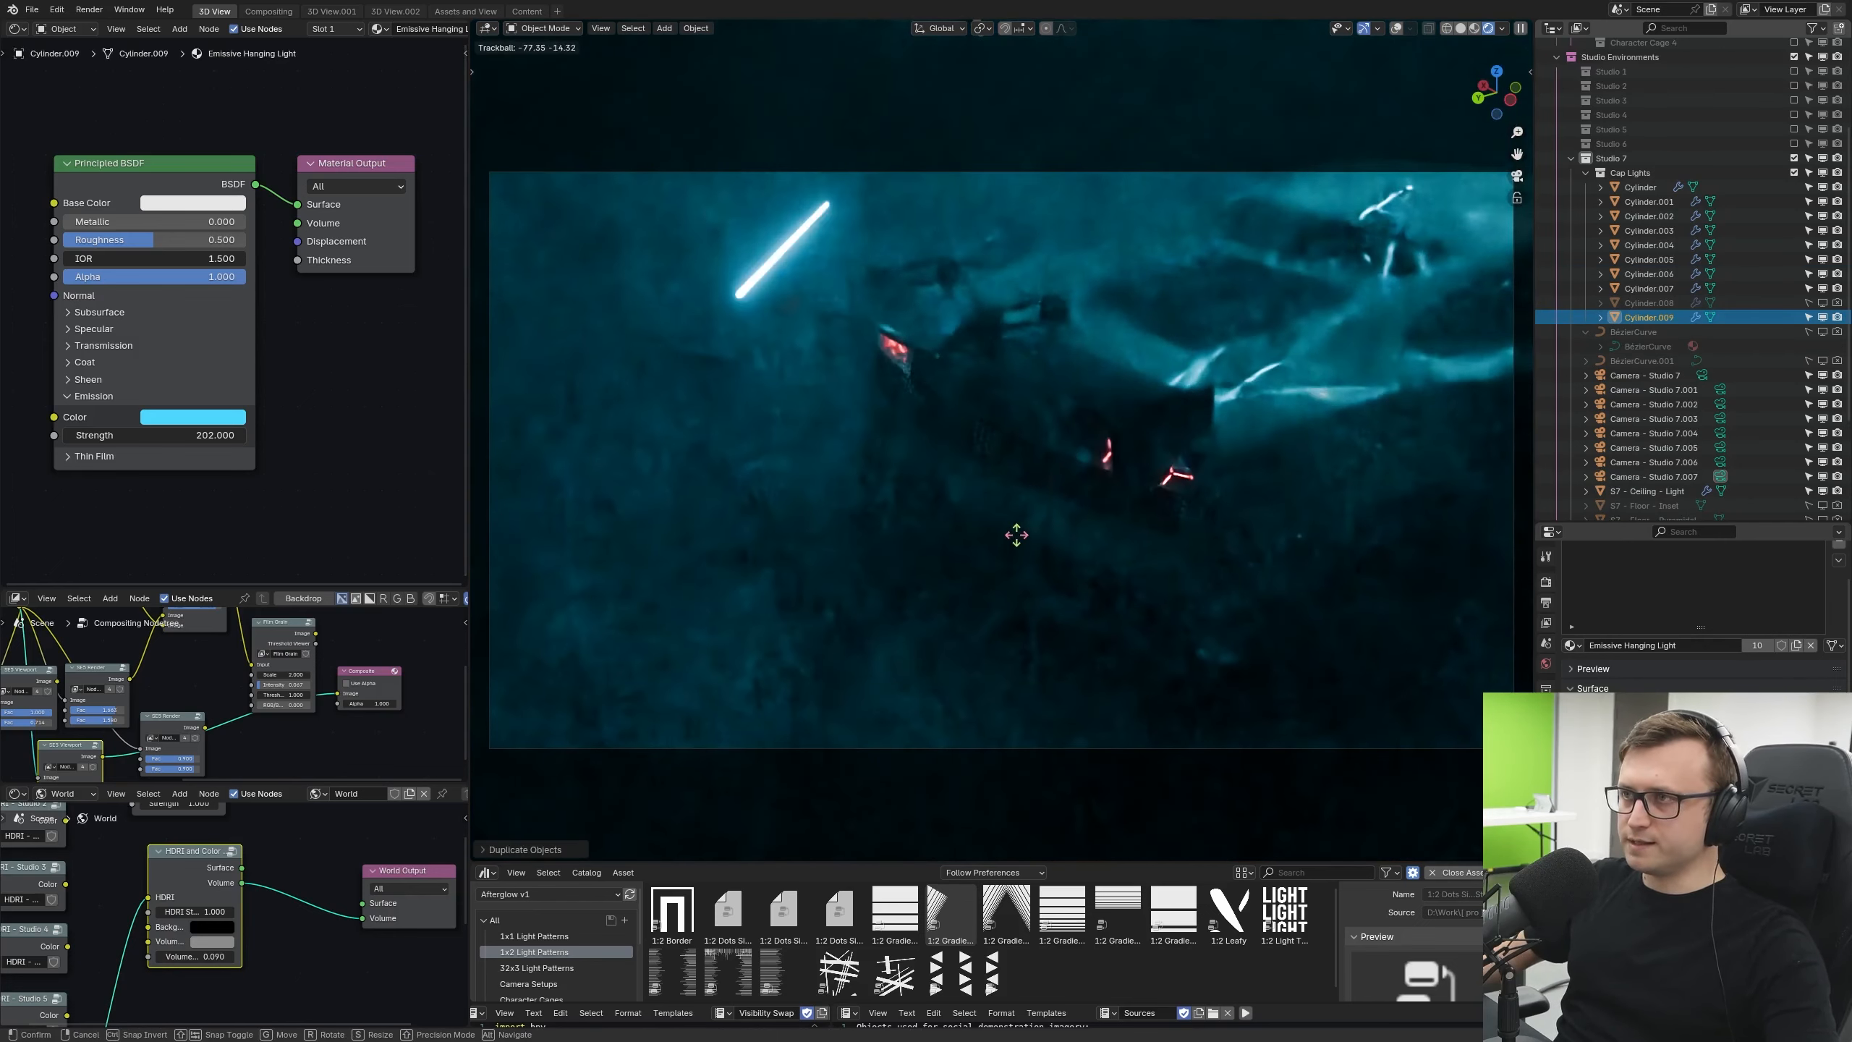
pyautogui.click(1029, 521)
# Step: Rotate the duplicated tube to run parallel to the car's rear and reposition it along the Y axis in the camera view
pyautogui.press('z')
pyautogui.press('KP_0')
pyautogui.moveTo(697, 389); pyautogui.dragTo(940, 409, button='middle')
pyautogui.scroll(-4, 825, 398)
pyautogui.press('r')
pyautogui.press('r')
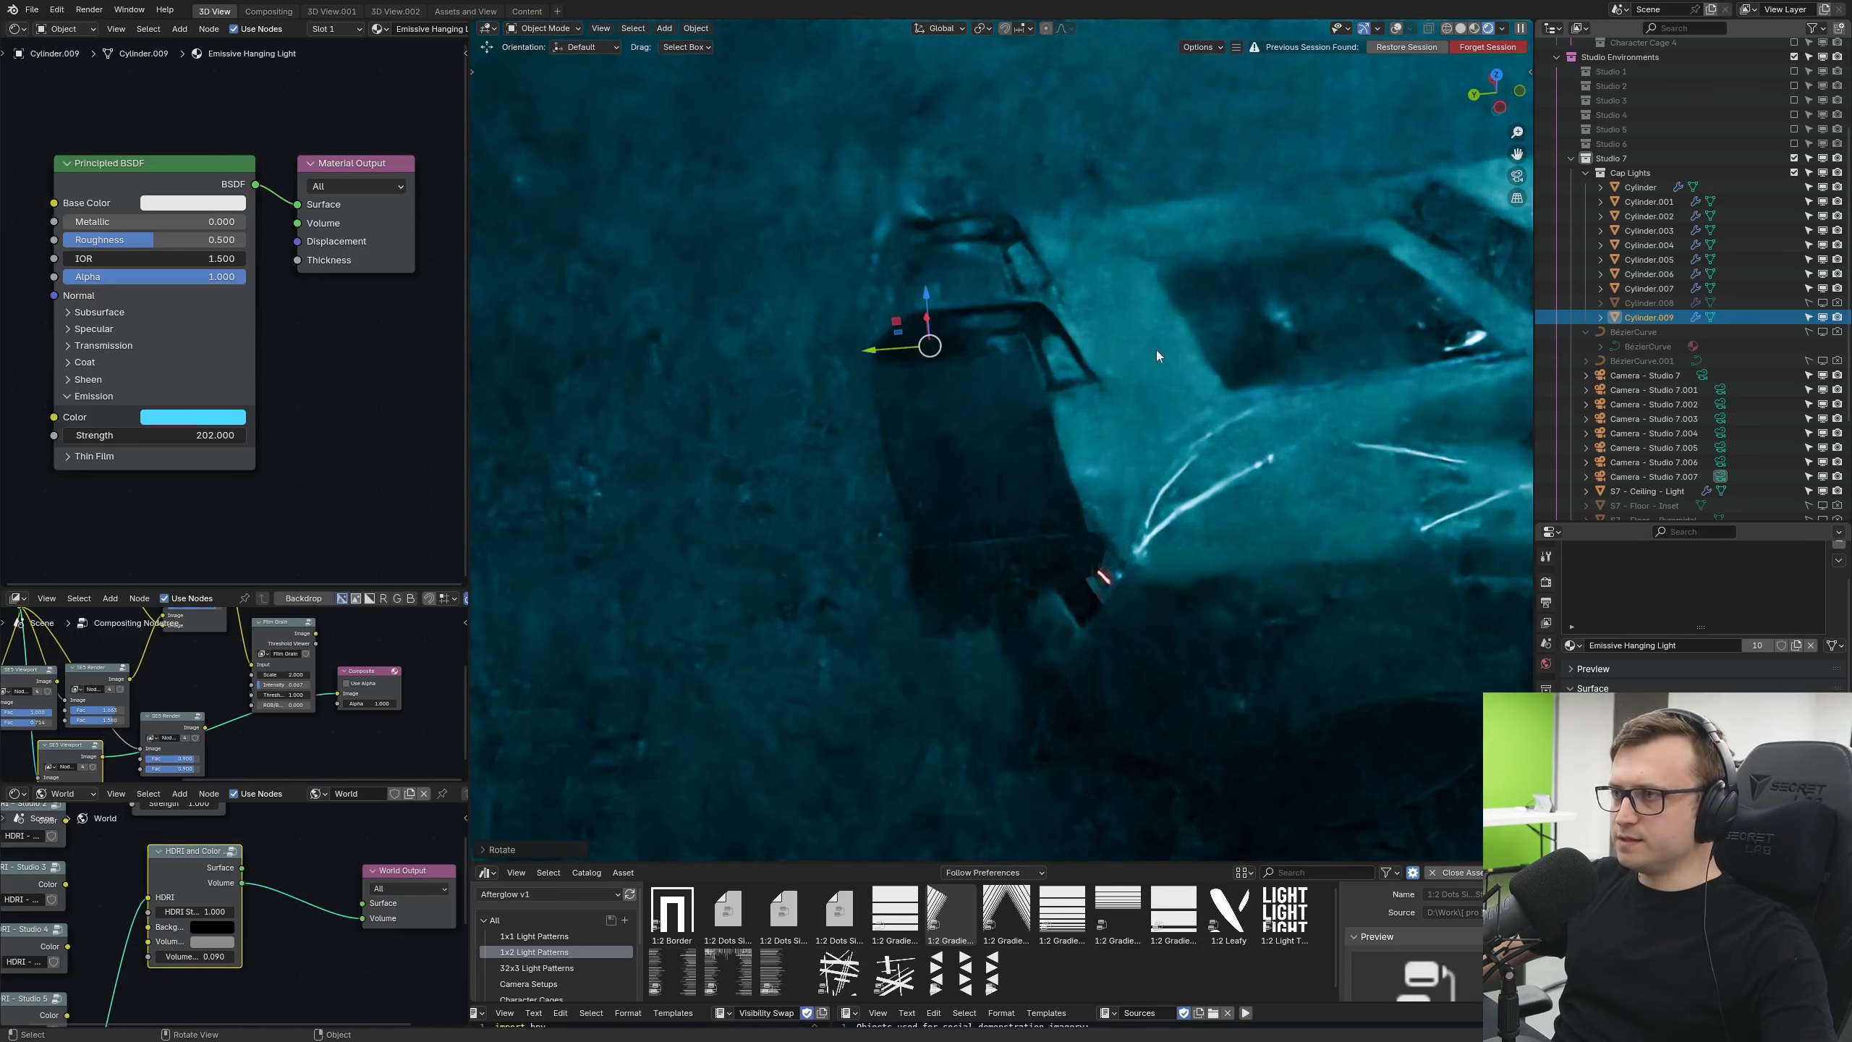
pyautogui.click(926, 348)
pyautogui.press('KP_0')
pyautogui.press('g')
pyautogui.press('y')
pyautogui.click(920, 374)
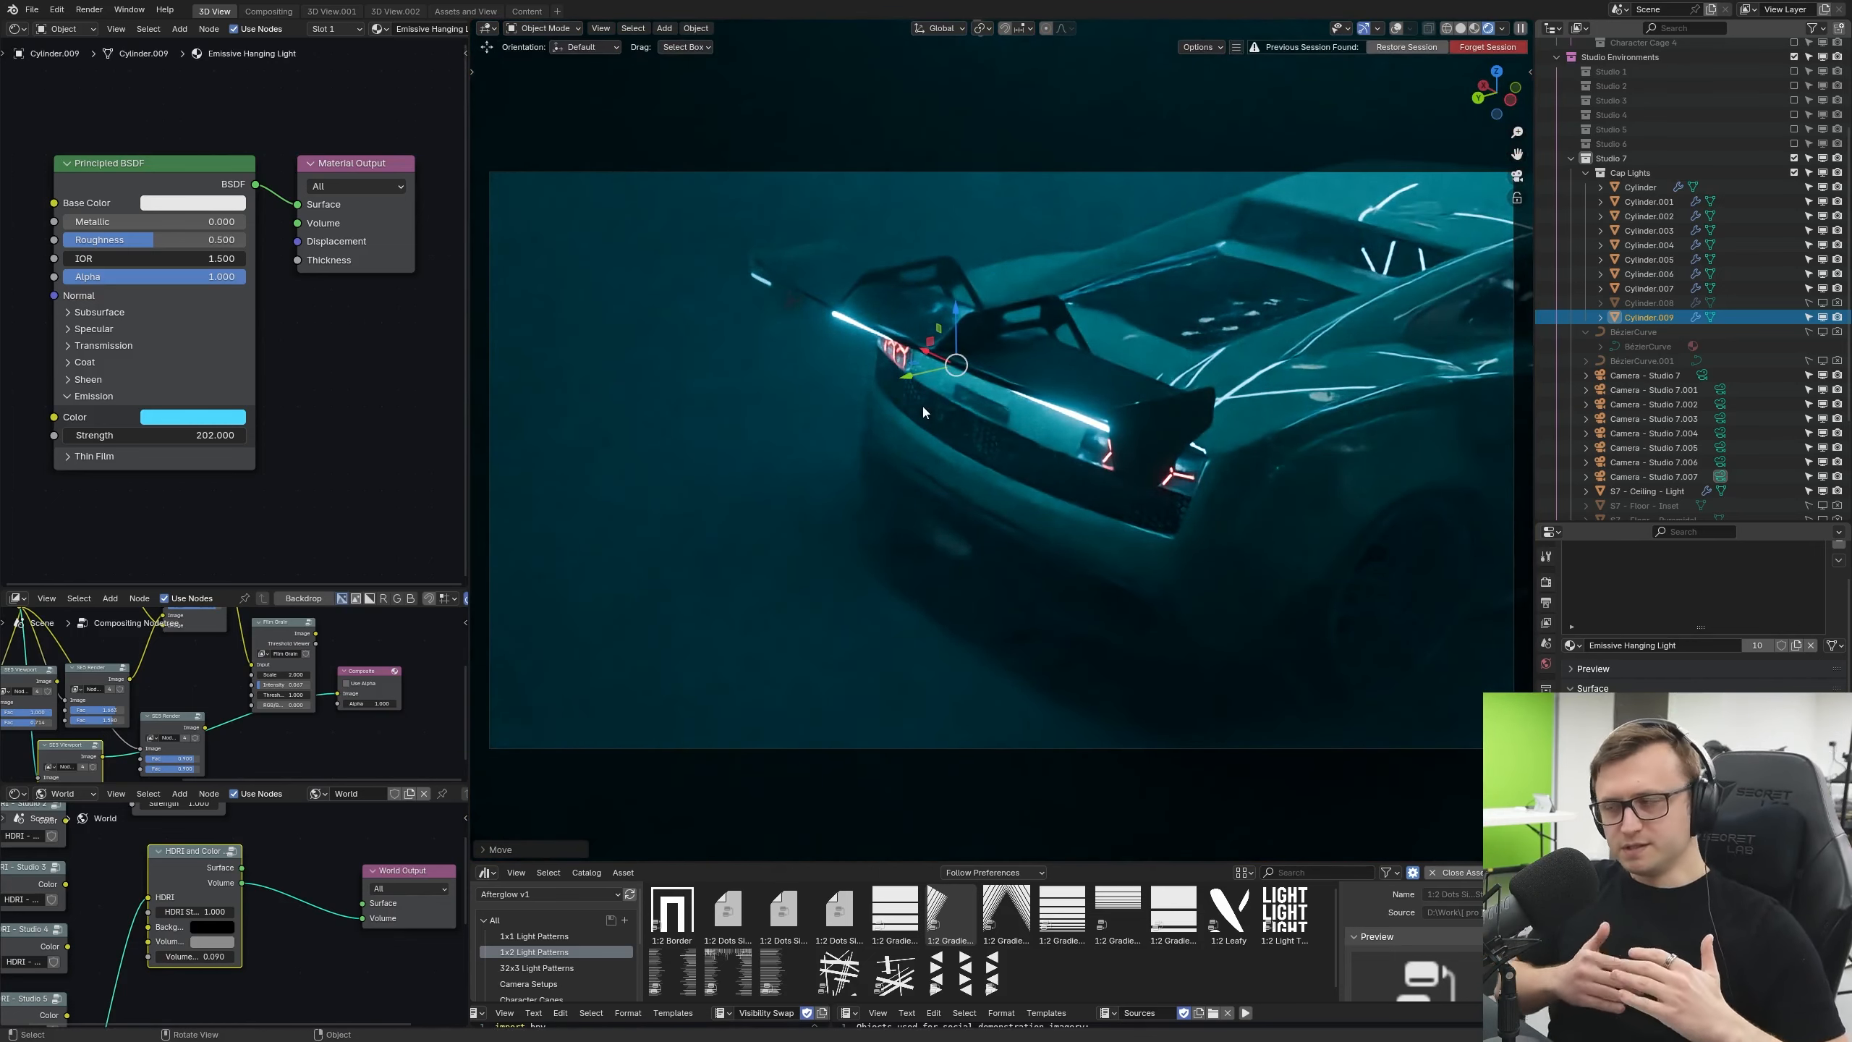
# Step: Turn off Camera and Glossy ray visibility for the duplicated tube behind the car
pyautogui.click(1546, 715)
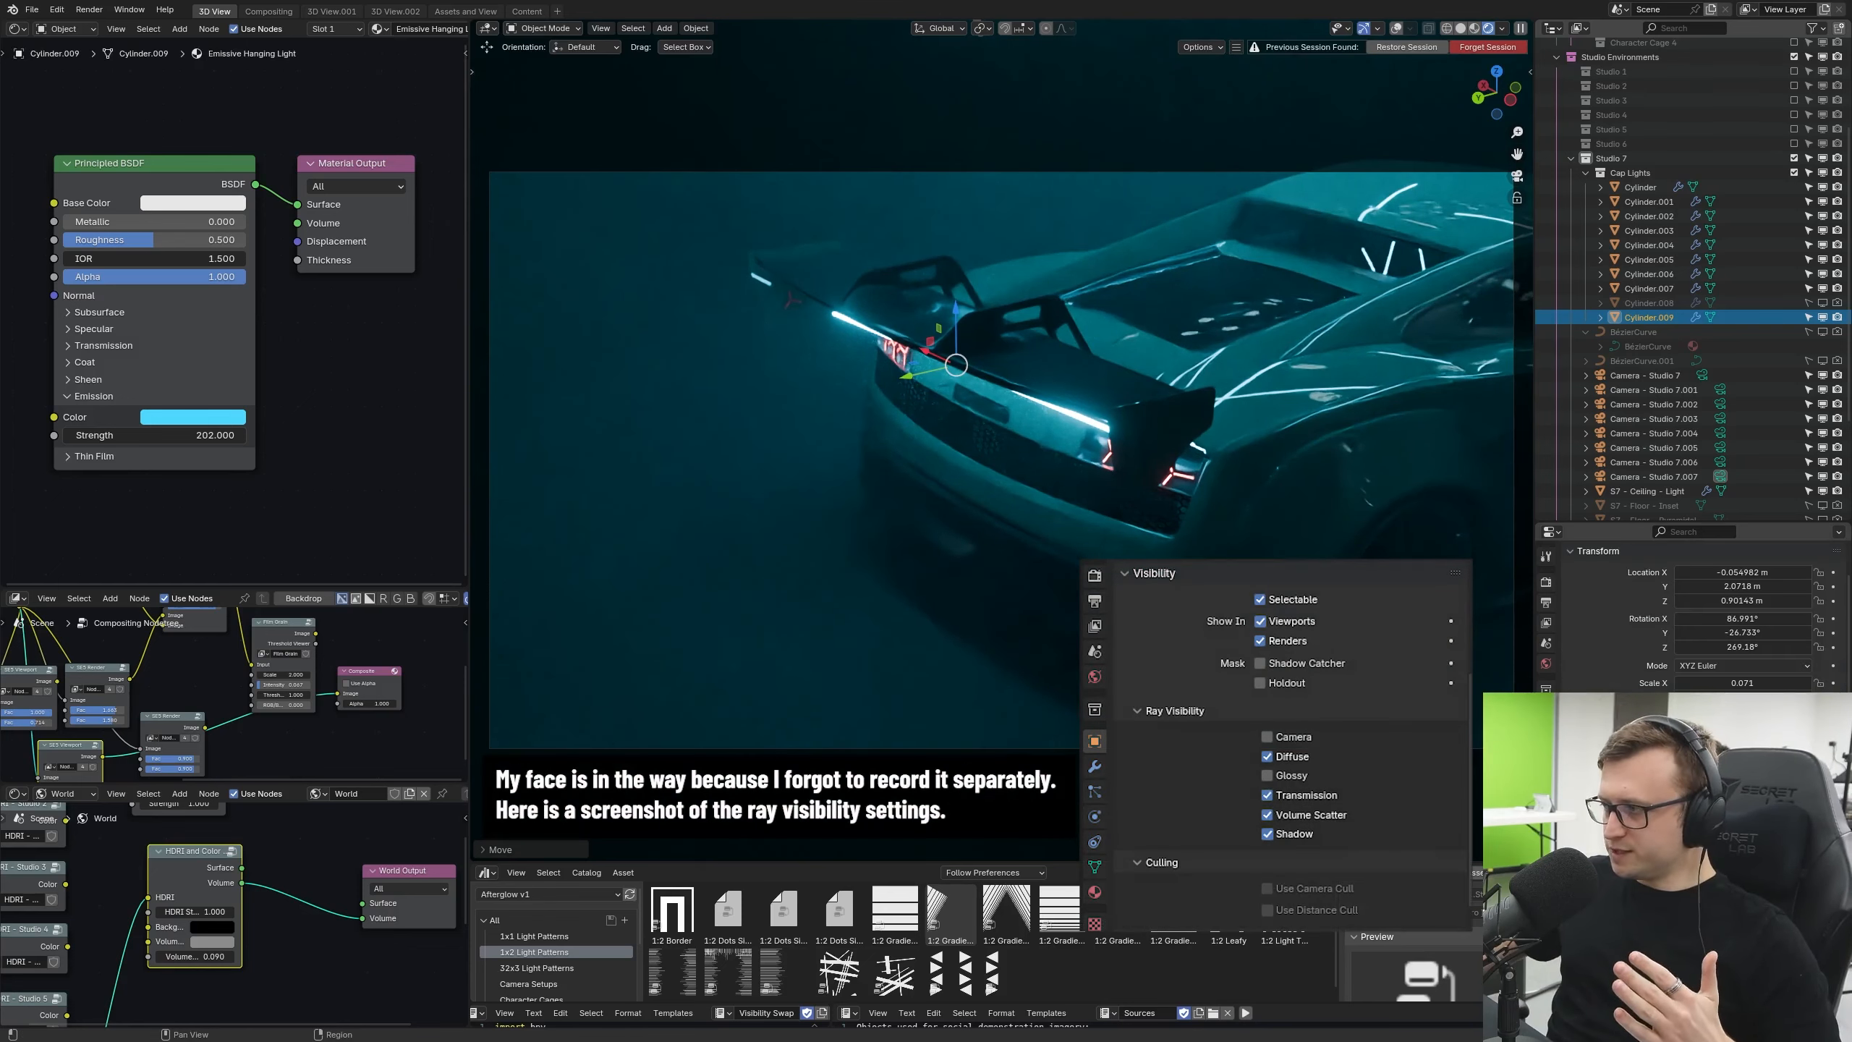
pyautogui.scroll(-4, 1699, 620)
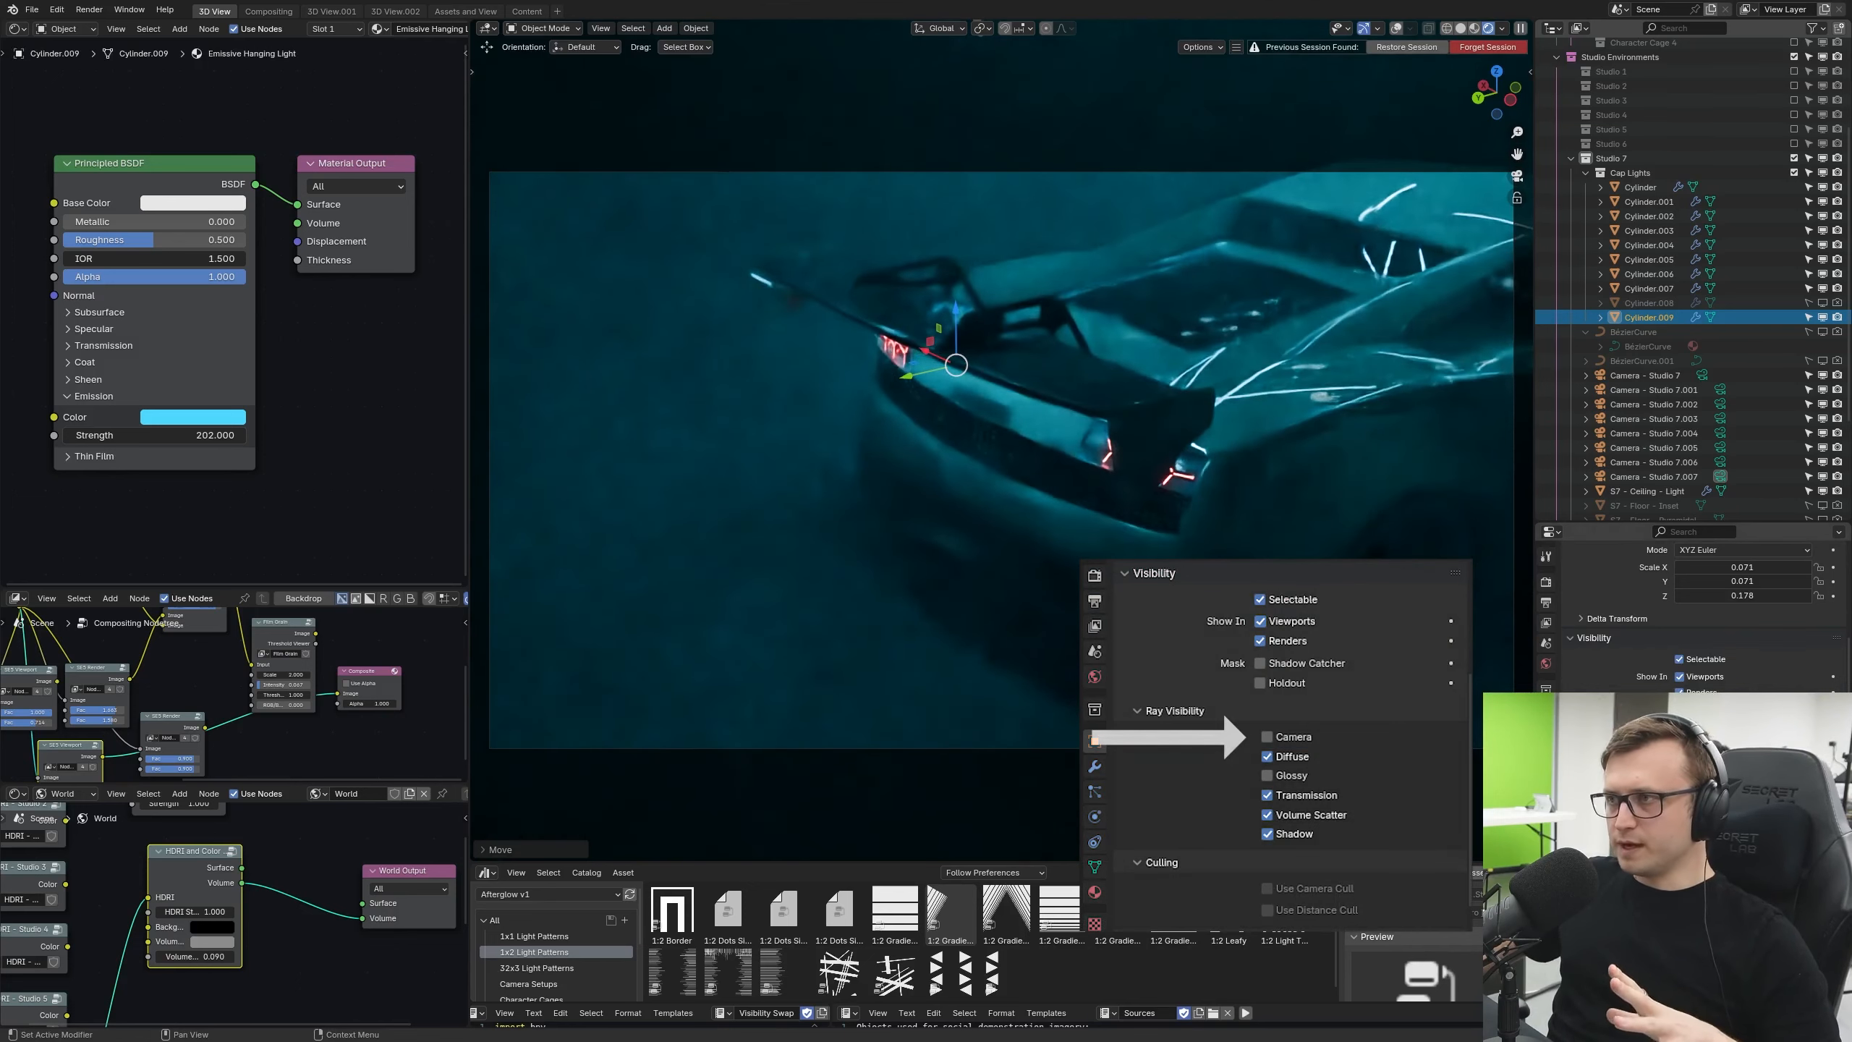
pyautogui.moveTo(914, 378); pyautogui.dragTo(974, 396)
pyautogui.scroll(2, 973, 396)
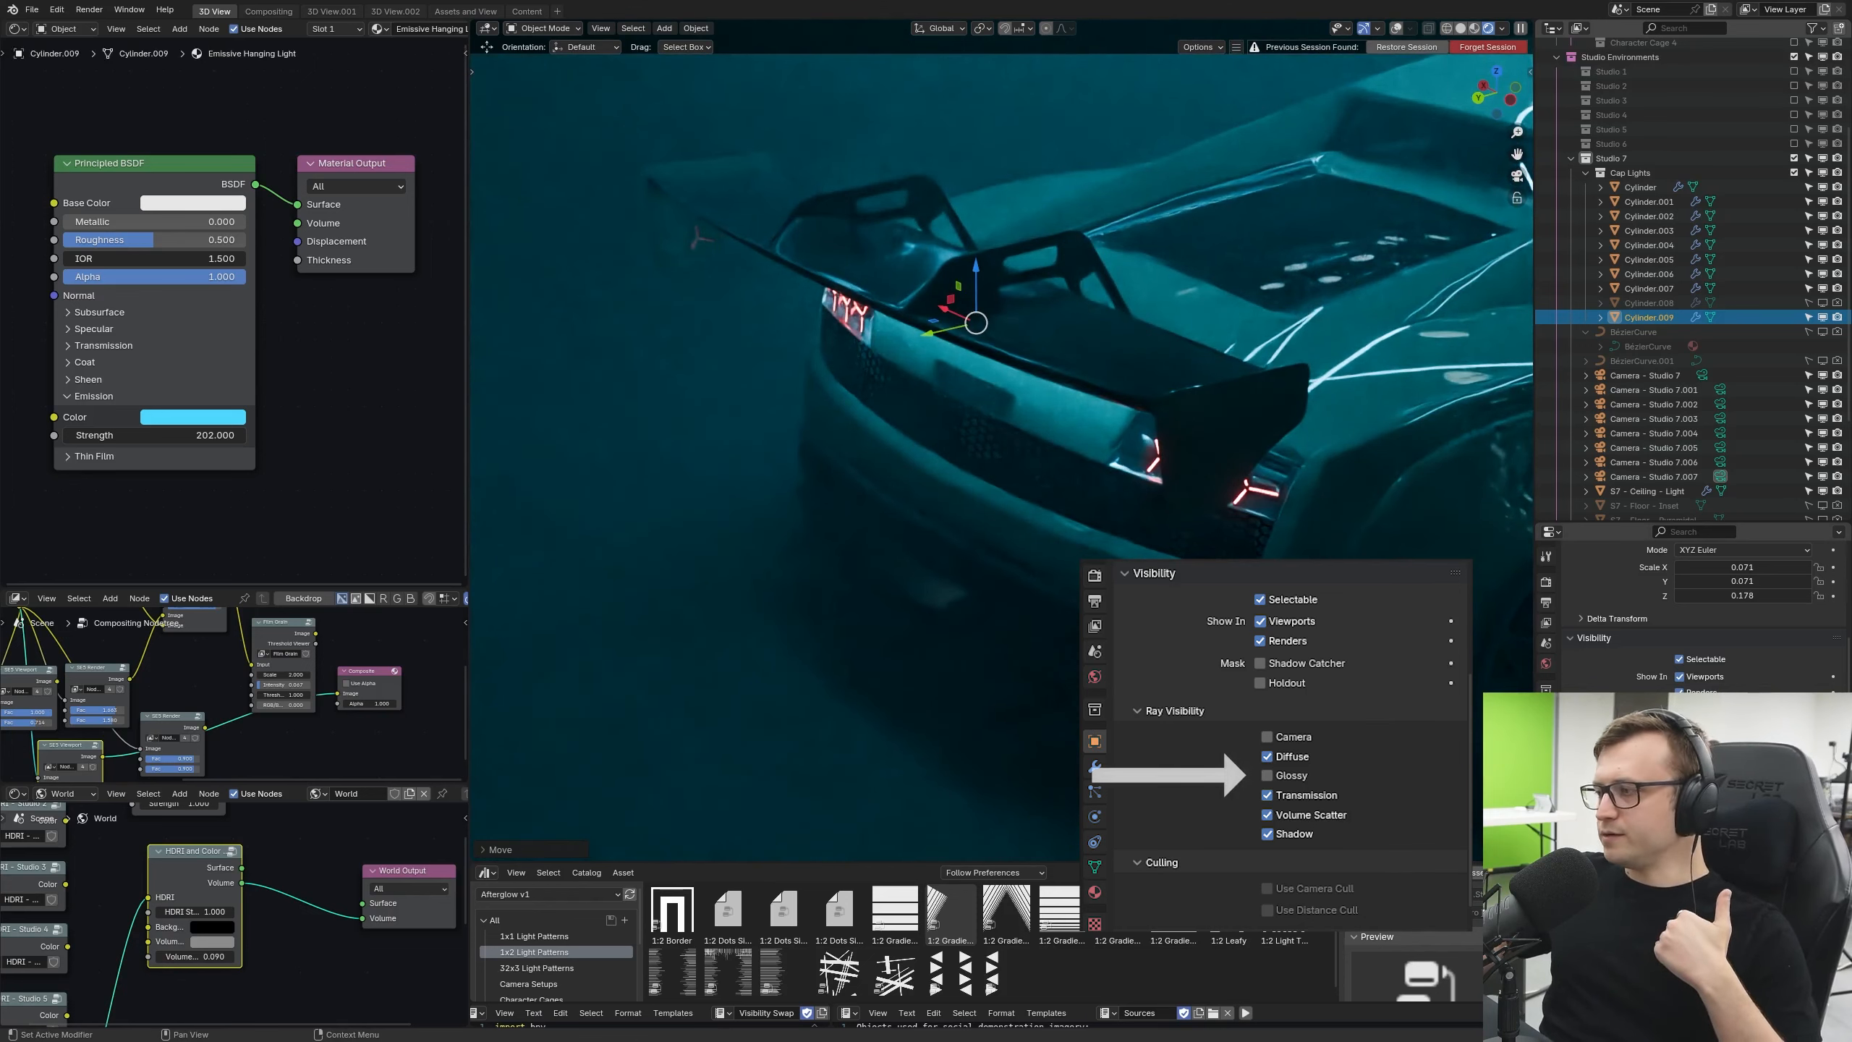
pyautogui.scroll(-1, 958, 455)
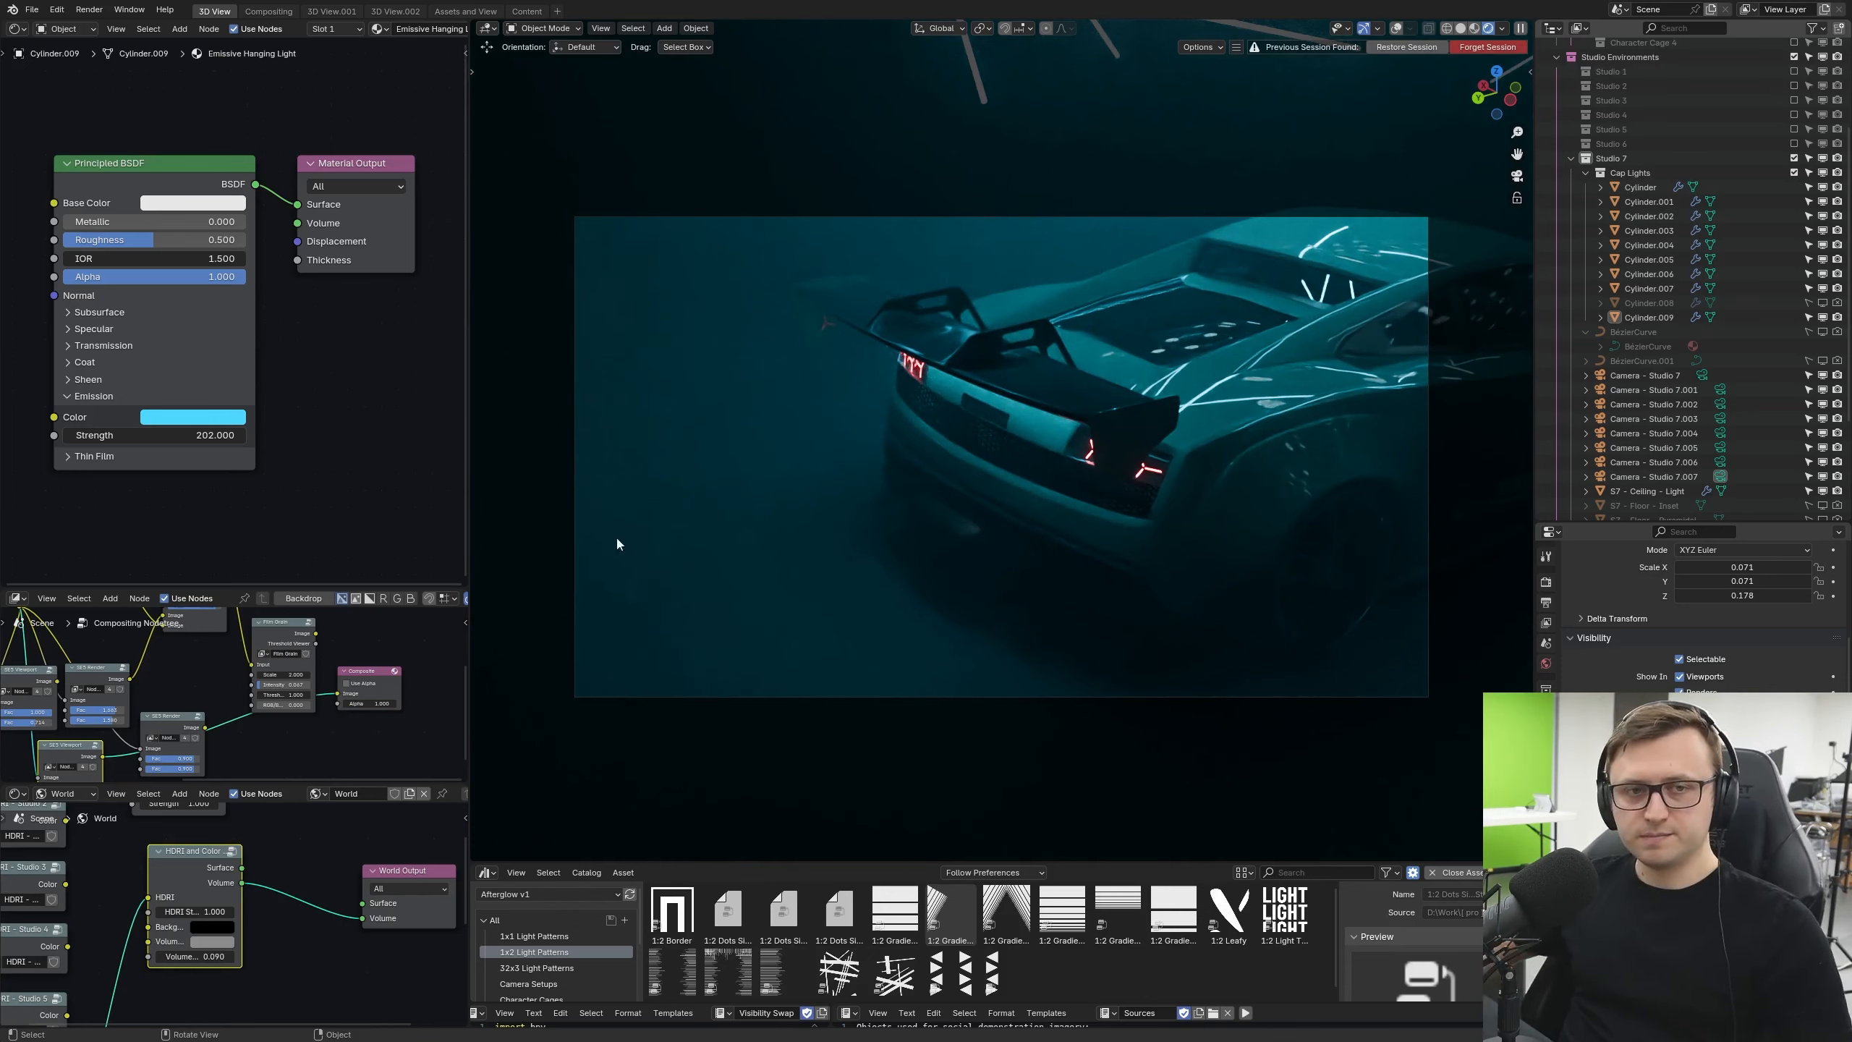
# Step: In the S7 - Ceiling - Light material, connect the lowest 1:2 Dots Sides pattern's Color output to the Color Shift node
pyautogui.moveTo(616, 542); pyautogui.dragTo(988, 375, button='middle')
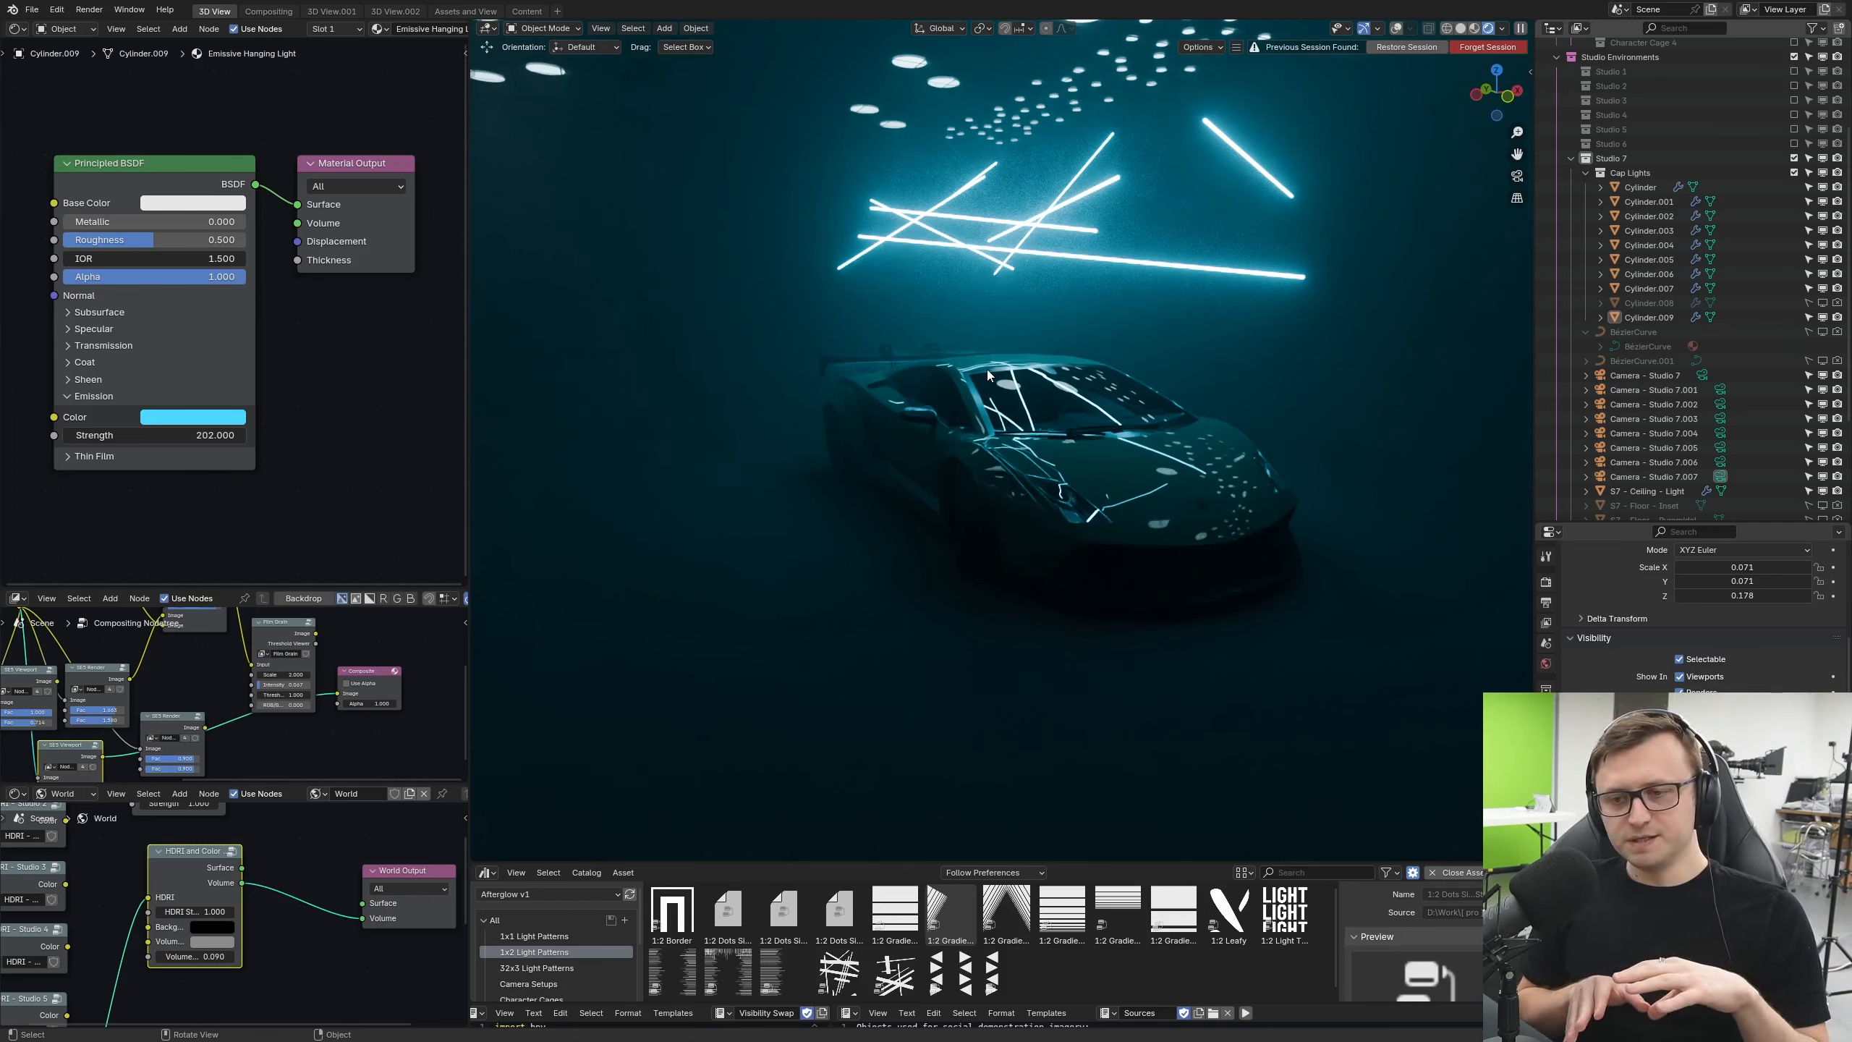
pyautogui.press('KP_0')
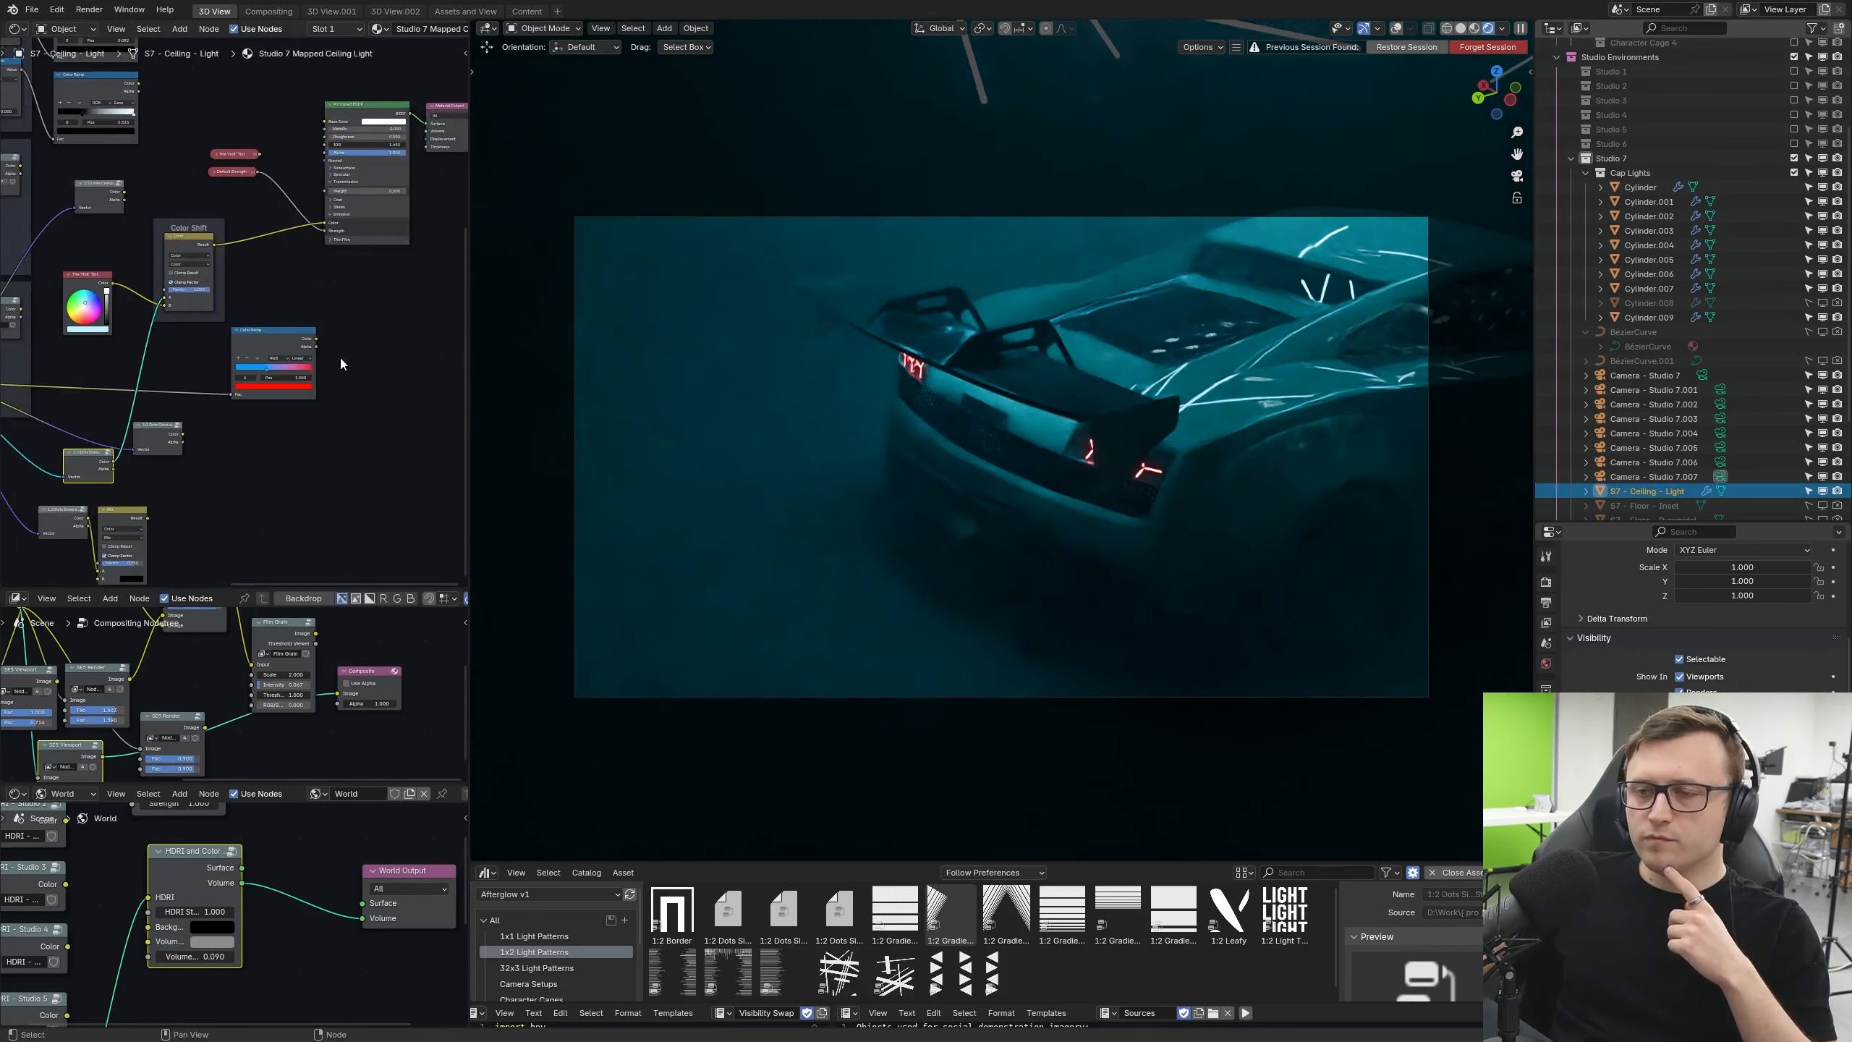
pyautogui.moveTo(340, 358); pyautogui.dragTo(525, 178, button='middle')
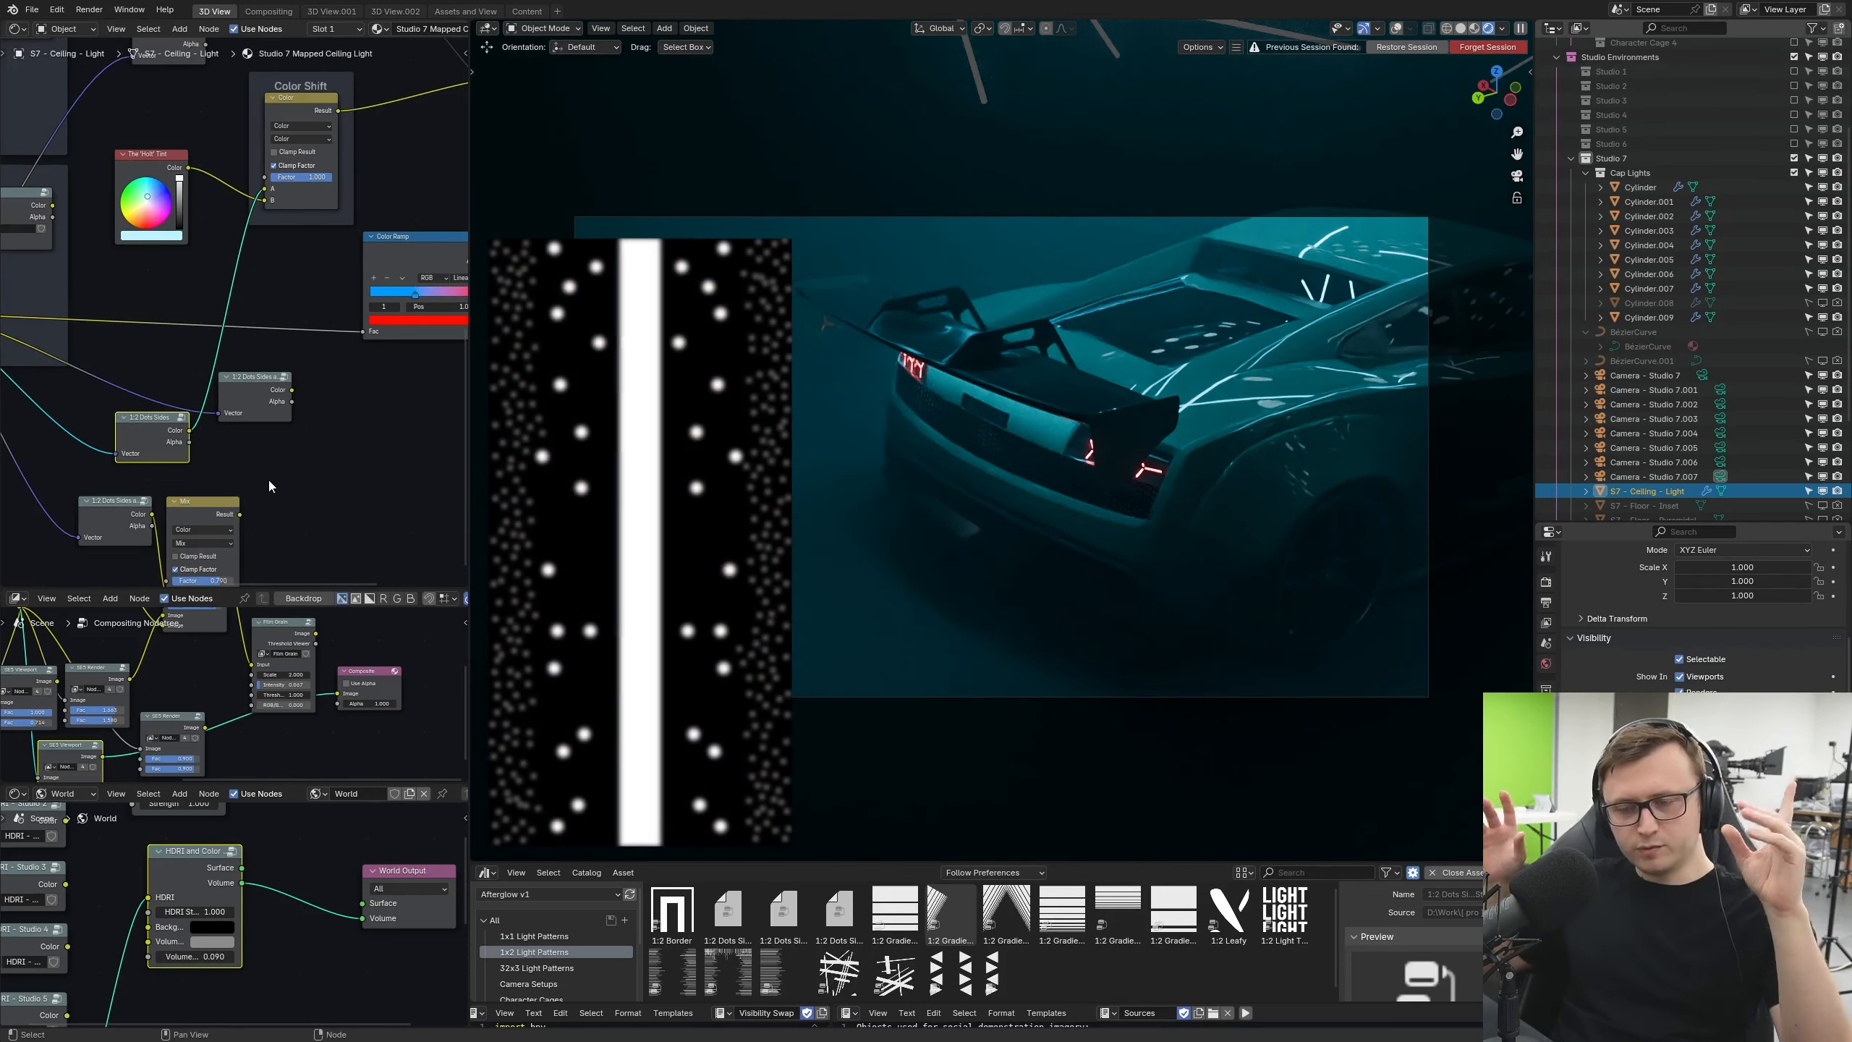
pyautogui.moveTo(152, 515); pyautogui.dragTo(266, 189)
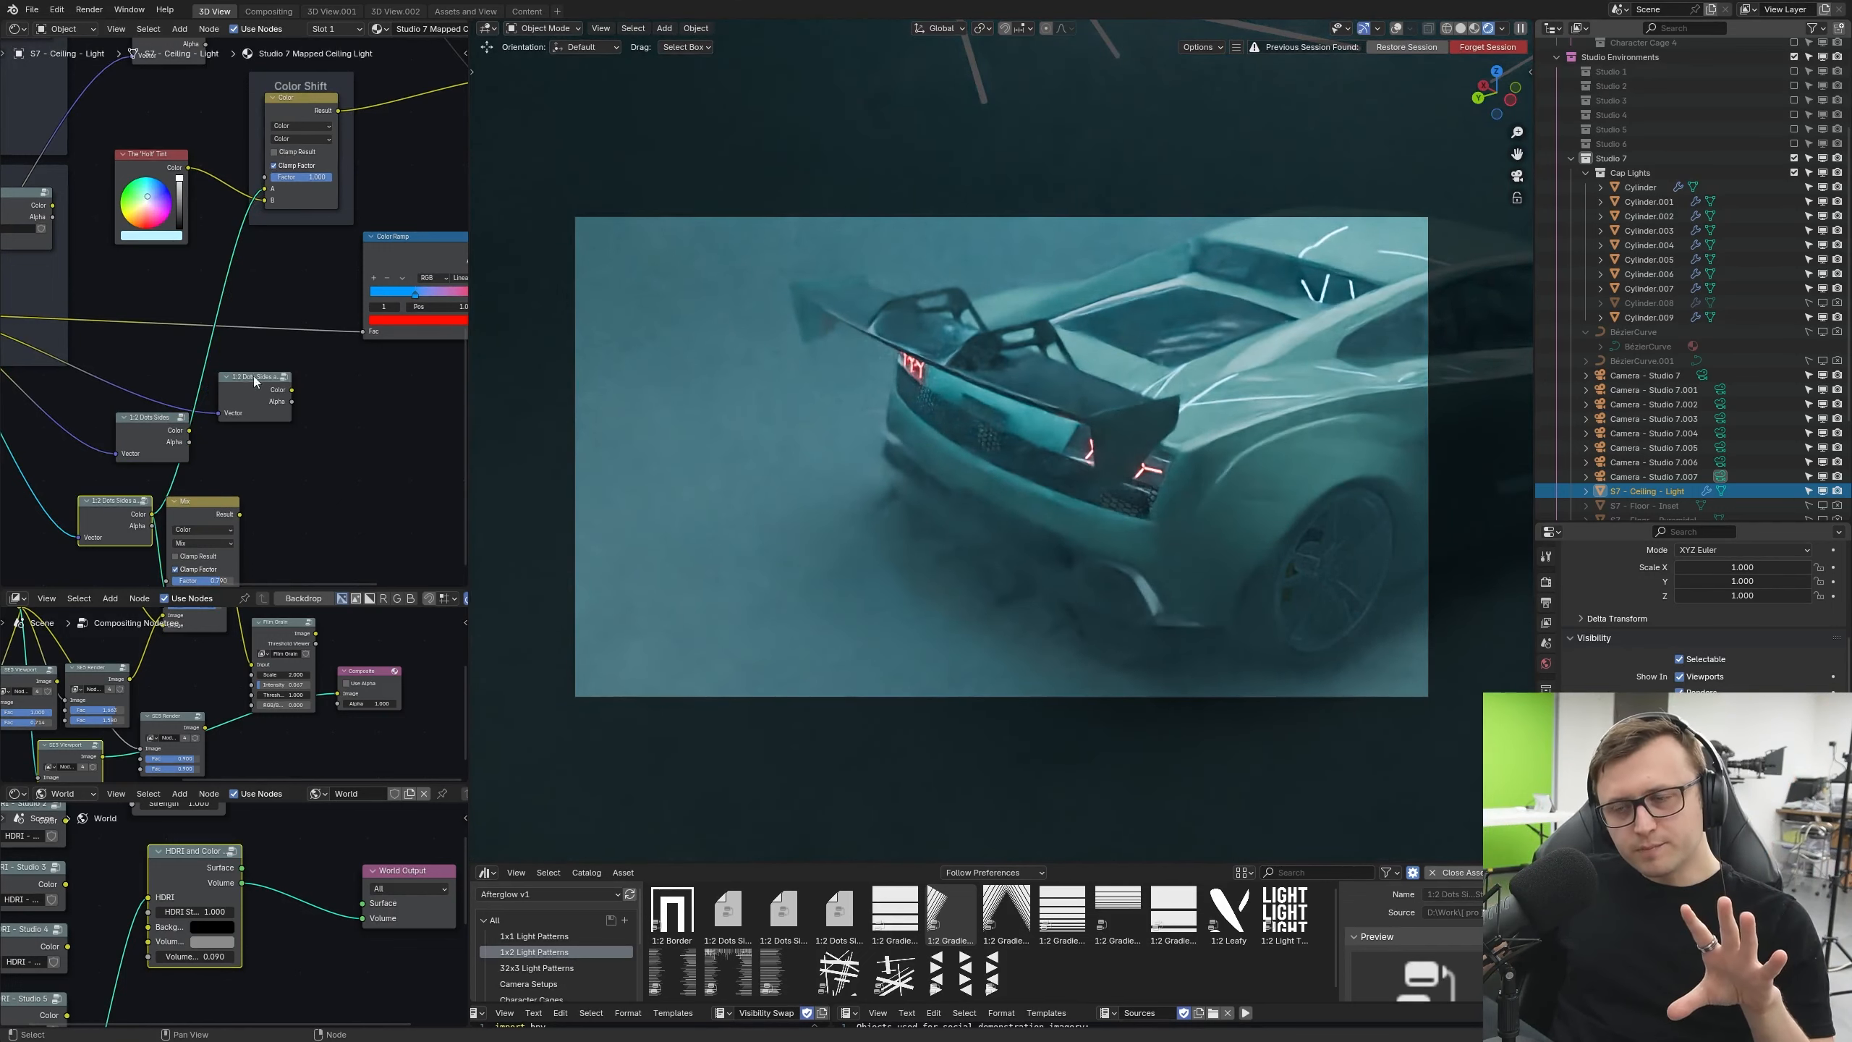
# Step: Insert the Mix node between the lowest dots pattern and Color Shift, linking its Result to the Color Shift node
pyautogui.moveTo(310, 508); pyautogui.dragTo(307, 462, button='middle')
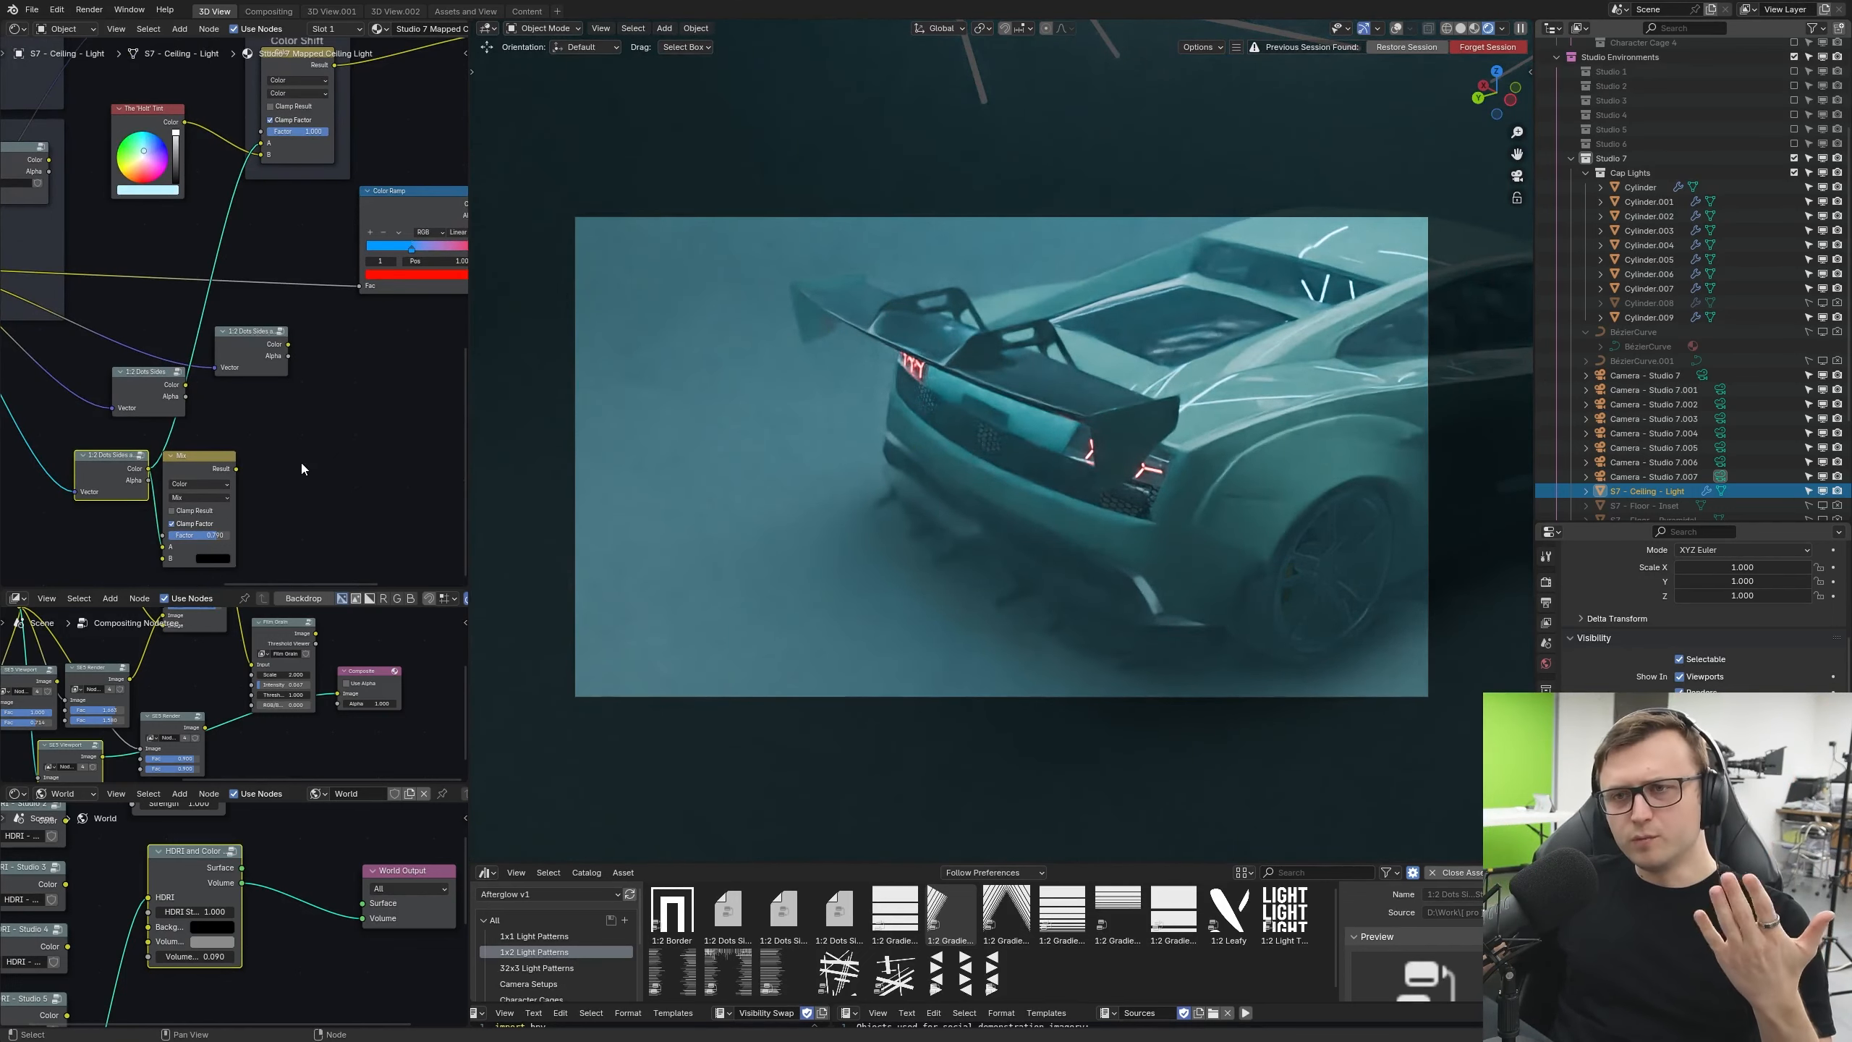
pyautogui.moveTo(213, 470); pyautogui.dragTo(222, 460)
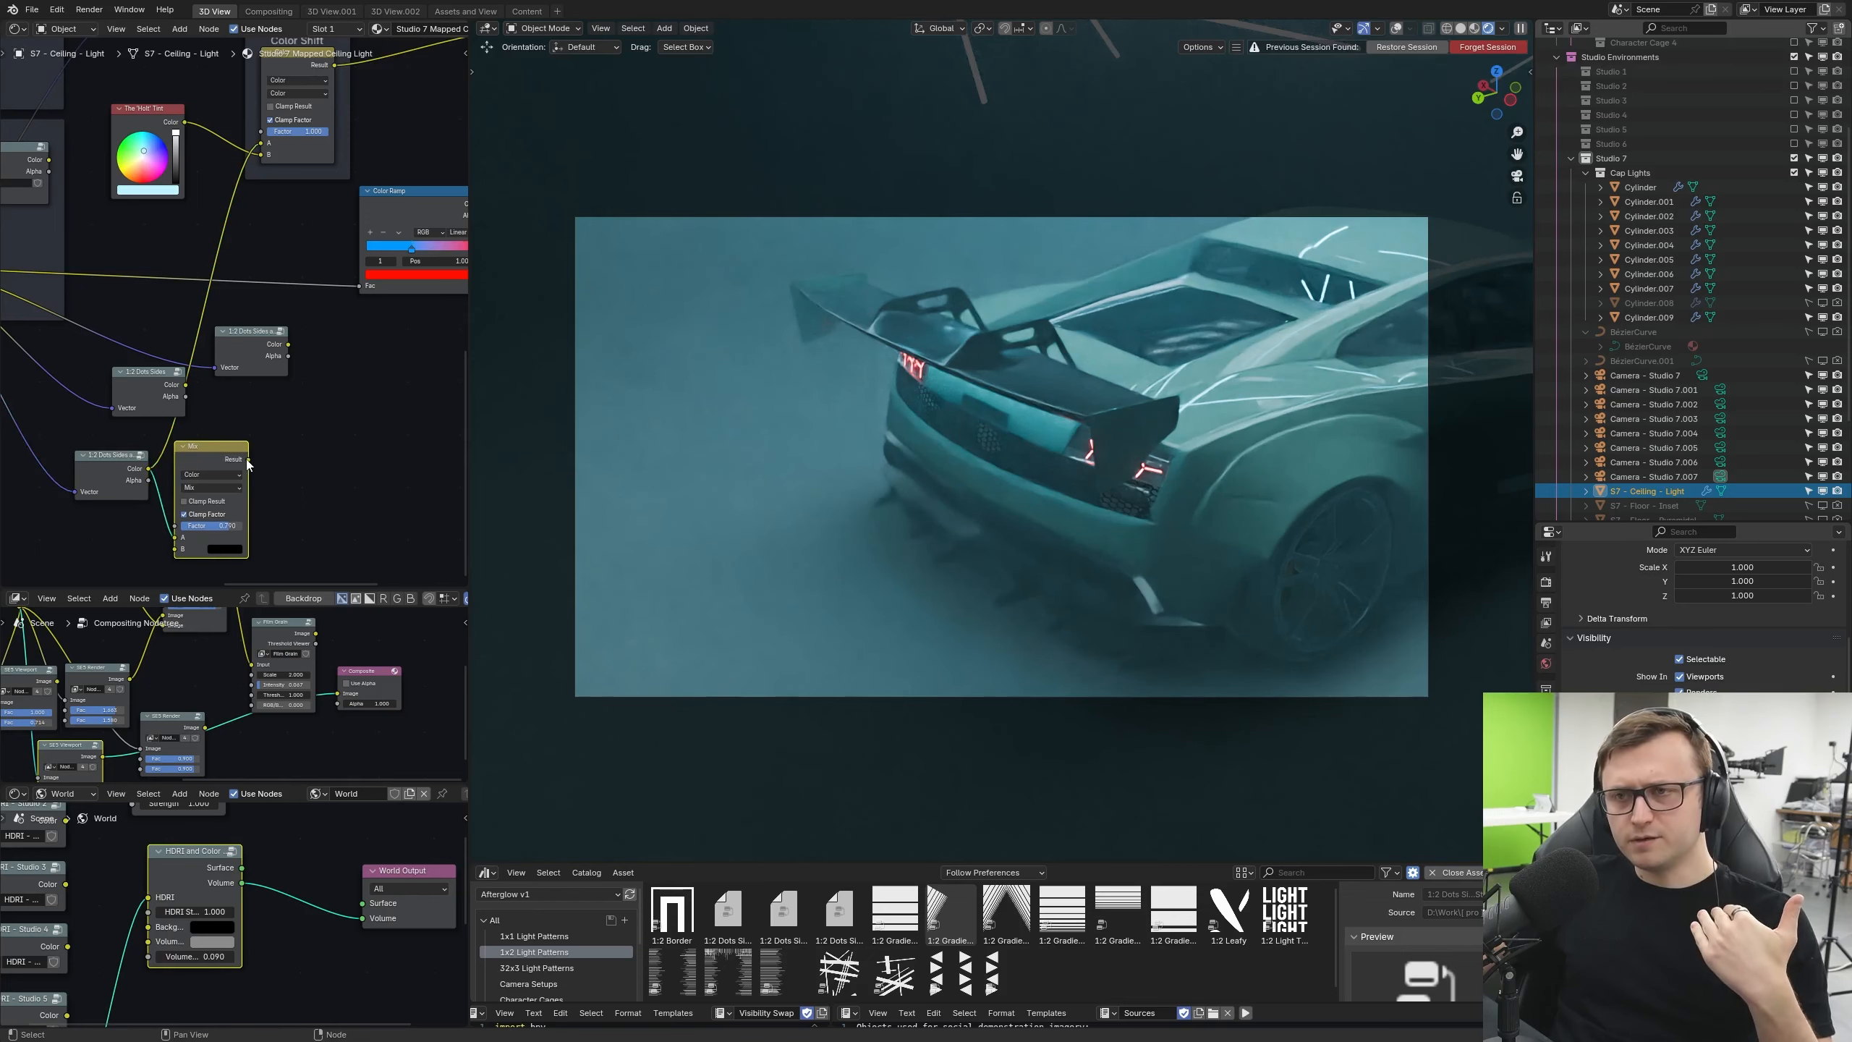
pyautogui.moveTo(248, 459); pyautogui.dragTo(262, 154)
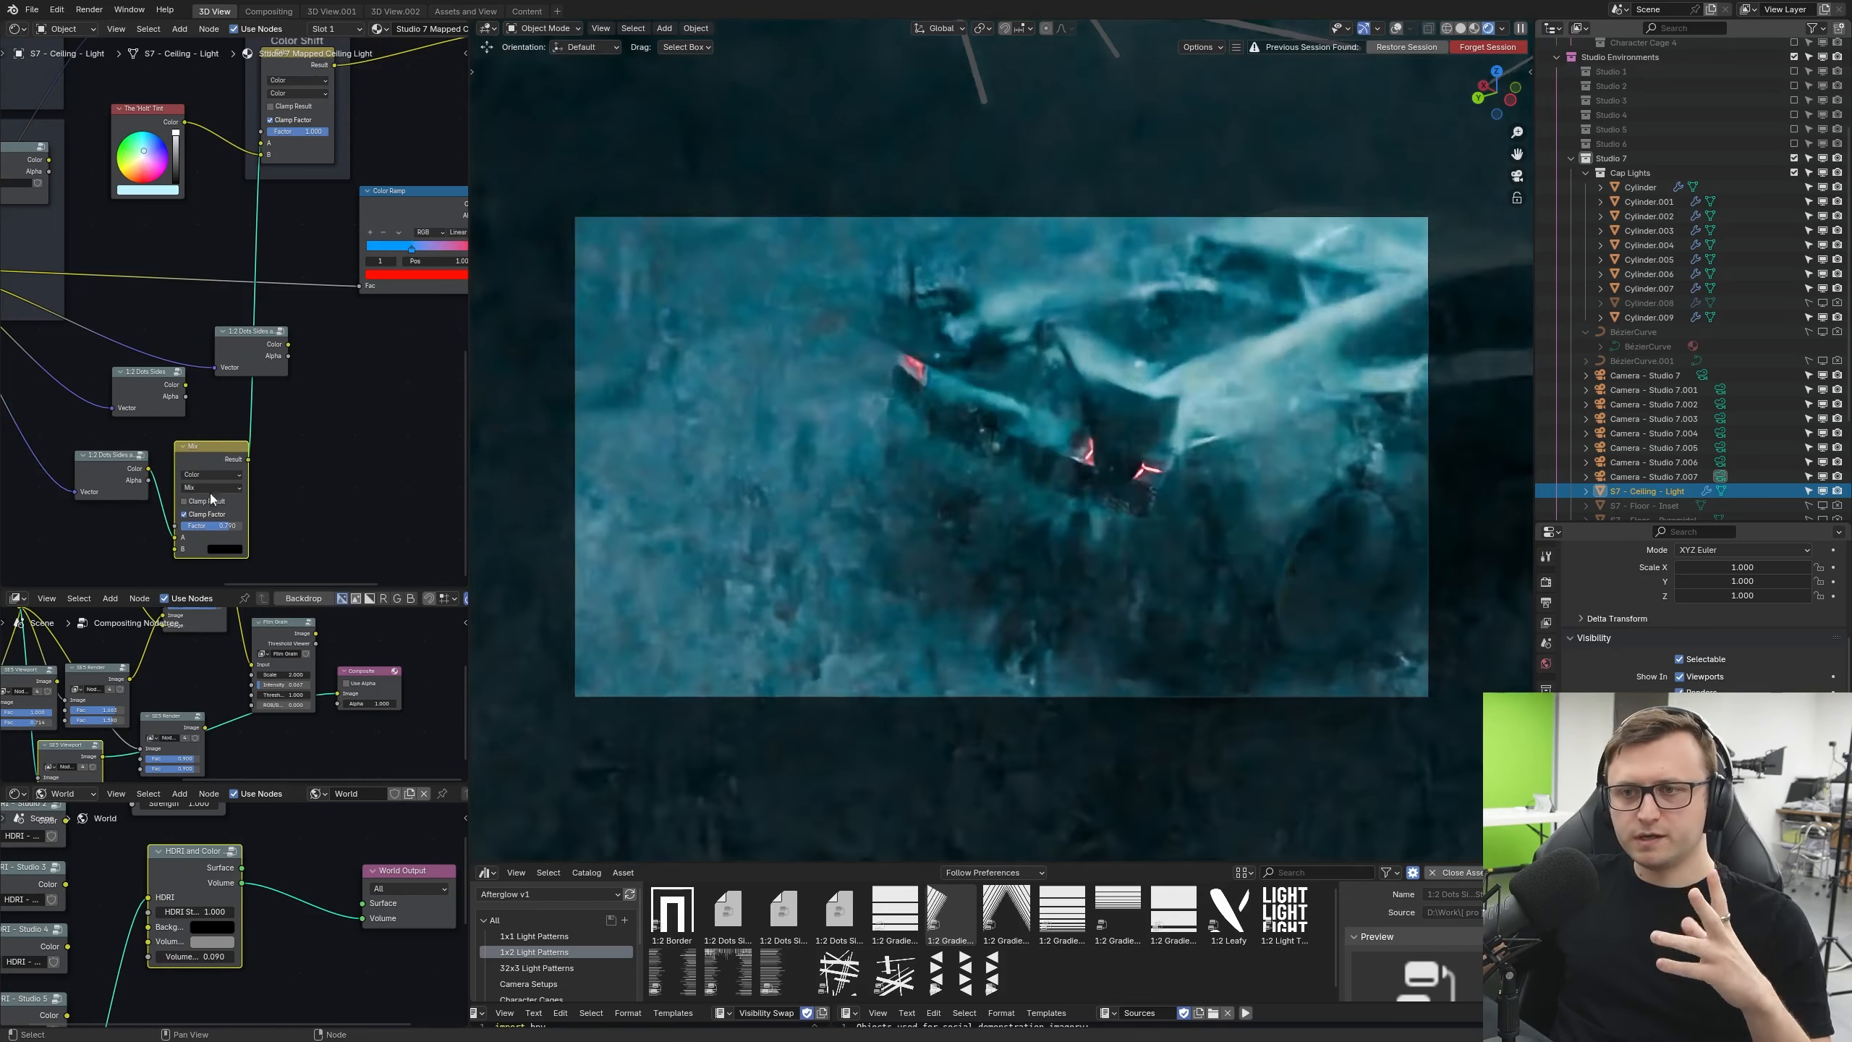
# Step: Try Mix factors such as 0.032 and 1.000 on the ceiling's dots pattern, and set the factor to 0.000
pyautogui.moveTo(218, 525); pyautogui.dragTo(182, 525)
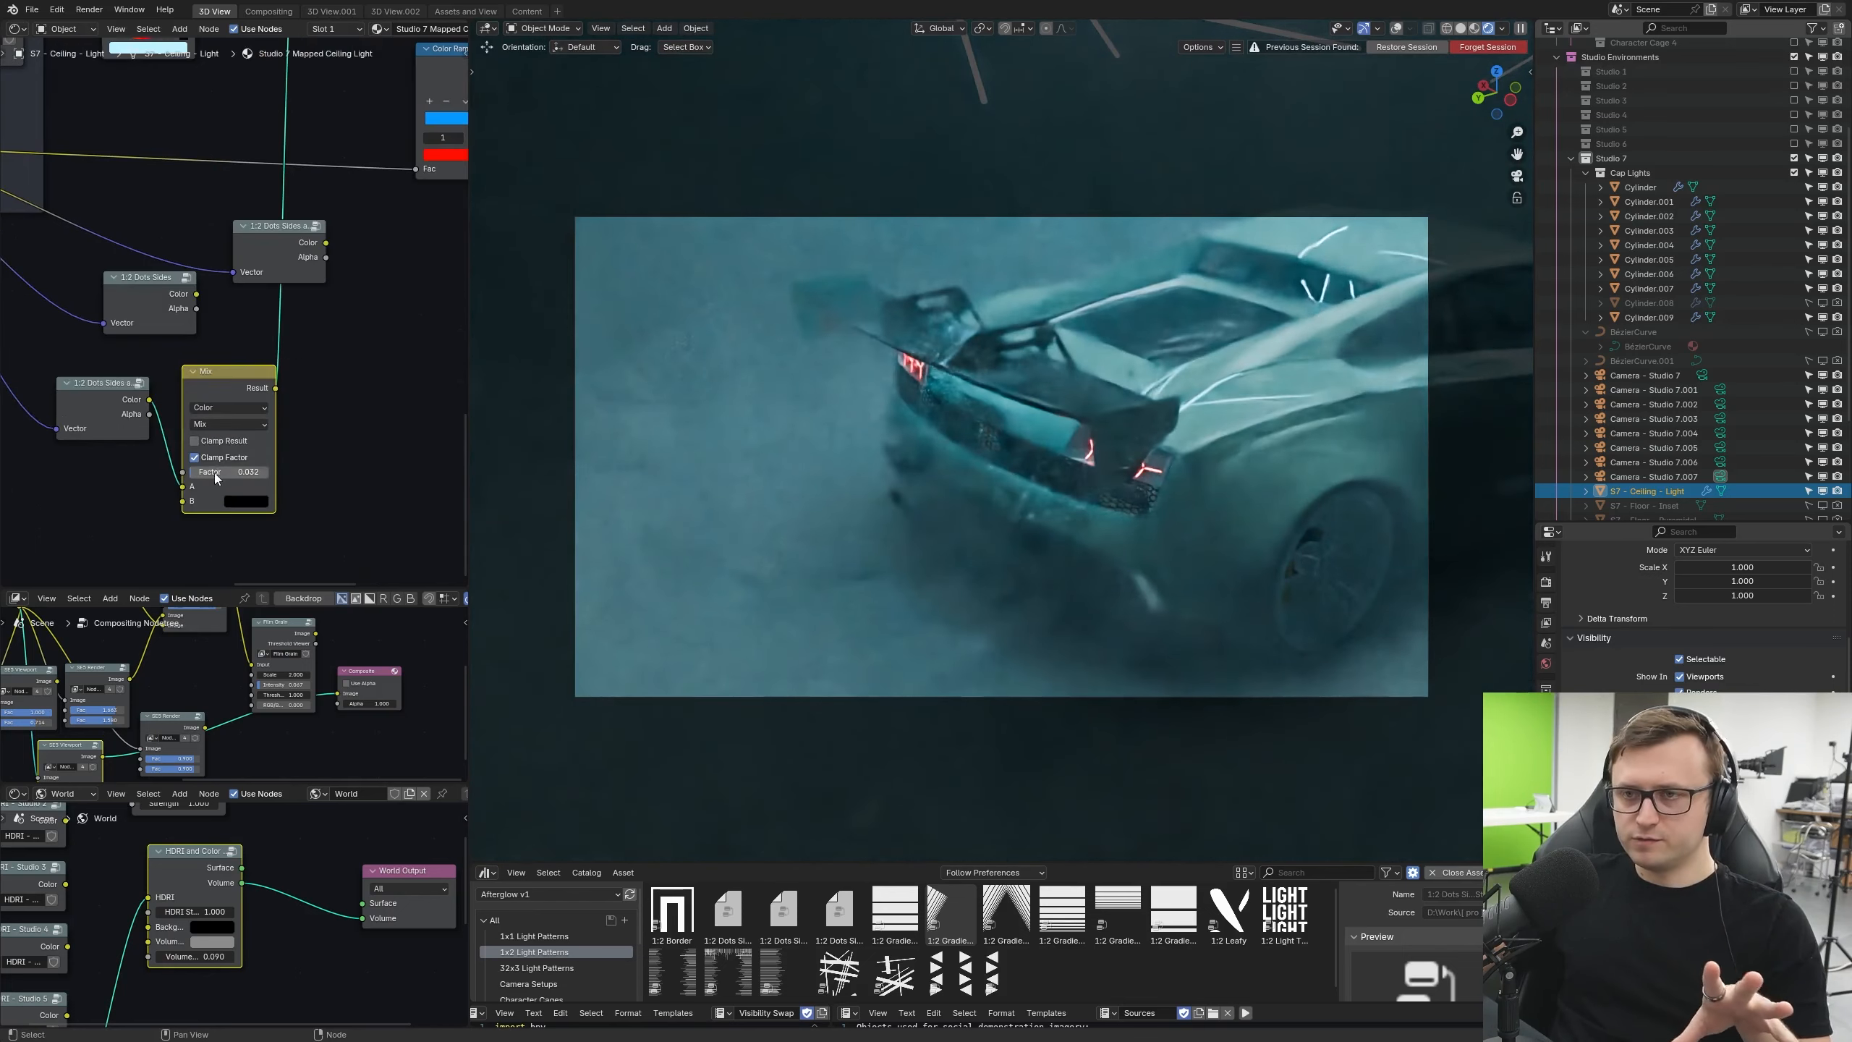
pyautogui.moveTo(217, 473); pyautogui.dragTo(292, 472)
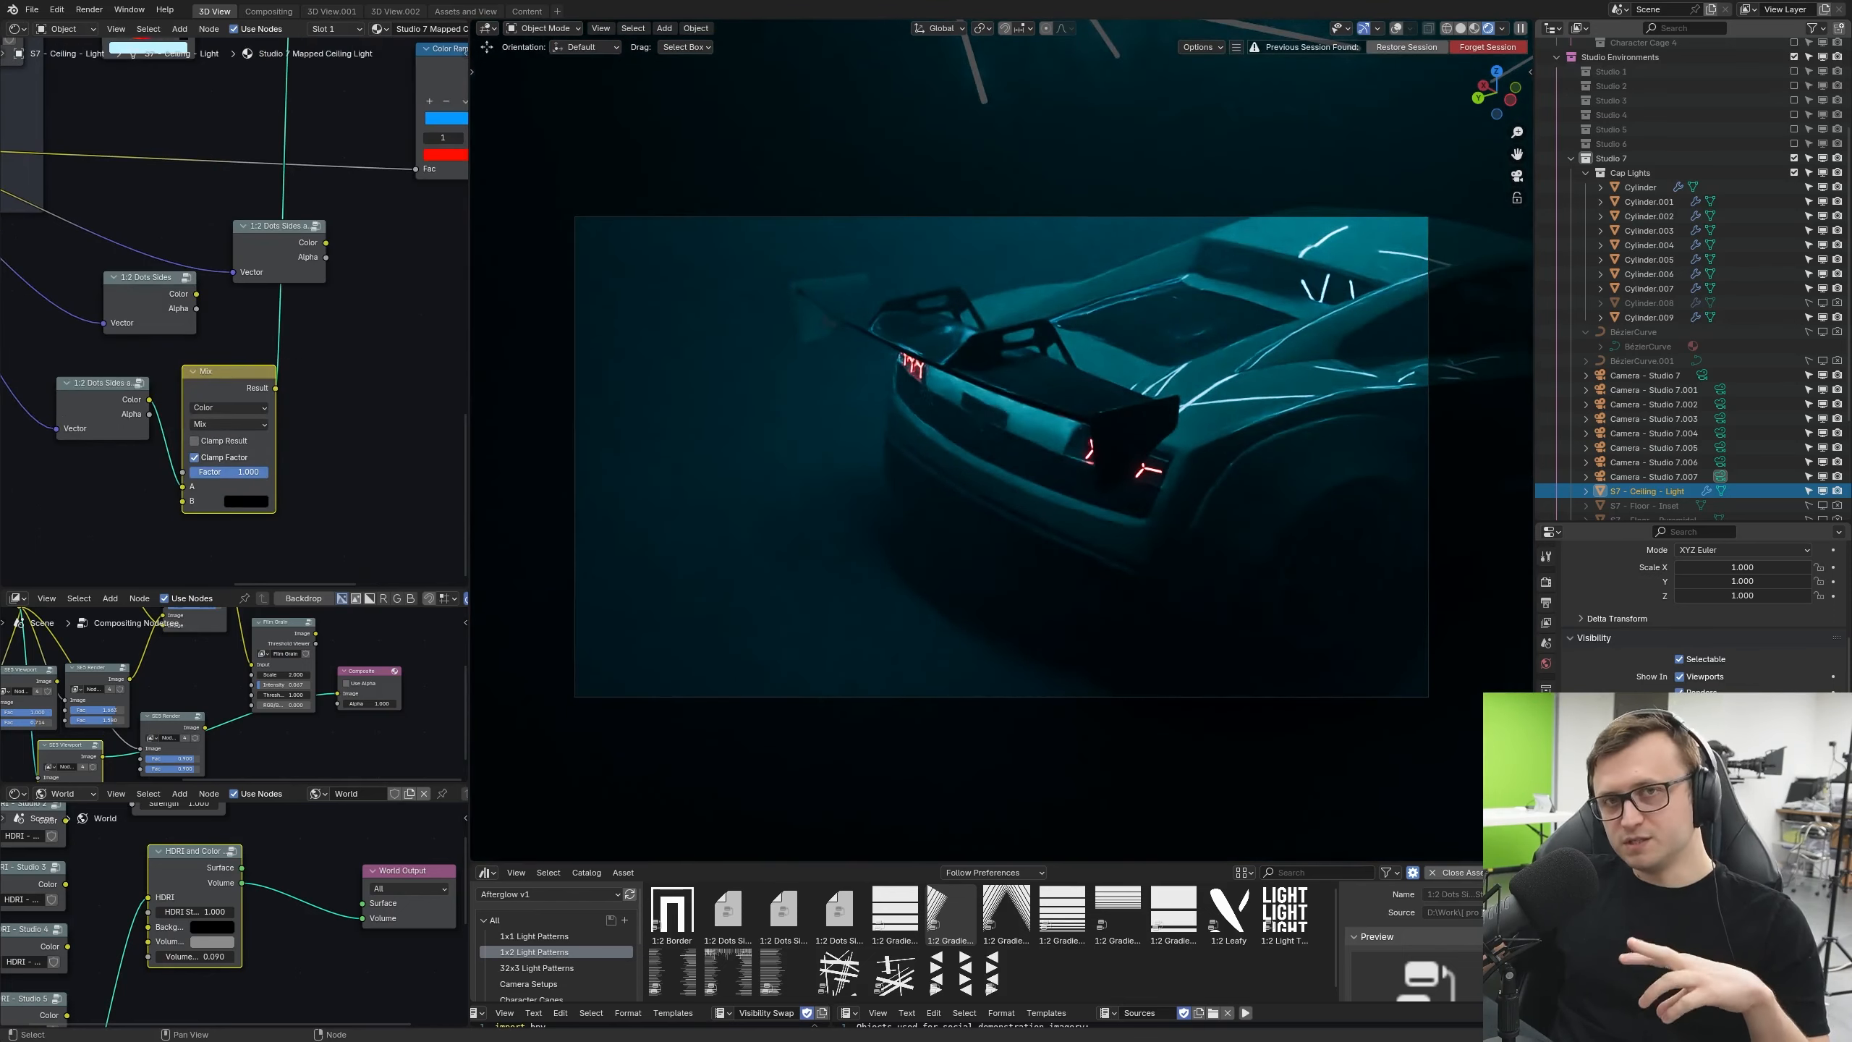
pyautogui.moveTo(259, 472); pyautogui.dragTo(247, 472)
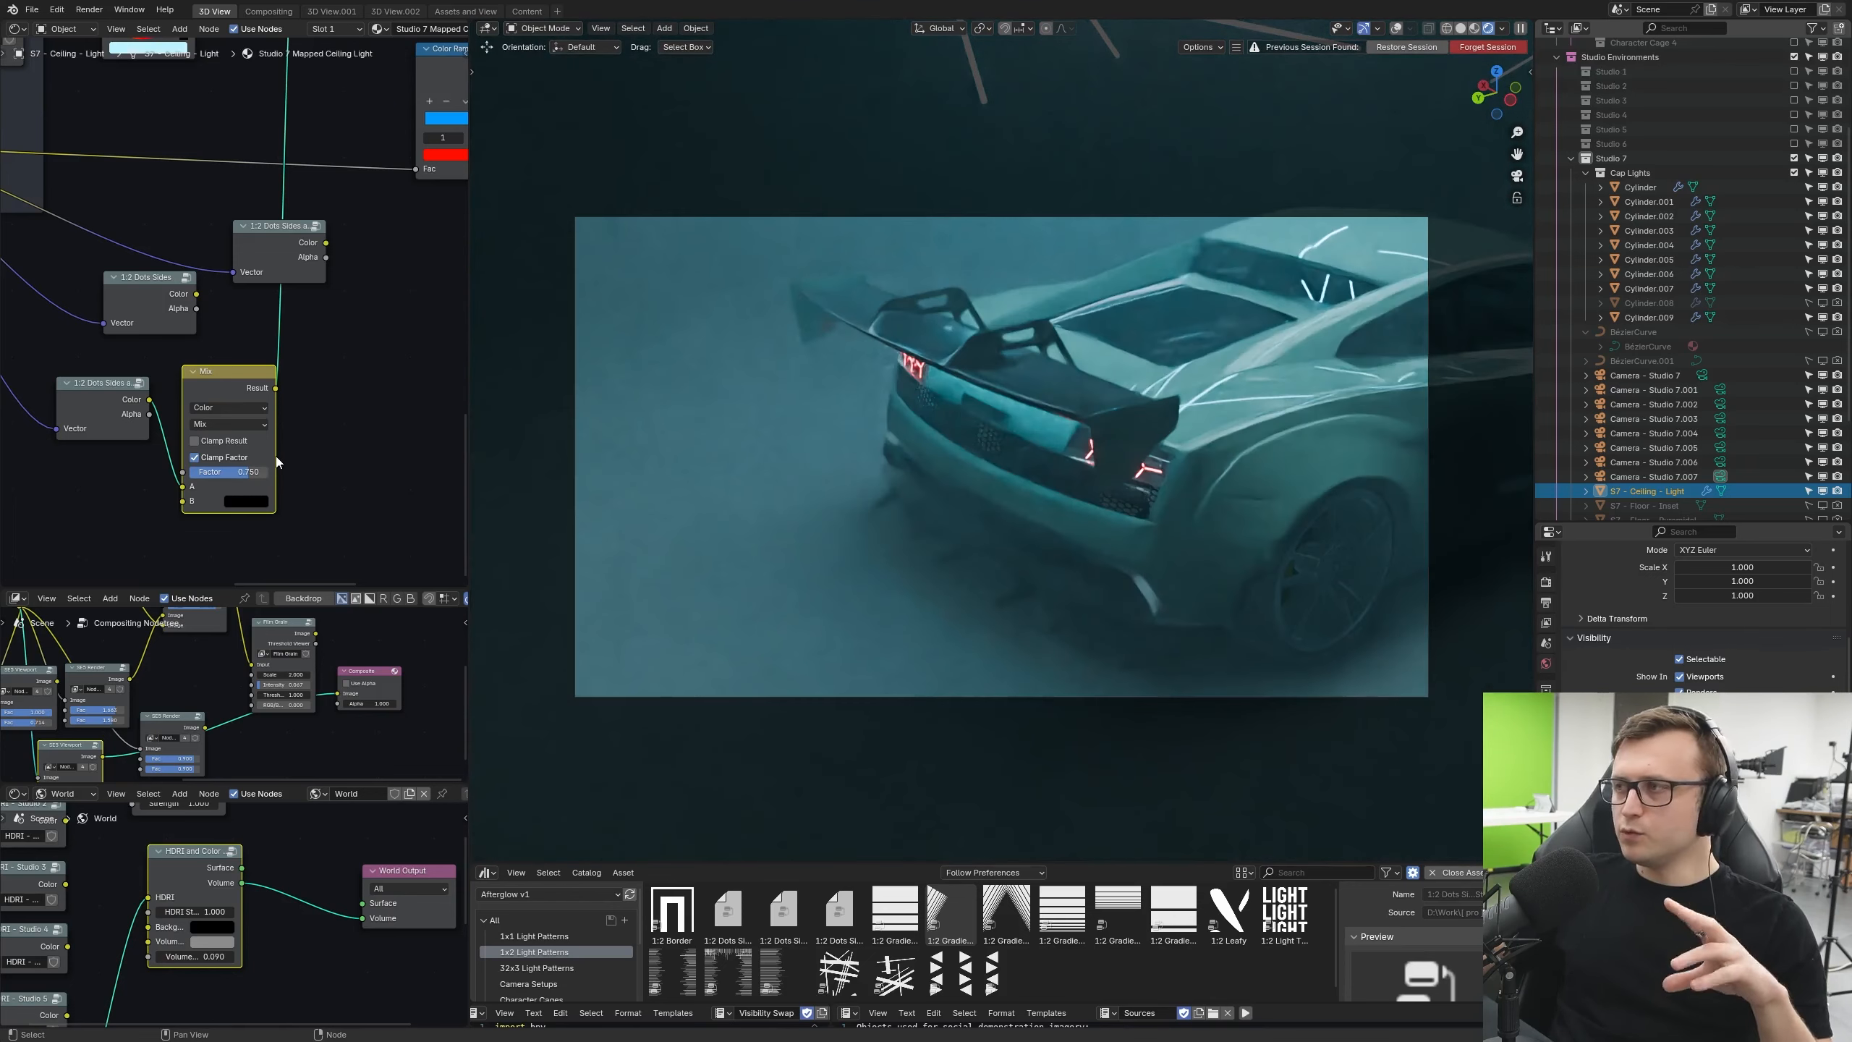
pyautogui.moveTo(239, 485); pyautogui.dragTo(208, 485)
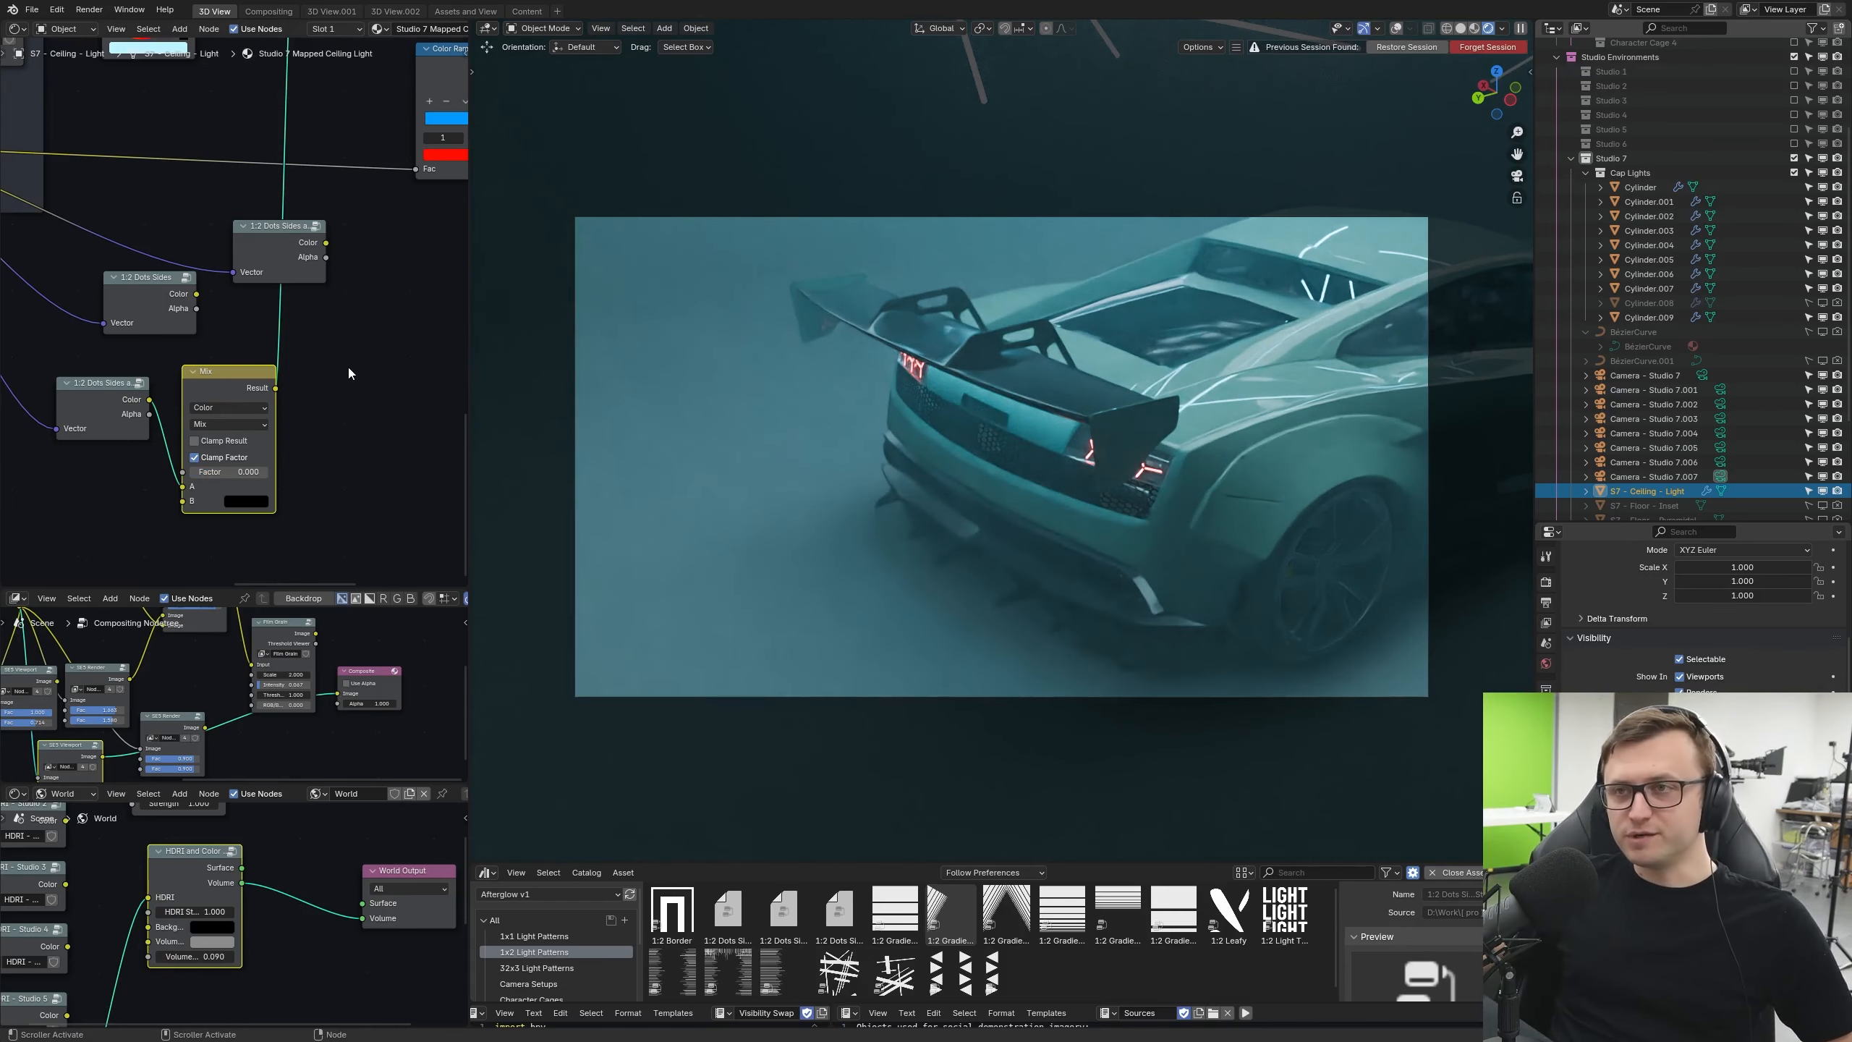
# Step: Try a different emission strength on the ceiling light's Principled BSDF
pyautogui.moveTo(348, 368); pyautogui.dragTo(128, 584, button='middle')
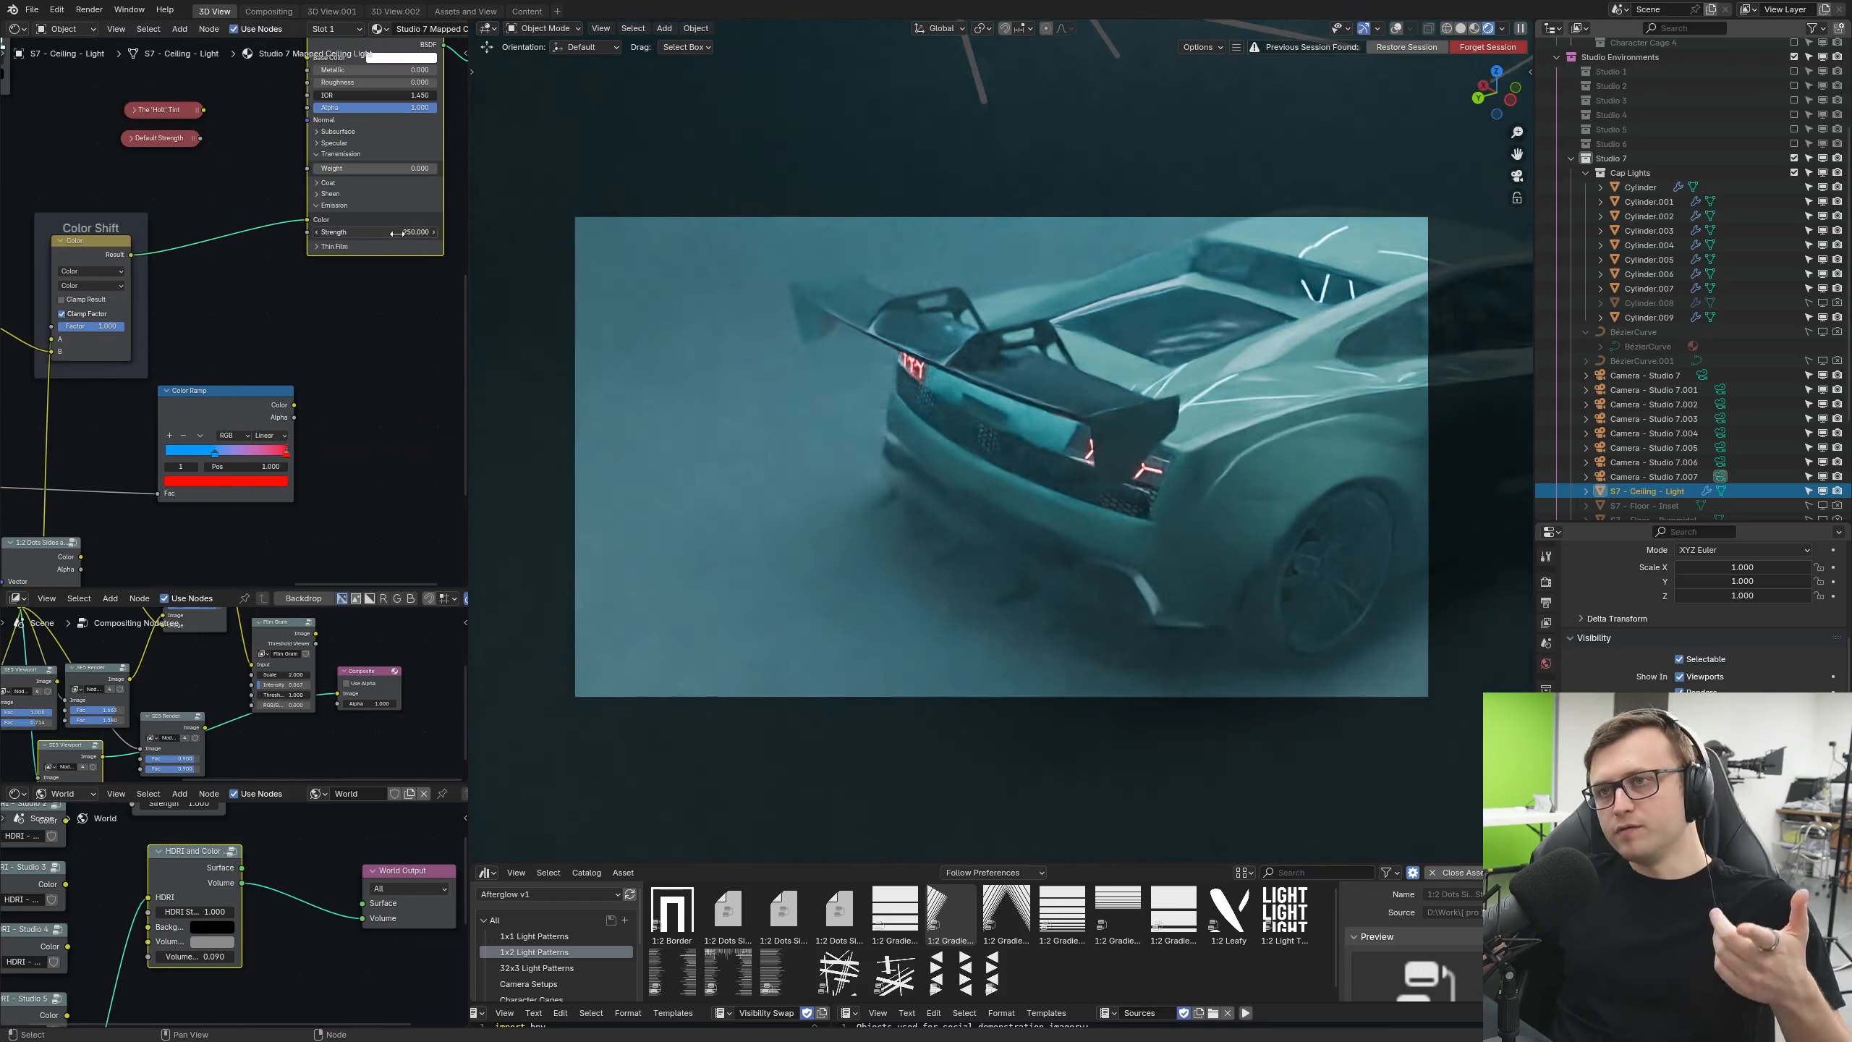
pyautogui.moveTo(398, 232); pyautogui.dragTo(328, 232)
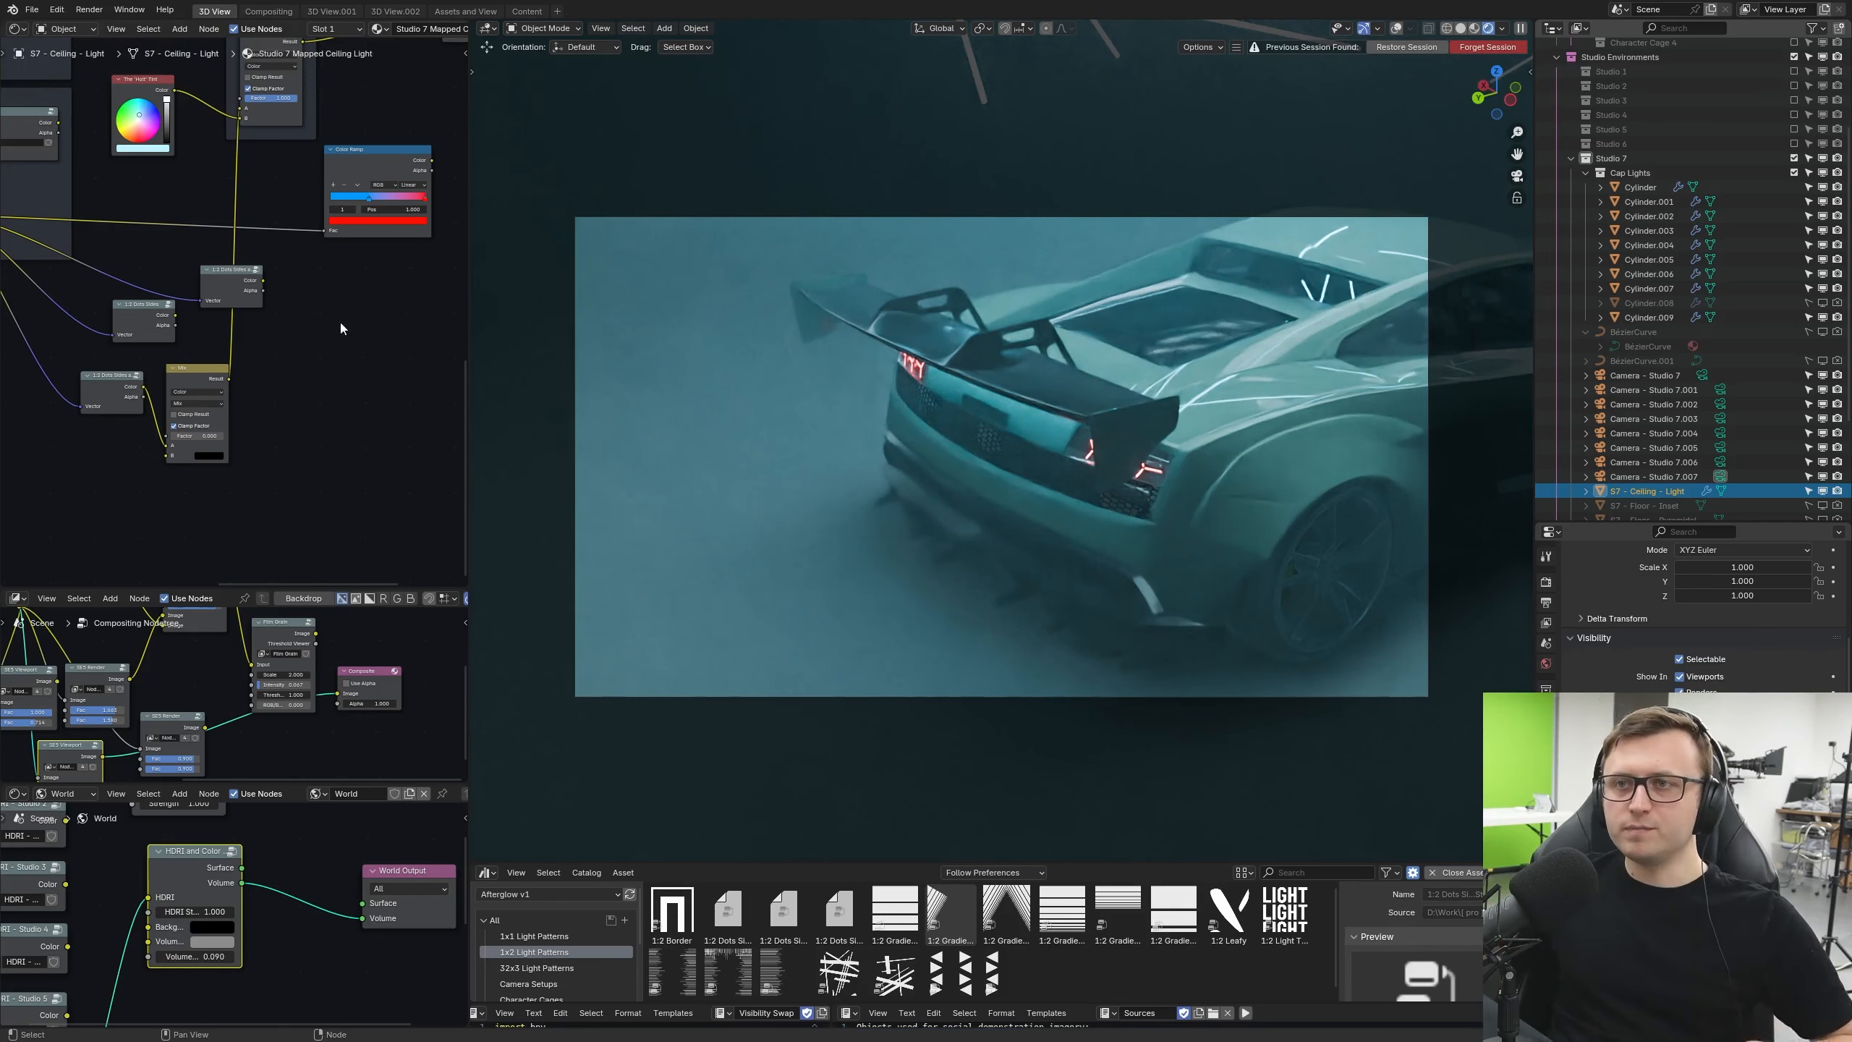
pyautogui.moveTo(338, 320); pyautogui.dragTo(375, 401, button='middle')
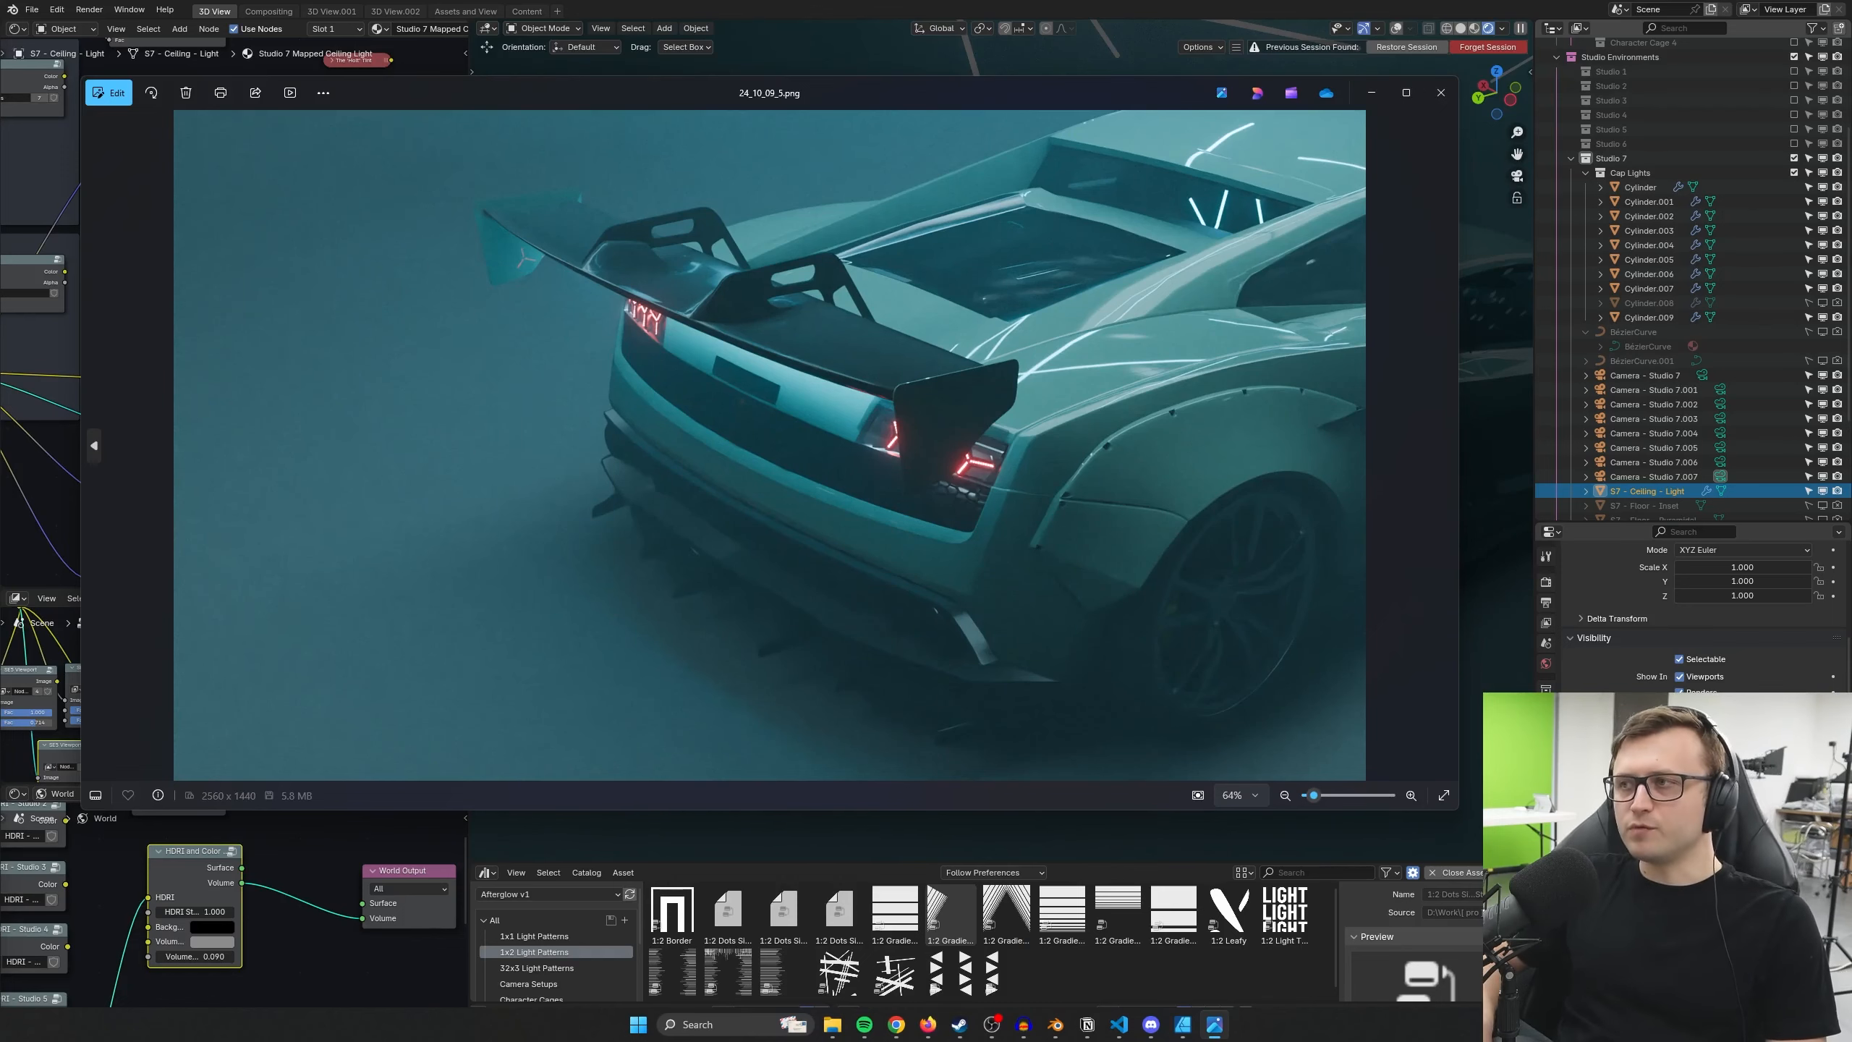
# Step: Compare the rear three-quarter renders 24_10_09_5.png, 24_10_09_4.png and 24_10_09_3.png in the image viewer
pyautogui.press('Left')
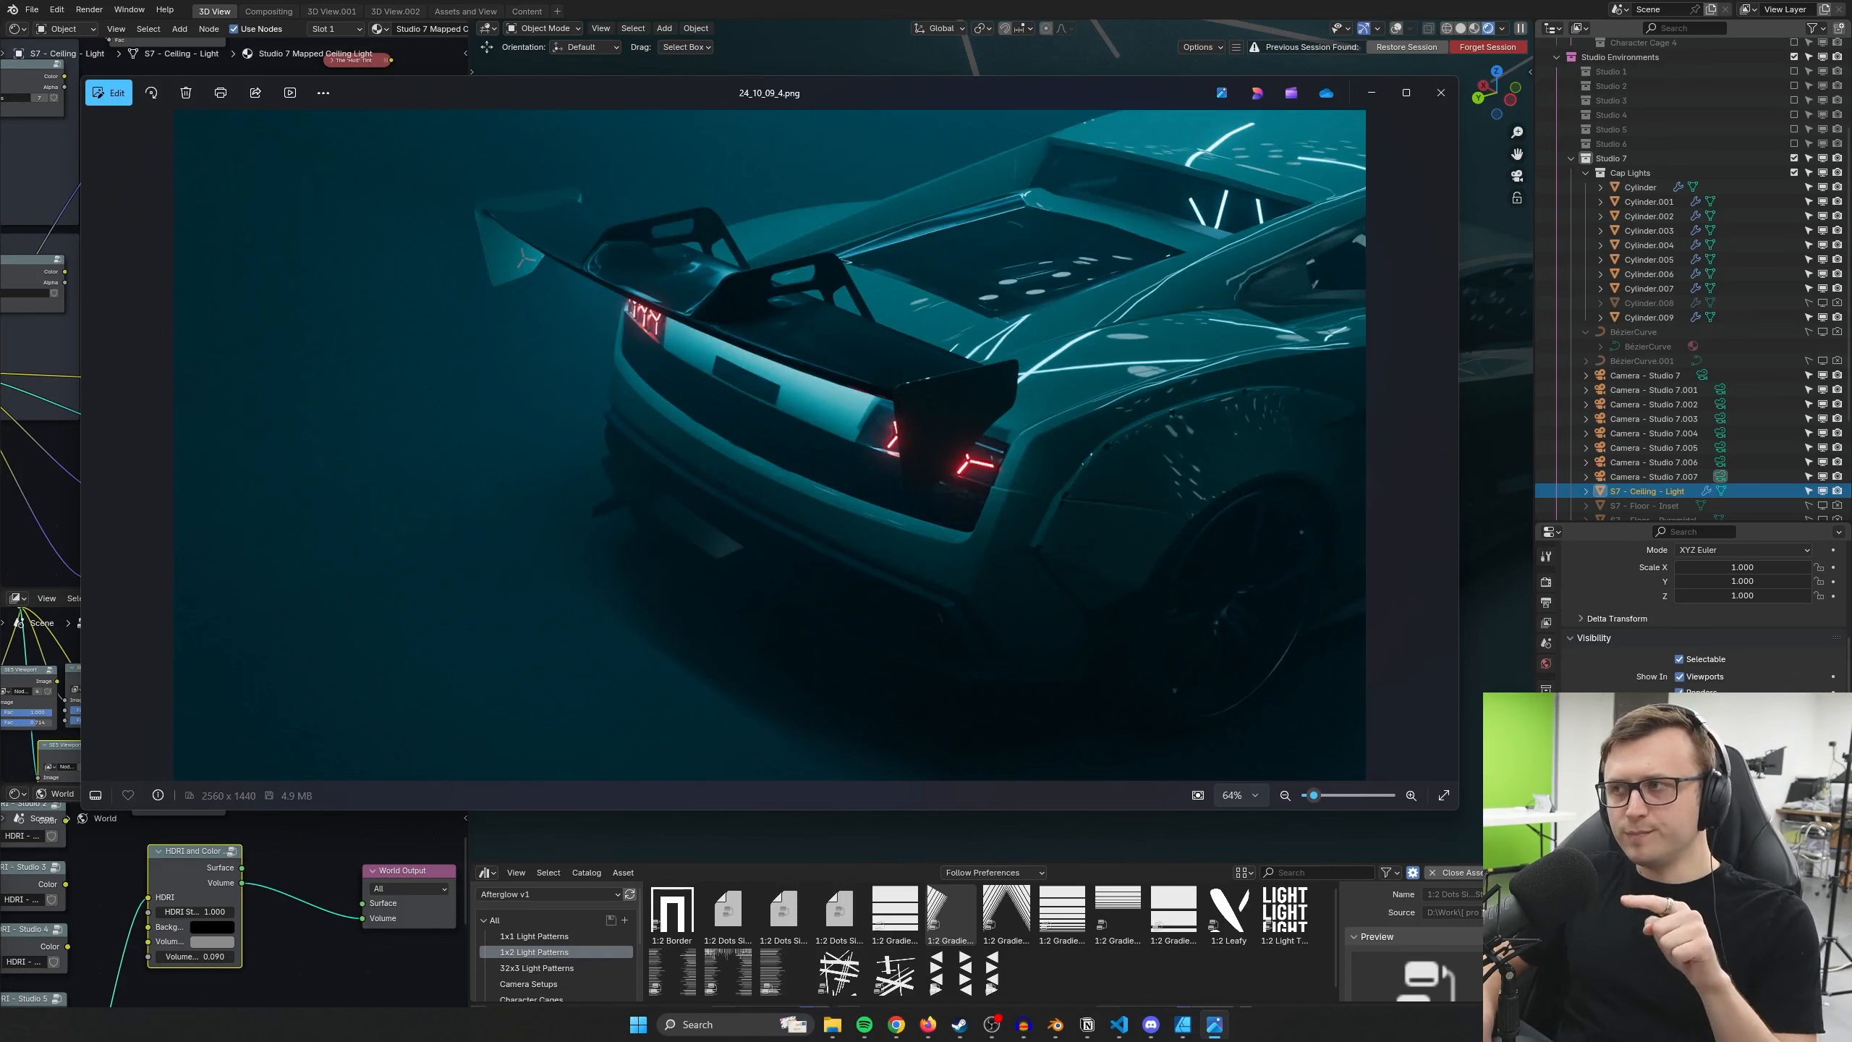
pyautogui.press('Right')
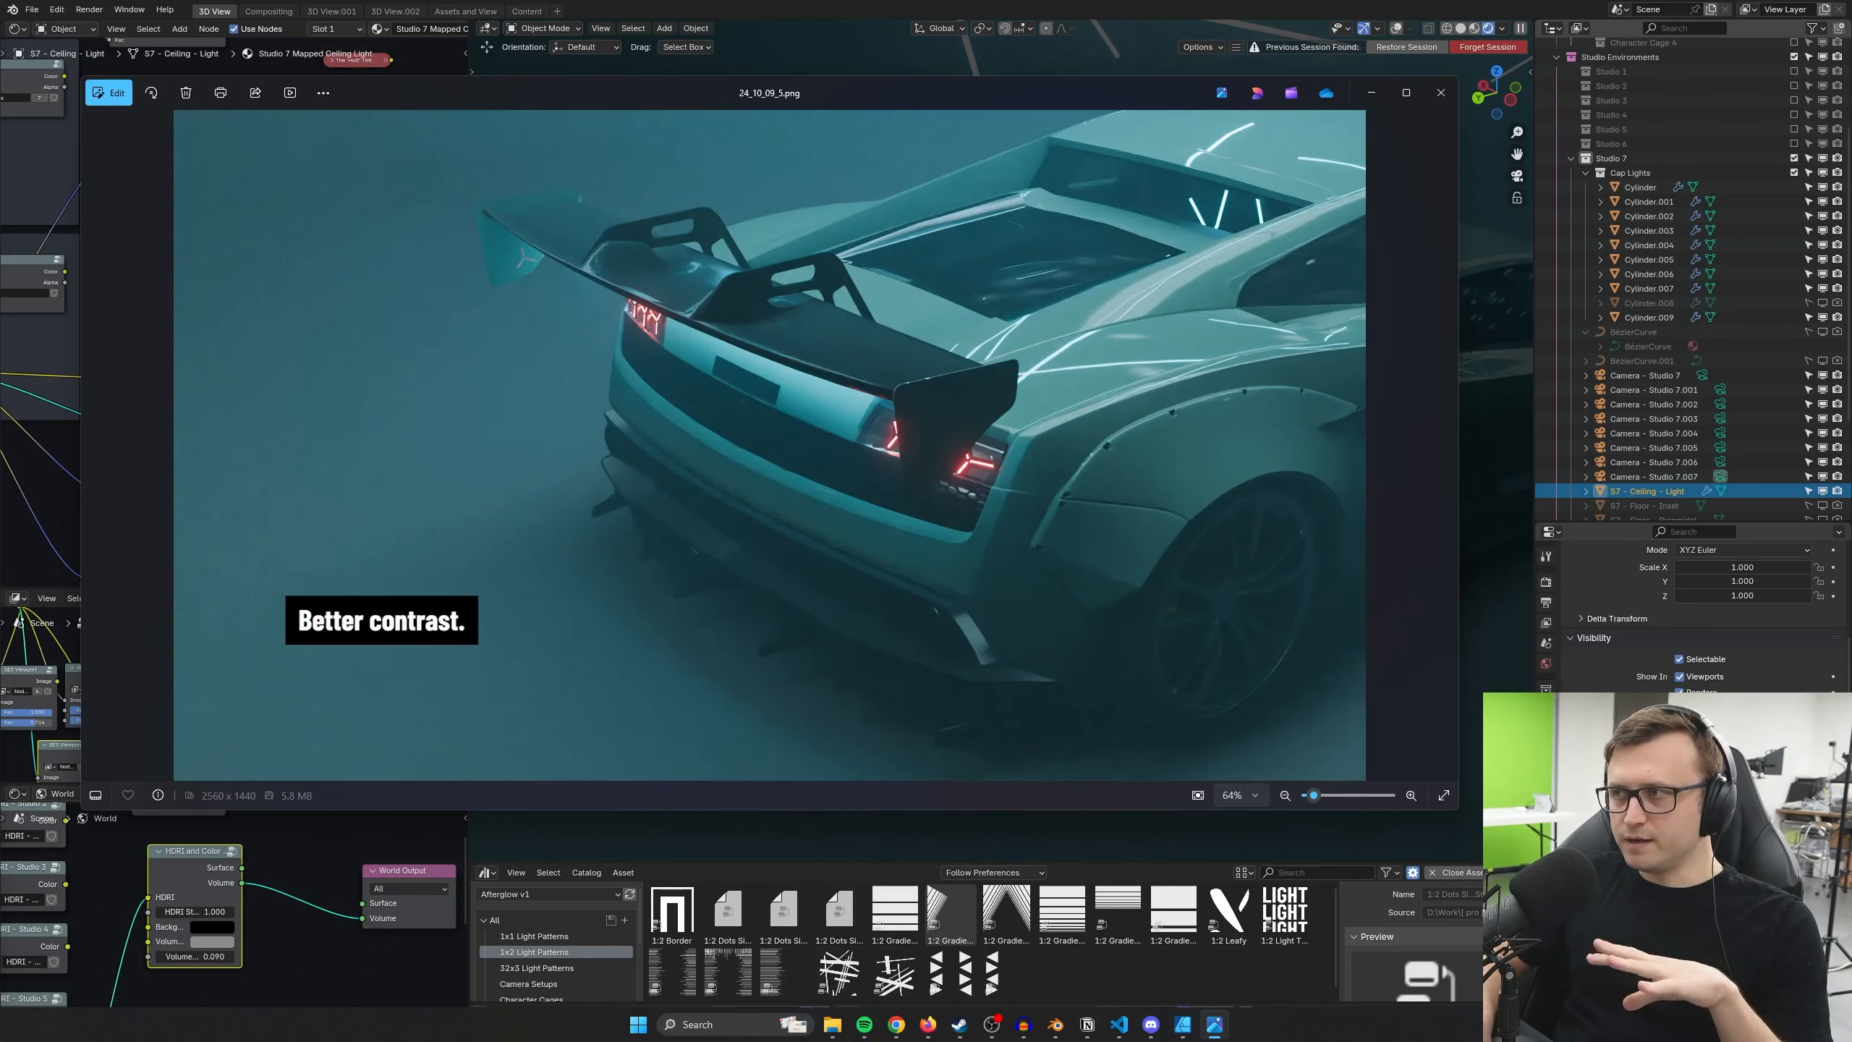
pyautogui.press('Left')
pyautogui.press('Right')
pyautogui.press('Left')
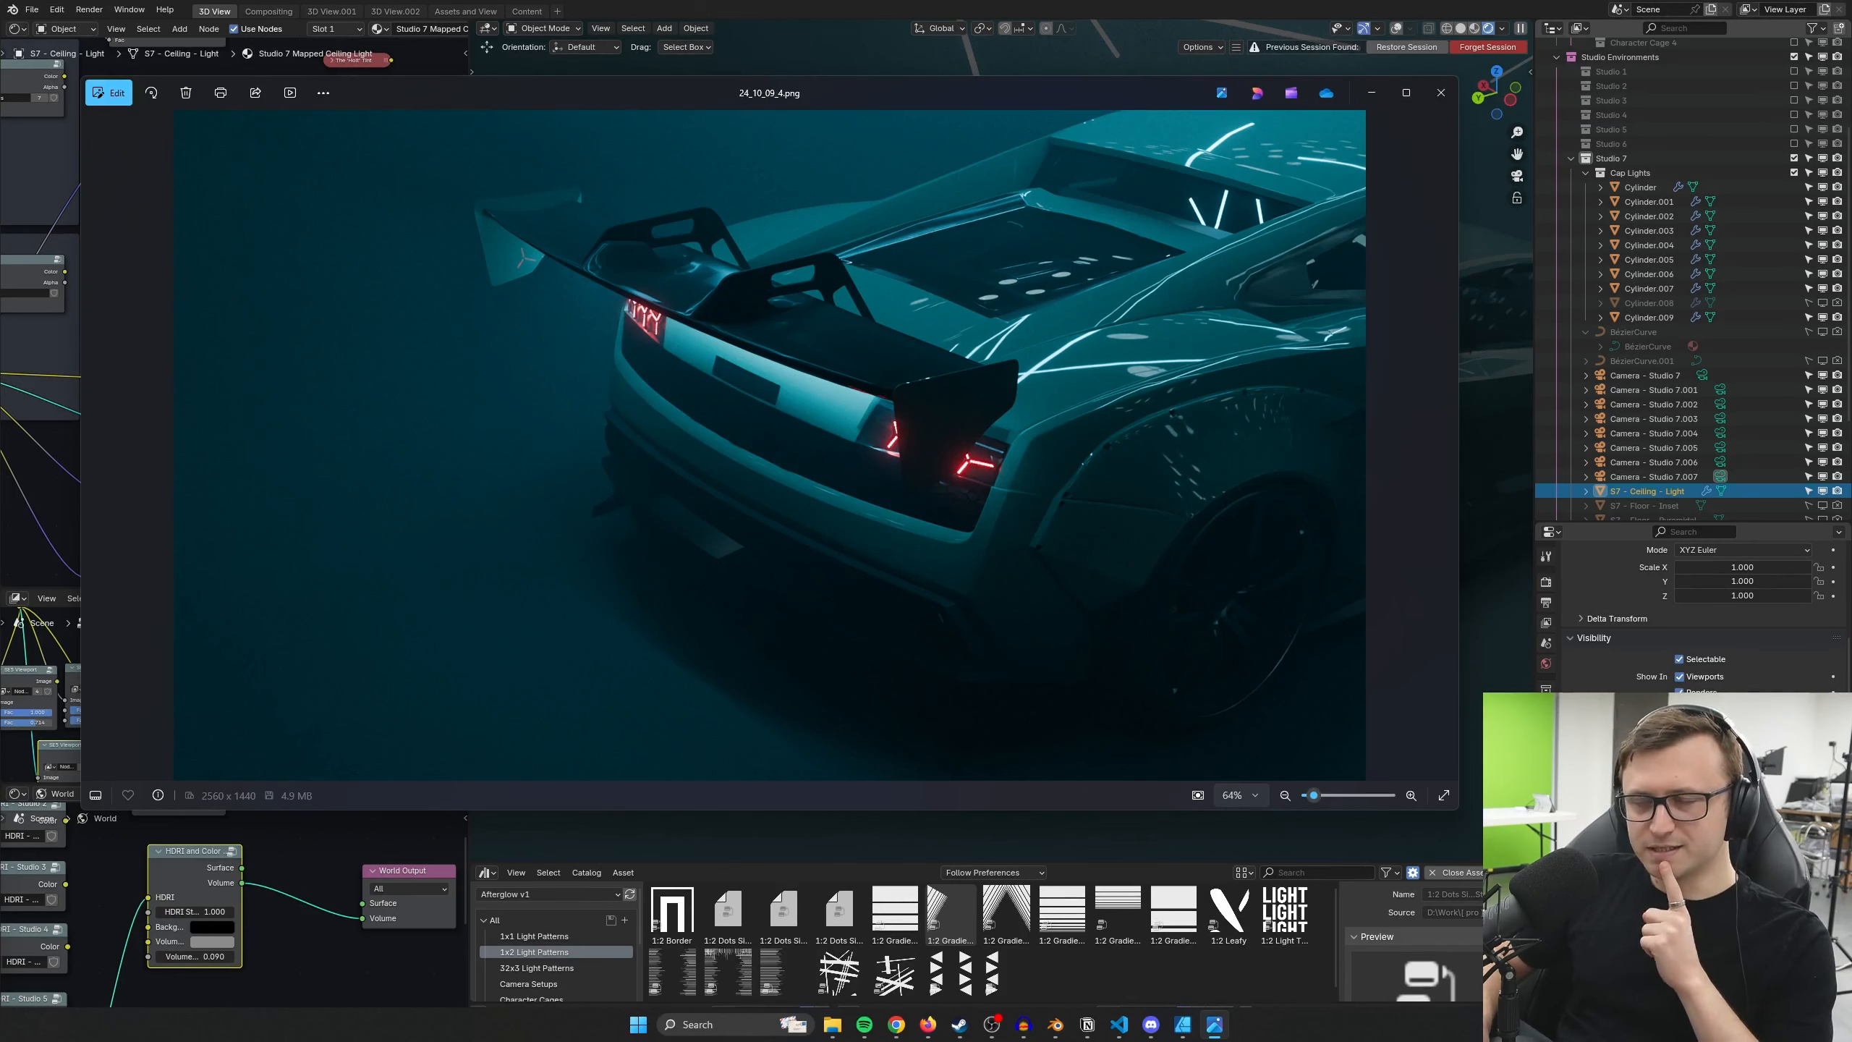
pyautogui.press('Left')
pyautogui.press('Right')
pyautogui.press('Left')
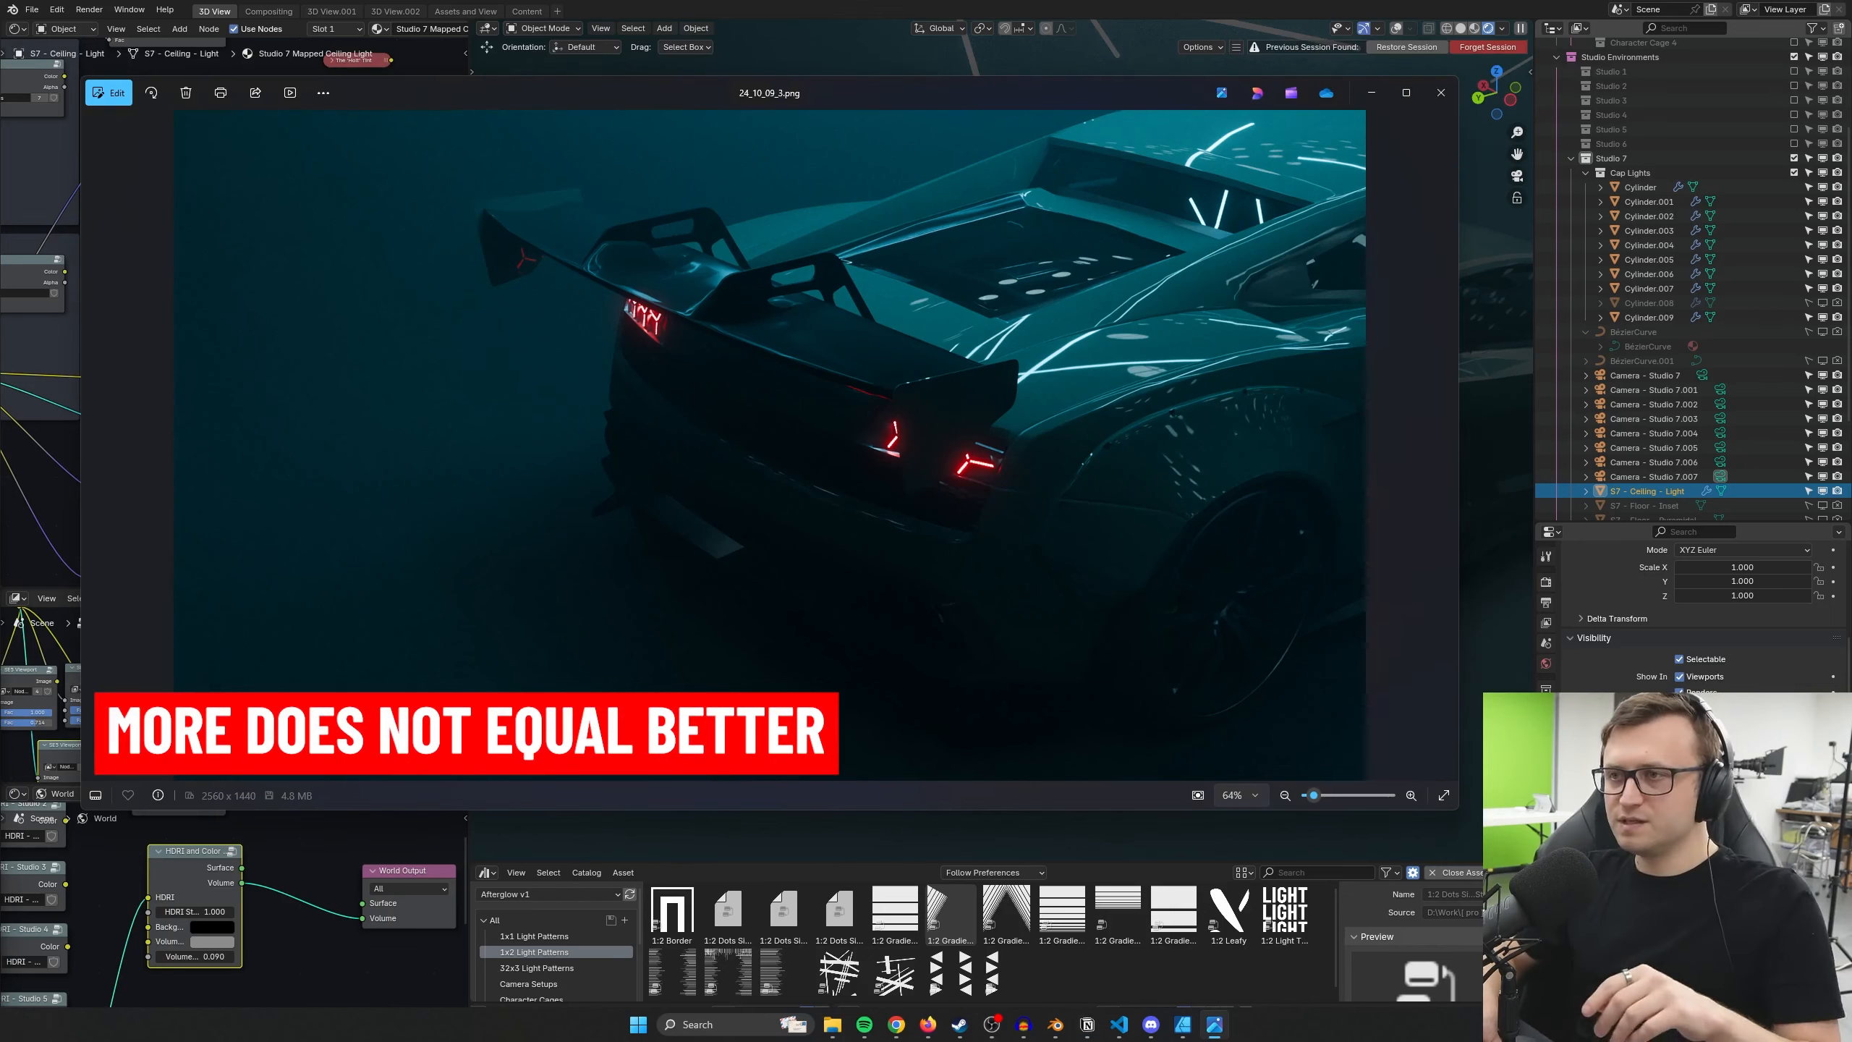
# Step: Compare the straight rear renders 24_10_09_2.png and 24_10_09_1.png with the three-quarter render 24_10_09_3.png
pyautogui.press('Left')
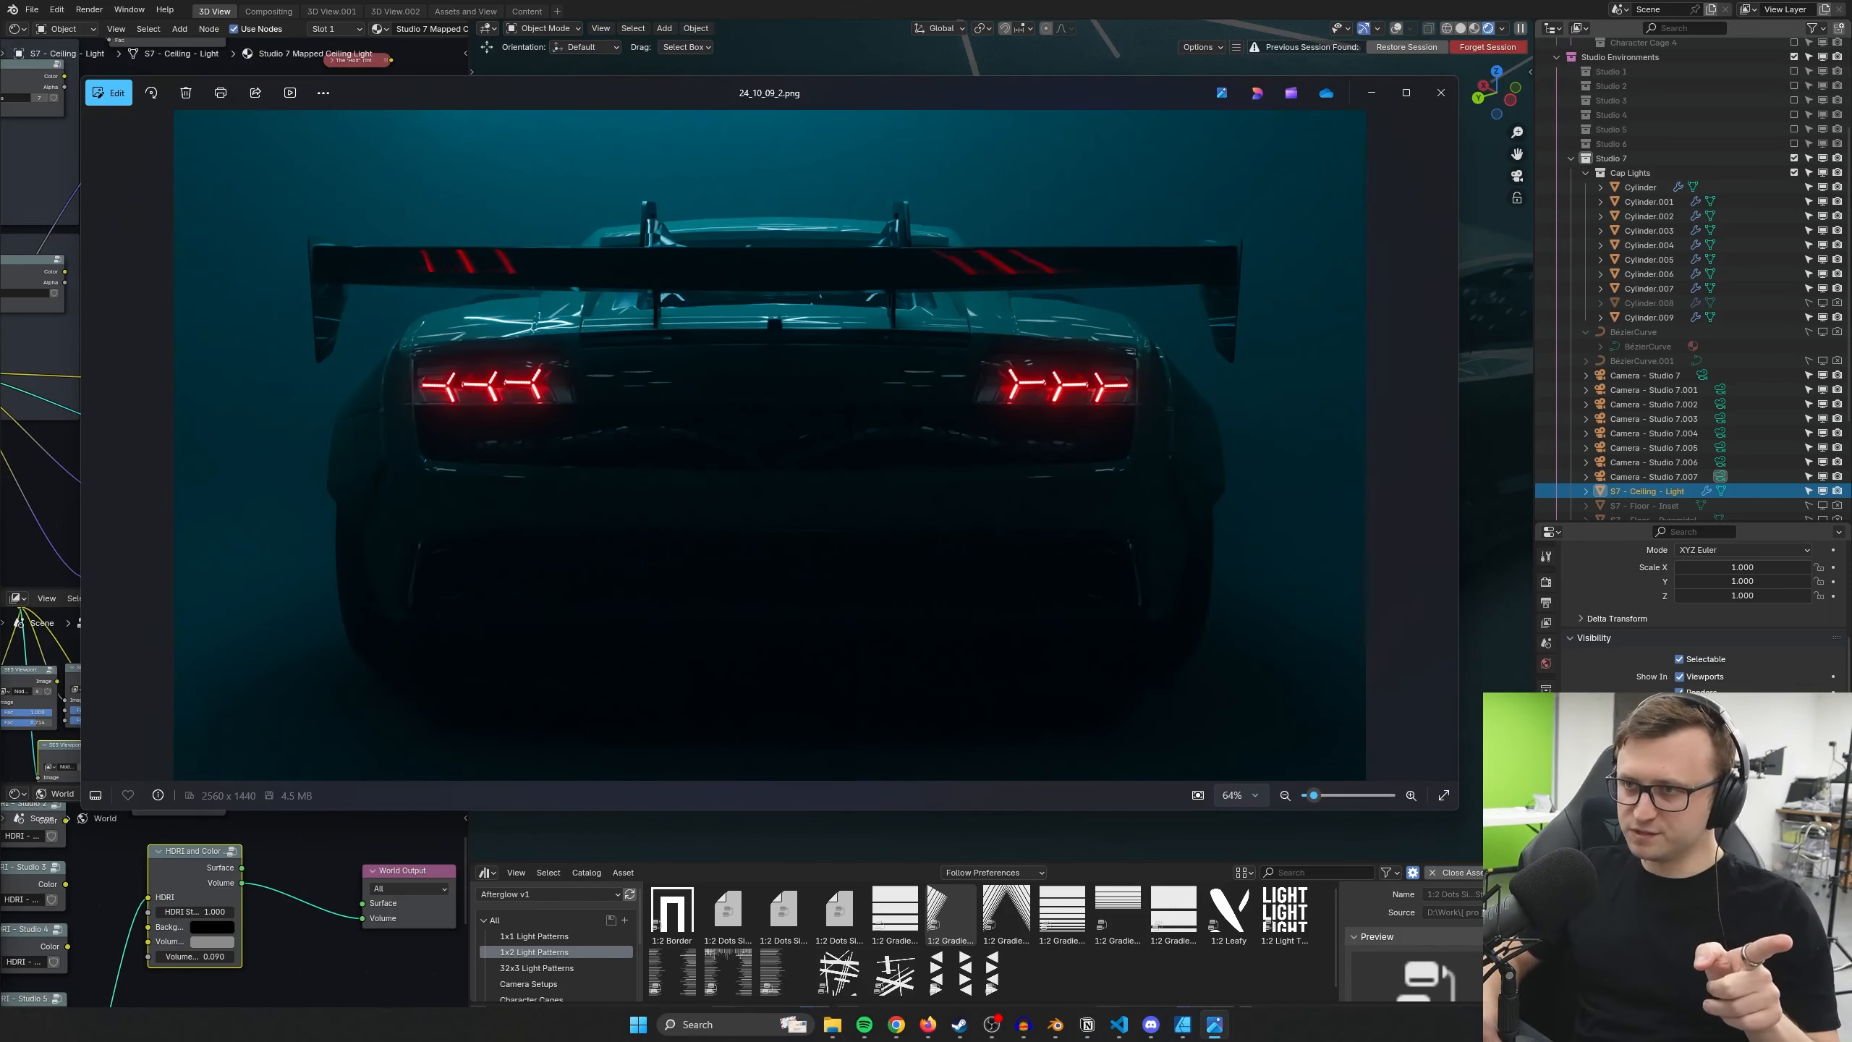
pyautogui.press('Right')
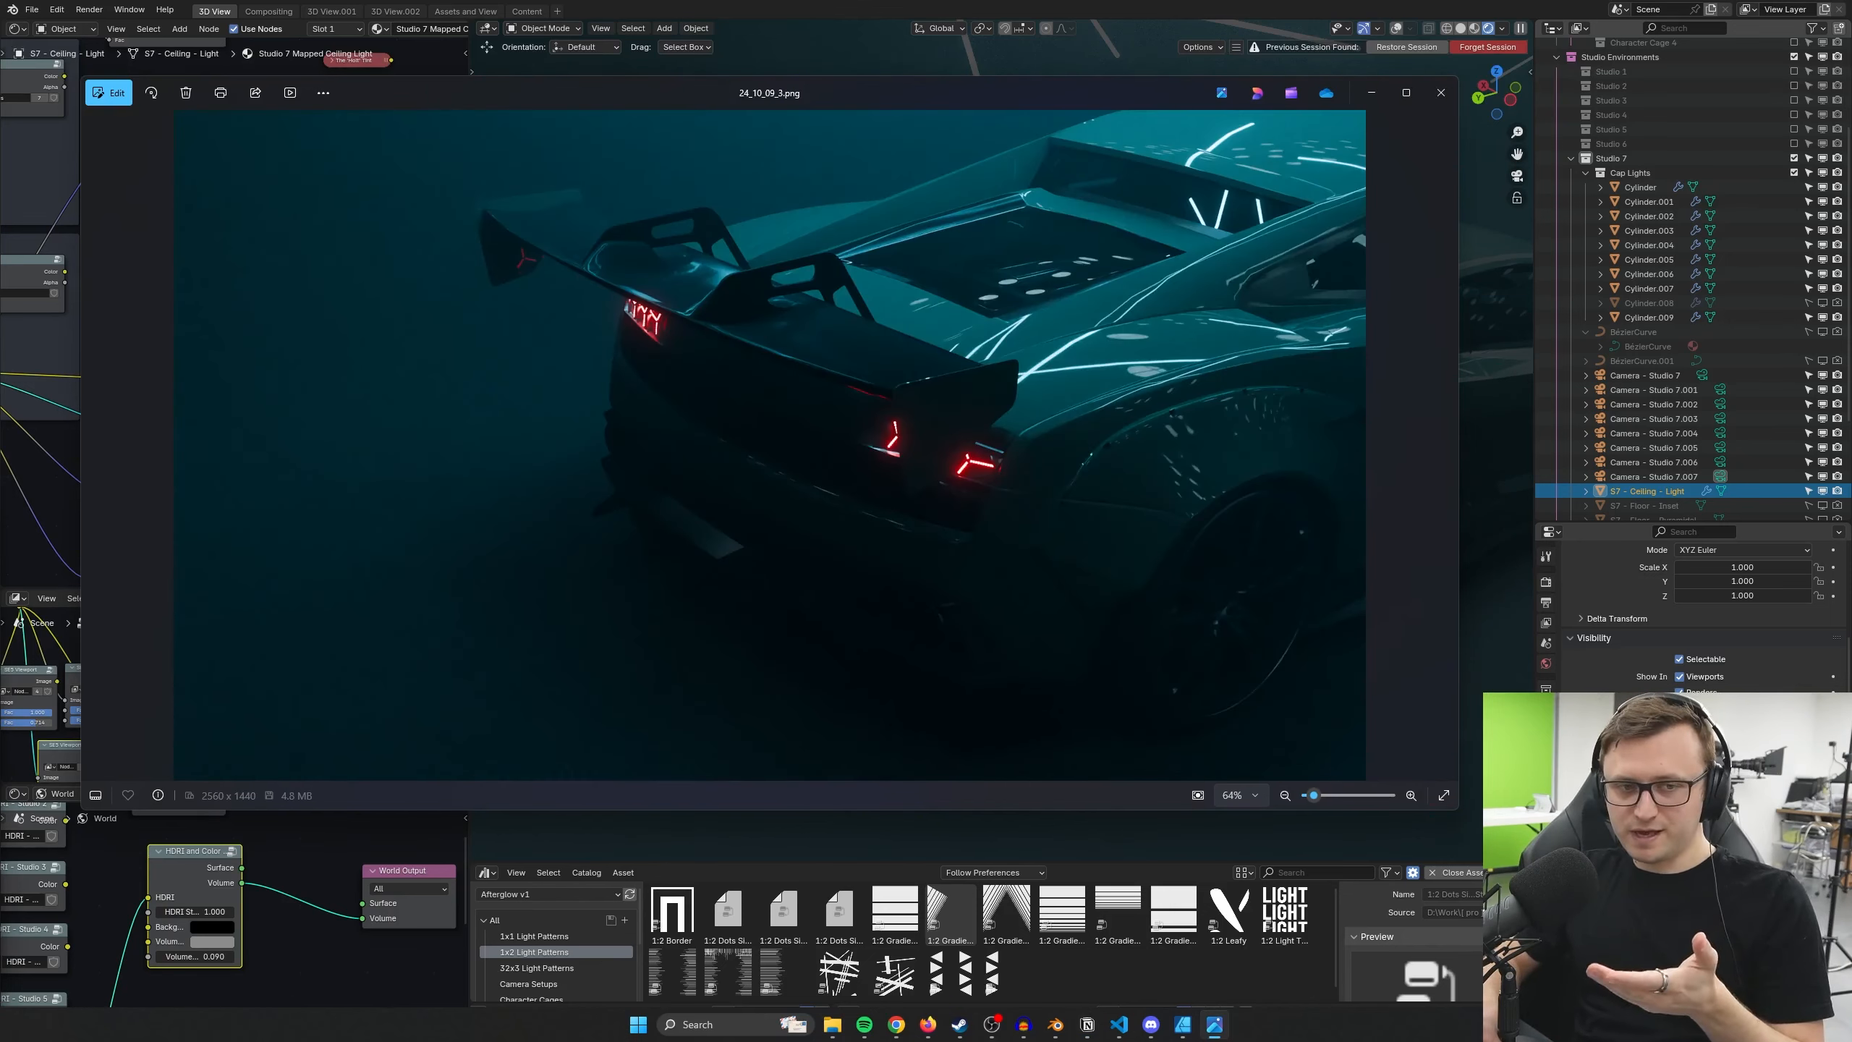
pyautogui.press('Left')
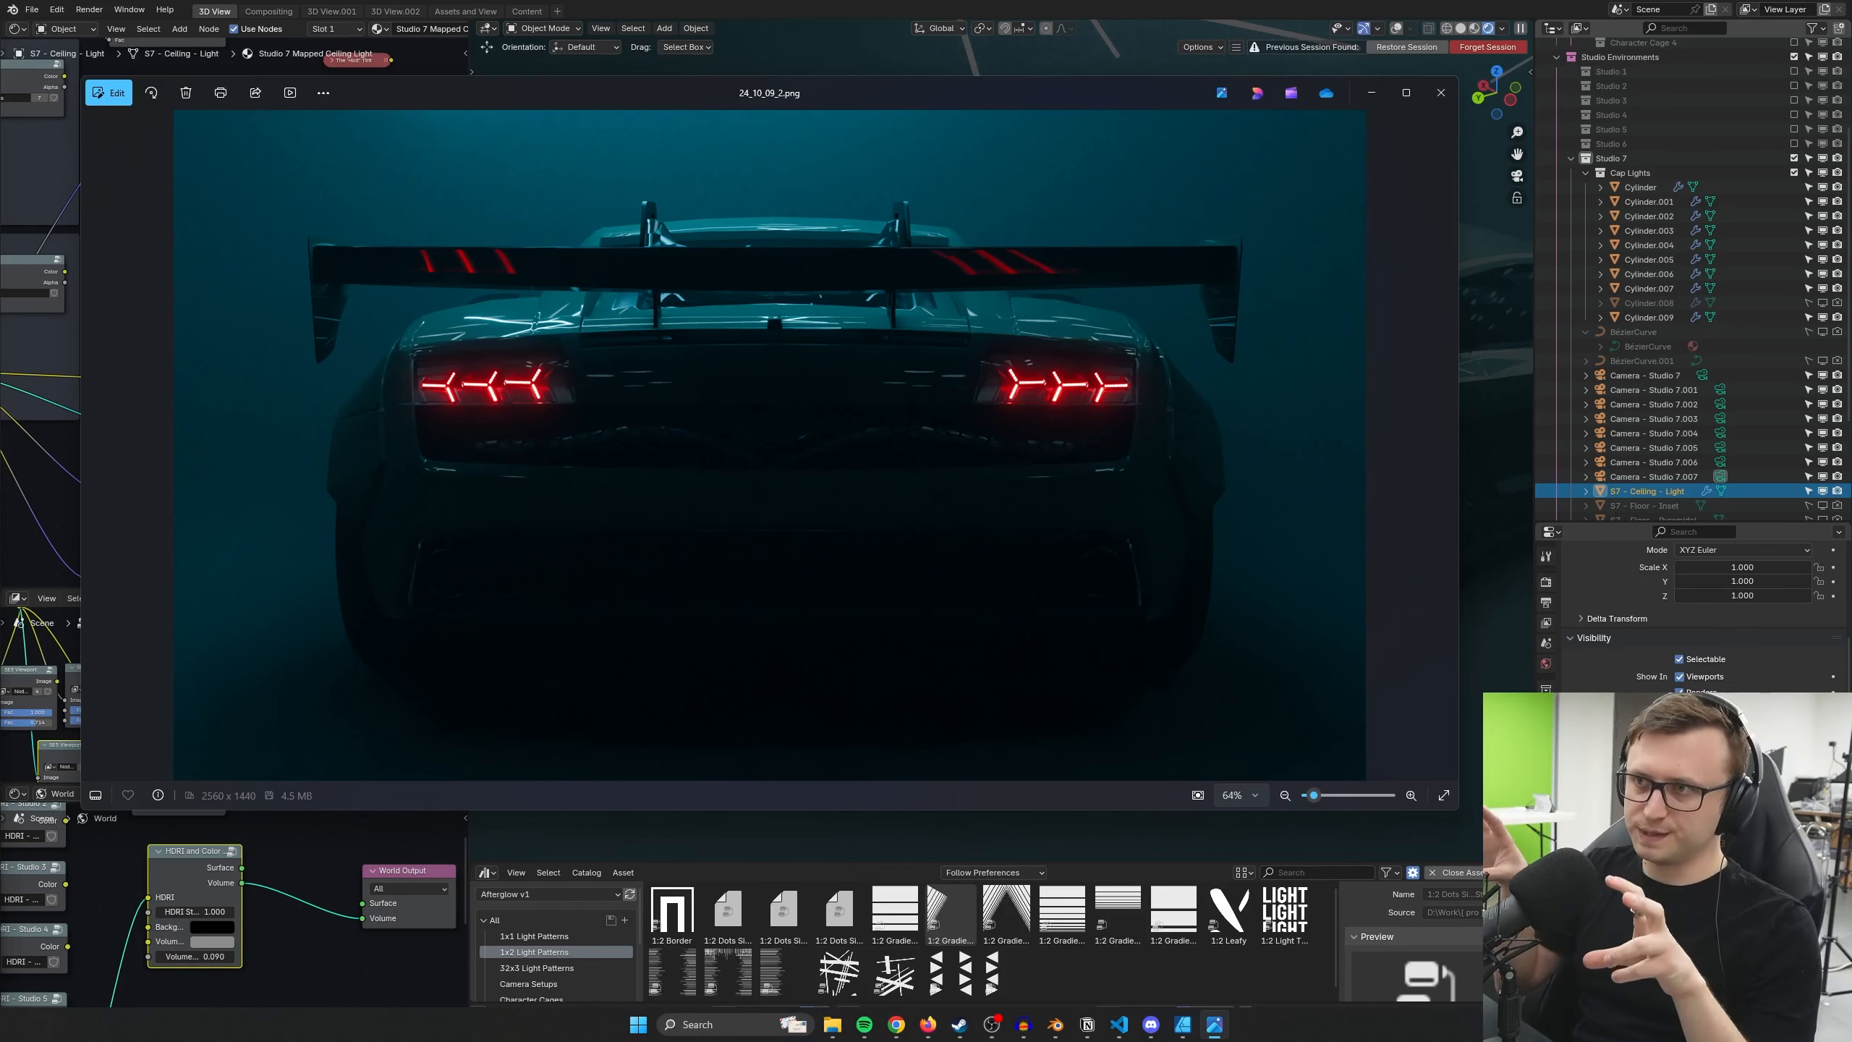
pyautogui.press('Left')
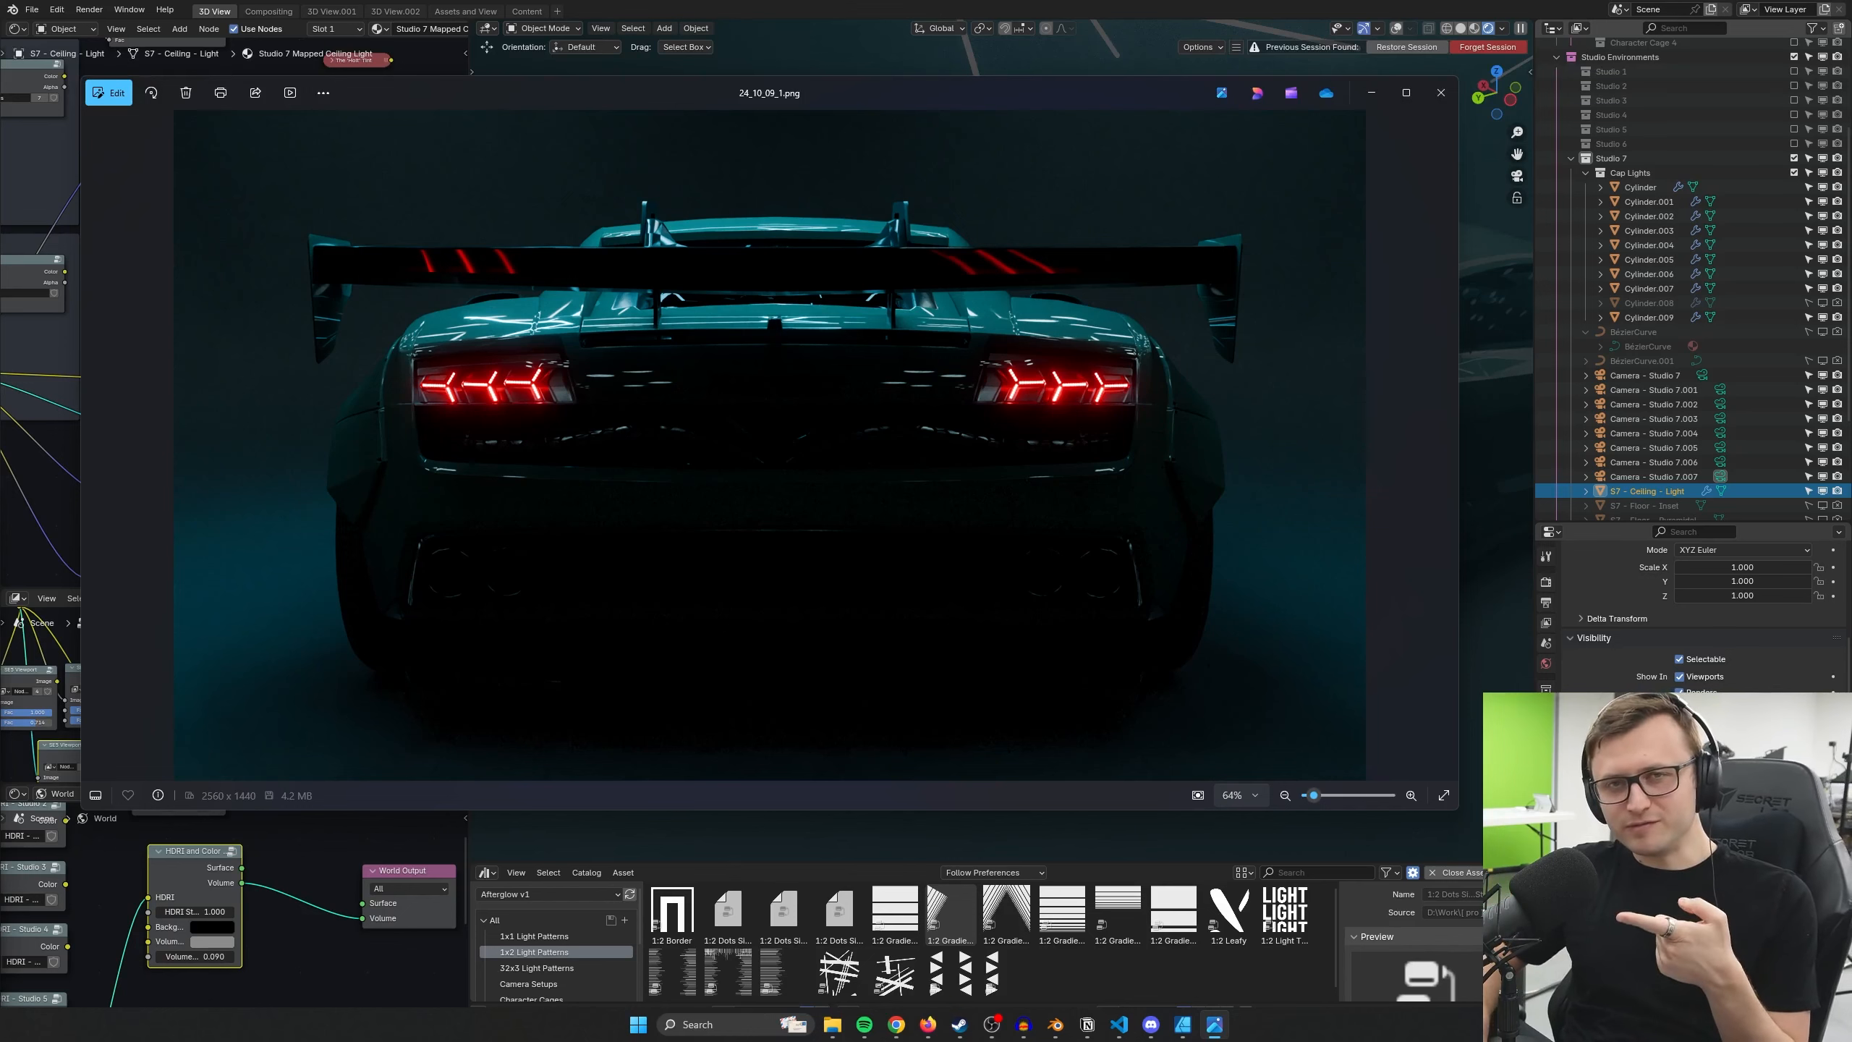
# Step: Review the earlier renders 24_10_08_7.png, 24_10_08_6.png and 24_10_08_5.png alongside the straight rear render 24_10_09_1.png
pyautogui.press('Left')
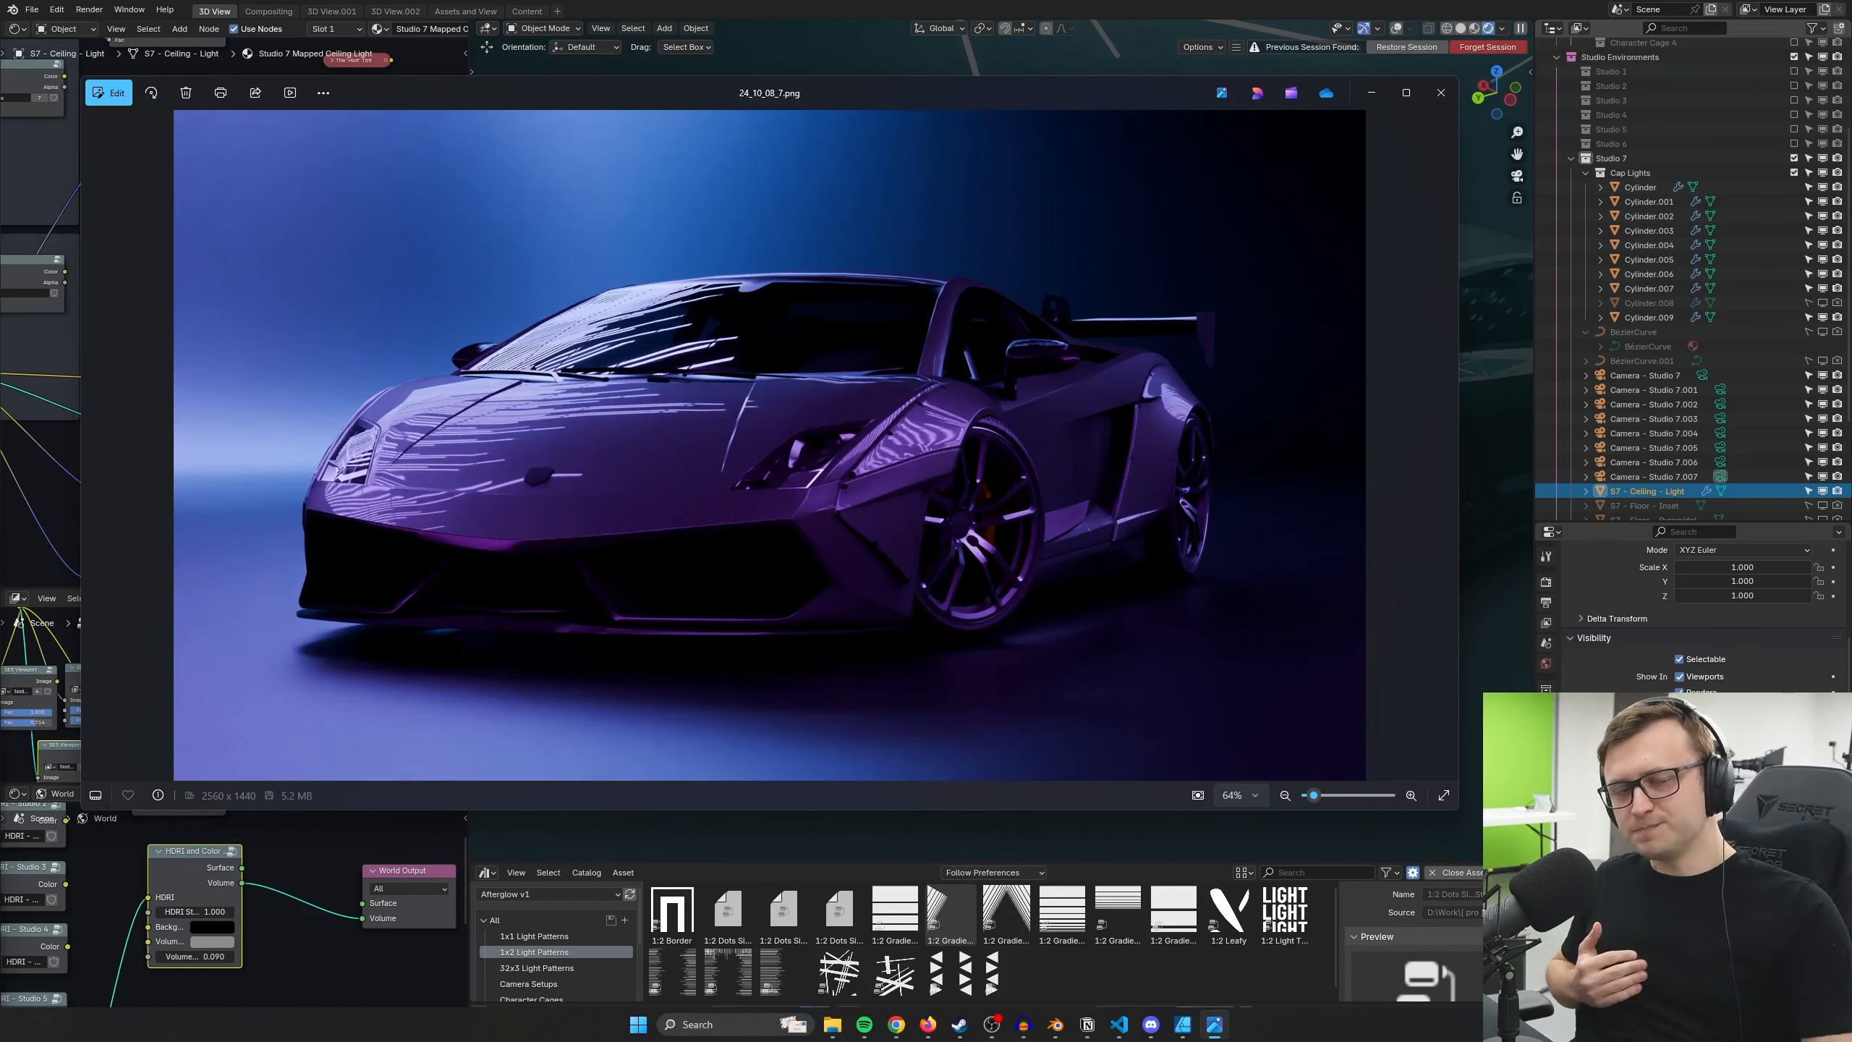
pyautogui.press('Left')
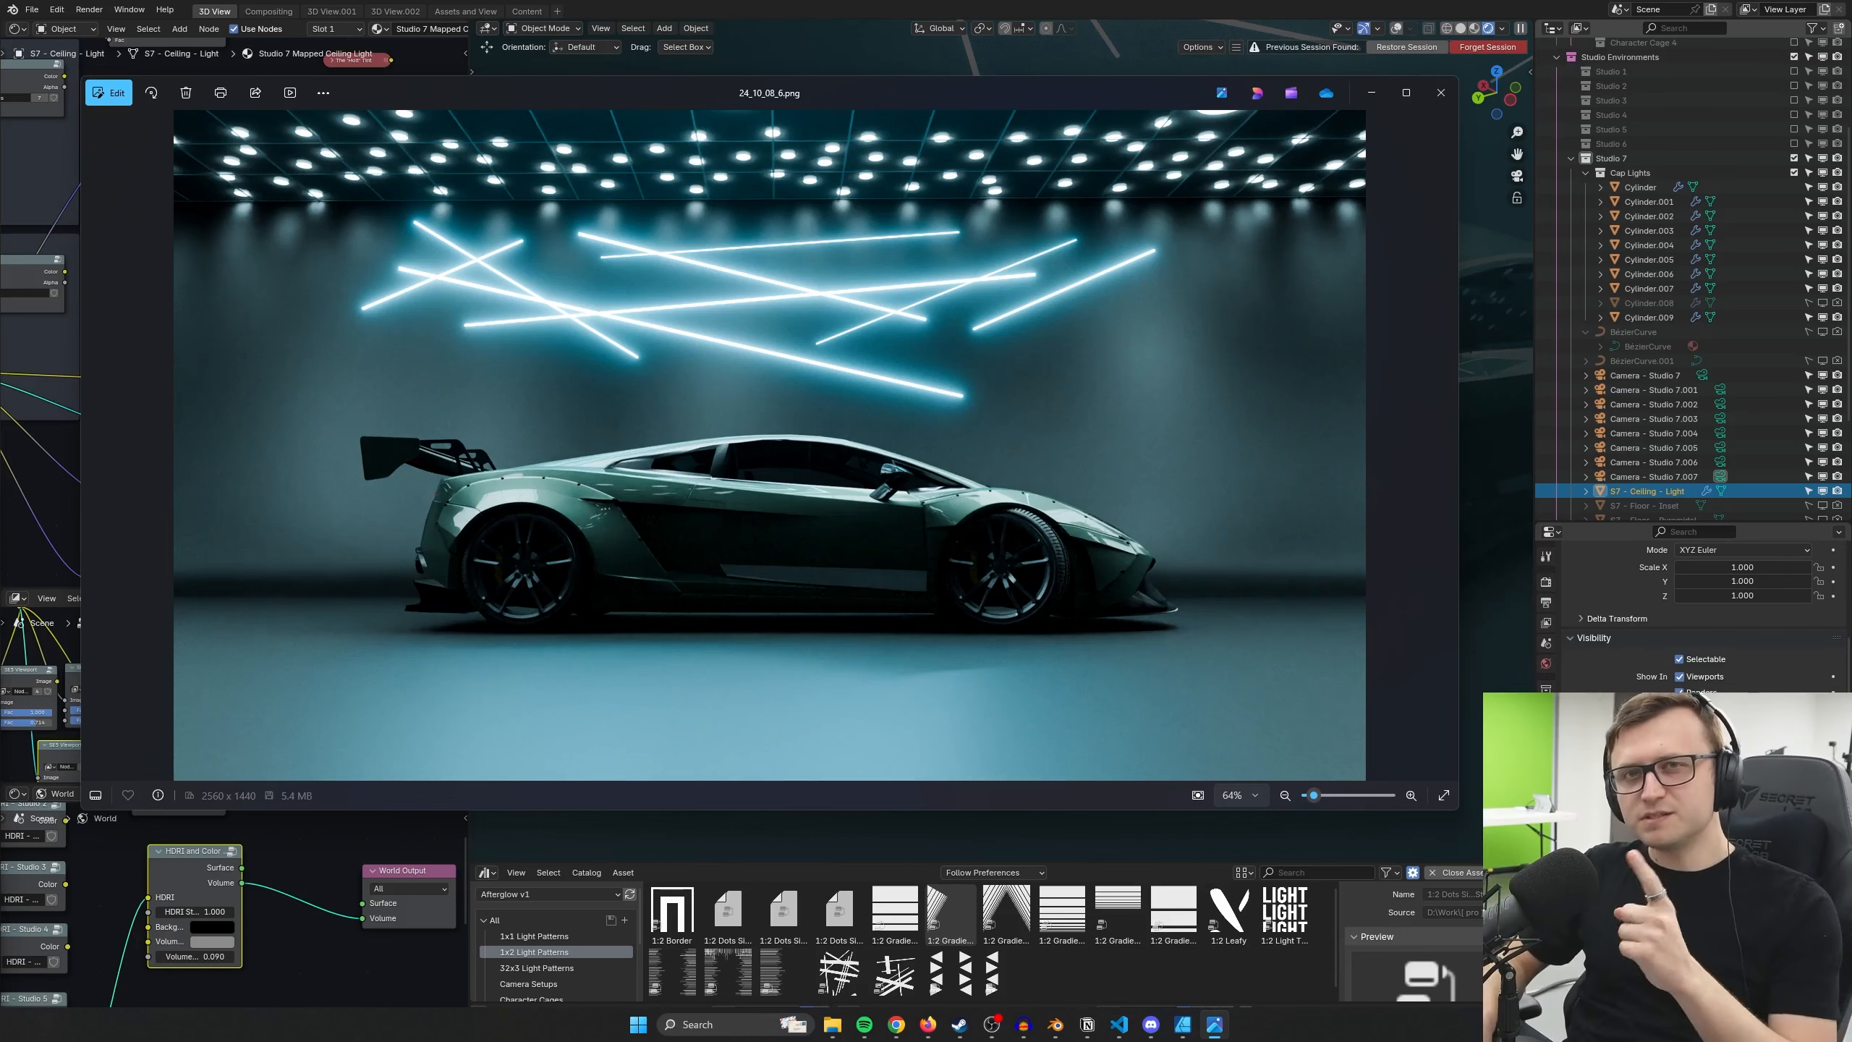
pyautogui.press('Right')
pyautogui.press('Right')
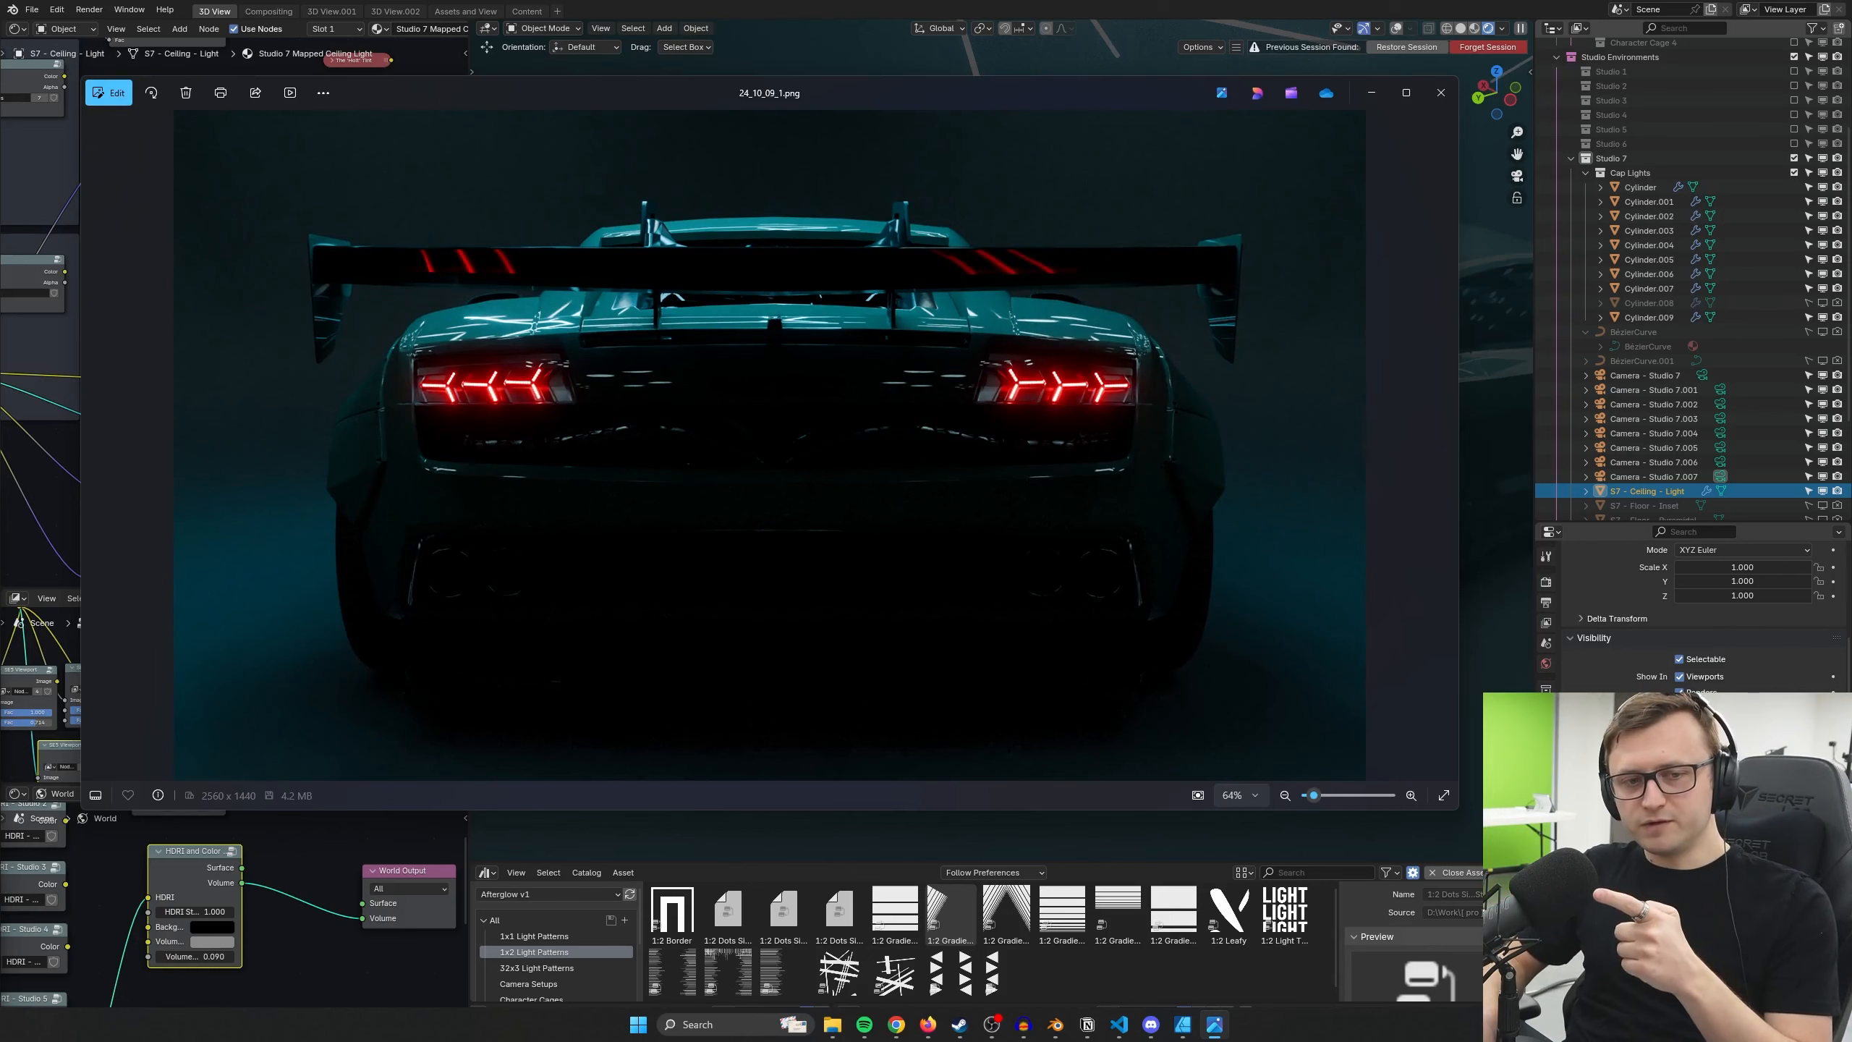
pyautogui.press('Right')
pyautogui.press('Right')
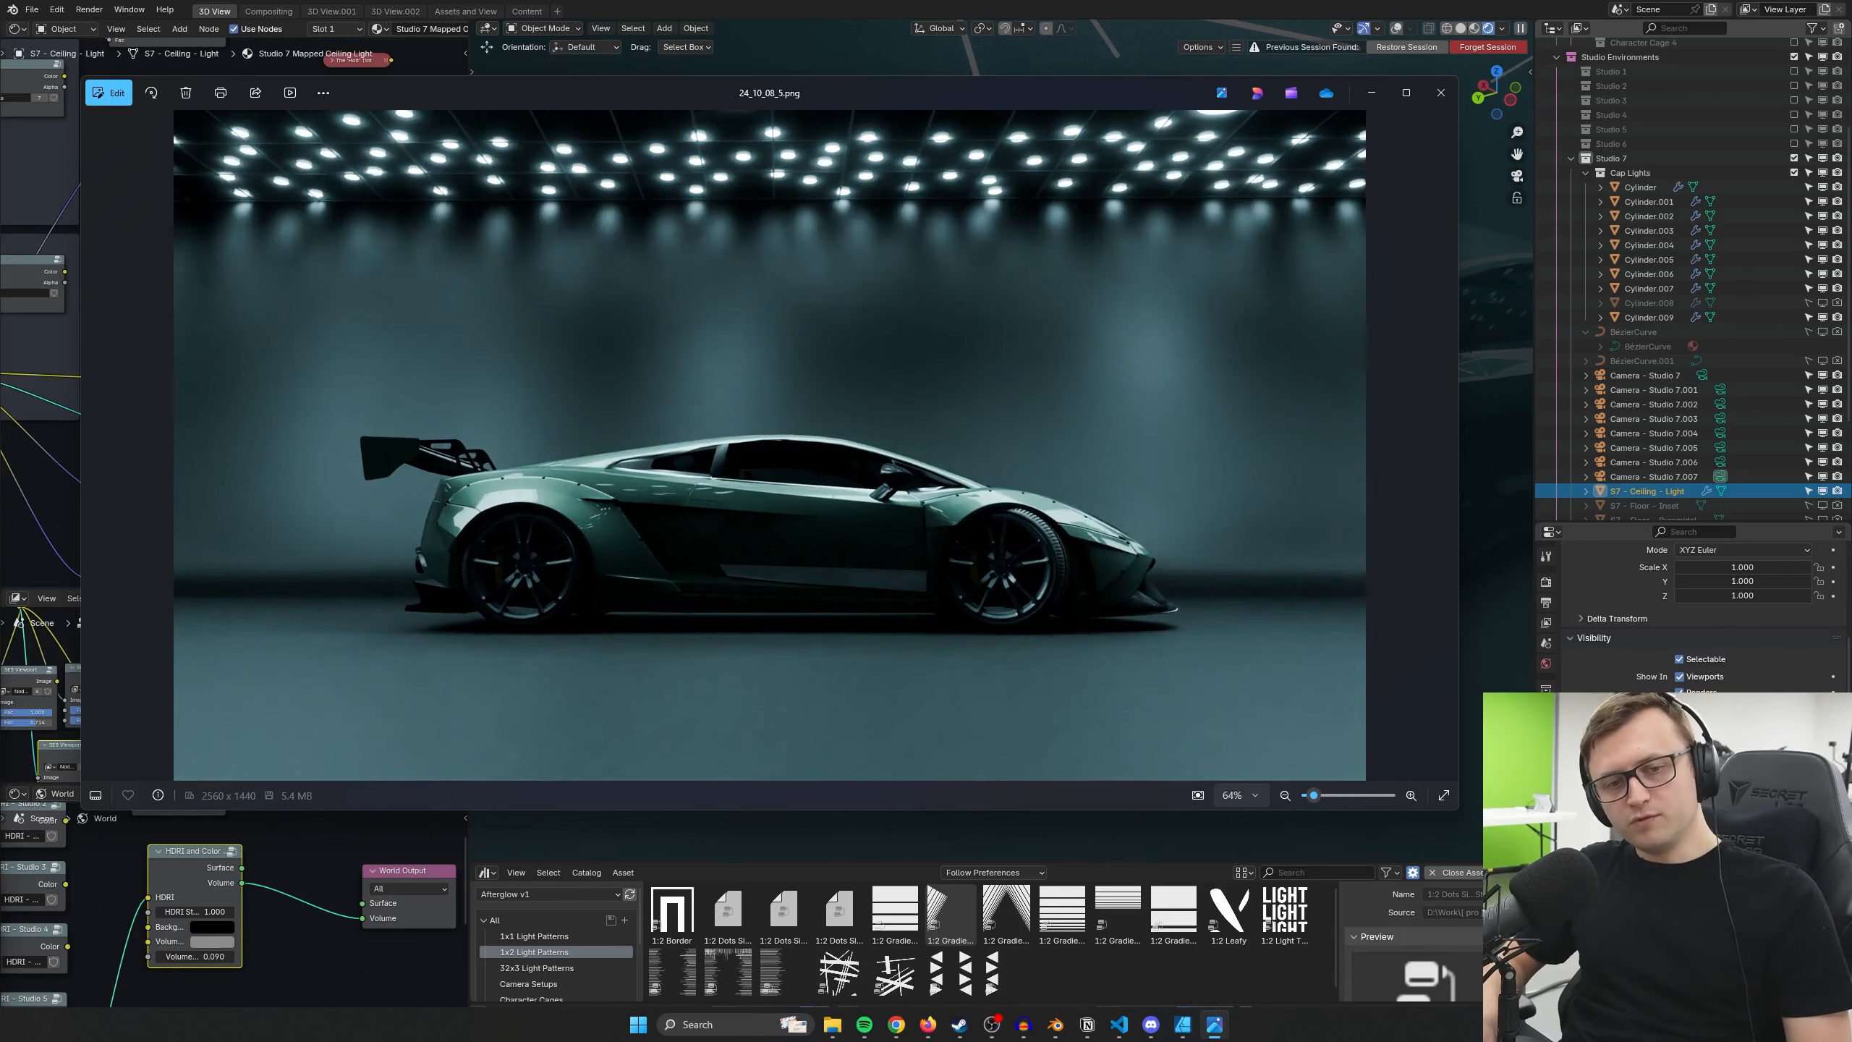
# Step: Review the renders 24_10_08_5.png through 24_10_08_1.png in turn, examining the reflections on the front of the car in 24_10_08_3.png up close
pyautogui.press('Left')
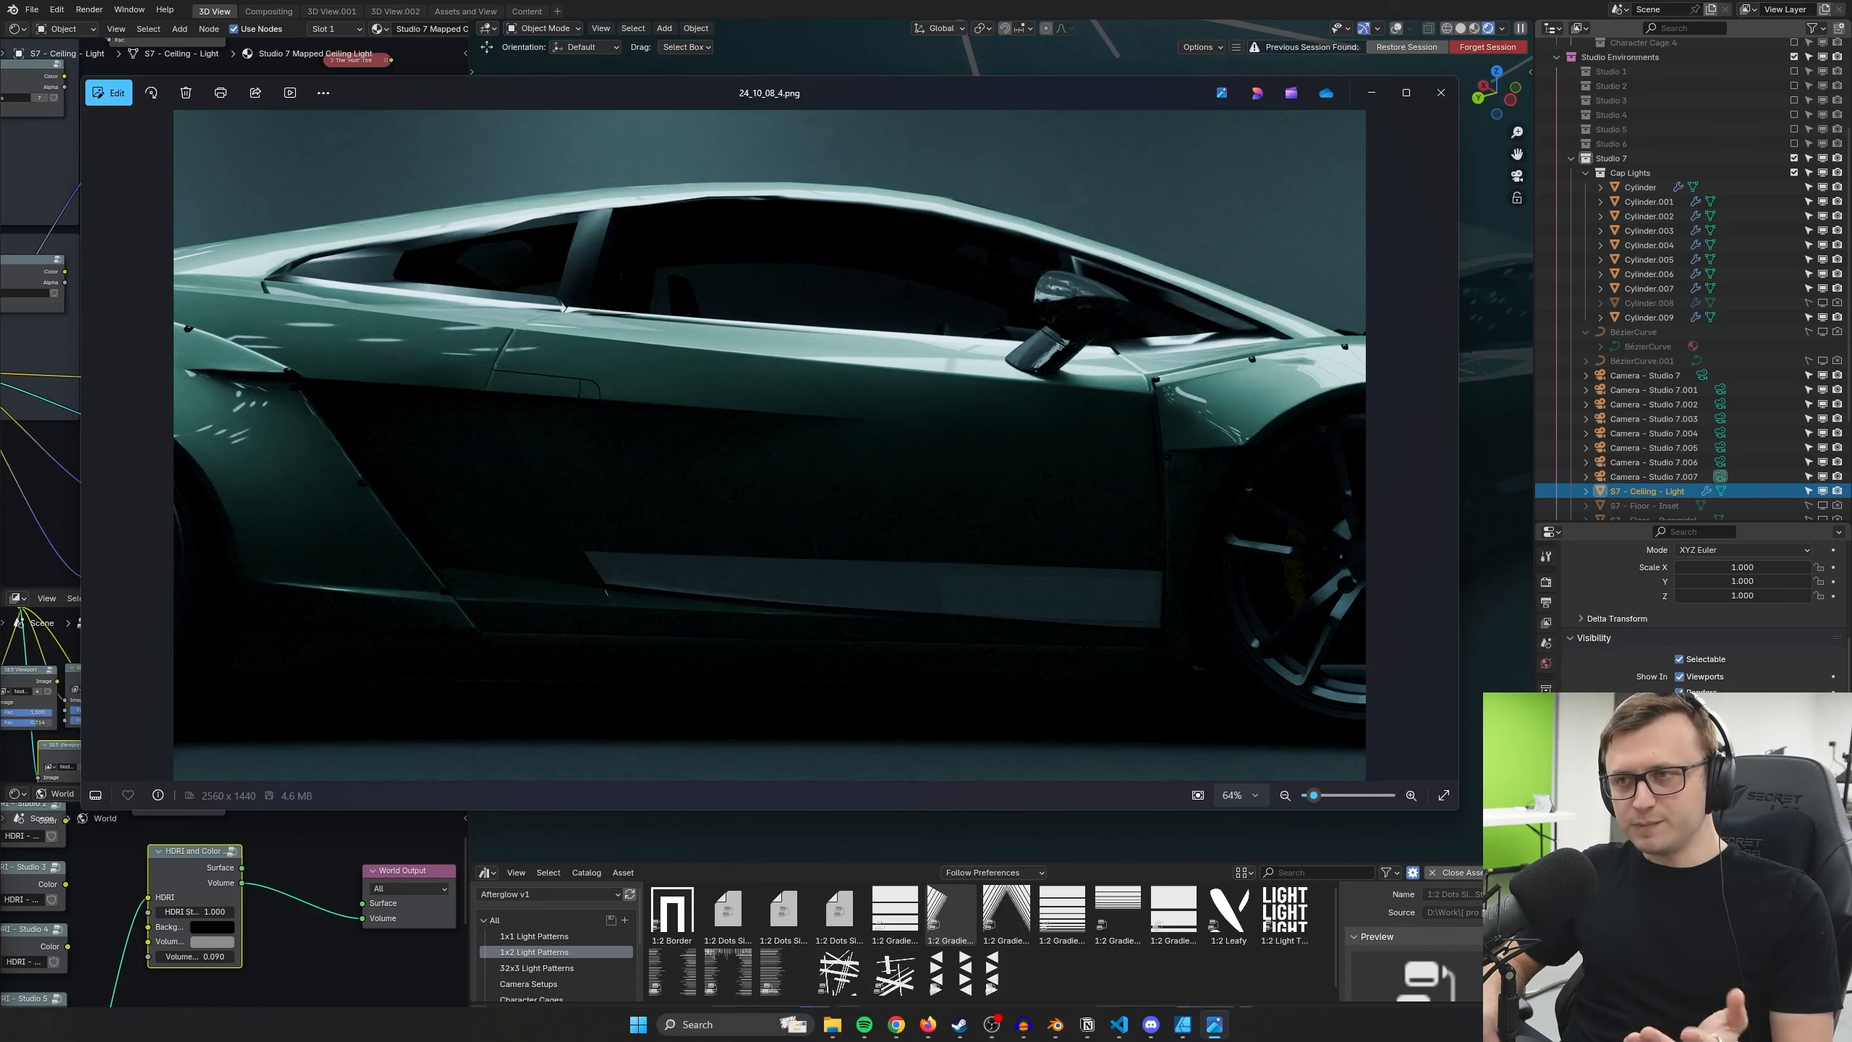
pyautogui.press('Right')
pyautogui.press('Left')
pyautogui.press('Left')
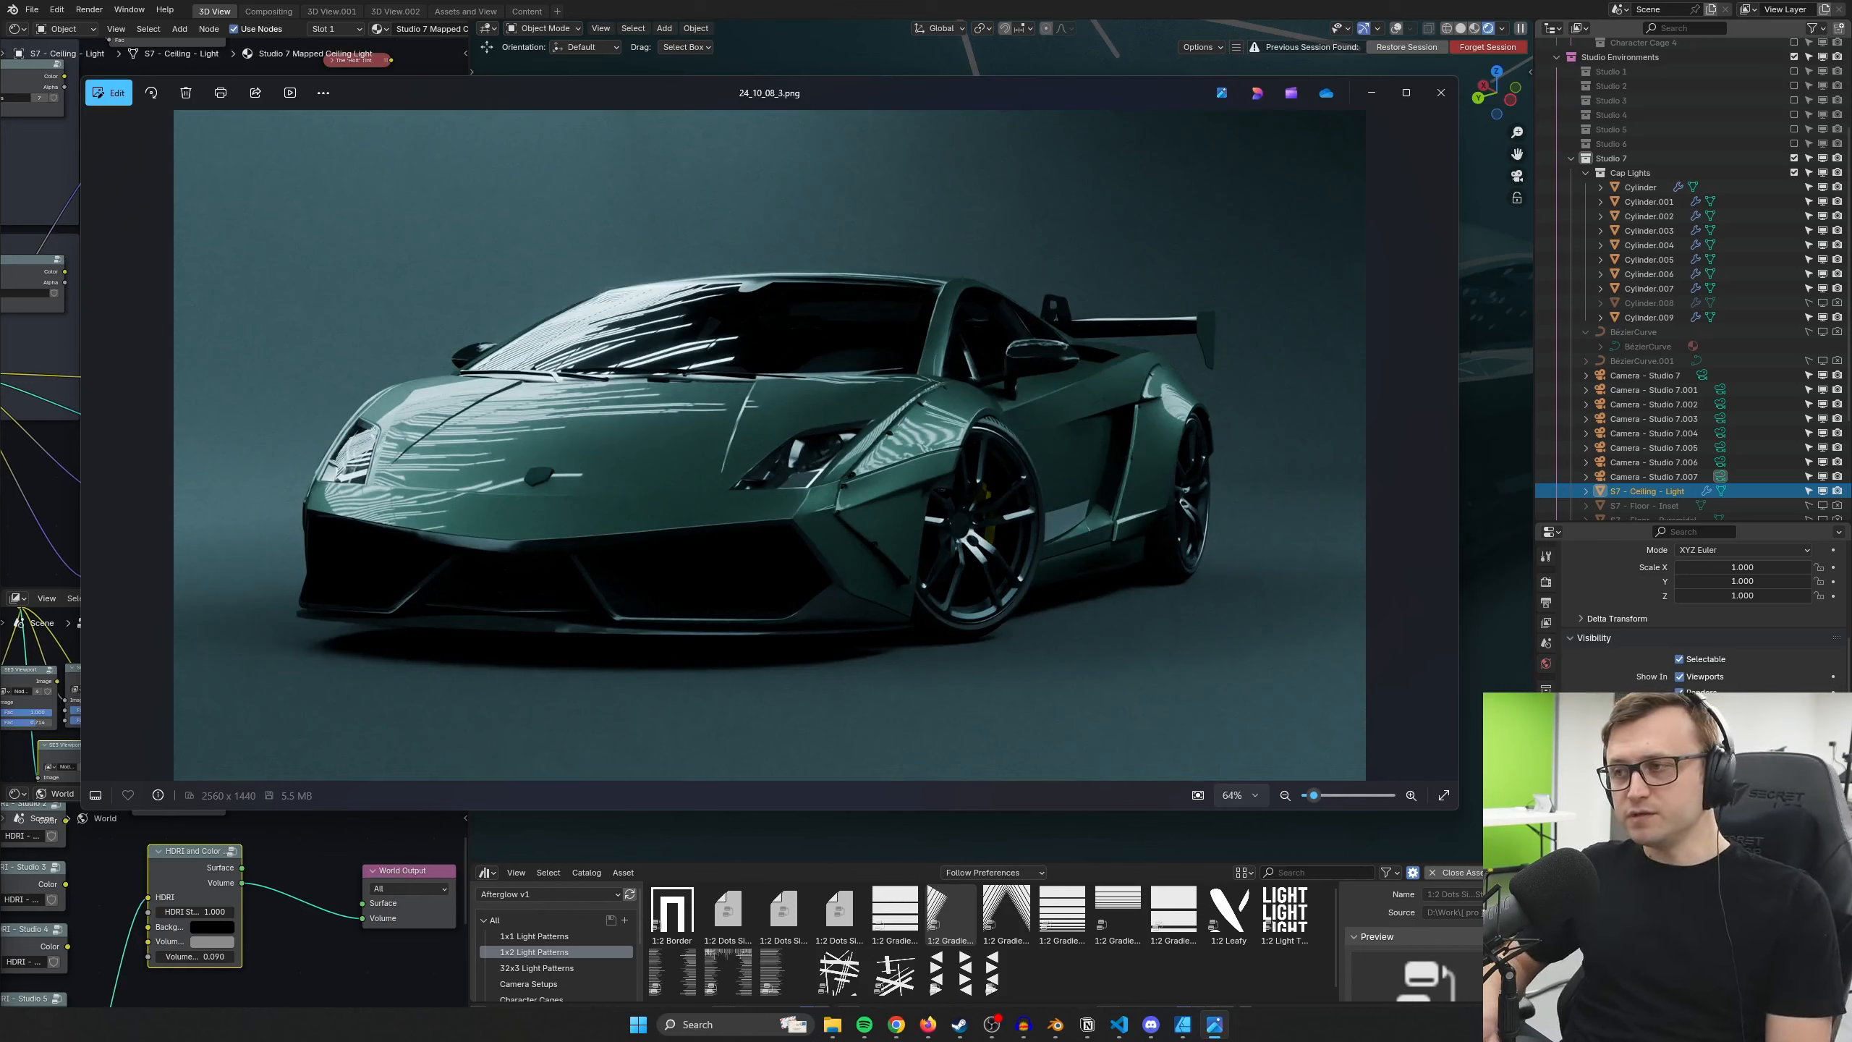
pyautogui.scroll(5, 503, 667)
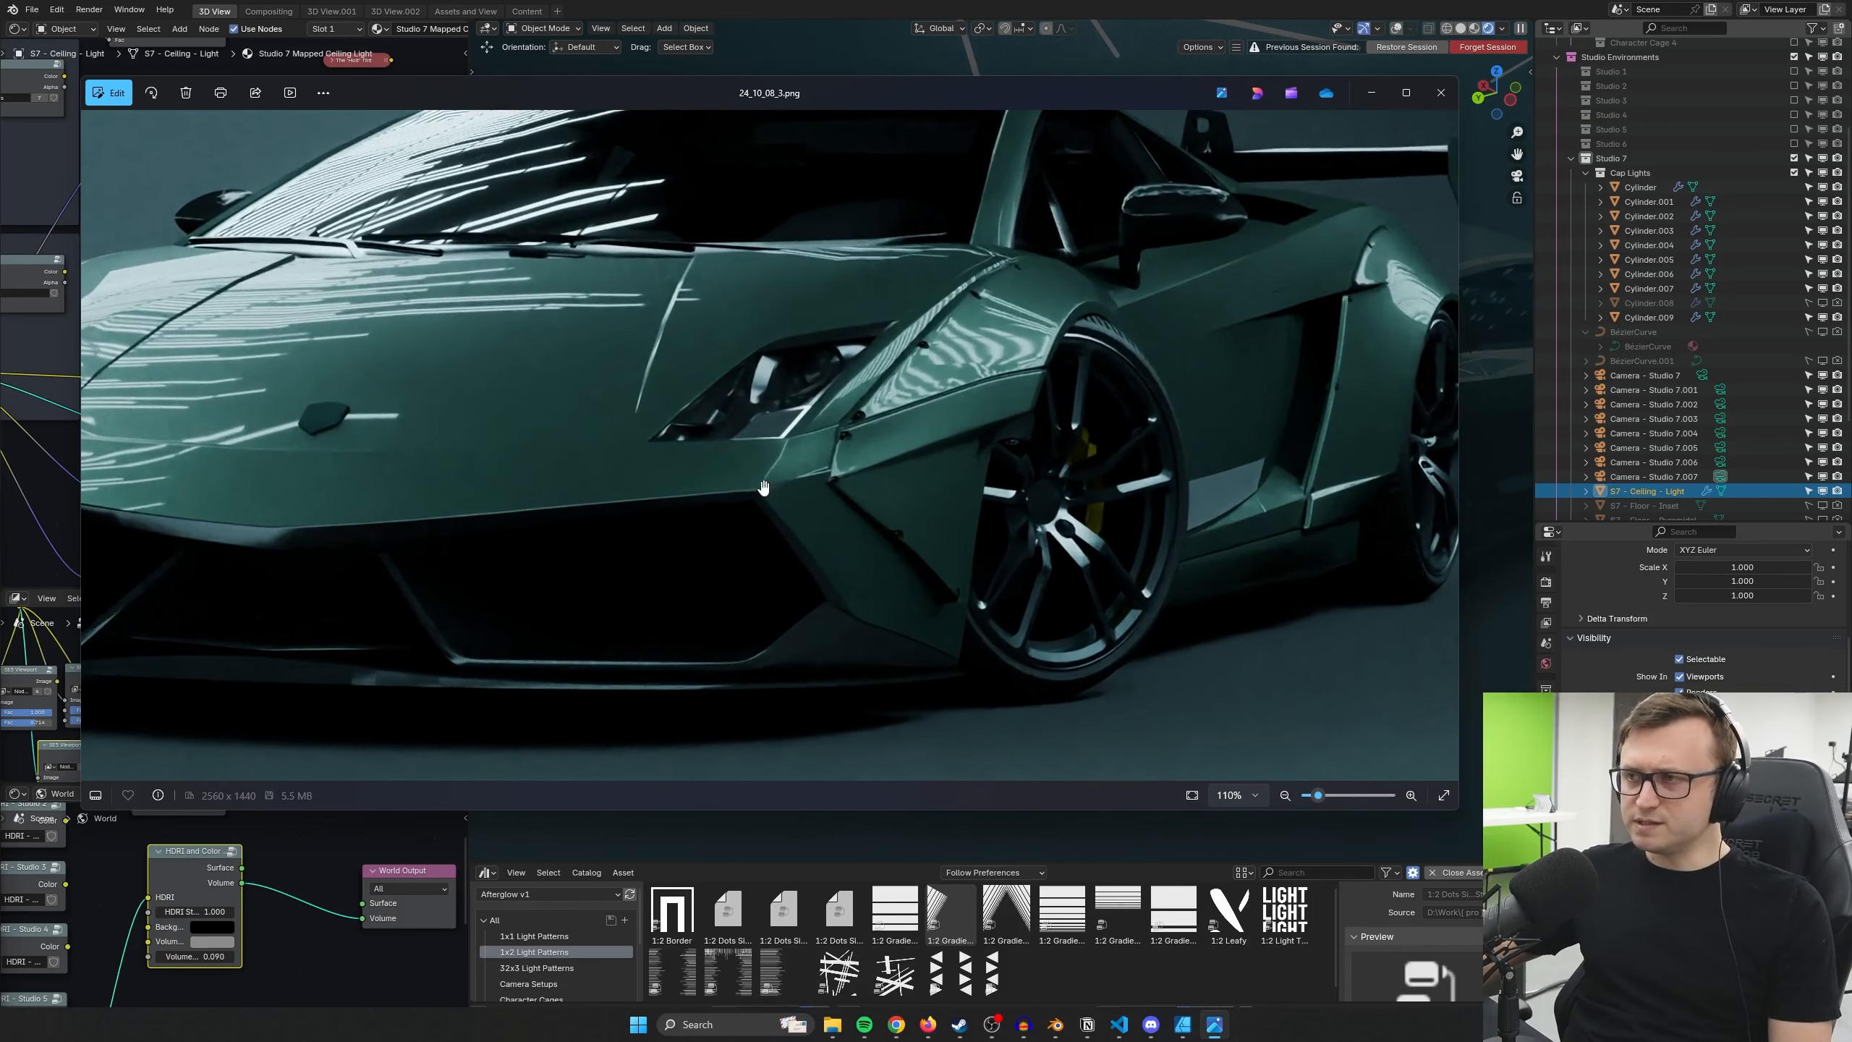
pyautogui.moveTo(804, 427); pyautogui.dragTo(913, 500)
pyautogui.press('Left')
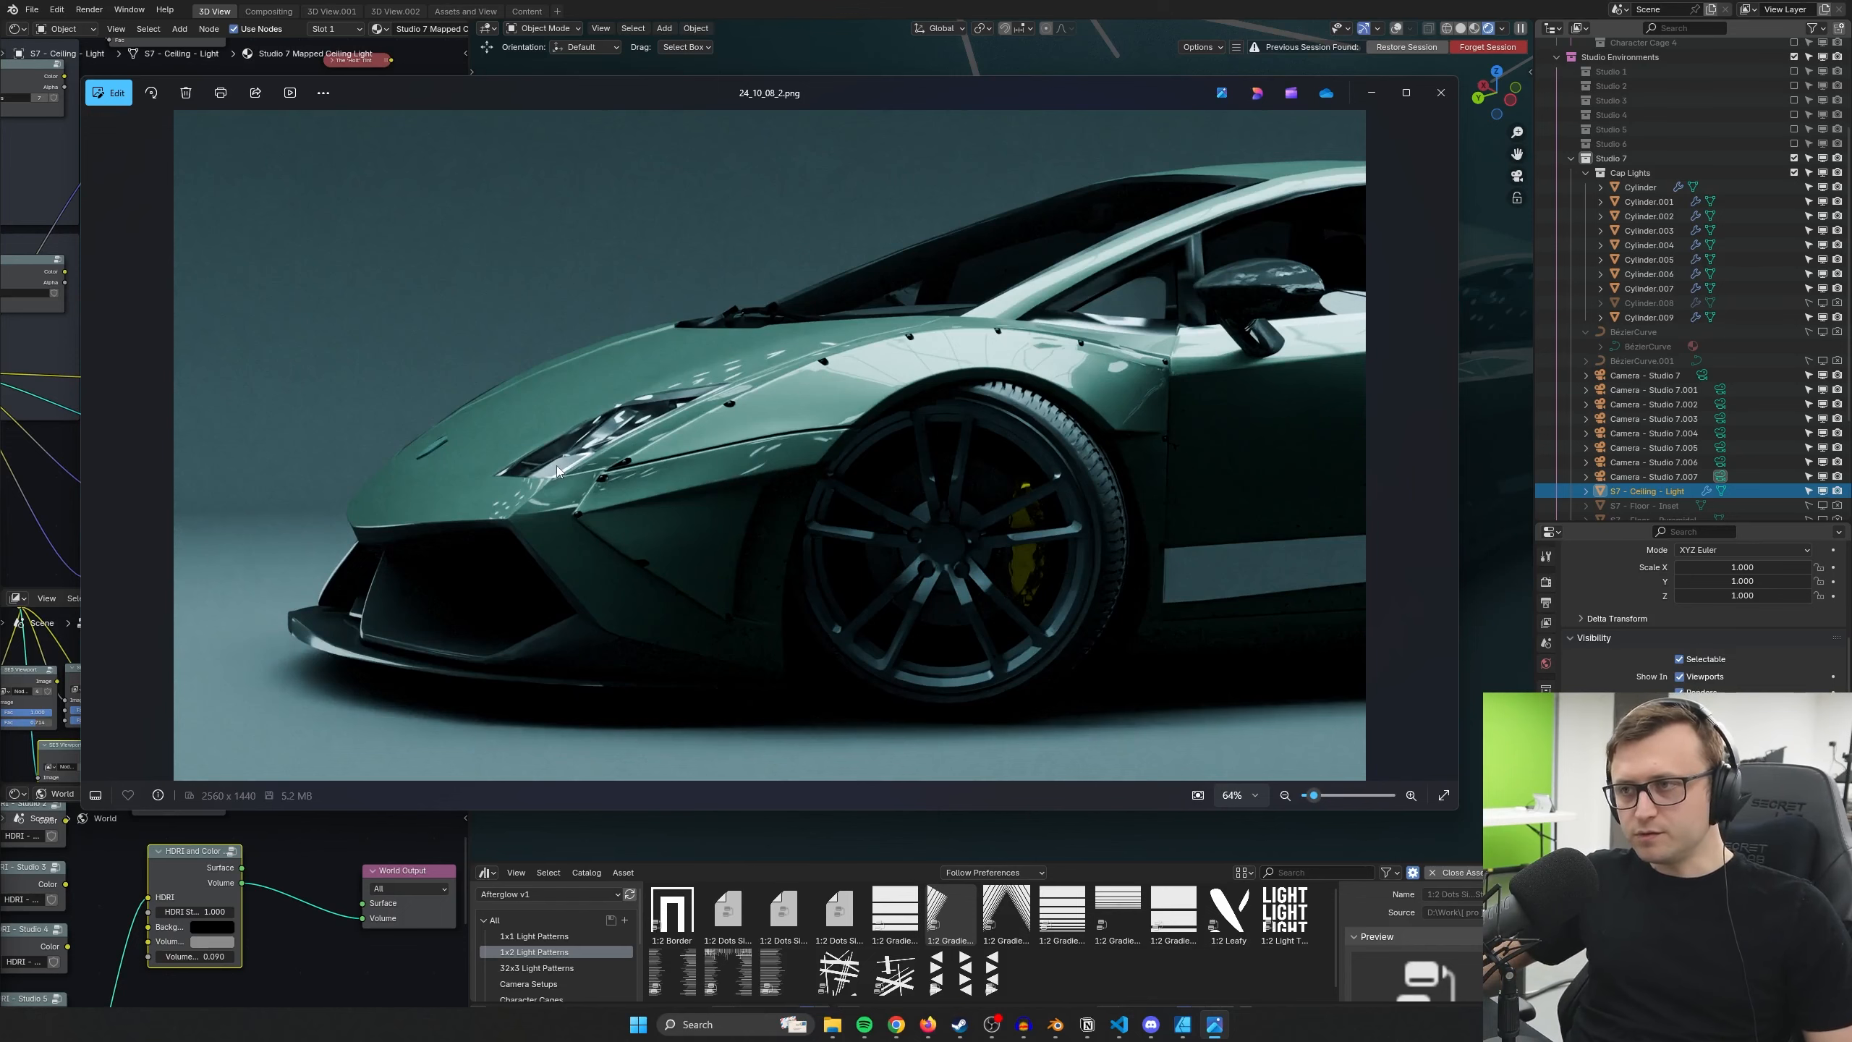
pyautogui.press('Left')
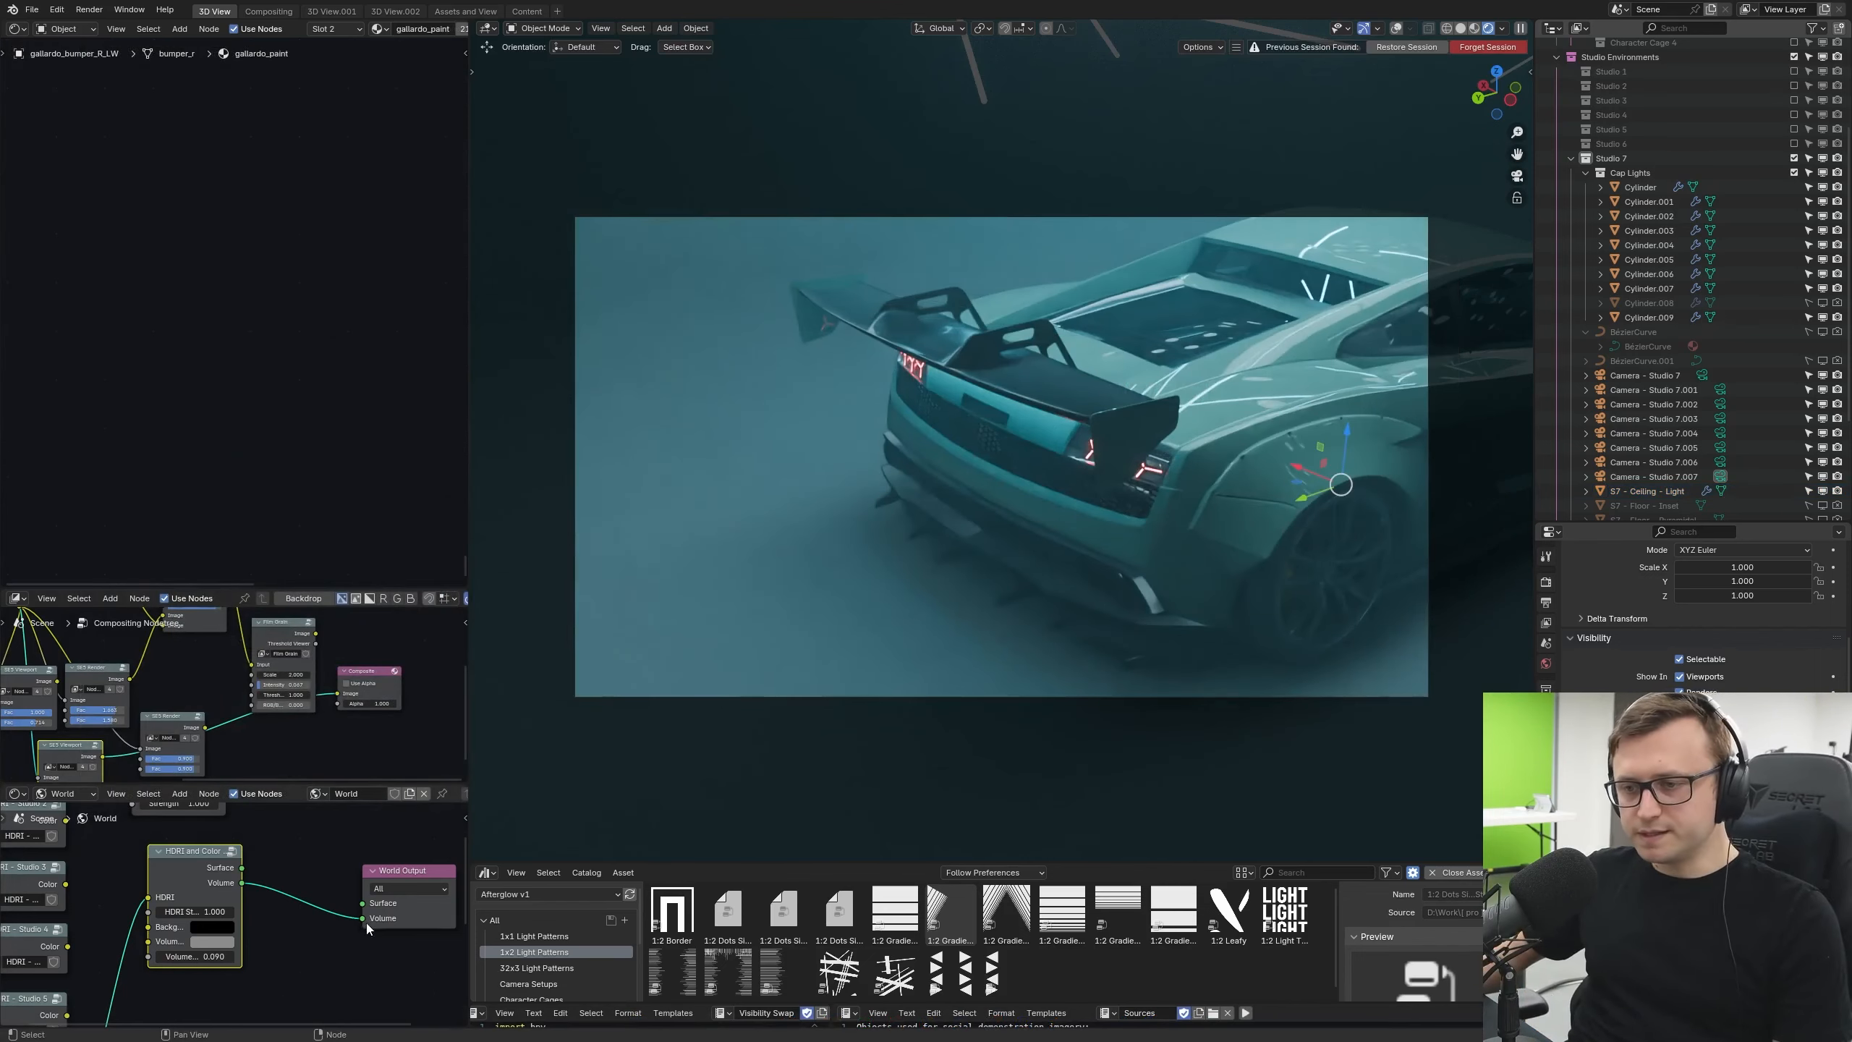
# Step: Disconnect the fog from the World Output's Volume input and make Camera - Studio 7.002 the active camera view
pyautogui.moveTo(363, 920); pyautogui.dragTo(320, 909)
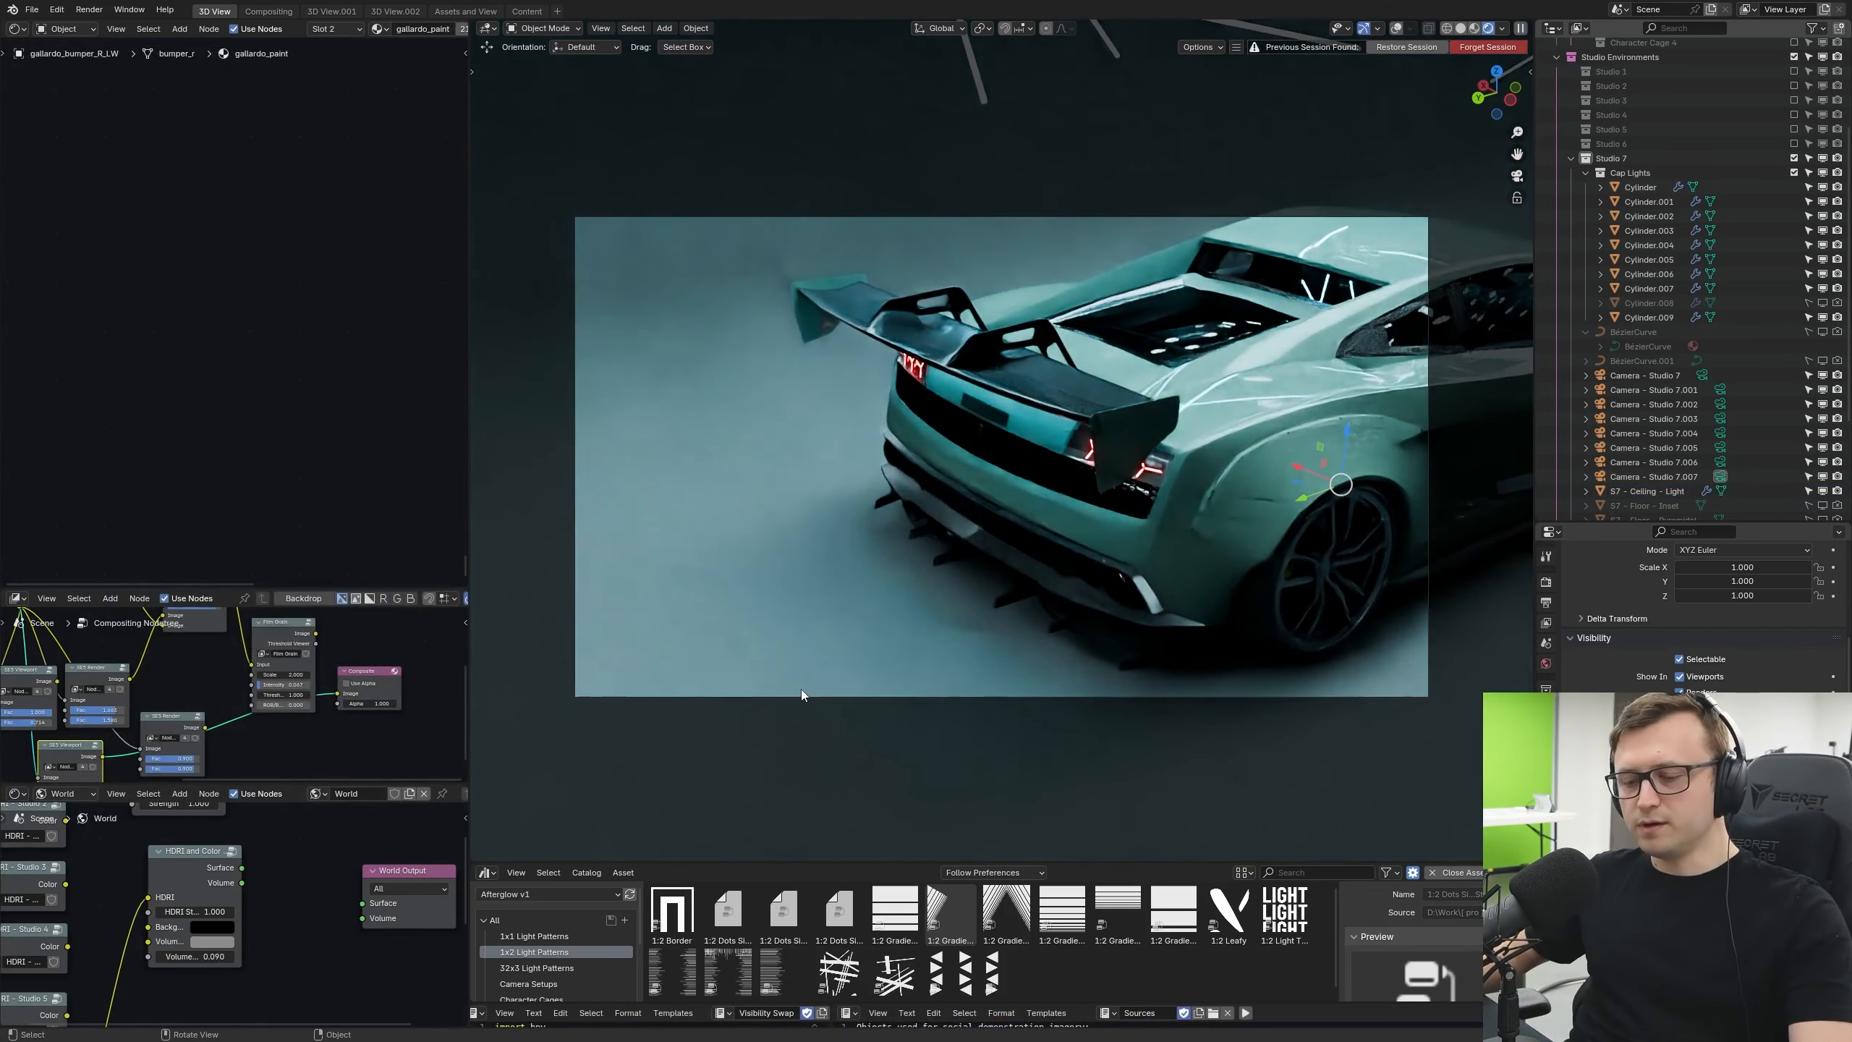
pyautogui.hotkey('alt', 'a')
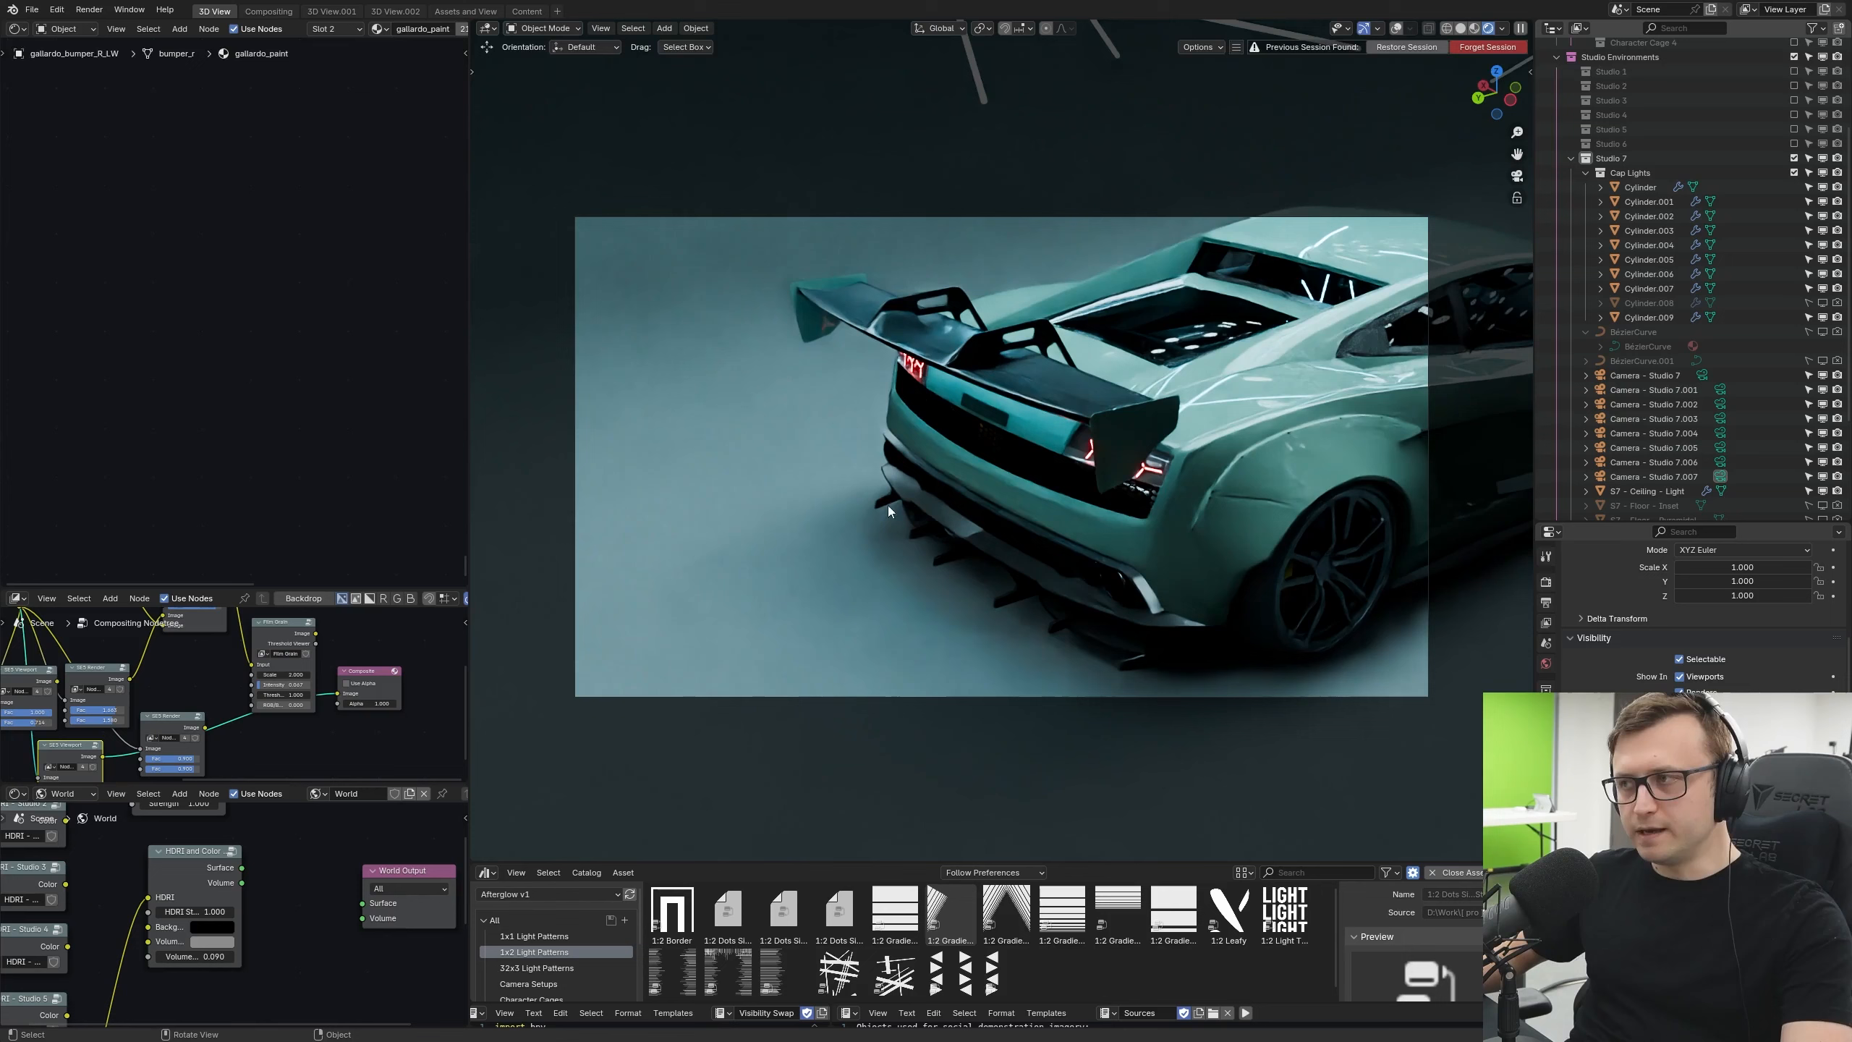
pyautogui.click(1685, 375)
pyautogui.click(1653, 405)
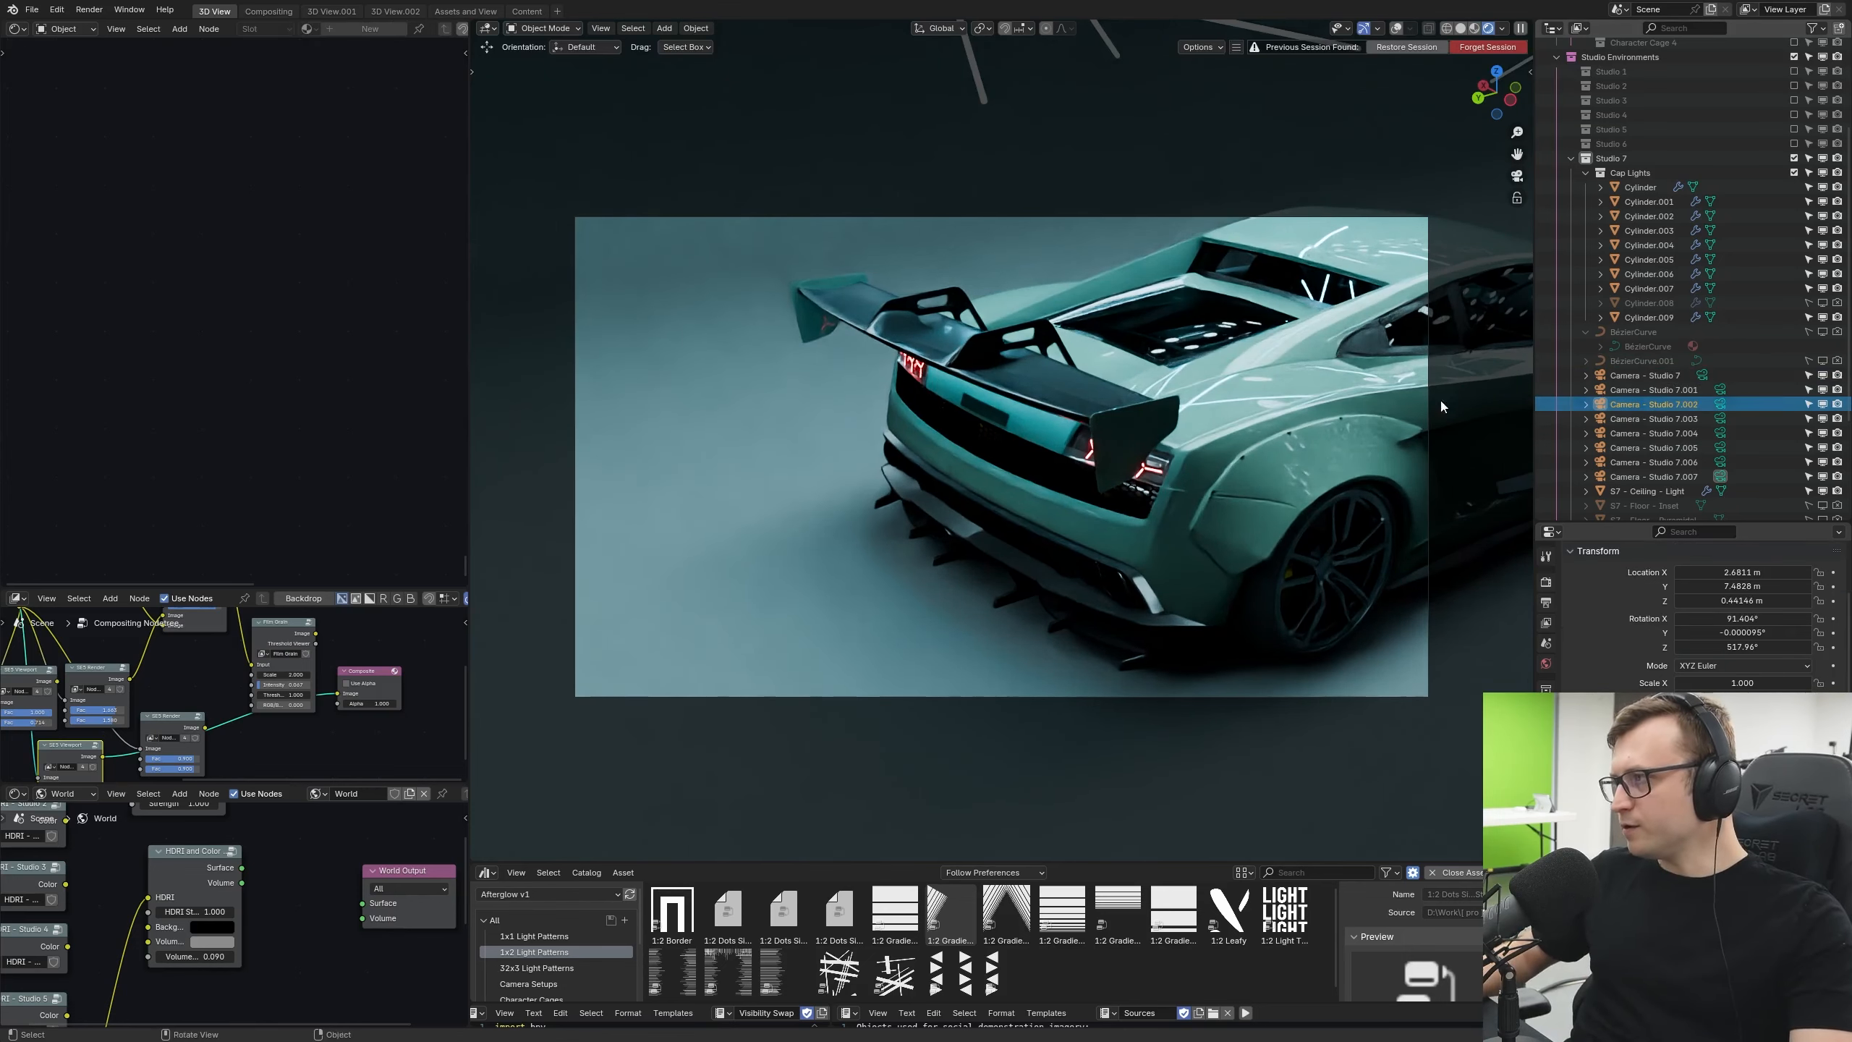
pyautogui.press('ctrl+KP_0')
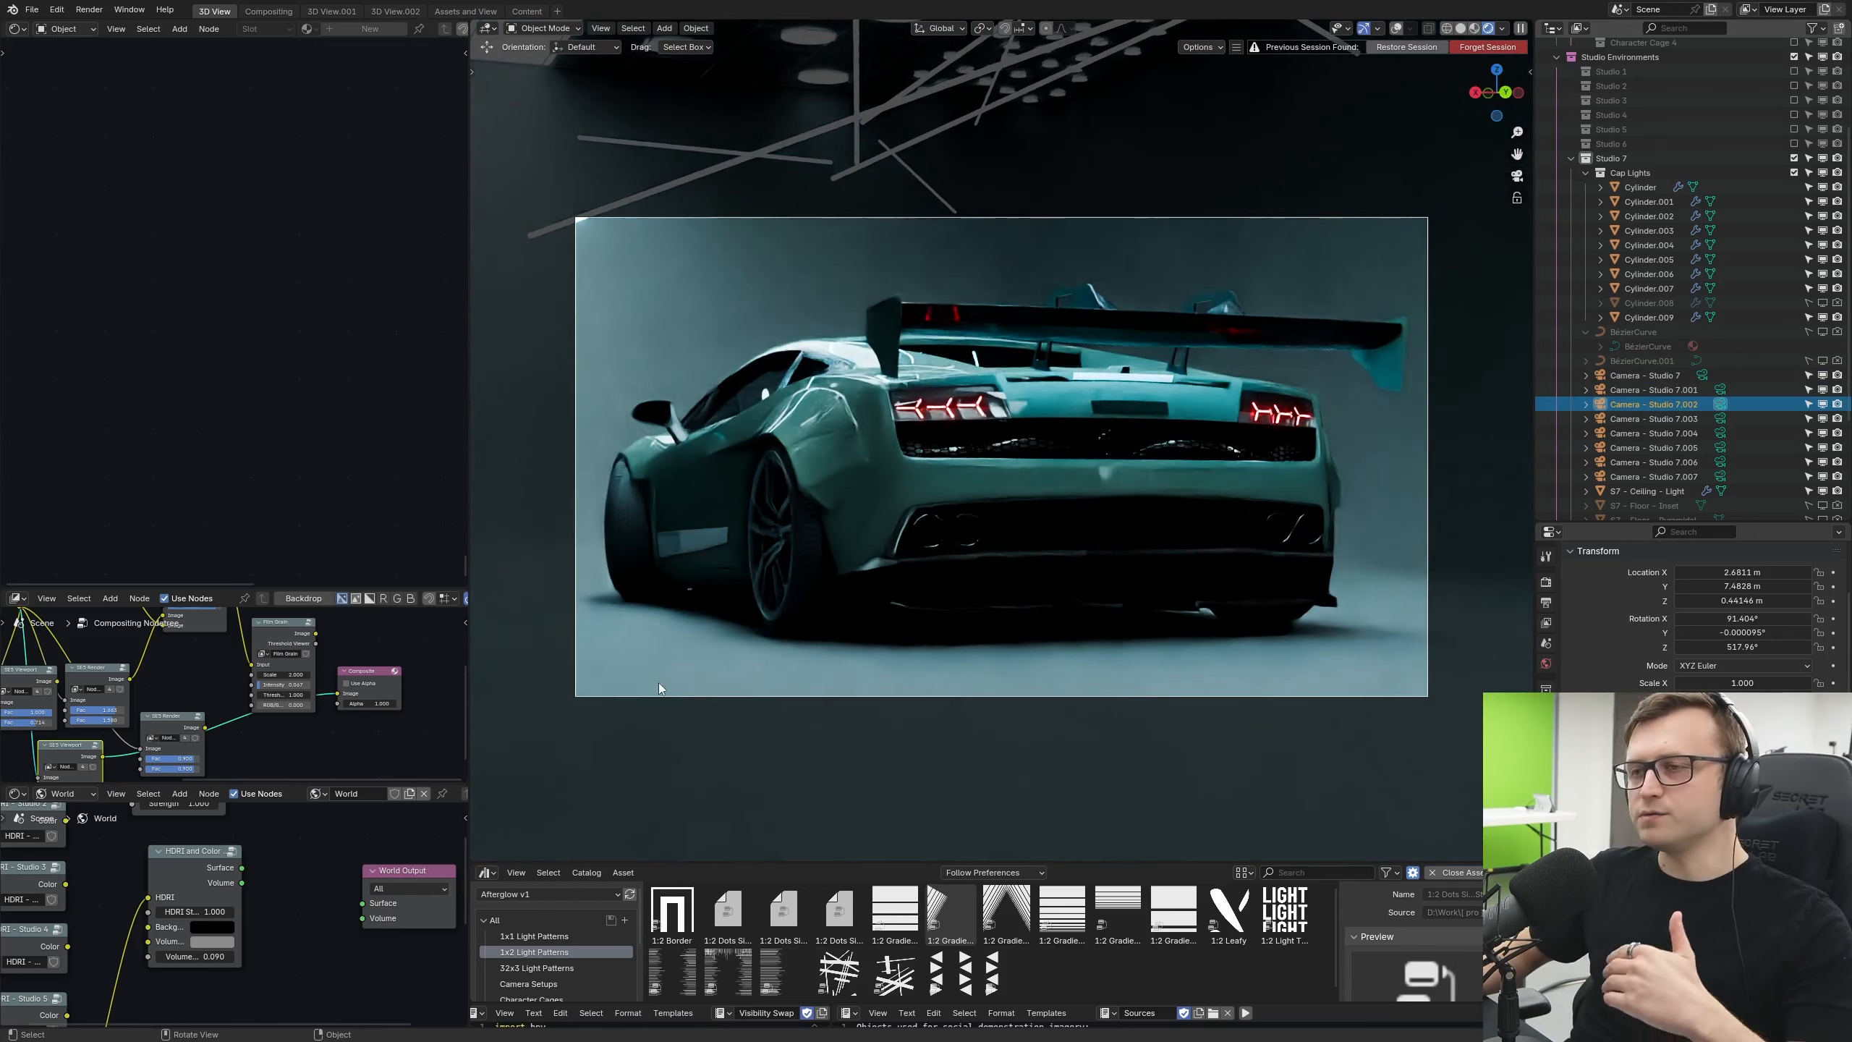
# Step: Exclude the Cap Lights collection, select the ceiling light in the studio, and return to the camera view
pyautogui.click(1795, 172)
pyautogui.moveTo(946, 354); pyautogui.dragTo(920, 350, button='middle')
pyautogui.click(904, 219)
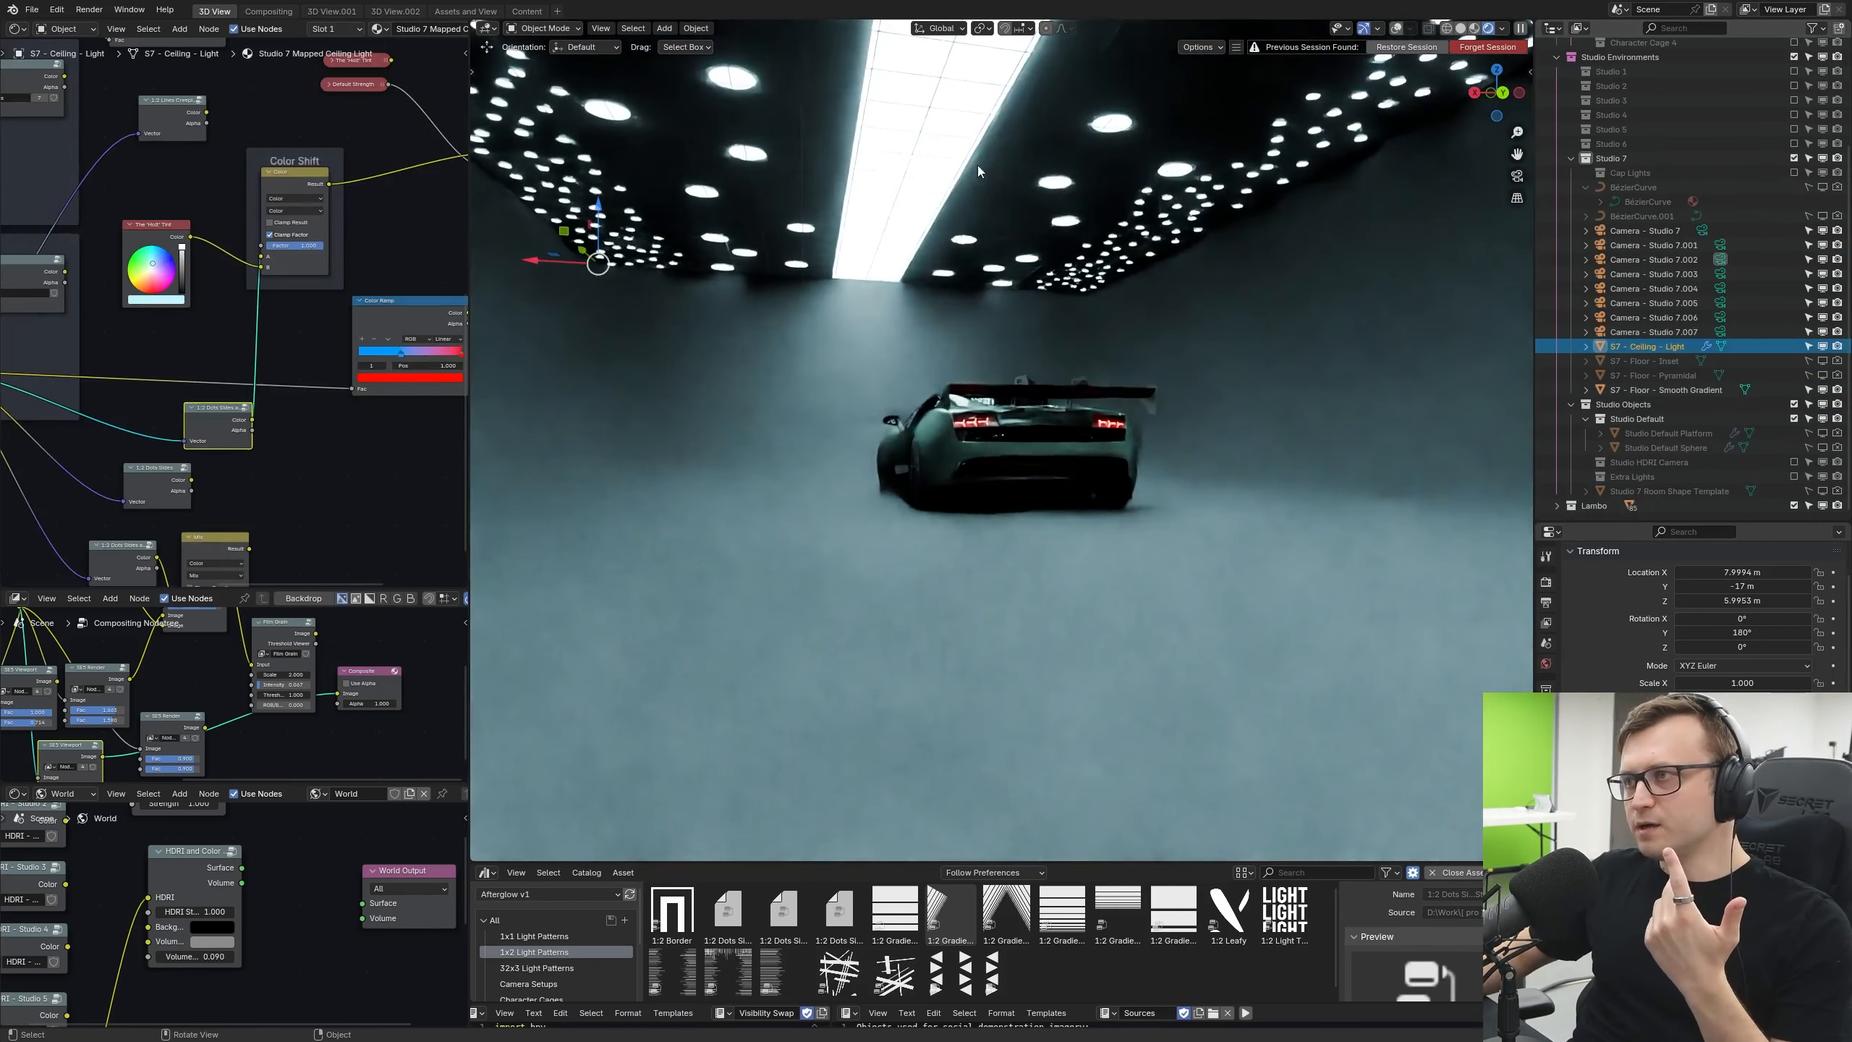
pyautogui.press('KP_0')
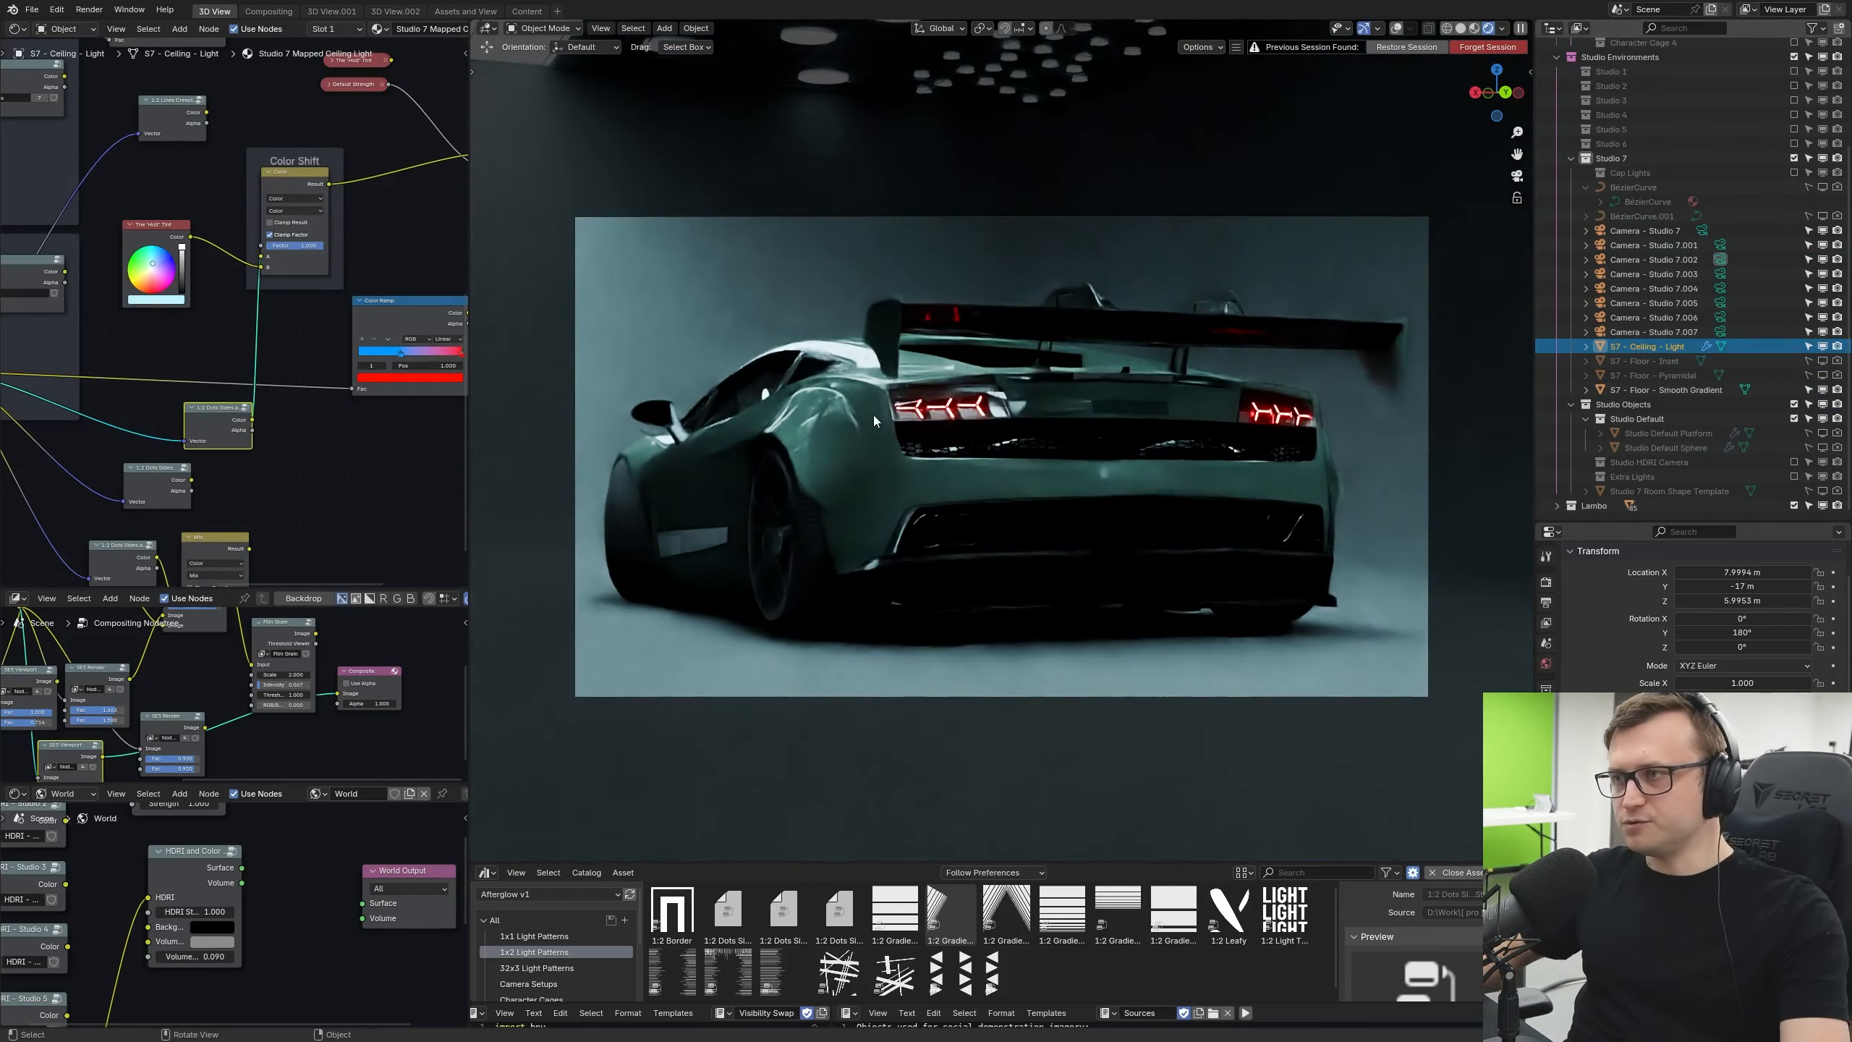
# Step: Save the file and compare the rear camera view with the render 24_10_08_1.png
pyautogui.hotkey('ctrl', 's')
pyautogui.scroll(1, 868, 562)
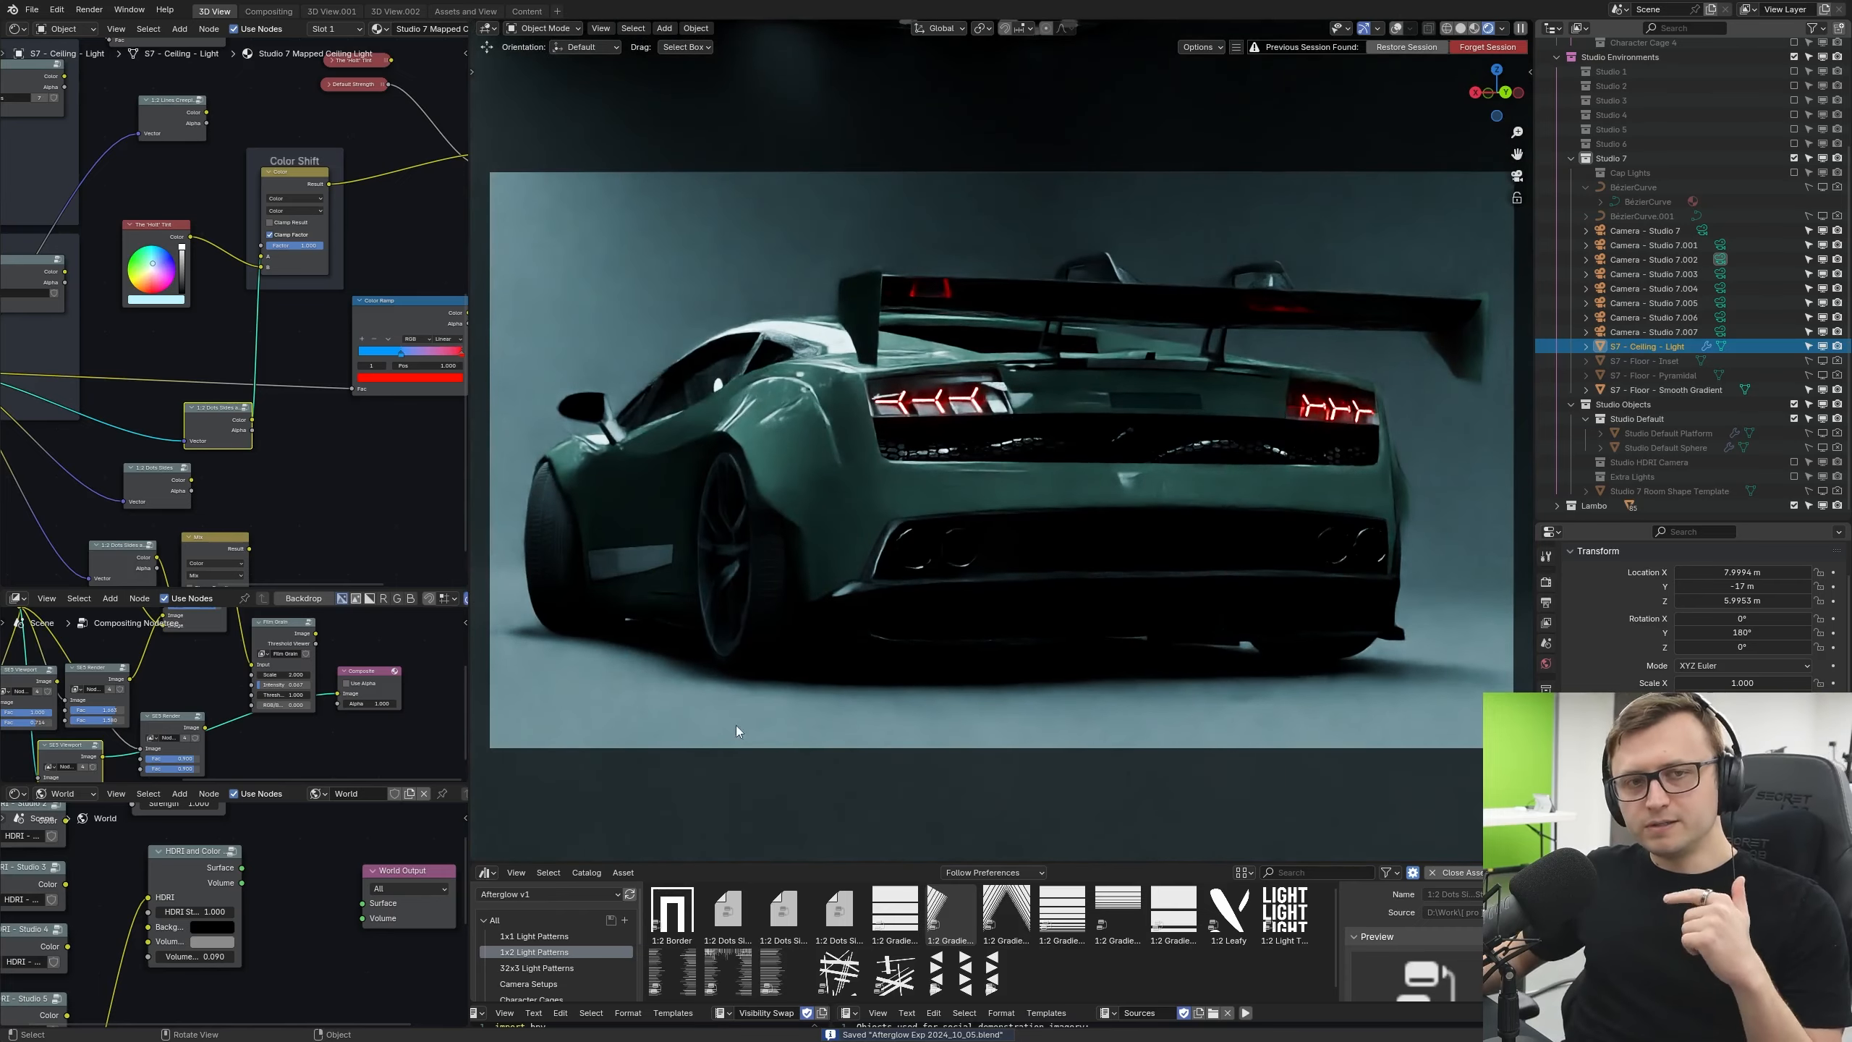
pyautogui.moveTo(881, 153); pyautogui.dragTo(1054, 697)
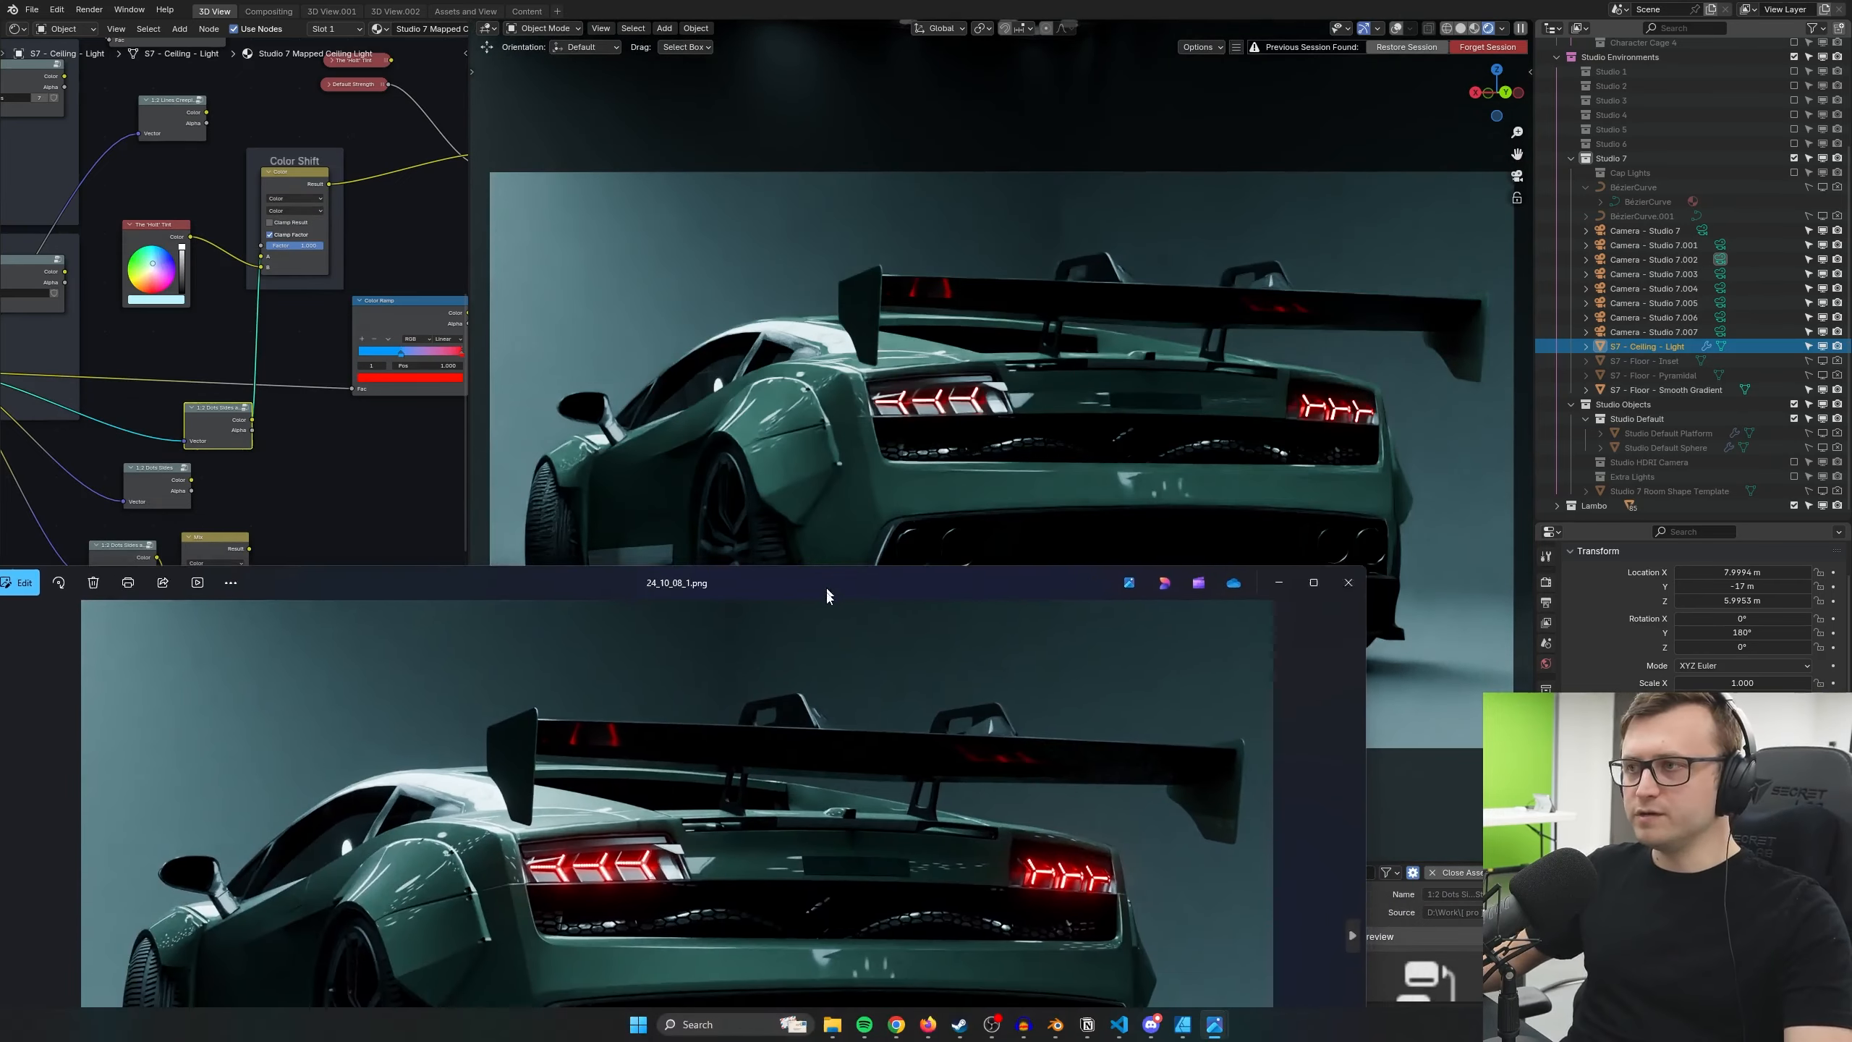
pyautogui.moveTo(1060, 701); pyautogui.dragTo(1133, 115)
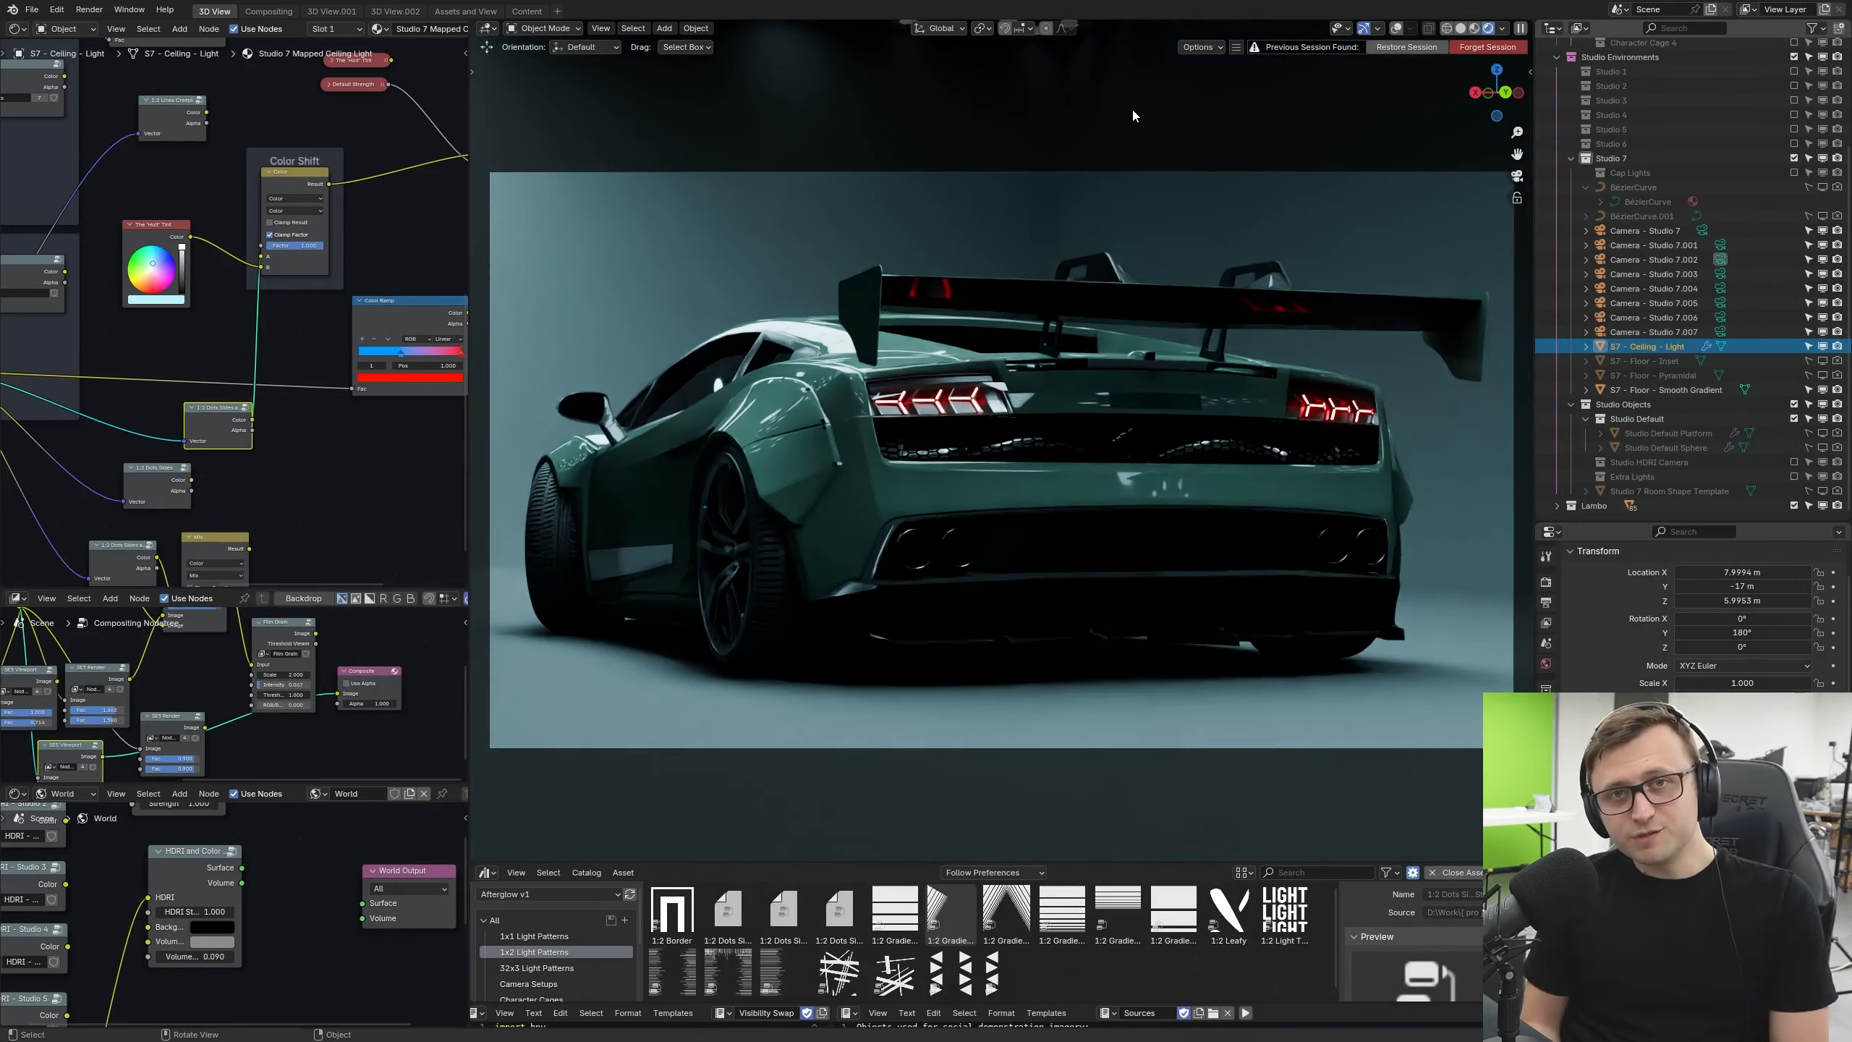